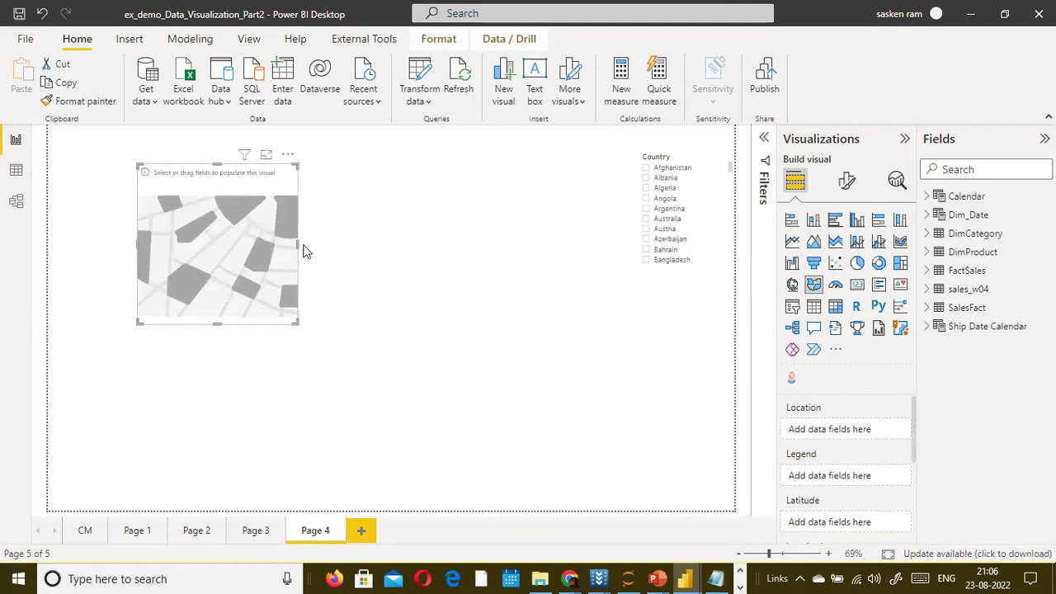
Enlarge the empty filled map visual so it covers most of the page area beside the Country slicer
{"action": "left_click_drag", "start_coordinate": [298, 242], "coordinate": [546, 281]}
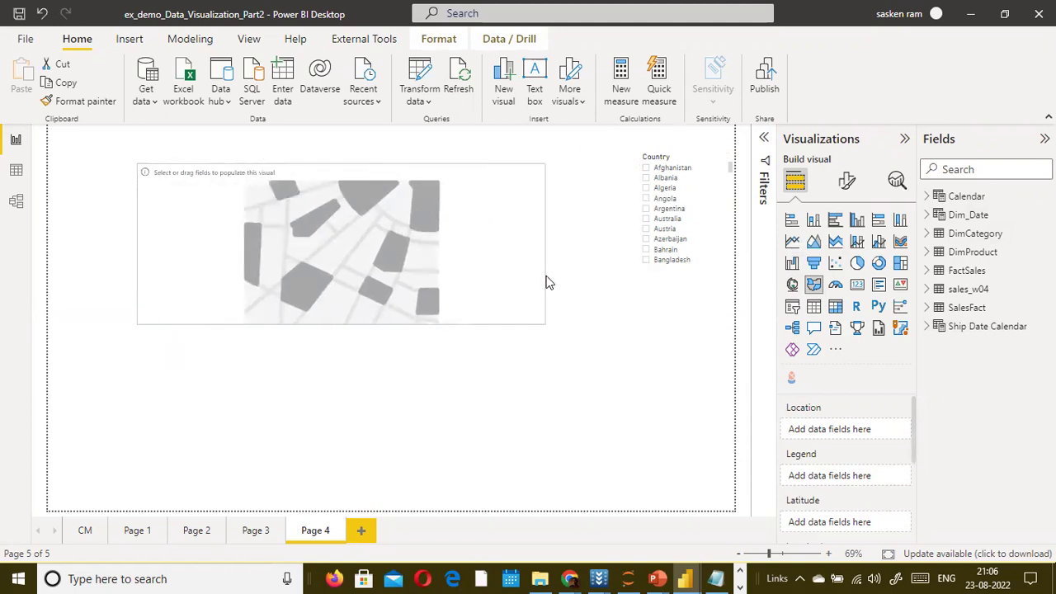
{"action": "left_click_drag", "start_coordinate": [340, 323], "coordinate": [342, 458]}
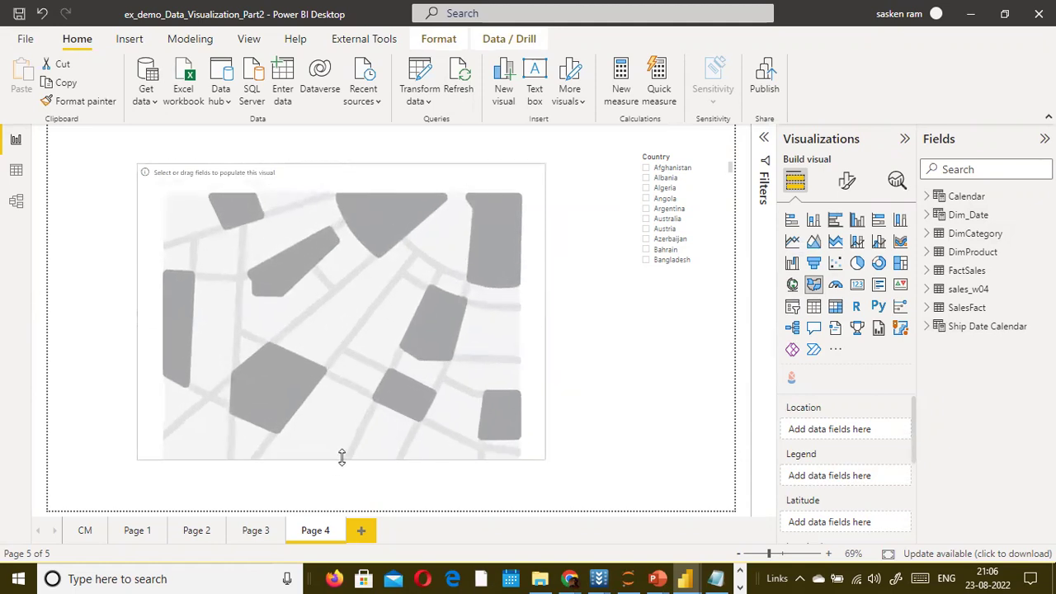
{"action": "left_click_drag", "start_coordinate": [542, 345], "coordinate": [560, 298]}
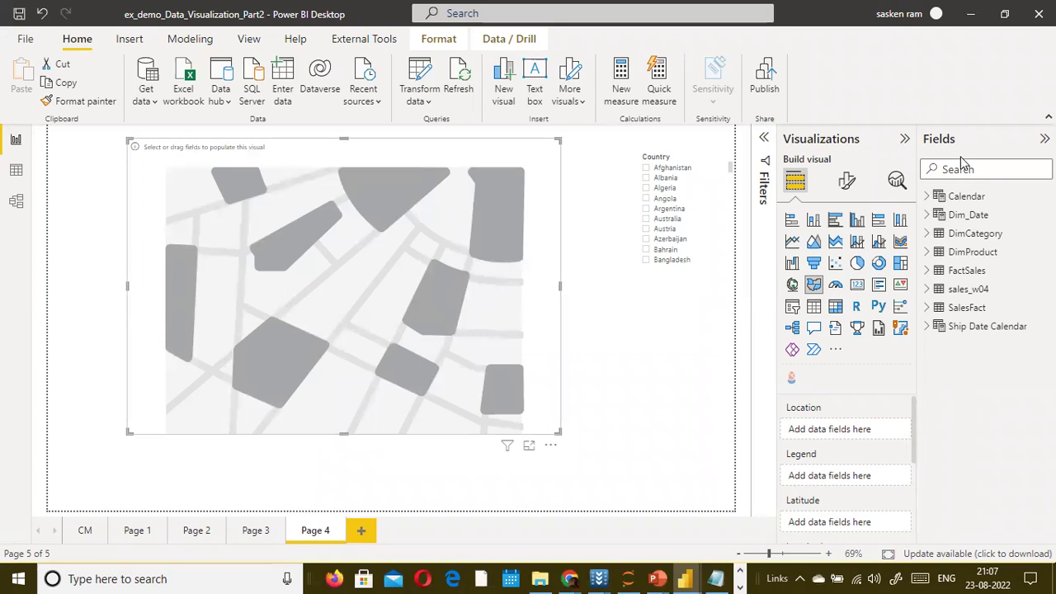
Assign the State field from the sales_w04 table as the filled map's location
{"action": "left_click", "coordinate": [926, 291]}
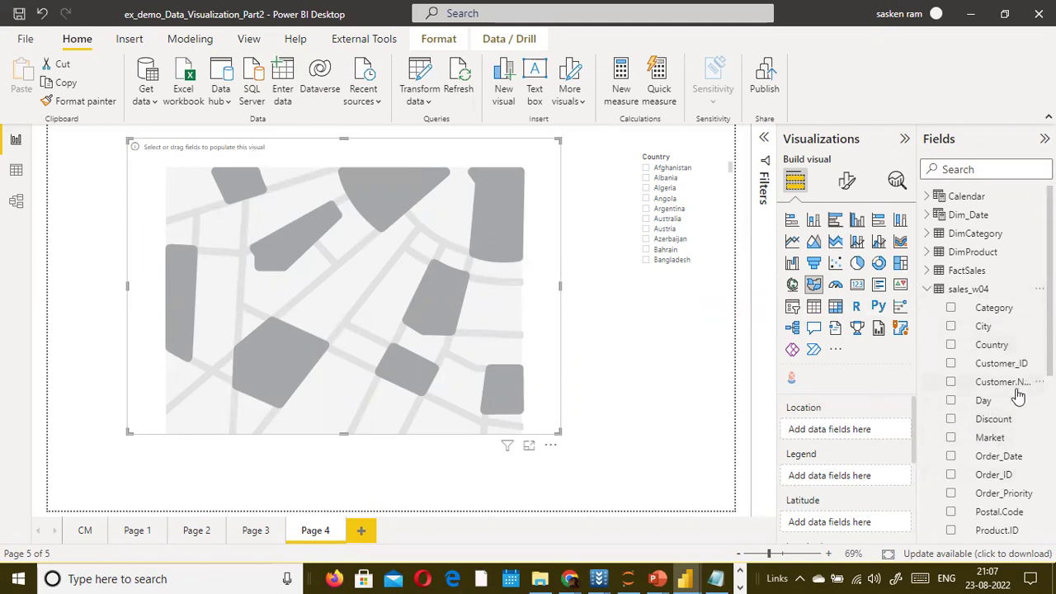
{"action": "scroll", "coordinate": [1018, 396], "scroll_direction": "down", "scroll_amount": 5}
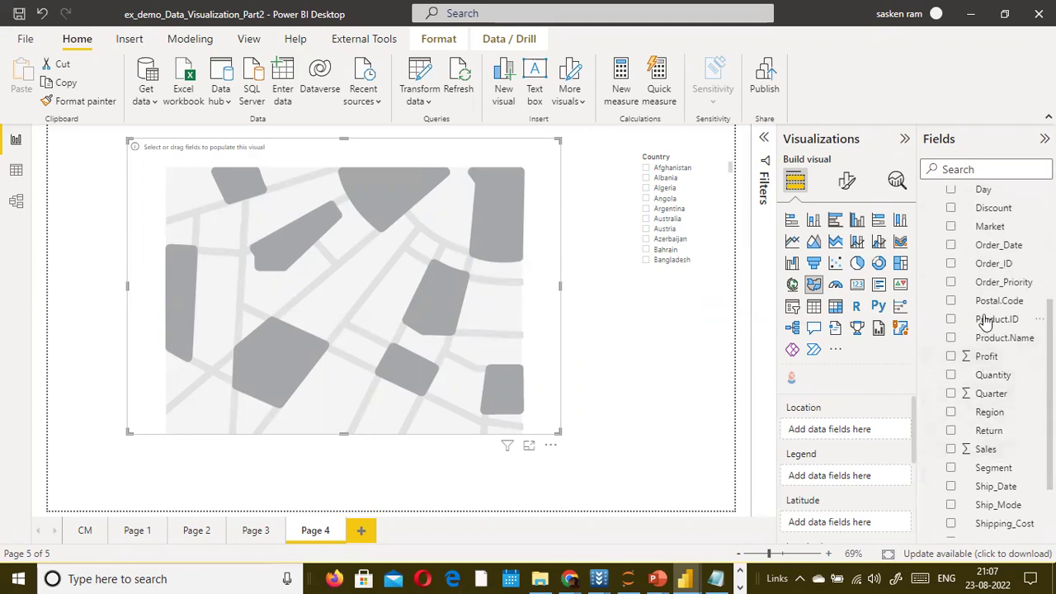
{"action": "scroll", "coordinate": [986, 330], "scroll_direction": "up", "scroll_amount": 3}
{"action": "scroll", "coordinate": [1000, 318], "scroll_direction": "down", "scroll_amount": 1}
{"action": "scroll", "coordinate": [1006, 346], "scroll_direction": "down", "scroll_amount": 5}
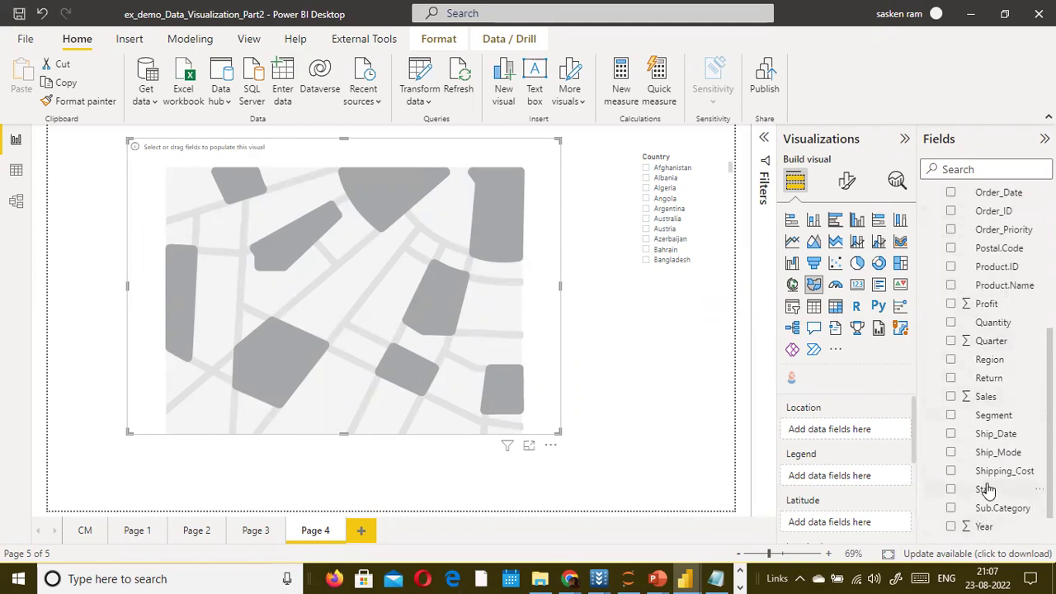
{"action": "left_click_drag", "start_coordinate": [986, 491], "coordinate": [838, 431]}
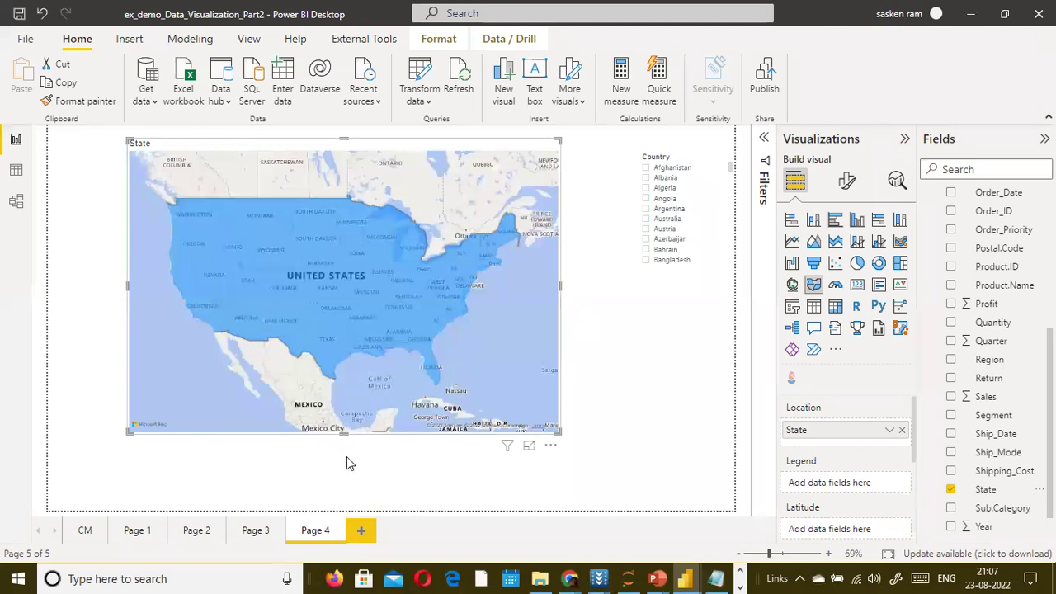
Make the State map taller and wider, trying the bubble Map type before returning it to Filled map
{"action": "left_click_drag", "start_coordinate": [347, 463], "coordinate": [347, 461]}
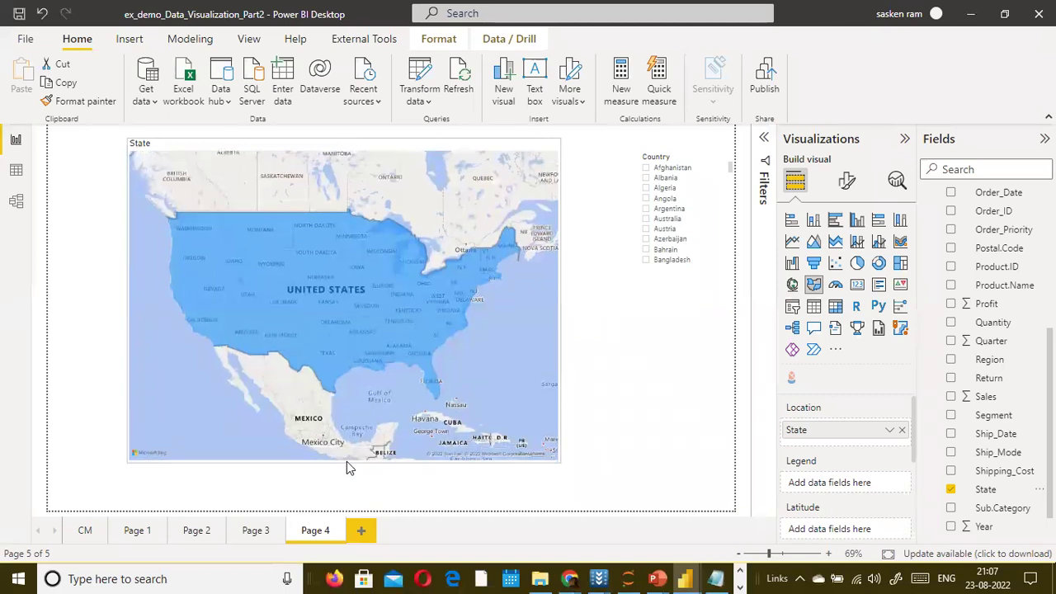
{"action": "left_click", "coordinate": [792, 287]}
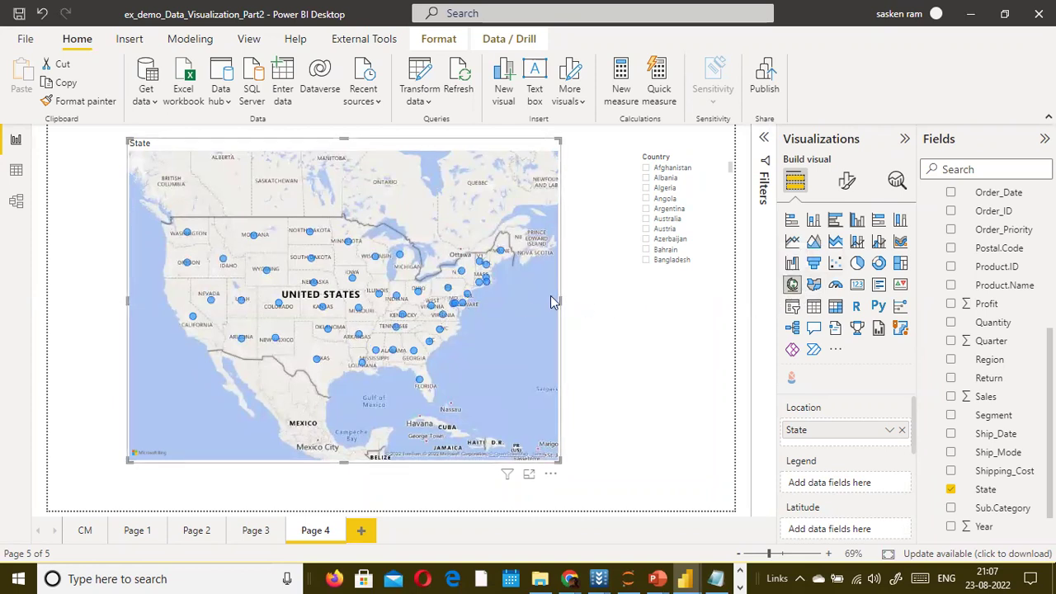
{"action": "left_click_drag", "start_coordinate": [592, 299], "coordinate": [600, 298]}
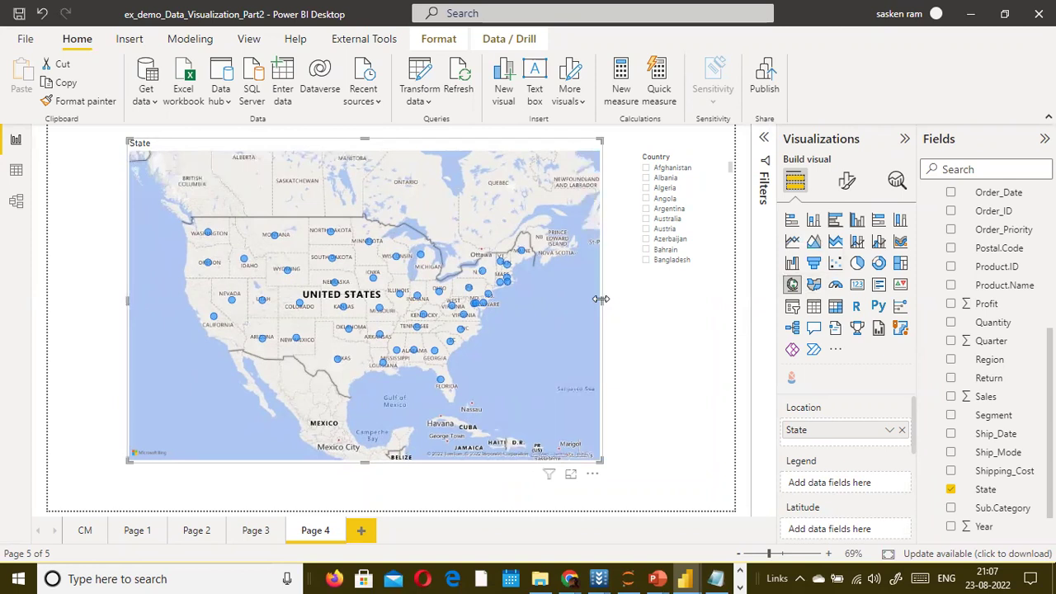
{"action": "left_click", "coordinate": [813, 284]}
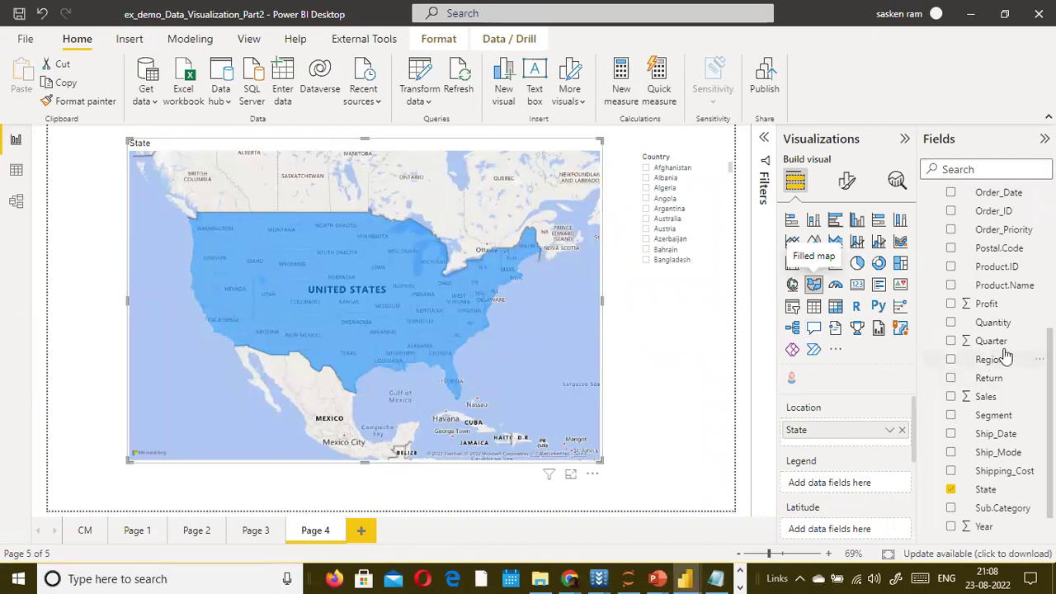
Set the sales_w04 Category field as the filled map's legend and widen the map toward the page's outer edge
{"action": "scroll", "coordinate": [1013, 353], "scroll_direction": "up", "scroll_amount": 4}
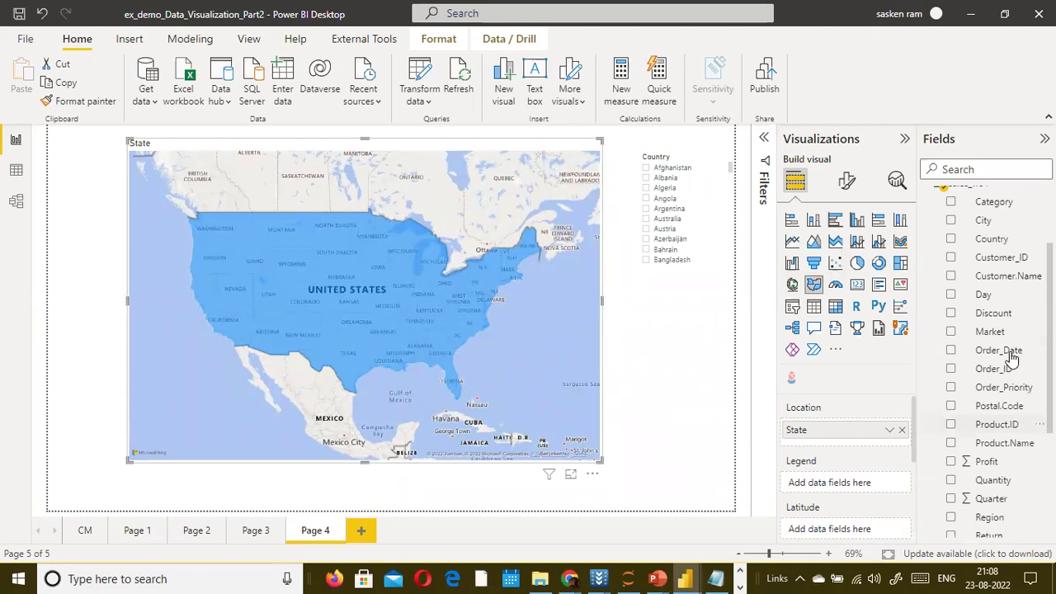
{"action": "scroll", "coordinate": [1012, 356], "scroll_direction": "up", "scroll_amount": 2}
{"action": "left_click_drag", "start_coordinate": [999, 256], "coordinate": [868, 491]}
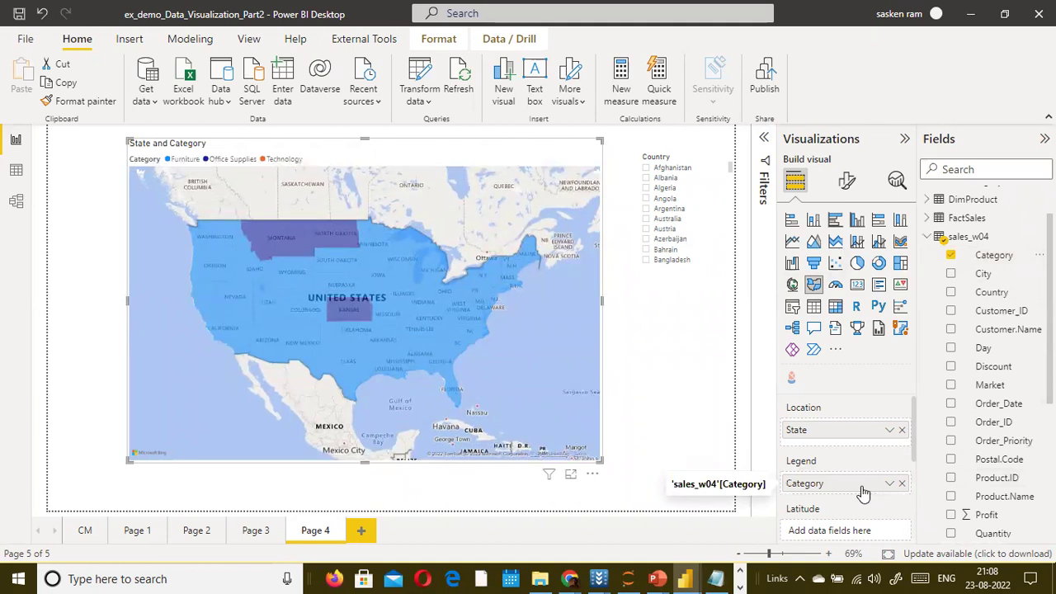
{"action": "mouse_move", "coordinate": [297, 237]}
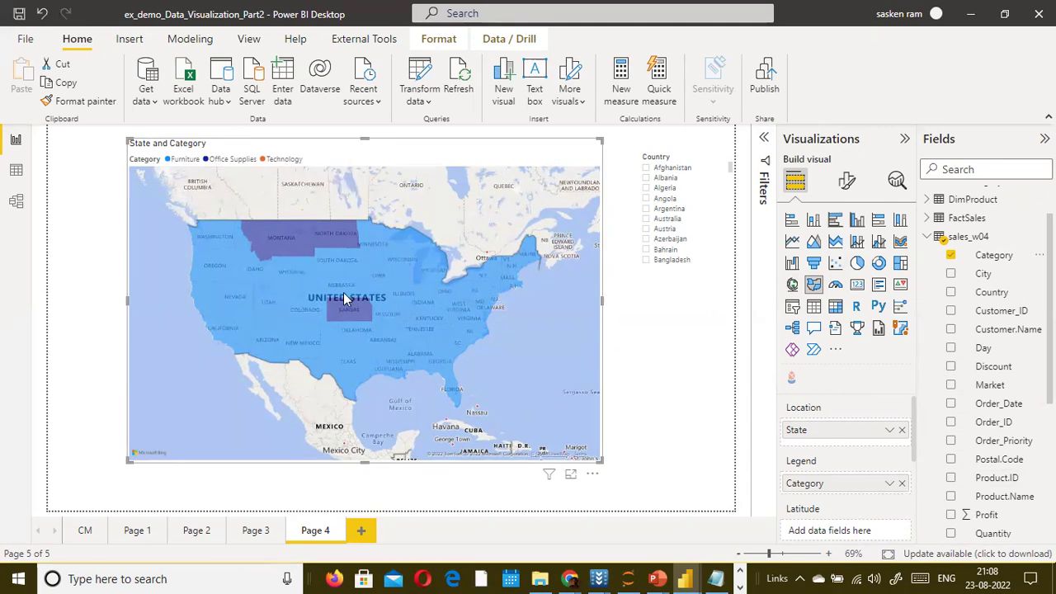
{"action": "mouse_move", "coordinate": [345, 297]}
{"action": "mouse_move", "coordinate": [317, 260]}
{"action": "mouse_move", "coordinate": [247, 250]}
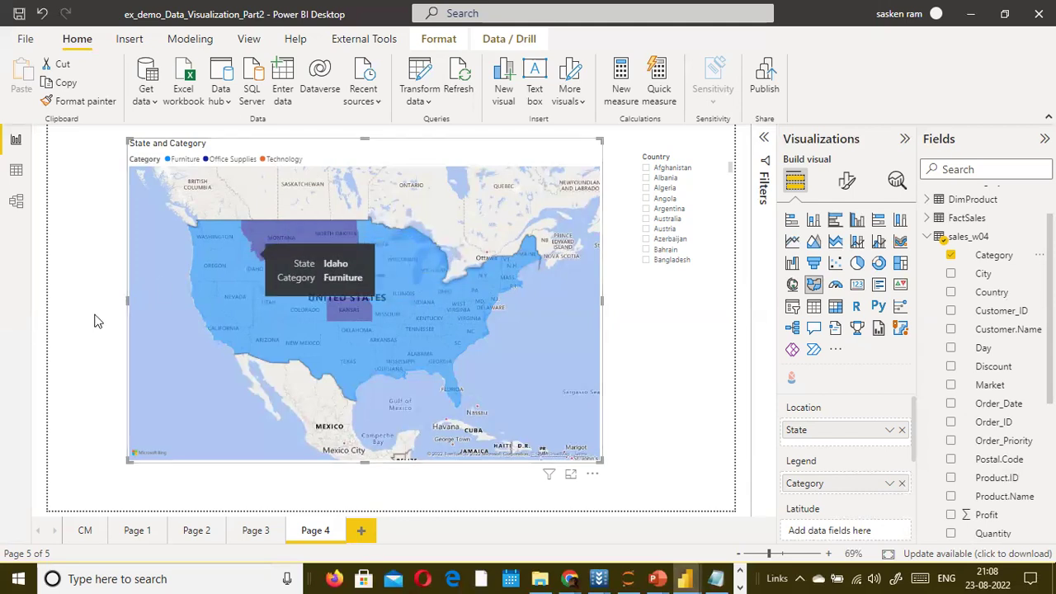
{"action": "left_click_drag", "start_coordinate": [130, 302], "coordinate": [60, 303]}
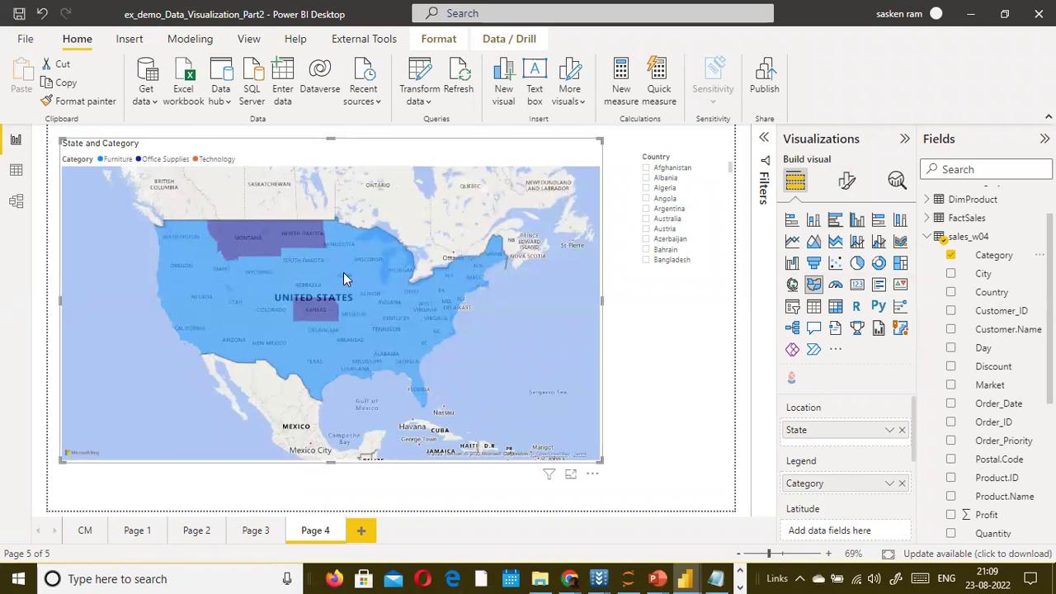
Filter the map to Syria with the Country slicer and clear that selection again
{"action": "scroll", "coordinate": [705, 248], "scroll_direction": "down", "scroll_amount": 10}
{"action": "scroll", "coordinate": [706, 255], "scroll_direction": "down", "scroll_amount": 15}
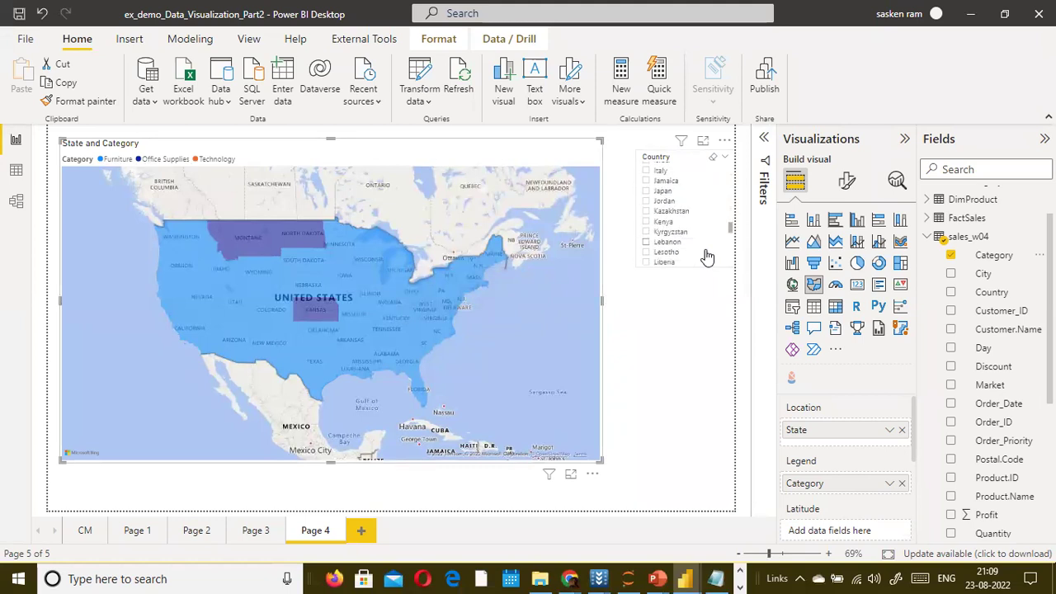
{"action": "scroll", "coordinate": [702, 273], "scroll_direction": "down", "scroll_amount": 5}
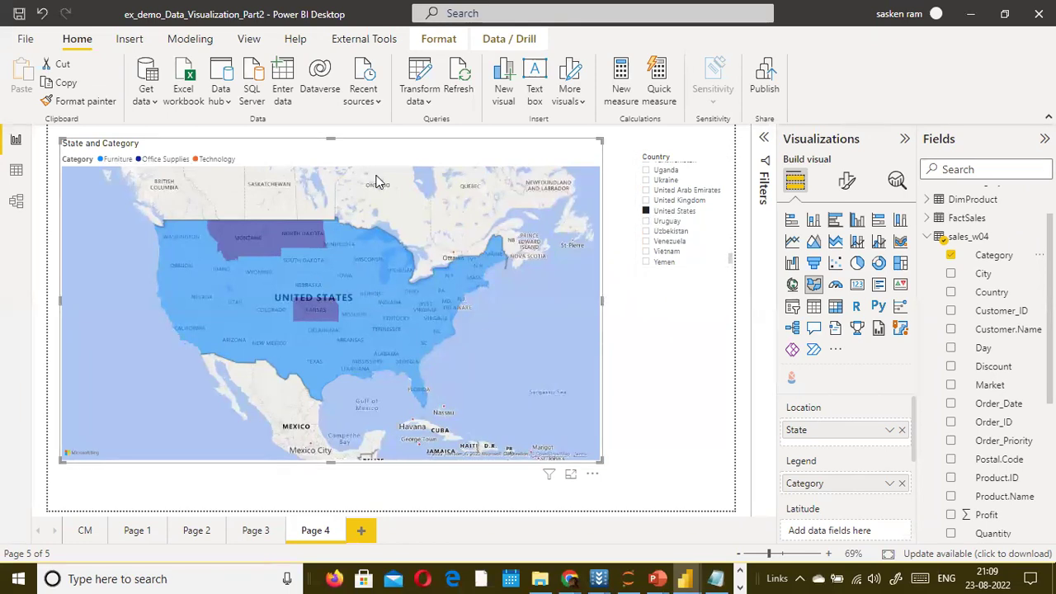
{"action": "scroll", "coordinate": [668, 212], "scroll_direction": "up", "scroll_amount": 3}
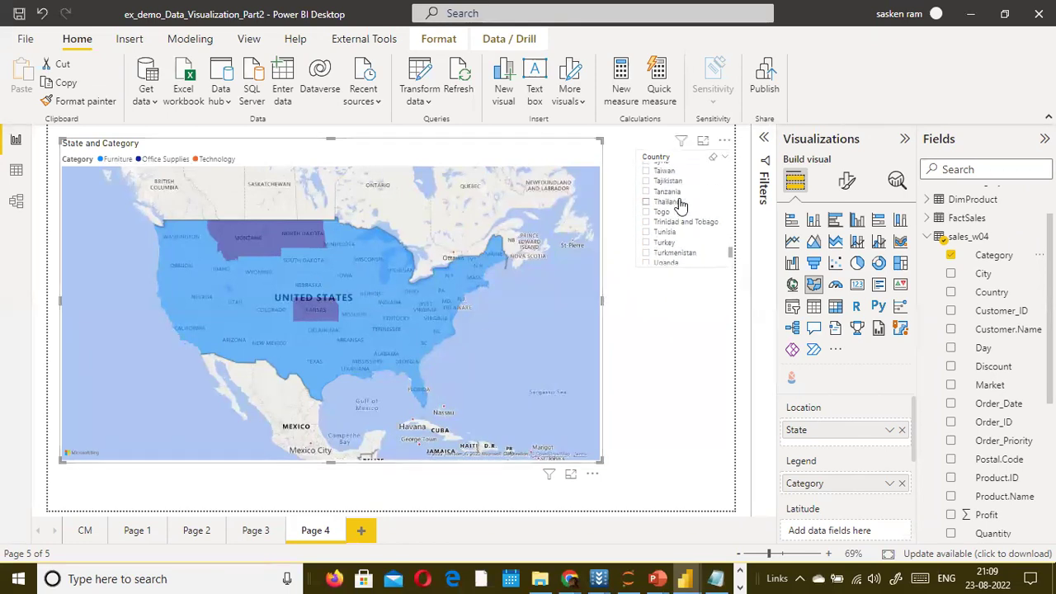
{"action": "left_click", "coordinate": [716, 168]}
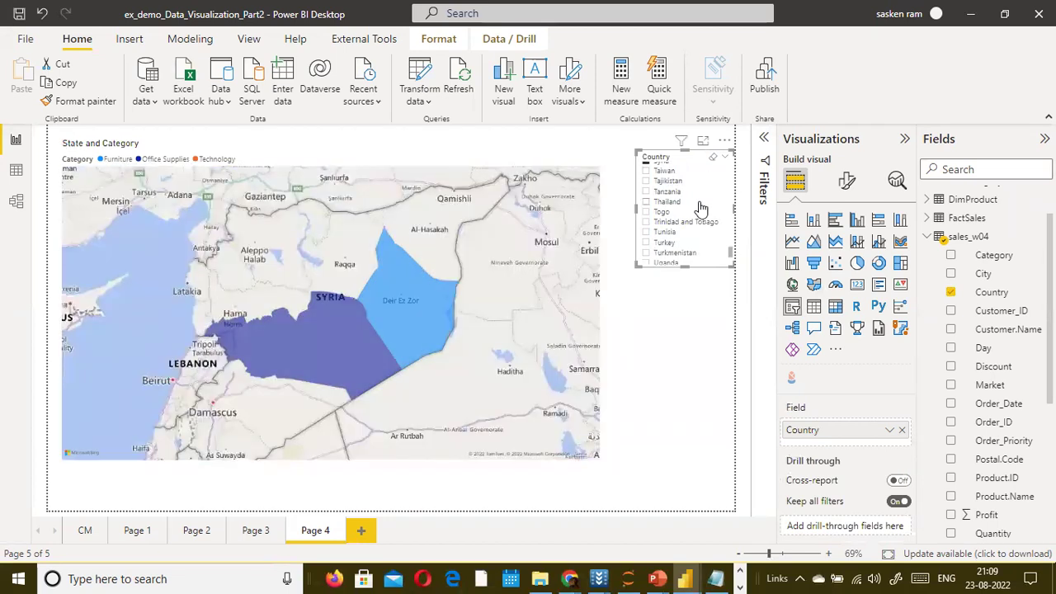
{"action": "scroll", "coordinate": [716, 202], "scroll_direction": "up", "scroll_amount": 3}
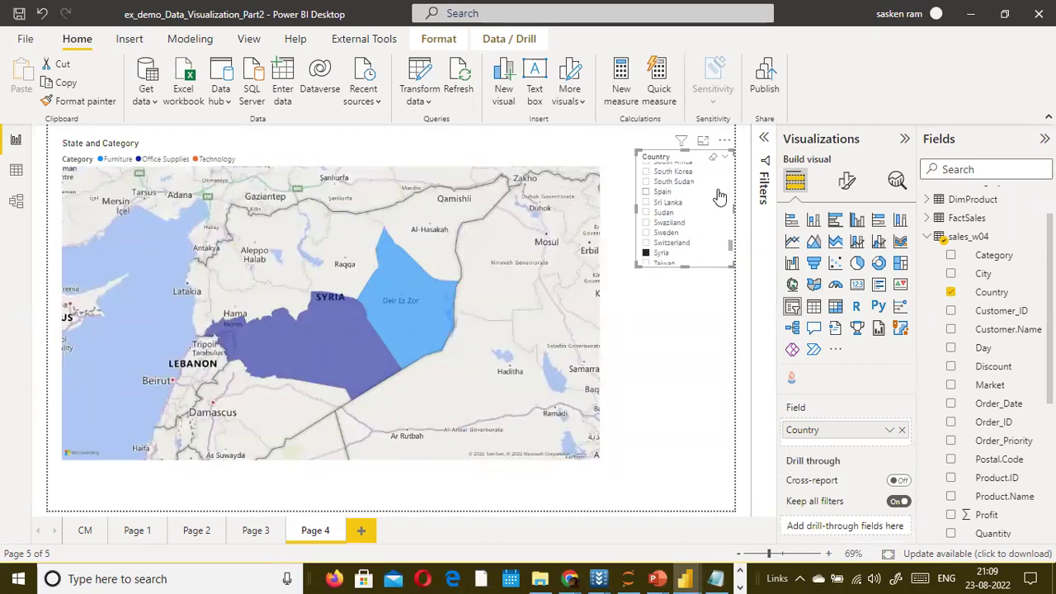
{"action": "scroll", "coordinate": [711, 199], "scroll_direction": "down", "scroll_amount": 2}
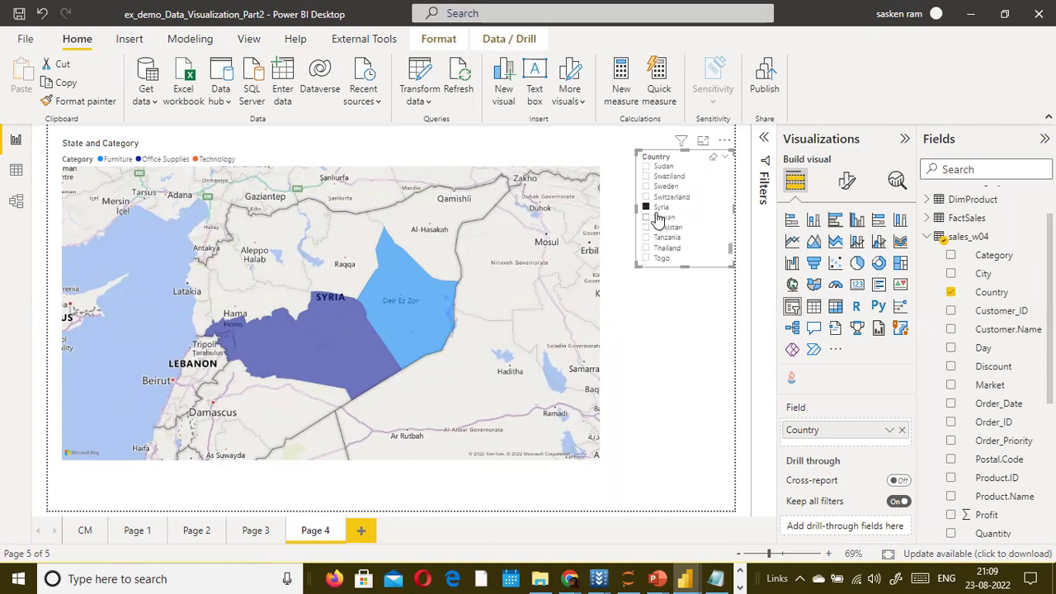
{"action": "left_click", "coordinate": [656, 208]}
Filter the filled map to United States with the Country slicer
{"action": "scroll", "coordinate": [660, 211], "scroll_direction": "up", "scroll_amount": 5}
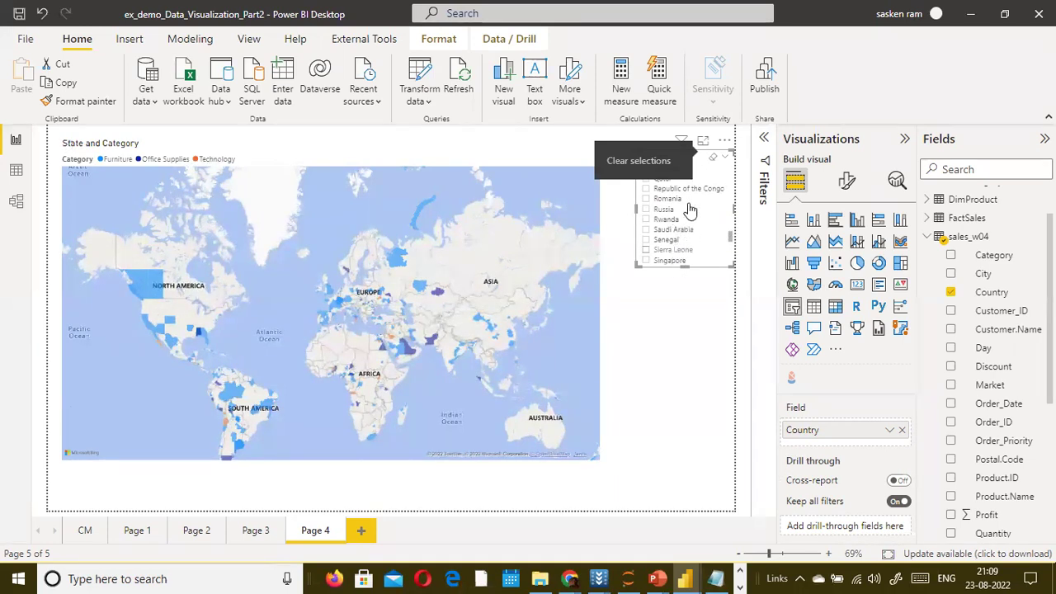
{"action": "scroll", "coordinate": [688, 216], "scroll_direction": "down", "scroll_amount": 2}
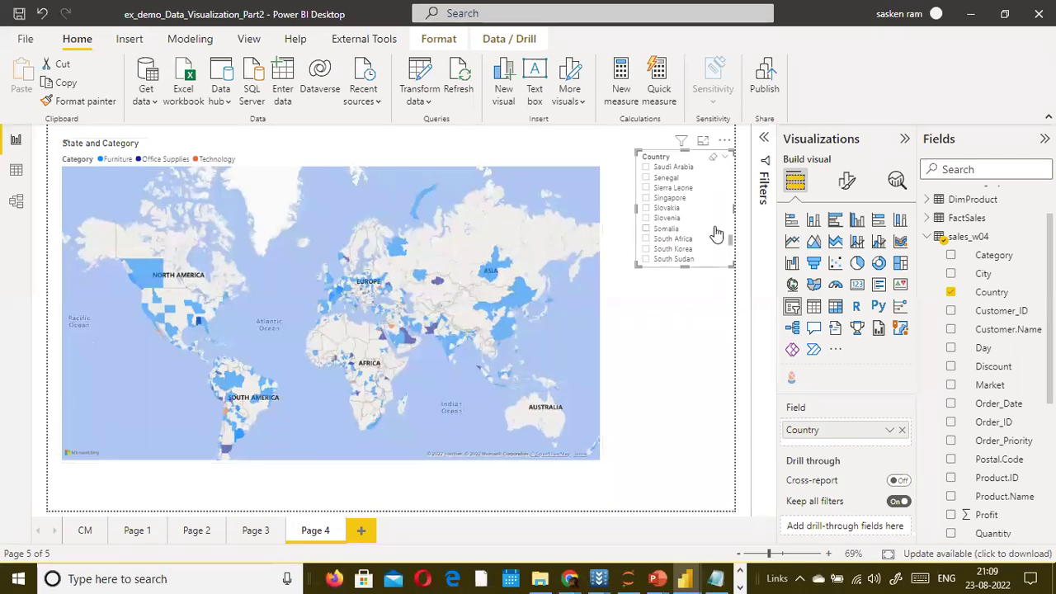
{"action": "left_click", "coordinate": [725, 156]}
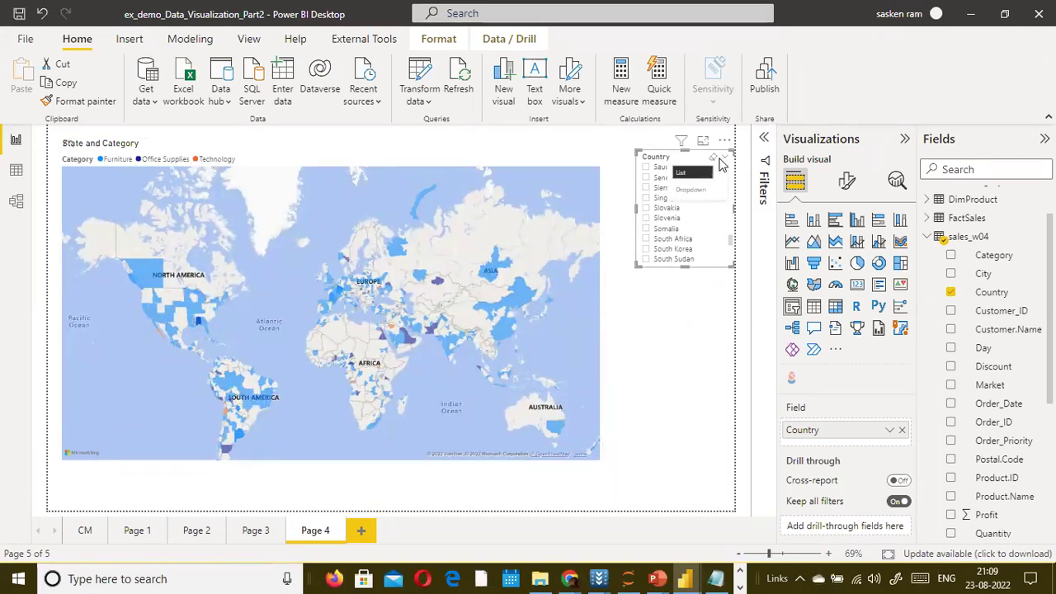
{"action": "scroll", "coordinate": [693, 235], "scroll_direction": "down", "scroll_amount": 6}
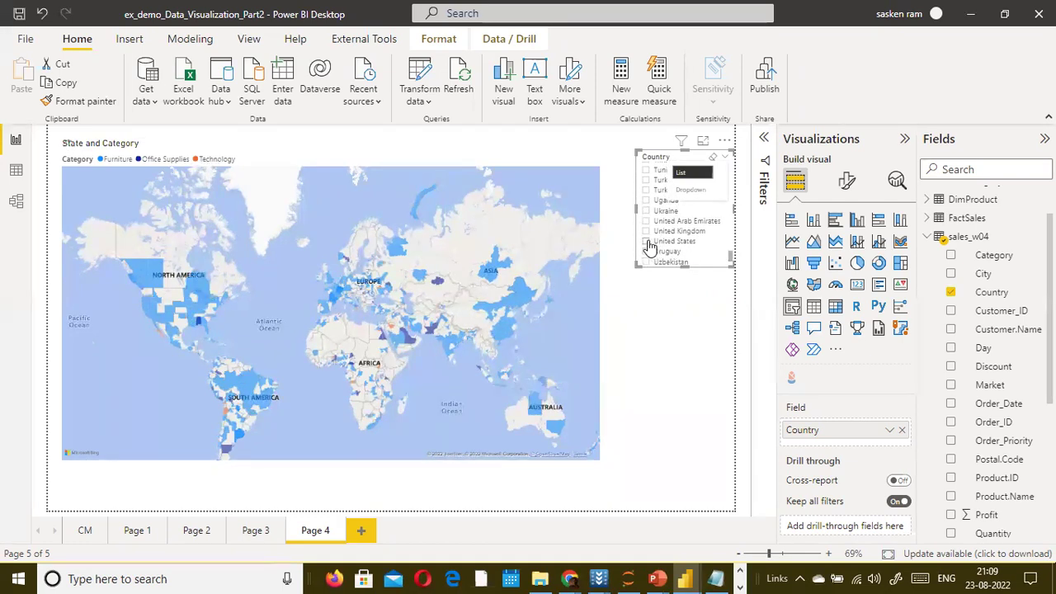
{"action": "left_click", "coordinate": [646, 241]}
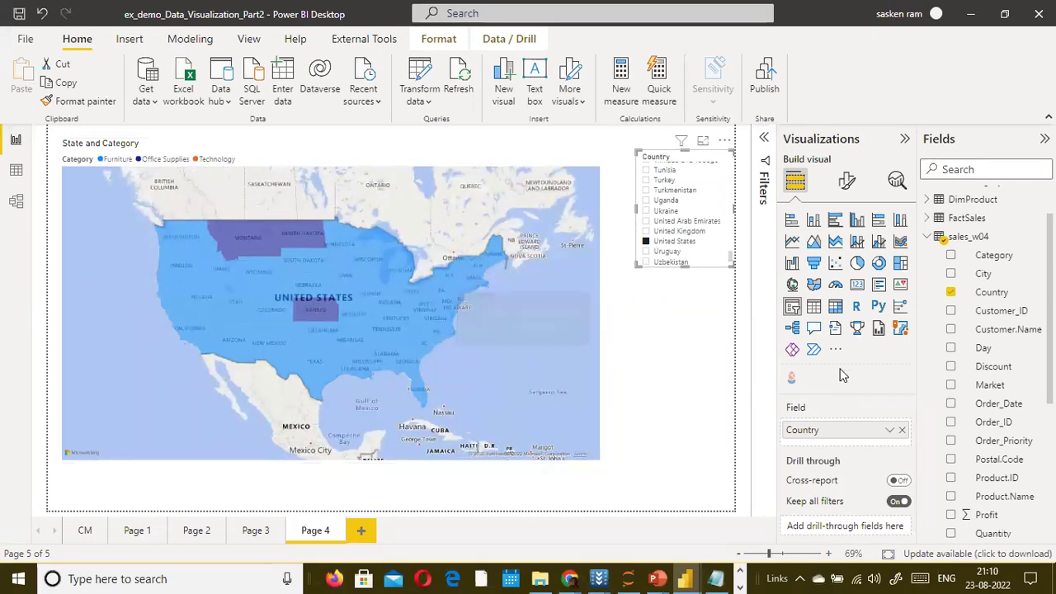
Add the Sales field from the sales_w04 table to the filled map's tooltips
{"action": "left_click", "coordinate": [562, 368]}
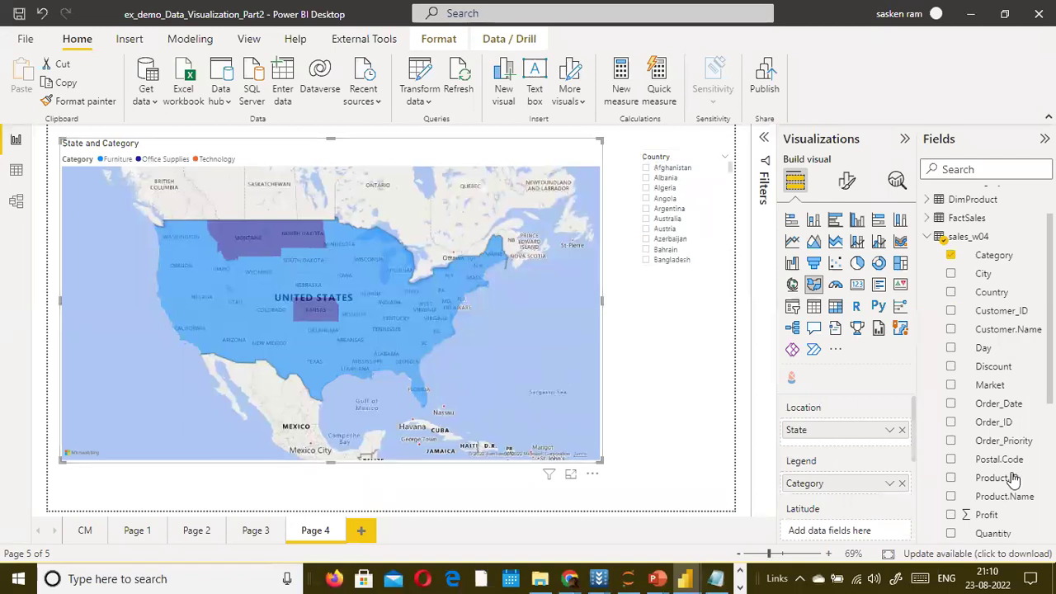
{"action": "scroll", "coordinate": [856, 406], "scroll_direction": "down", "scroll_amount": 1}
{"action": "scroll", "coordinate": [855, 409], "scroll_direction": "up", "scroll_amount": 1}
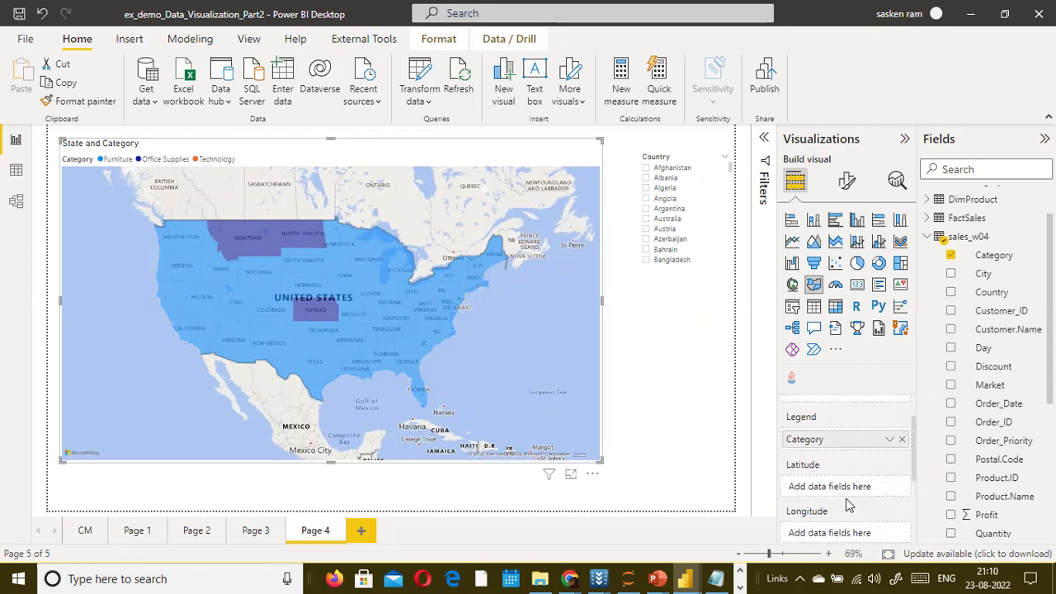
{"action": "scroll", "coordinate": [849, 505], "scroll_direction": "down", "scroll_amount": 2}
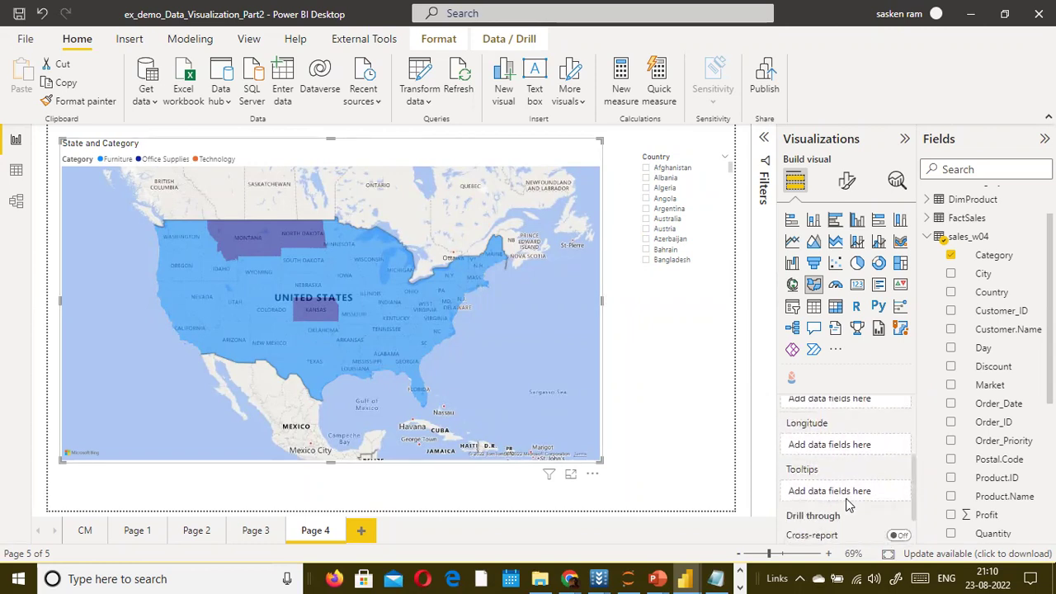
{"action": "scroll", "coordinate": [1006, 466], "scroll_direction": "down", "scroll_amount": 3}
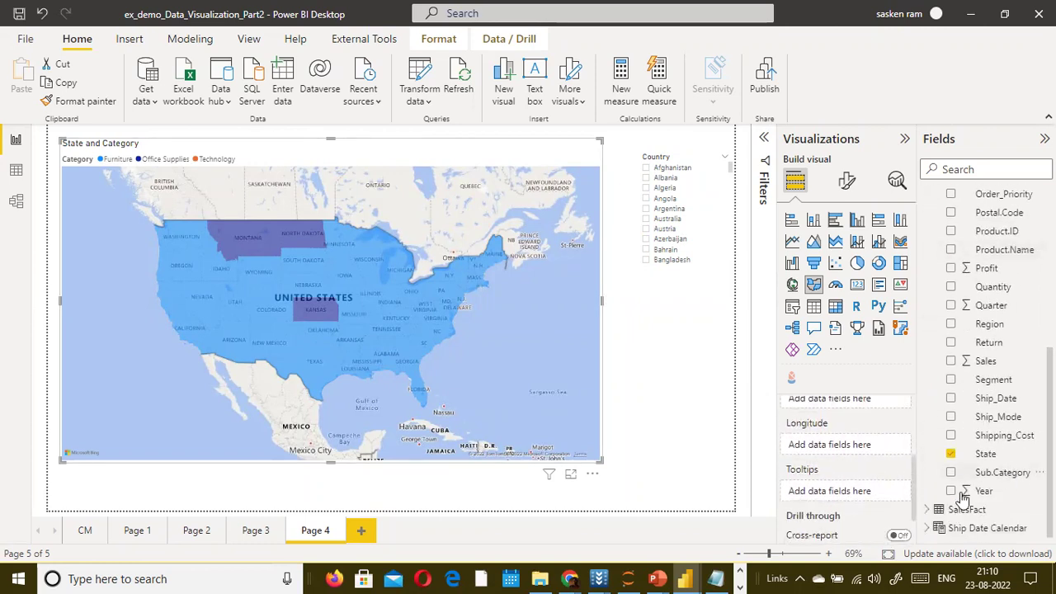
{"action": "scroll", "coordinate": [843, 502], "scroll_direction": "down", "scroll_amount": 2}
{"action": "scroll", "coordinate": [843, 495], "scroll_direction": "up", "scroll_amount": 4}
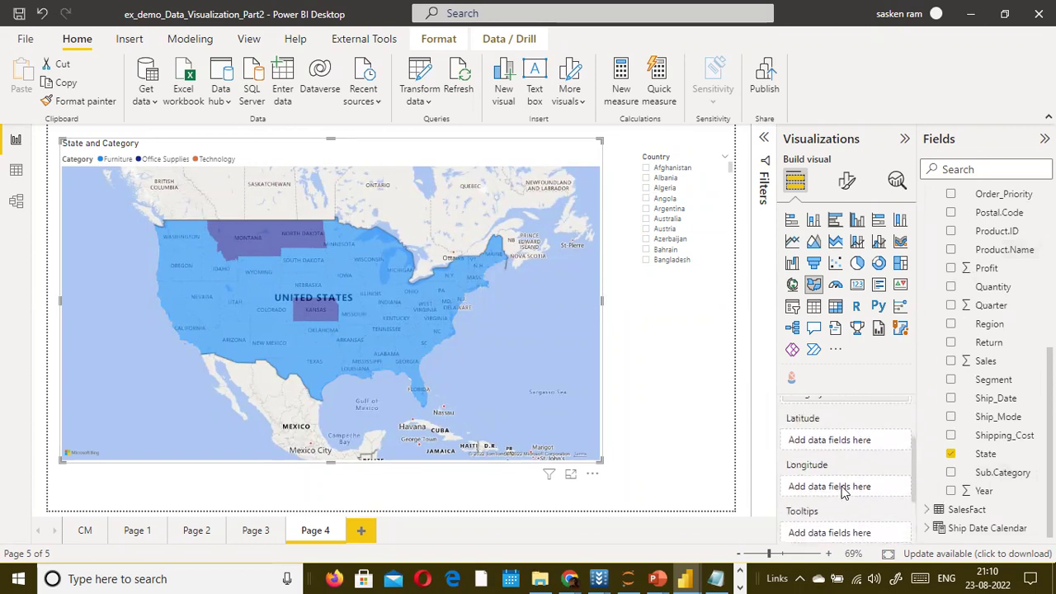
{"action": "scroll", "coordinate": [843, 491], "scroll_direction": "up", "scroll_amount": 1}
{"action": "scroll", "coordinate": [843, 491], "scroll_direction": "down", "scroll_amount": 3}
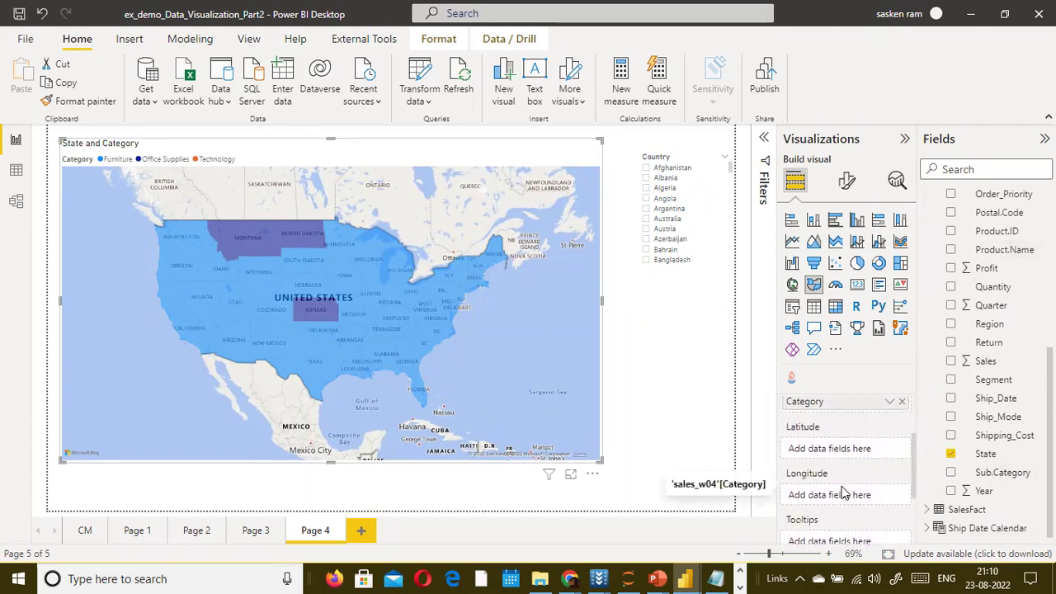
{"action": "scroll", "coordinate": [844, 492], "scroll_direction": "down", "scroll_amount": 1}
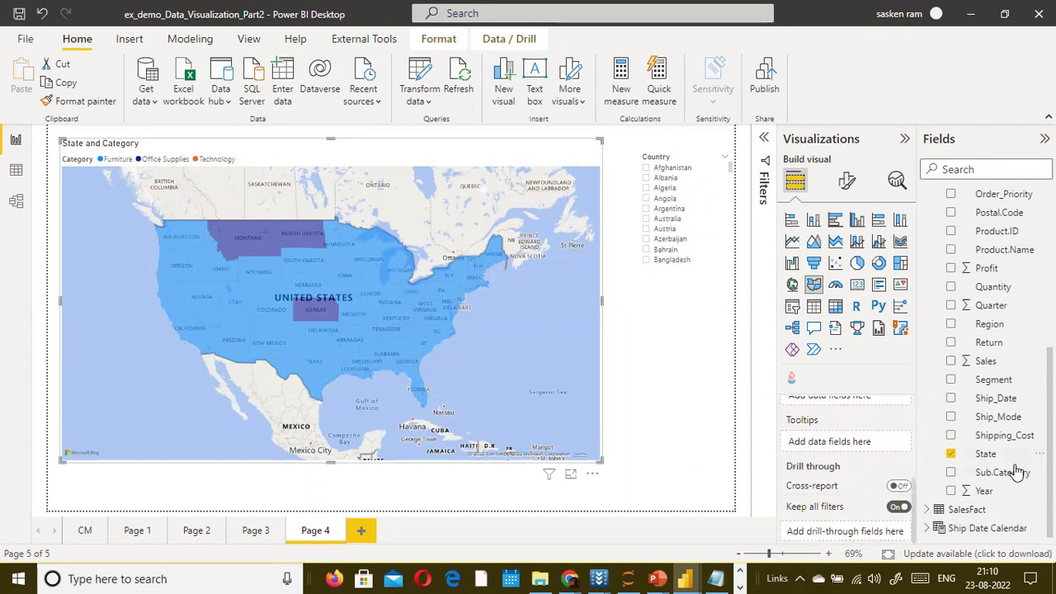
{"action": "left_click_drag", "start_coordinate": [988, 363], "coordinate": [394, 327]}
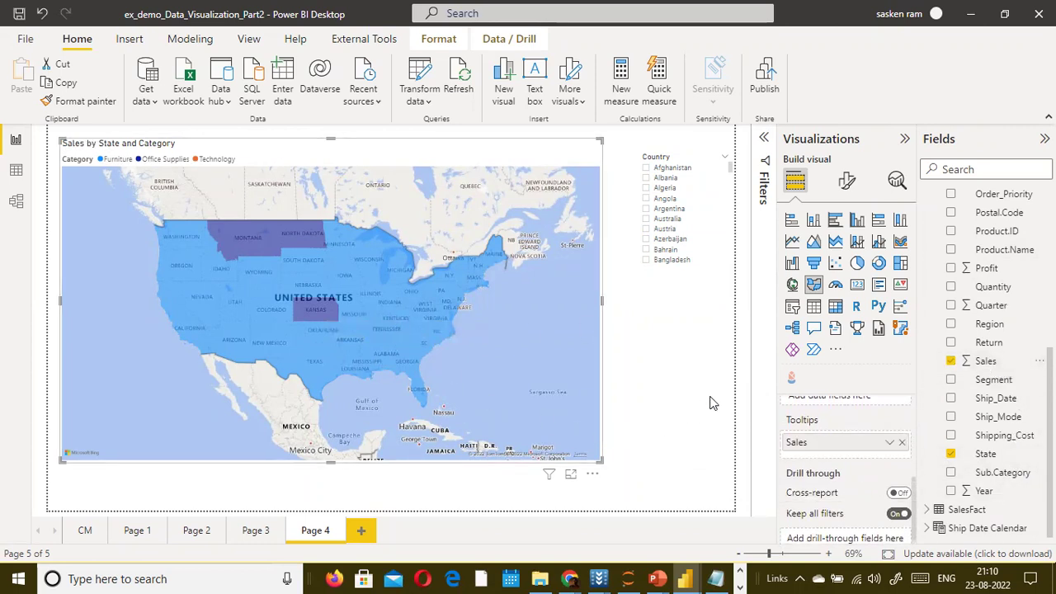
Inspect the sales tooltips of several states on the filled map
{"action": "scroll", "coordinate": [866, 458], "scroll_direction": "up", "scroll_amount": 1}
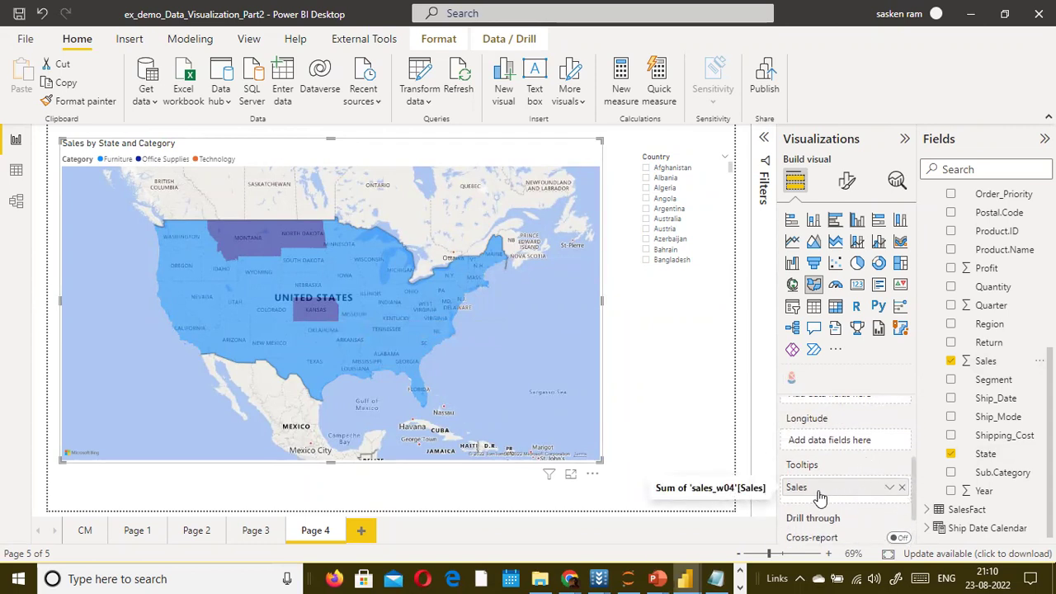
{"action": "mouse_move", "coordinate": [246, 239]}
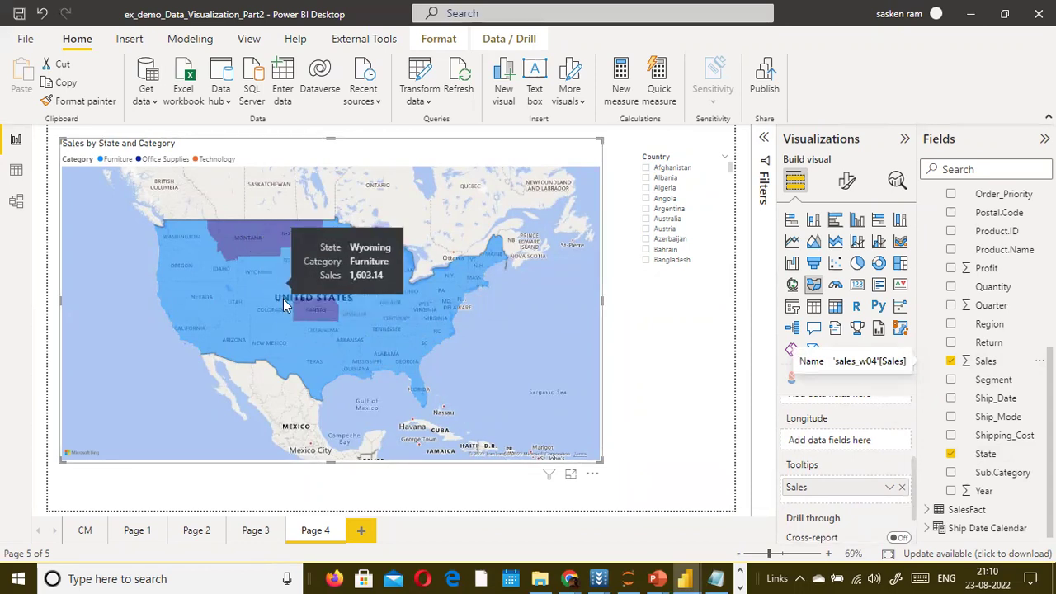
{"action": "mouse_move", "coordinate": [325, 317]}
{"action": "mouse_move", "coordinate": [228, 309]}
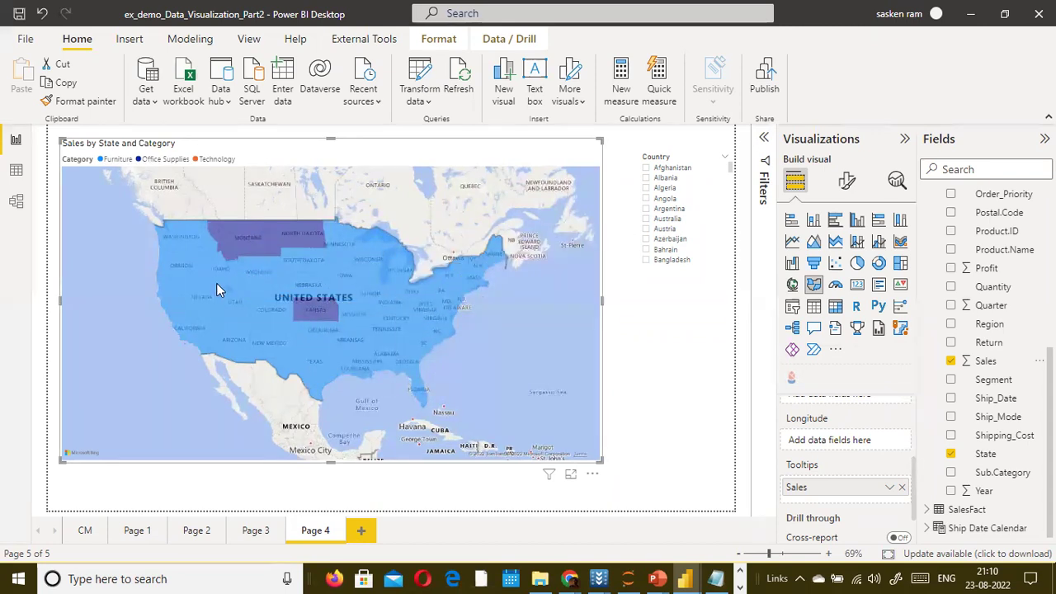
Add a new blank report page and return to Page 4
{"action": "left_click", "coordinate": [363, 532]}
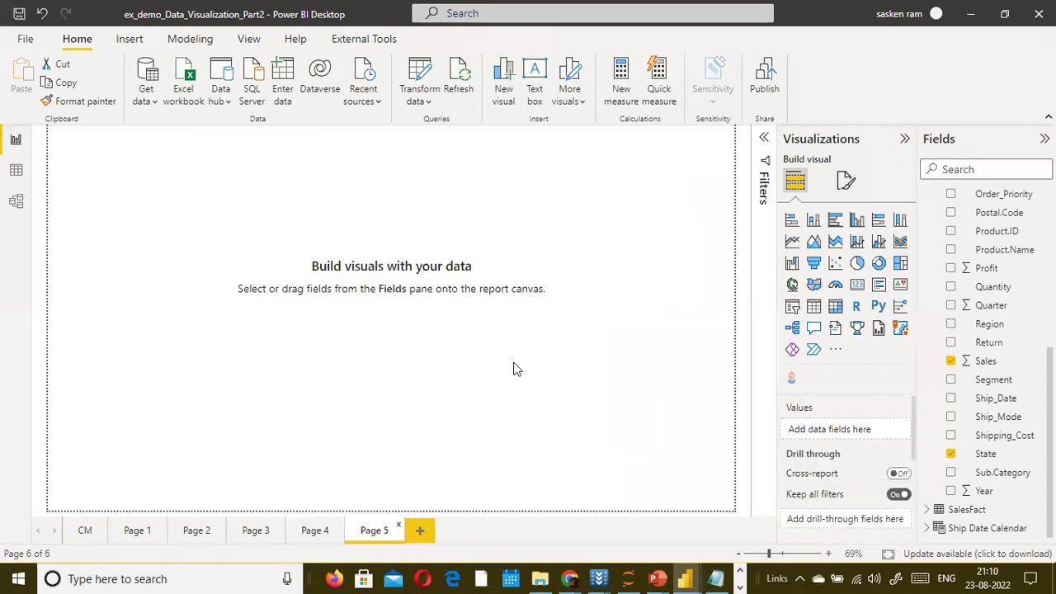
{"action": "left_click", "coordinate": [315, 532]}
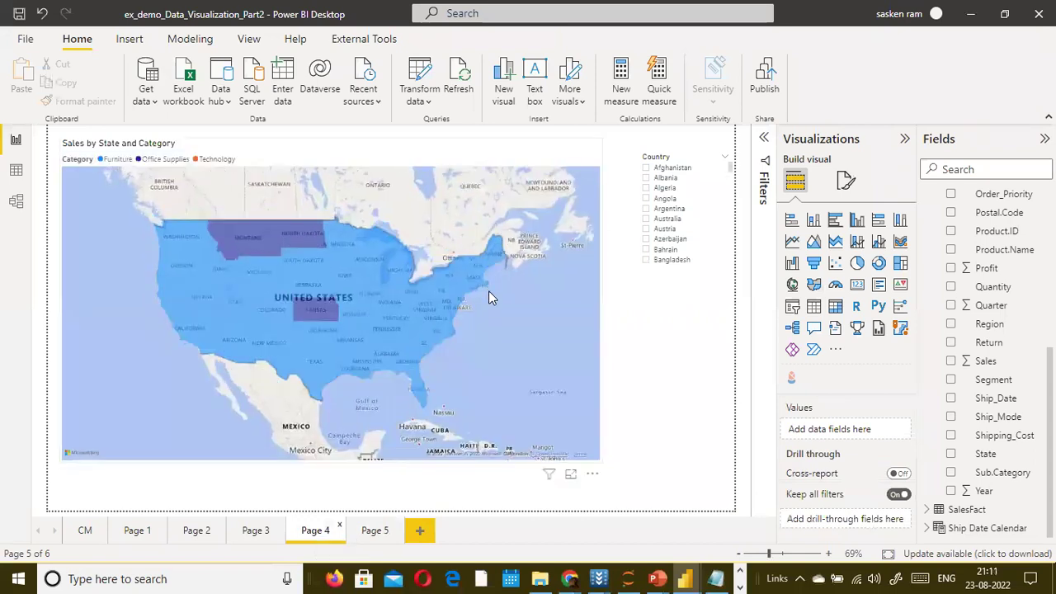
Convert the filled map to a clustered column chart and add the Sales field to its Y-axis
{"action": "left_click", "coordinate": [495, 293]}
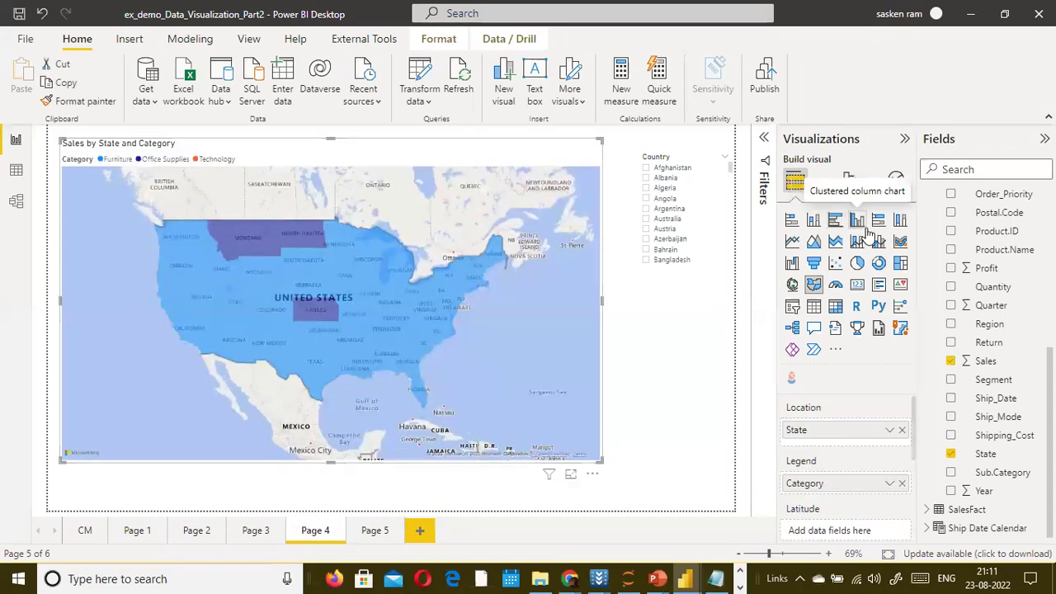
{"action": "left_click", "coordinate": [858, 230]}
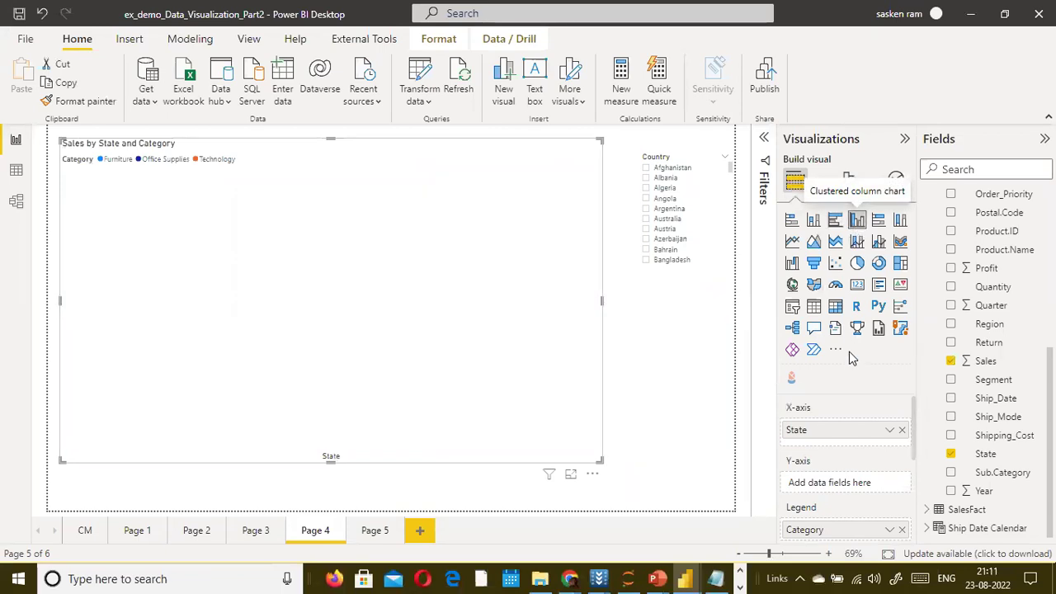
{"action": "scroll", "coordinate": [897, 446], "scroll_direction": "down", "scroll_amount": 2}
{"action": "scroll", "coordinate": [897, 446], "scroll_direction": "up", "scroll_amount": 2}
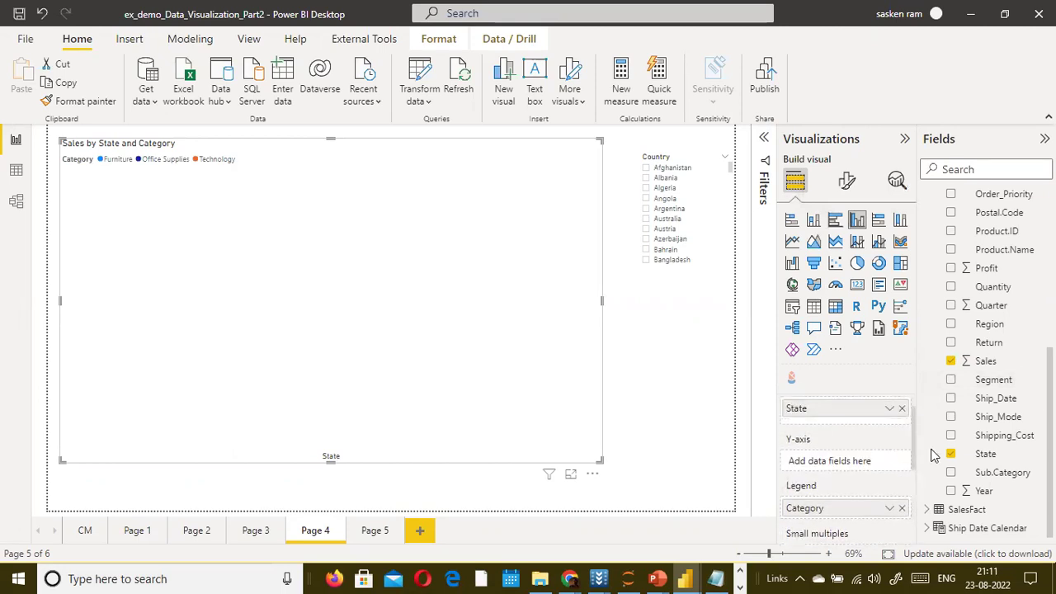
{"action": "left_click_drag", "start_coordinate": [978, 363], "coordinate": [849, 468]}
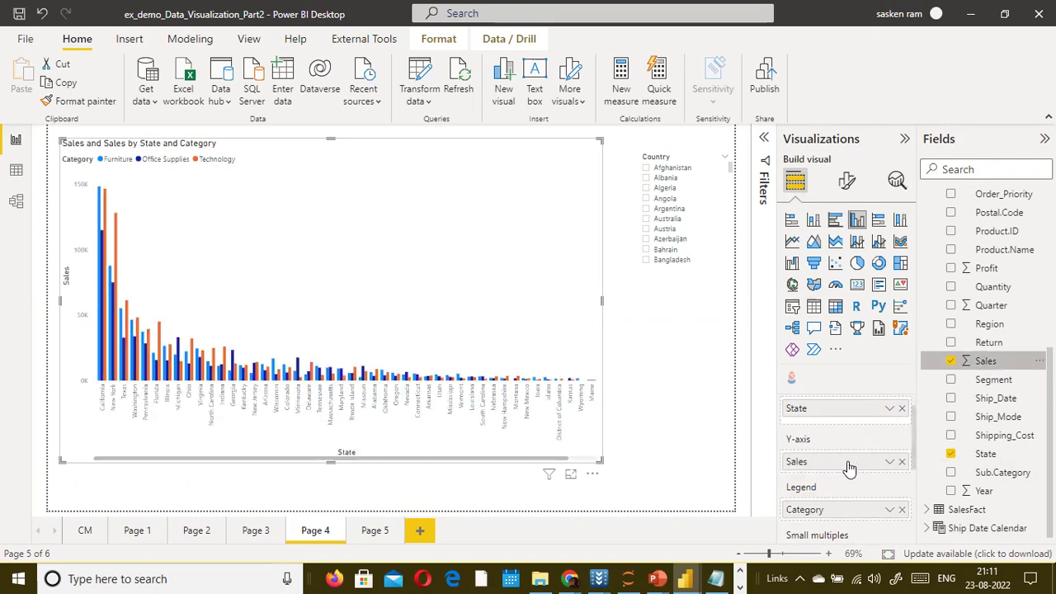
Check the selected country in the Country slicer and convert the column chart back to a filled map
{"action": "scroll", "coordinate": [718, 217], "scroll_direction": "down", "scroll_amount": 8}
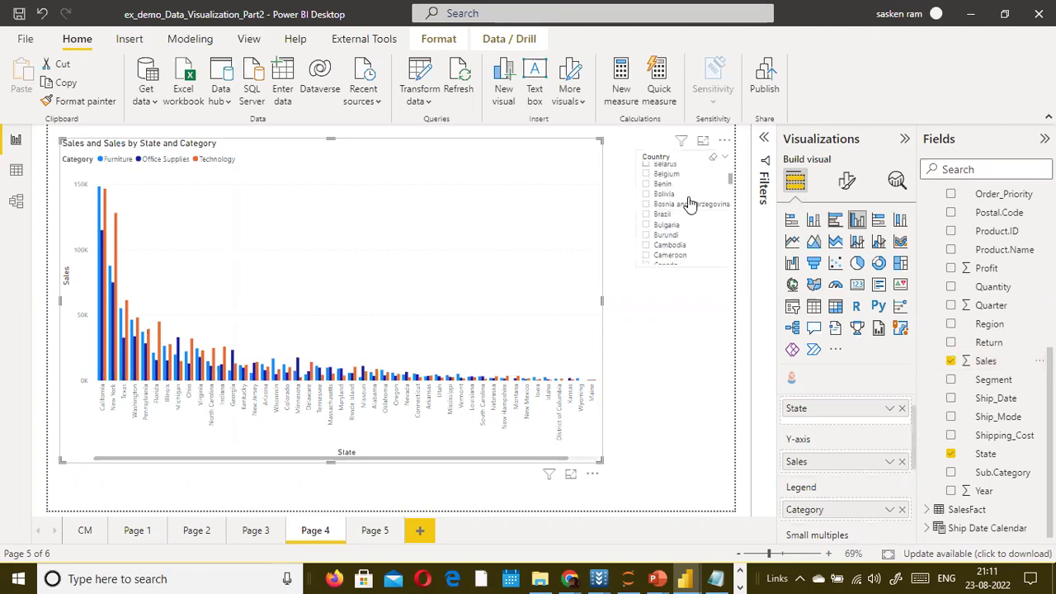
{"action": "scroll", "coordinate": [718, 217], "scroll_direction": "down", "scroll_amount": 20}
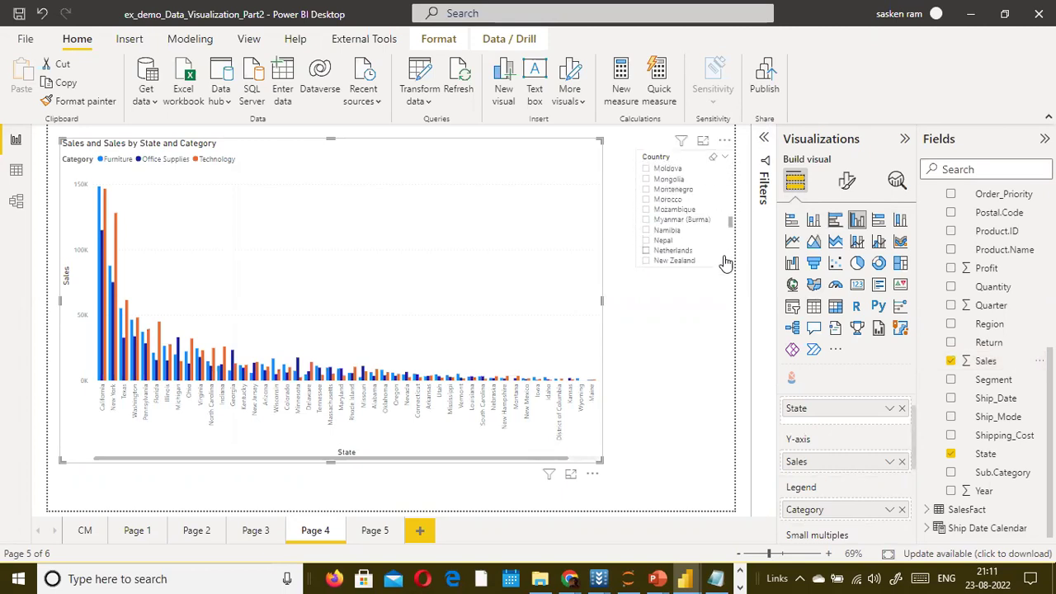
{"action": "scroll", "coordinate": [725, 262], "scroll_direction": "down", "scroll_amount": 10}
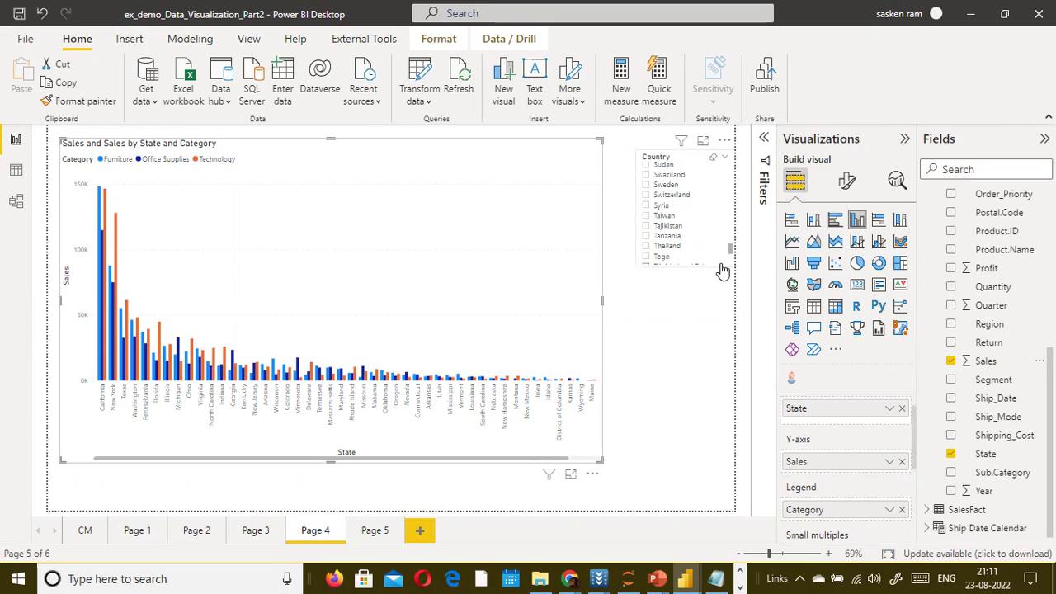
{"action": "scroll", "coordinate": [722, 269], "scroll_direction": "down", "scroll_amount": 2}
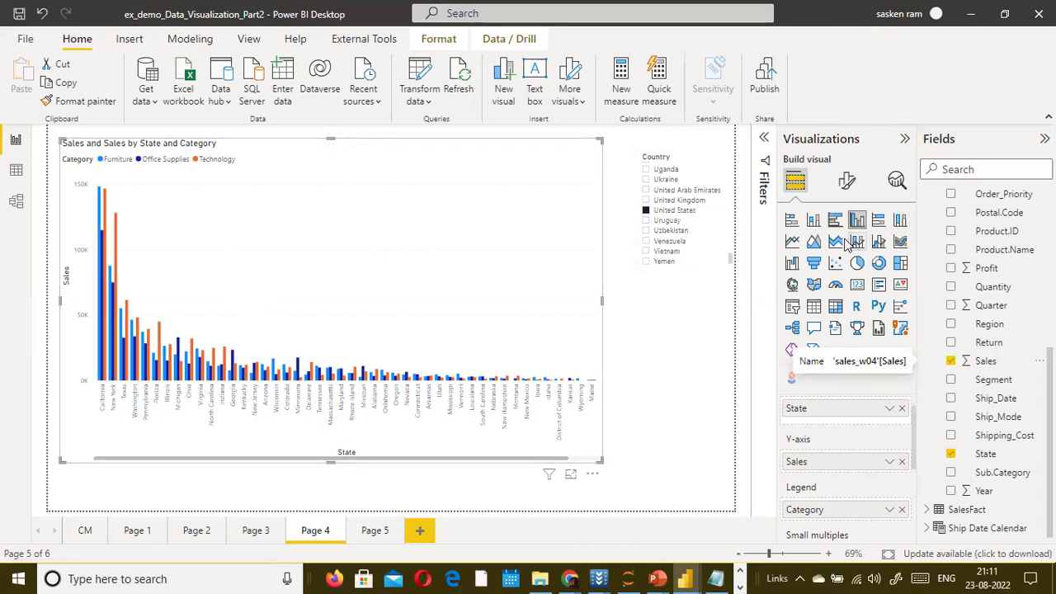
{"action": "left_click", "coordinate": [812, 287]}
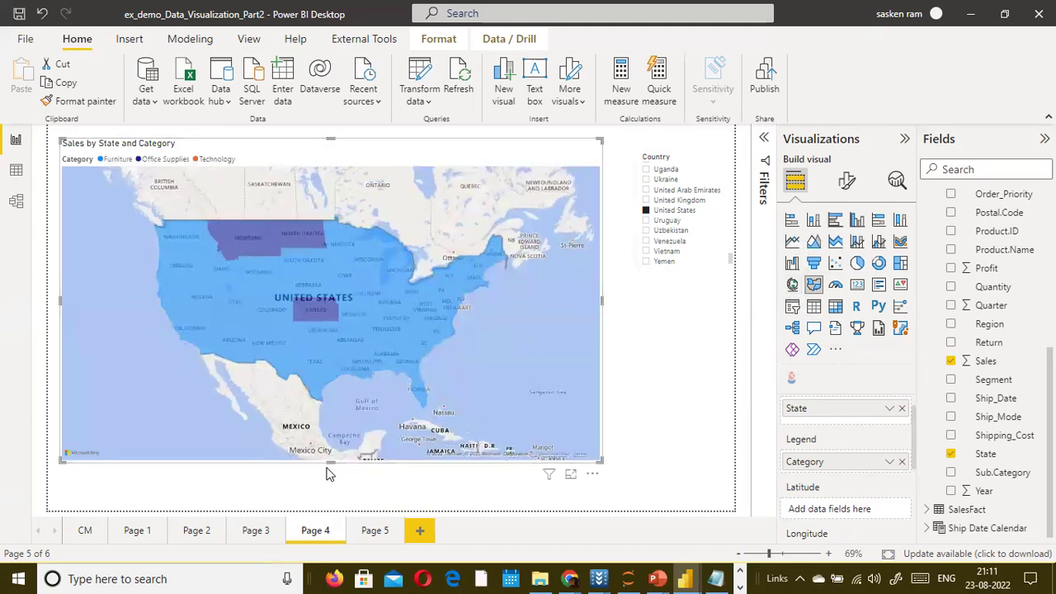
Extend the filled map down to the page's lower edge and shift it toward the page's upper-left corner
{"action": "left_click_drag", "start_coordinate": [323, 502], "coordinate": [325, 505]}
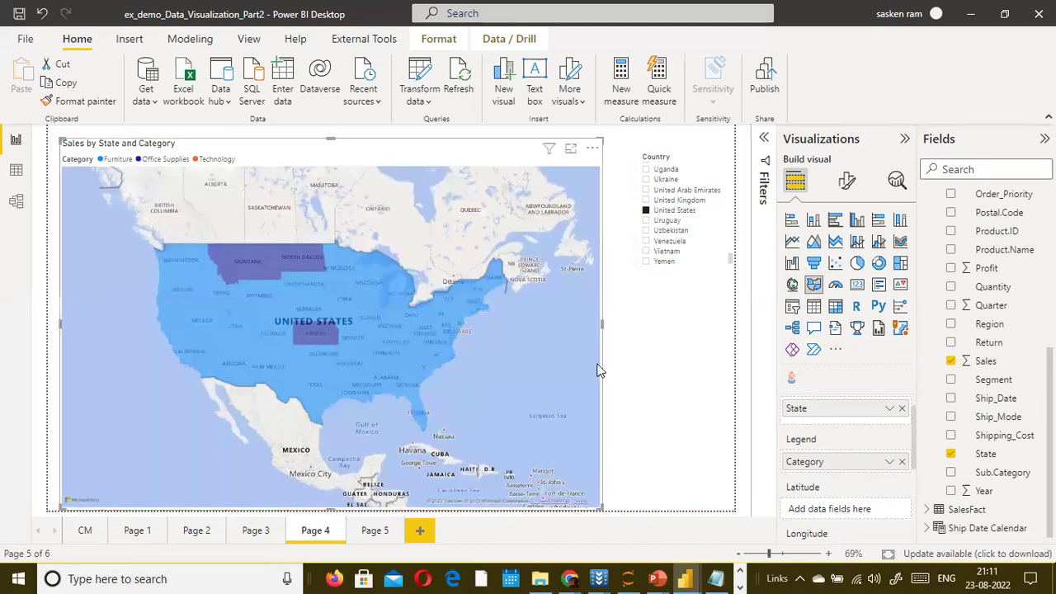
{"action": "left_click", "coordinate": [618, 321]}
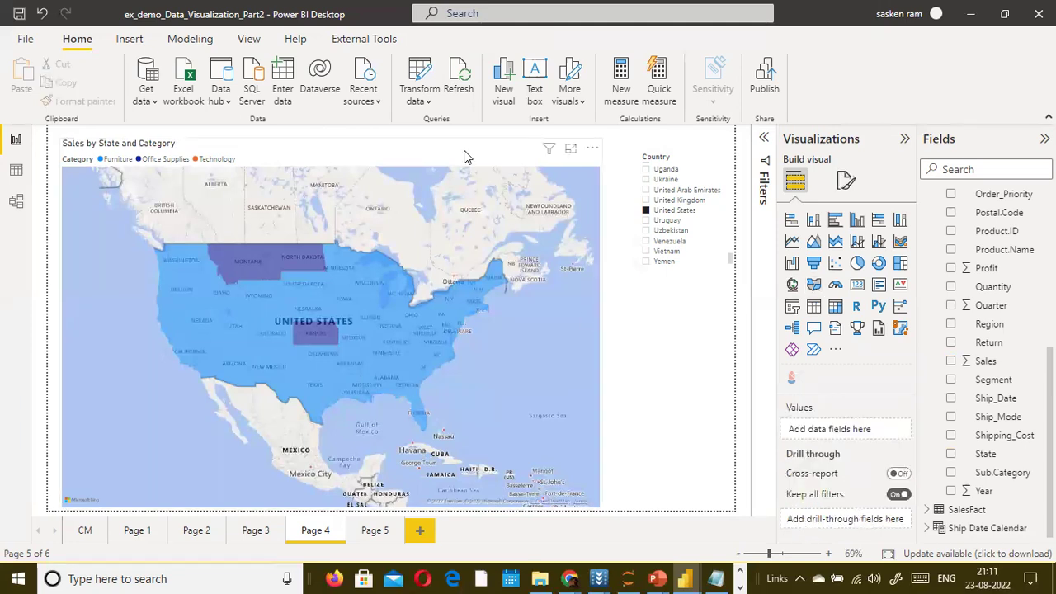
{"action": "left_click", "coordinate": [424, 151]}
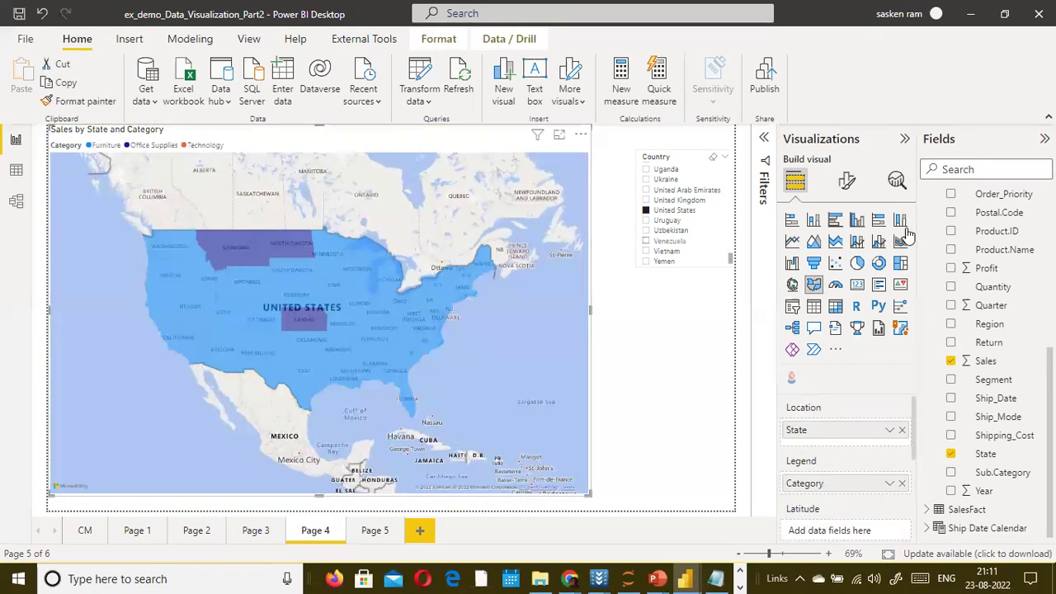
Set the filled map's fill color for the Technology category to yellow
{"action": "left_click", "coordinate": [846, 180]}
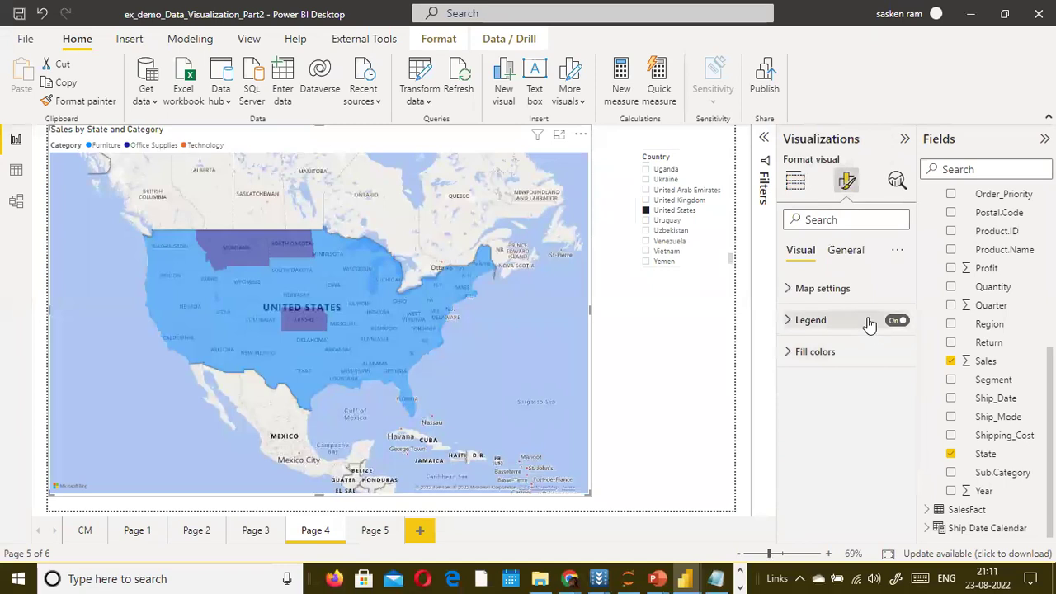
{"action": "left_click", "coordinate": [789, 354]}
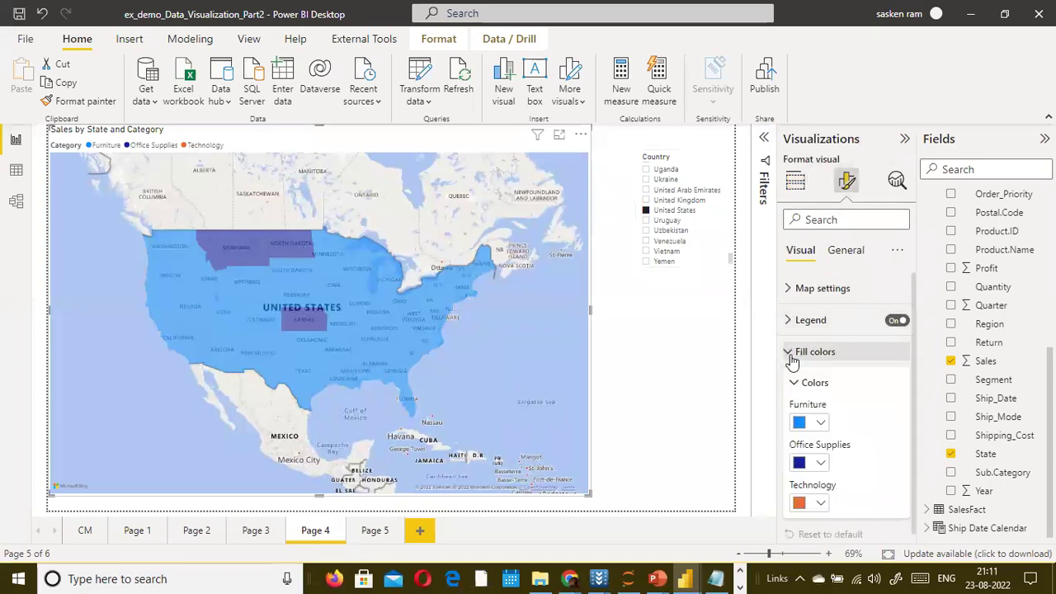
{"action": "left_click", "coordinate": [822, 498]}
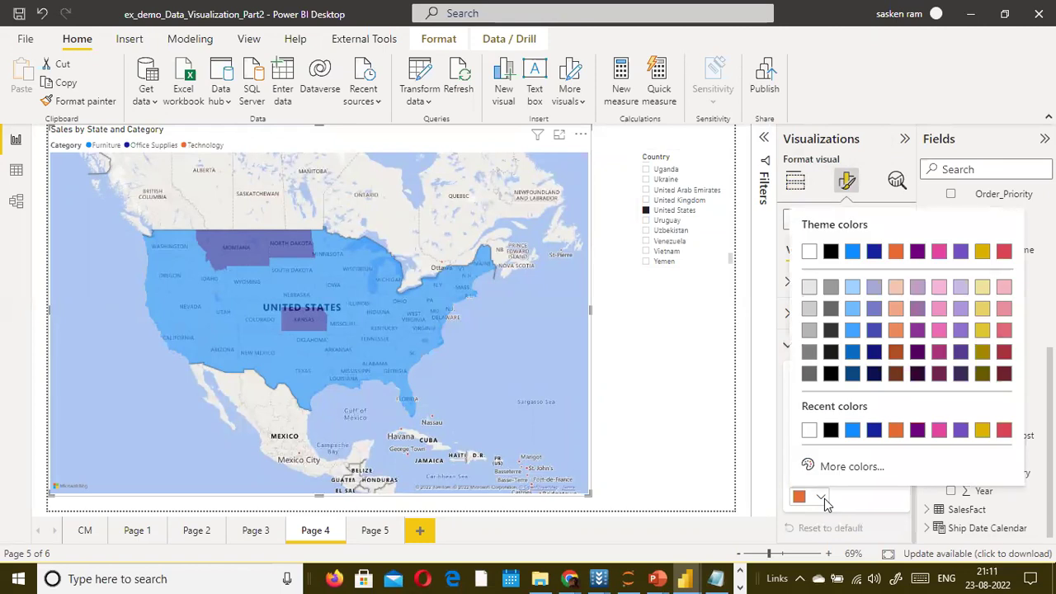
{"action": "left_click", "coordinate": [982, 331]}
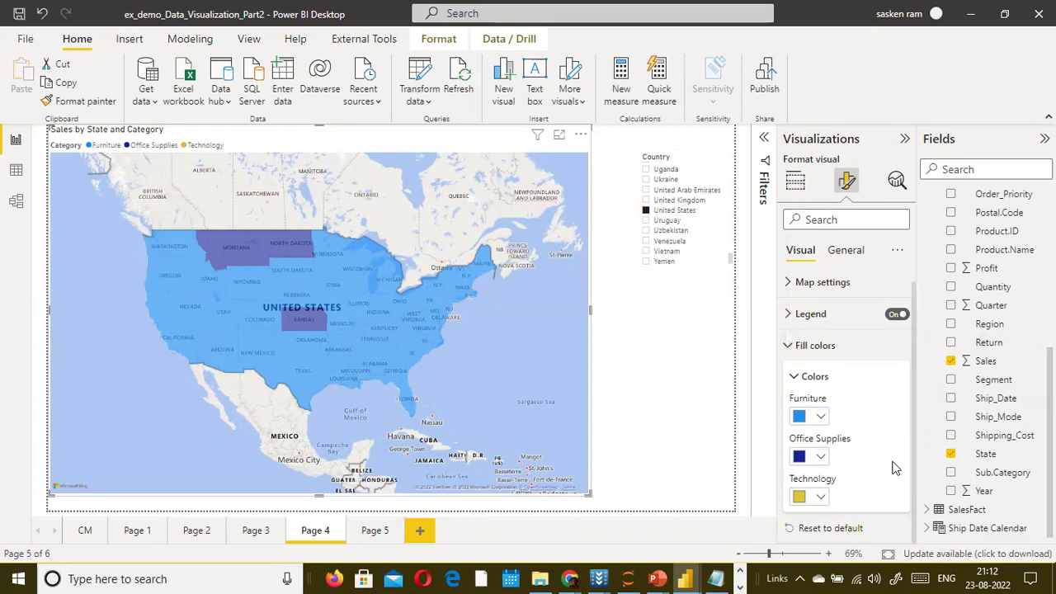
Try the Aerial and Dark styles in the filled map's settings
{"action": "scroll", "coordinate": [846, 417], "scroll_direction": "up", "scroll_amount": 1}
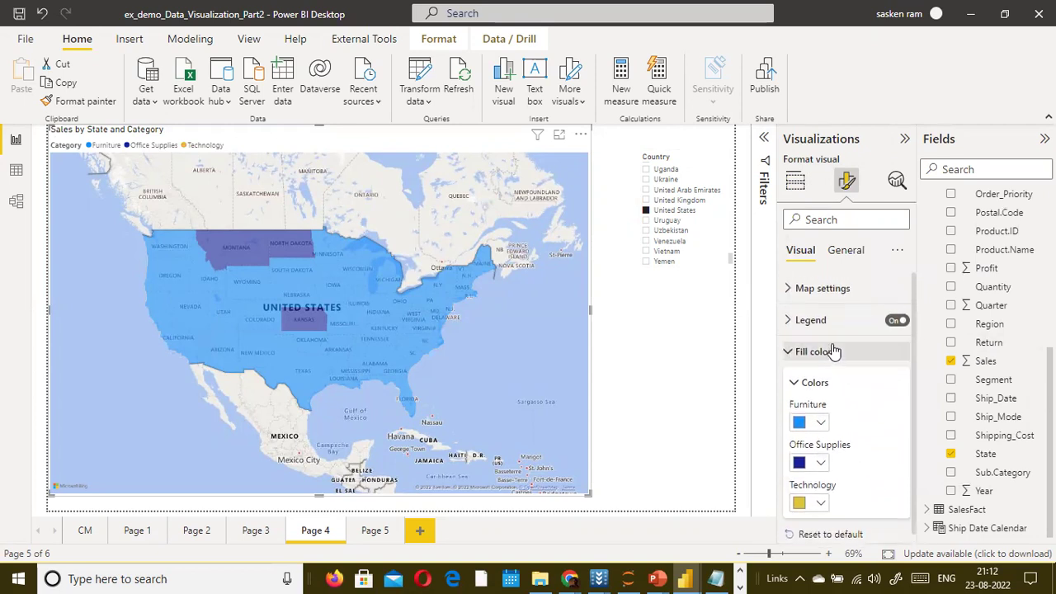
{"action": "left_click", "coordinate": [788, 288]}
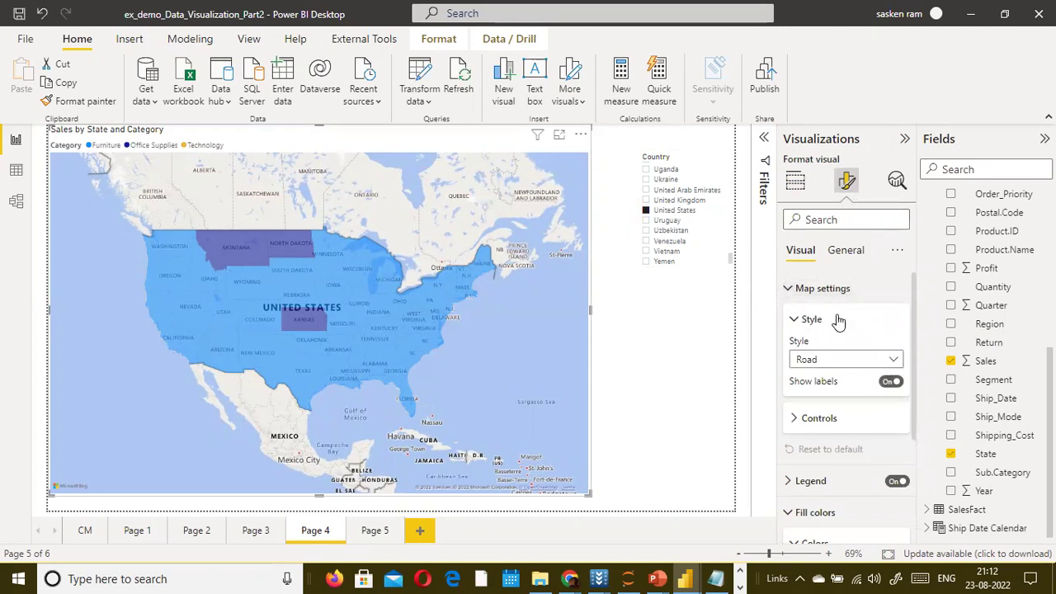
{"action": "left_click", "coordinate": [891, 363]}
{"action": "left_click", "coordinate": [854, 381]}
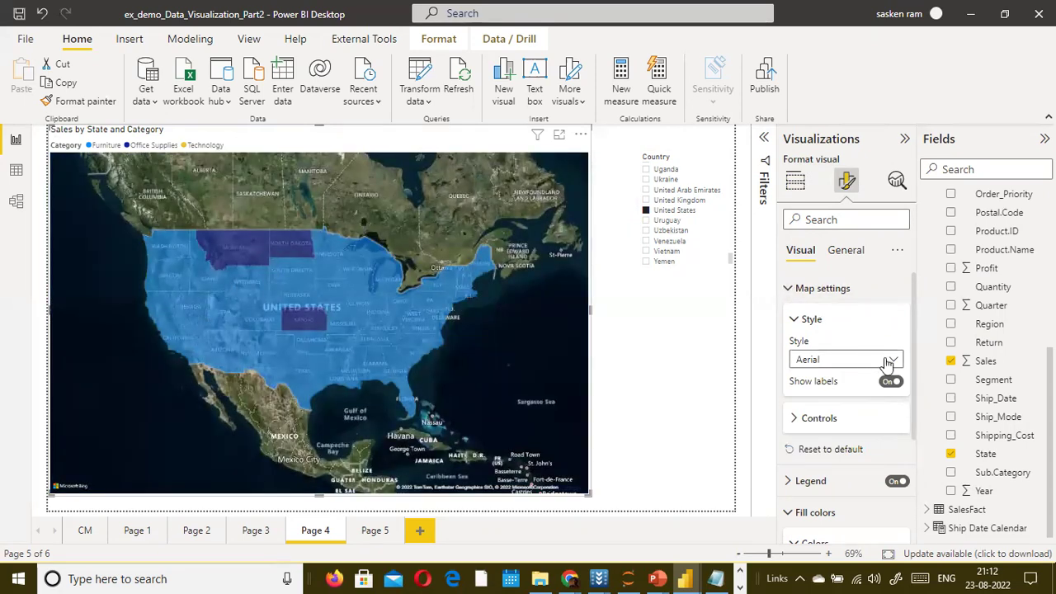
{"action": "left_click", "coordinate": [897, 364]}
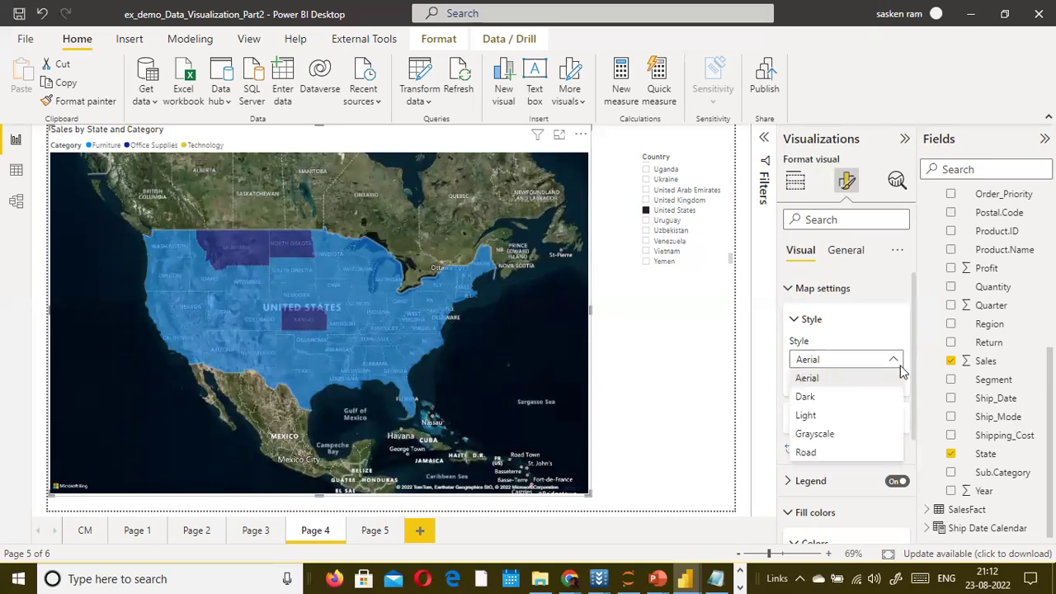
{"action": "left_click", "coordinate": [825, 399]}
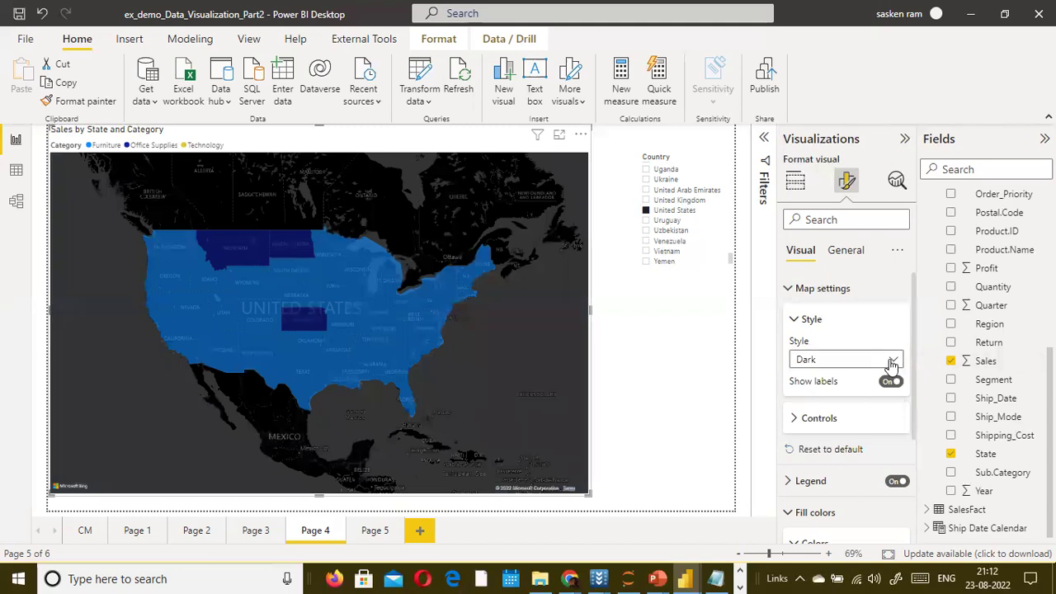
Try the Light and Grayscale styles on the filled map
{"action": "left_click", "coordinate": [891, 361]}
{"action": "left_click", "coordinate": [894, 361]}
{"action": "left_click", "coordinate": [893, 361]}
{"action": "left_click", "coordinate": [830, 421]}
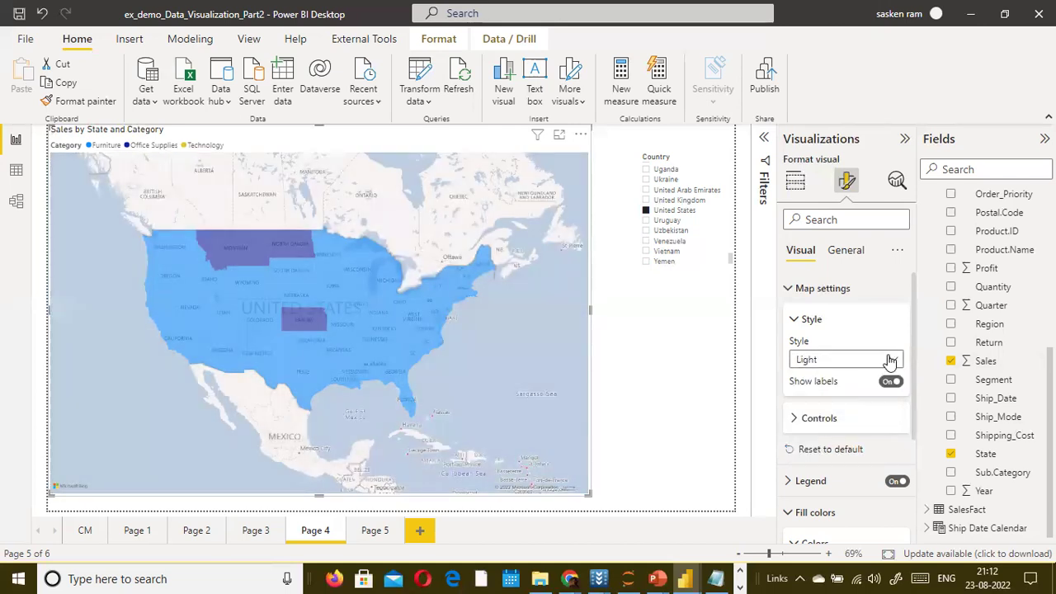
{"action": "left_click", "coordinate": [891, 360]}
{"action": "left_click", "coordinate": [842, 434]}
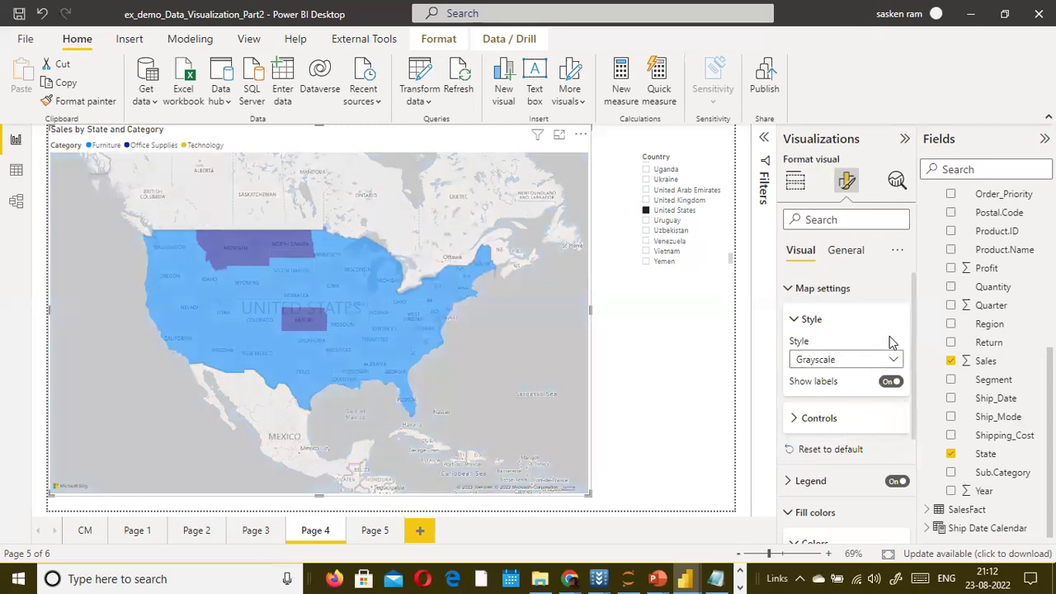
Try the Road style on the filled map and settle on the Aerial style
{"action": "left_click", "coordinate": [887, 357]}
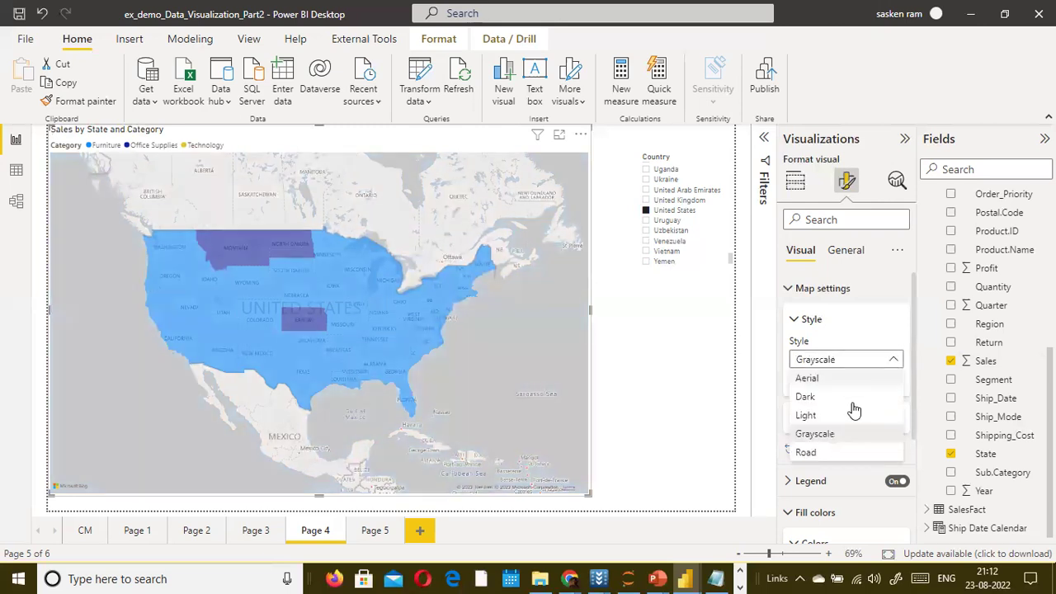
{"action": "left_click", "coordinate": [826, 458]}
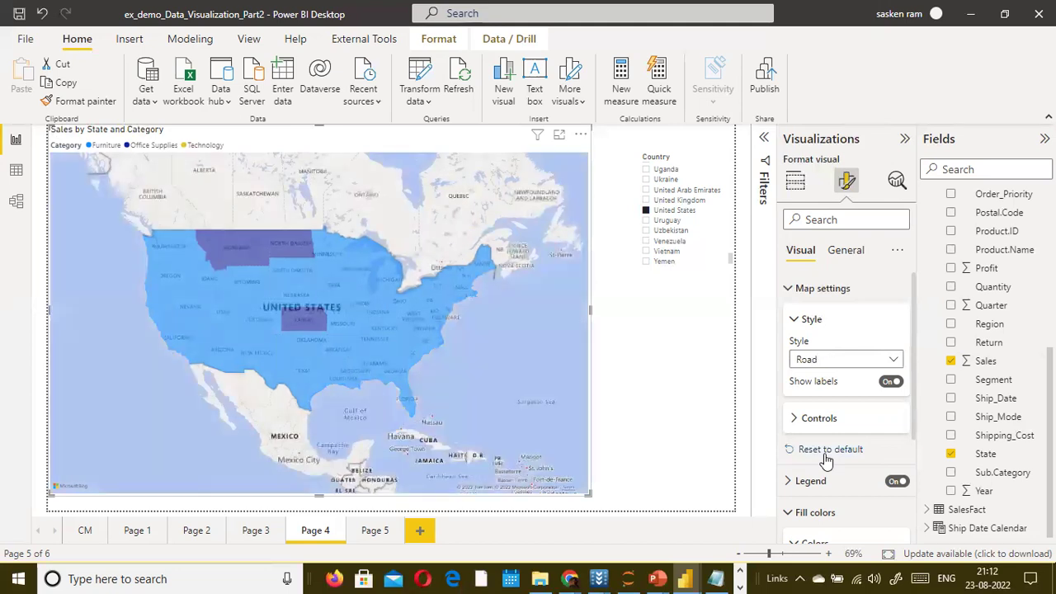
{"action": "left_click", "coordinate": [897, 360]}
{"action": "left_click", "coordinate": [848, 378]}
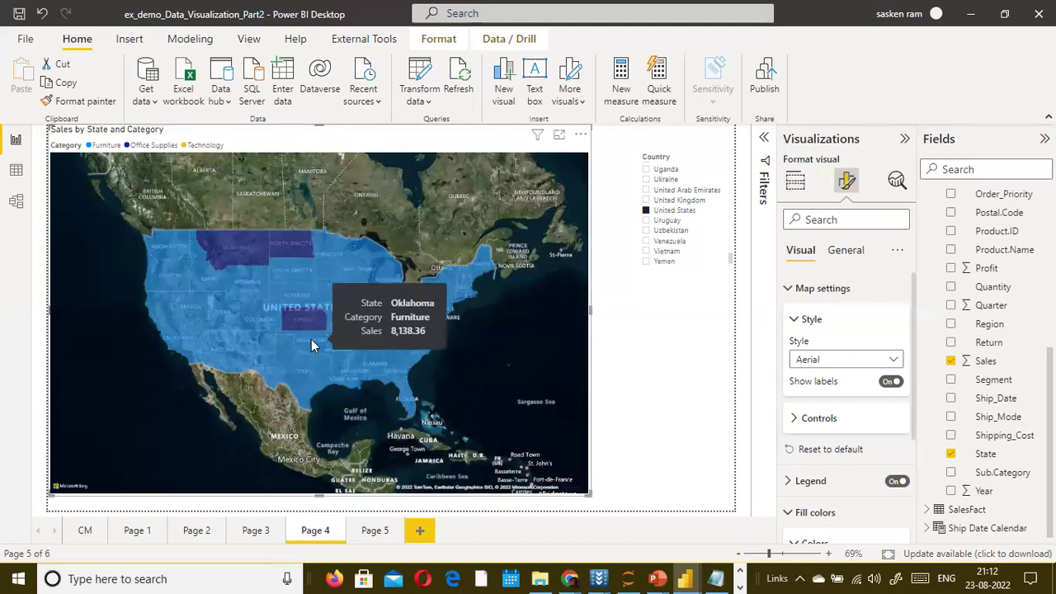
Review the Aerial map's state tooltips and the fields assigned to the visual, including its tooltip field
{"action": "scroll", "coordinate": [891, 421], "scroll_direction": "down", "scroll_amount": 5}
{"action": "scroll", "coordinate": [858, 392], "scroll_direction": "up", "scroll_amount": 3}
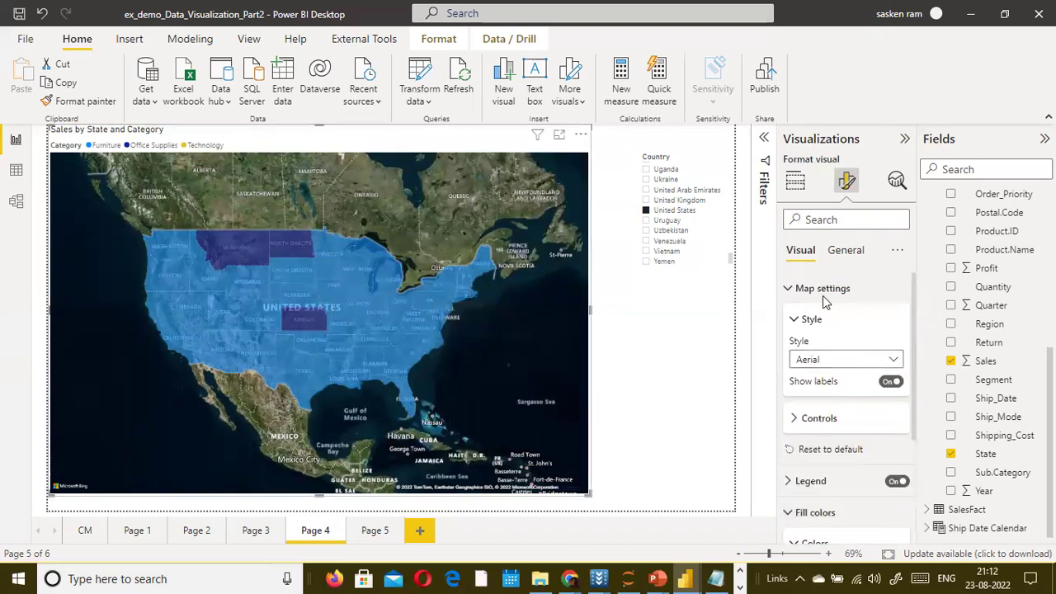
{"action": "left_click", "coordinate": [795, 183]}
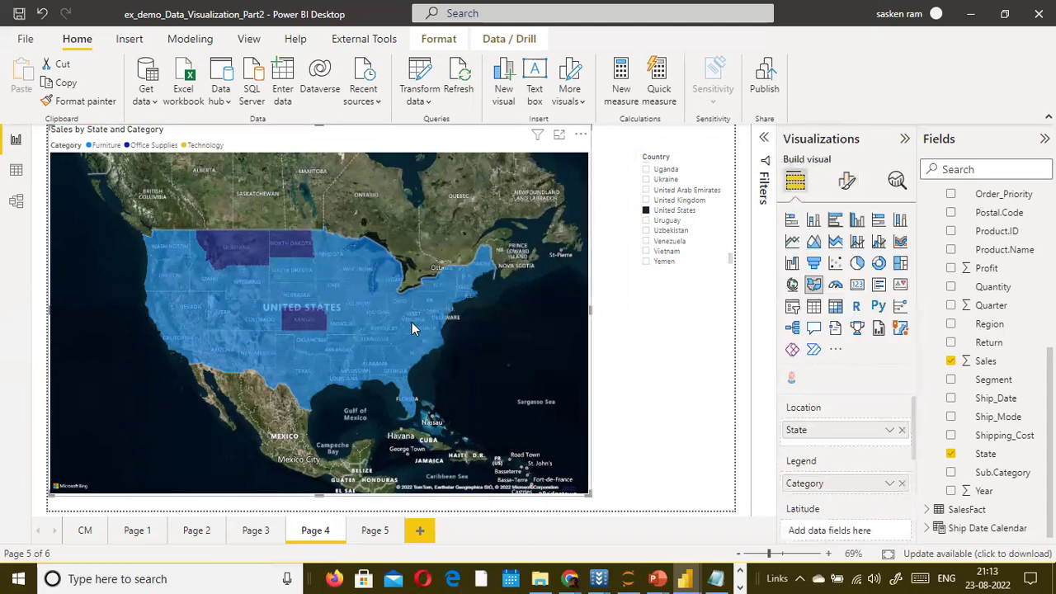
{"action": "mouse_move", "coordinate": [411, 322]}
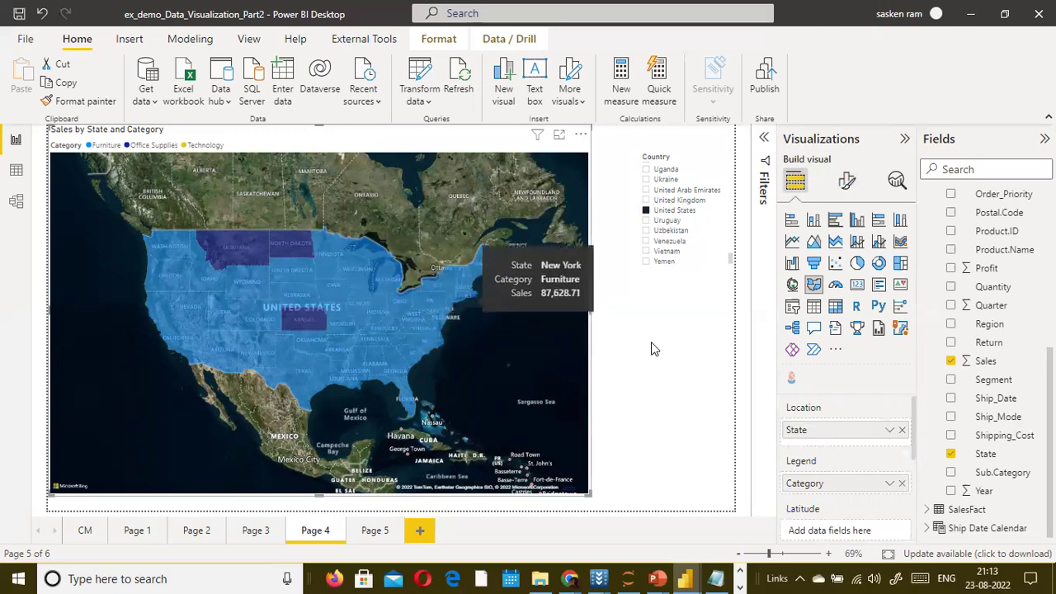
{"action": "scroll", "coordinate": [863, 441], "scroll_direction": "down", "scroll_amount": 3}
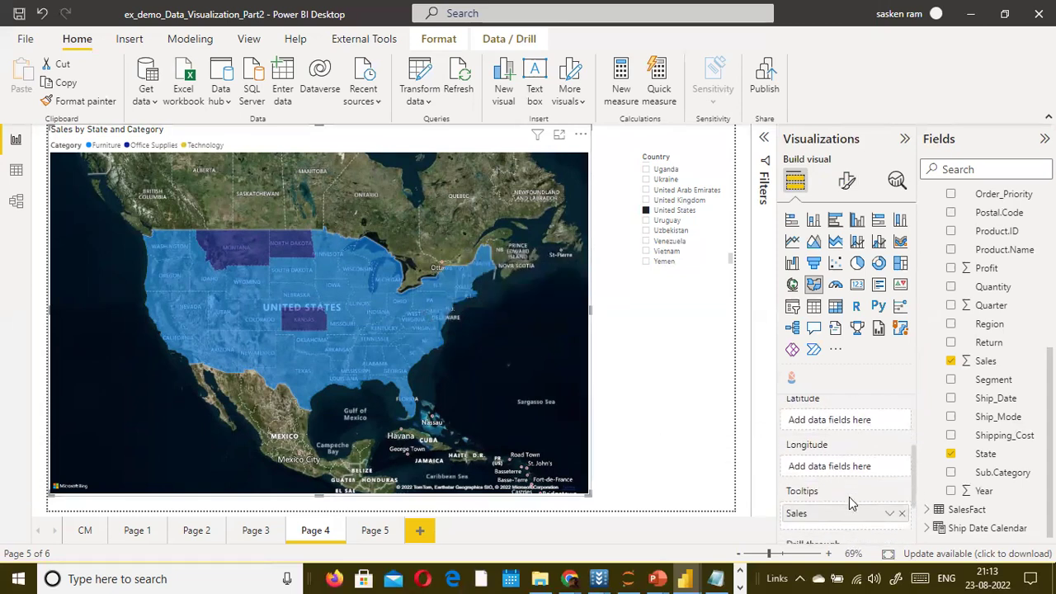
Replace Category with Segment as the filled map's legend field and check the tooltips of several states
{"action": "scroll", "coordinate": [851, 503], "scroll_direction": "down", "scroll_amount": 3}
{"action": "scroll", "coordinate": [858, 487], "scroll_direction": "up", "scroll_amount": 5}
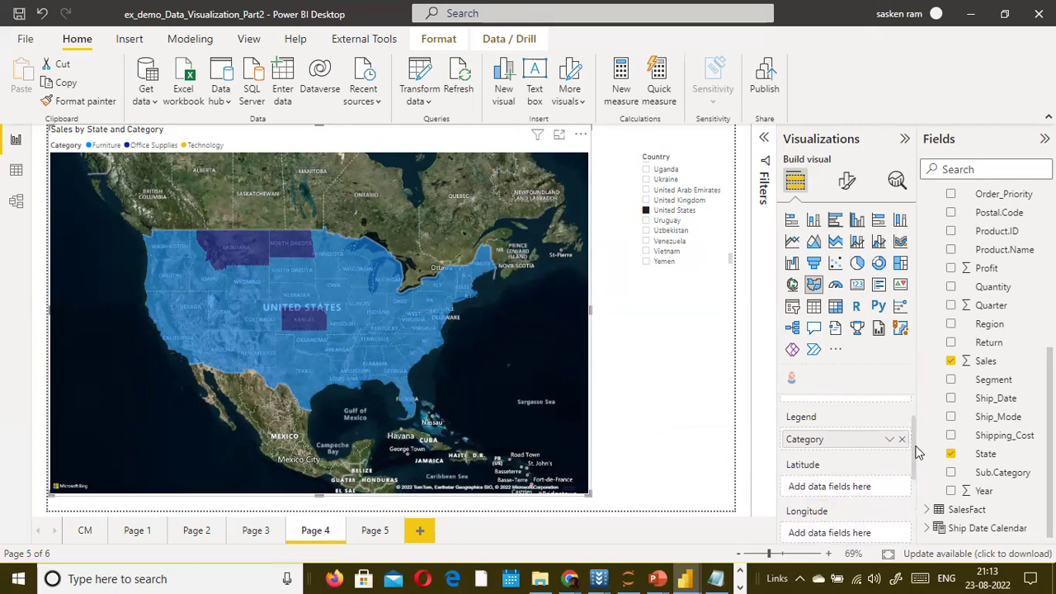
{"action": "left_click", "coordinate": [902, 439]}
{"action": "left_click_drag", "start_coordinate": [993, 380], "coordinate": [815, 445]}
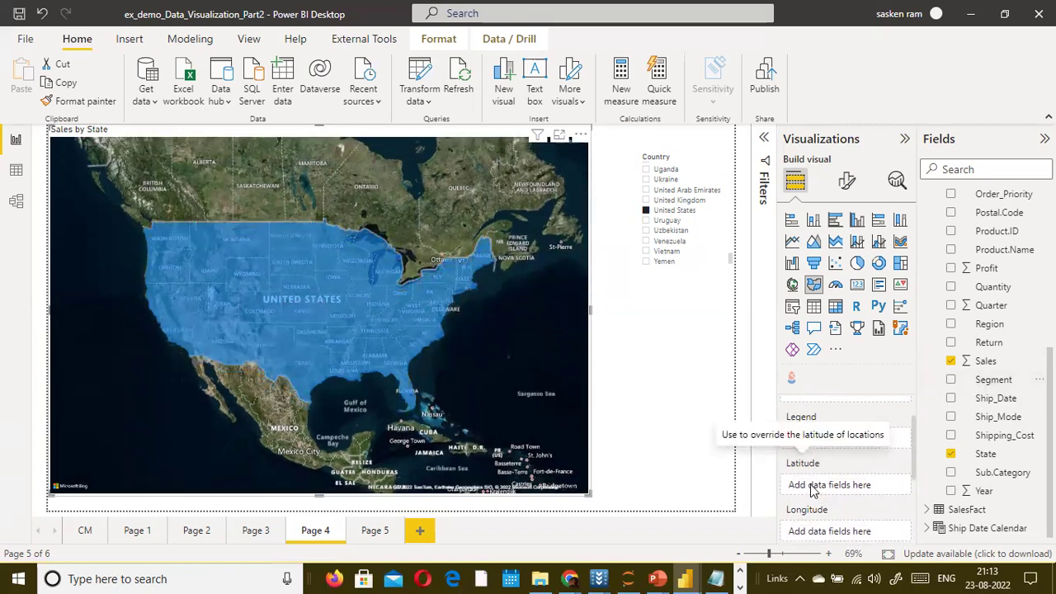
{"action": "left_click_drag", "start_coordinate": [993, 380], "coordinate": [856, 442]}
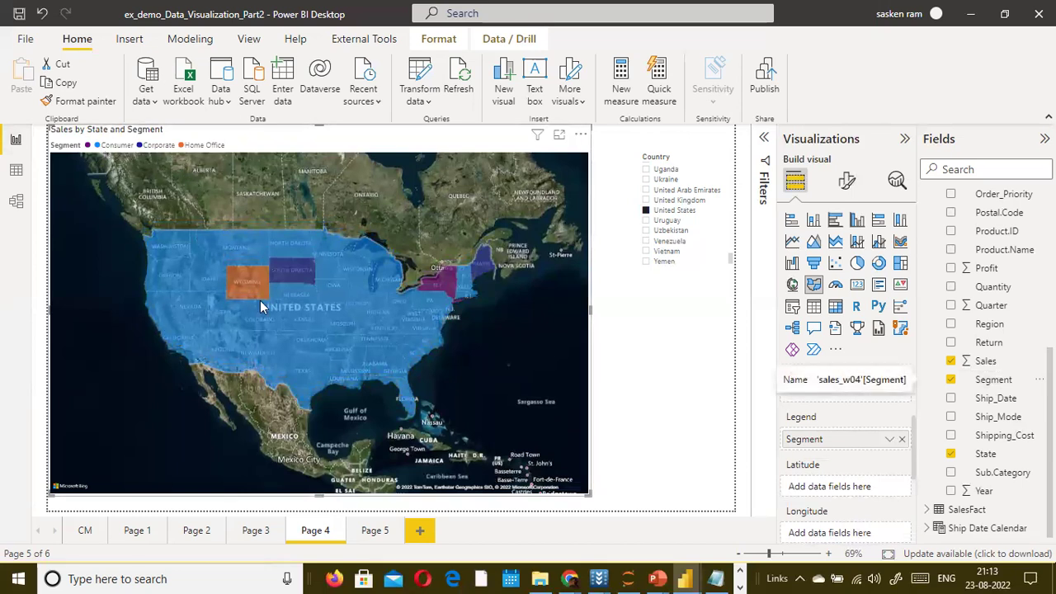
{"action": "mouse_move", "coordinate": [255, 293]}
{"action": "mouse_move", "coordinate": [305, 283]}
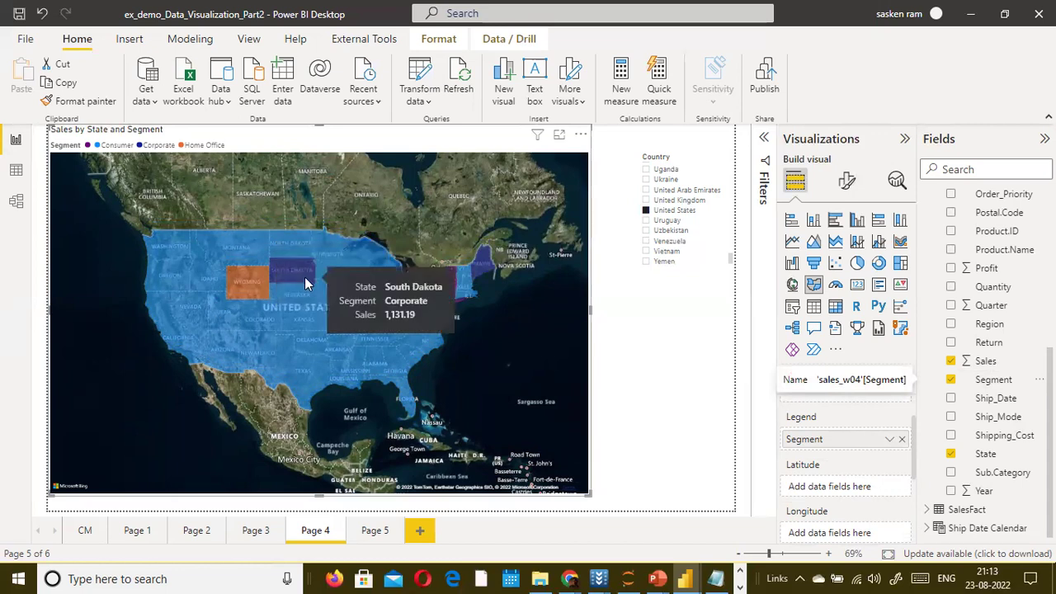
{"action": "mouse_move", "coordinate": [284, 361]}
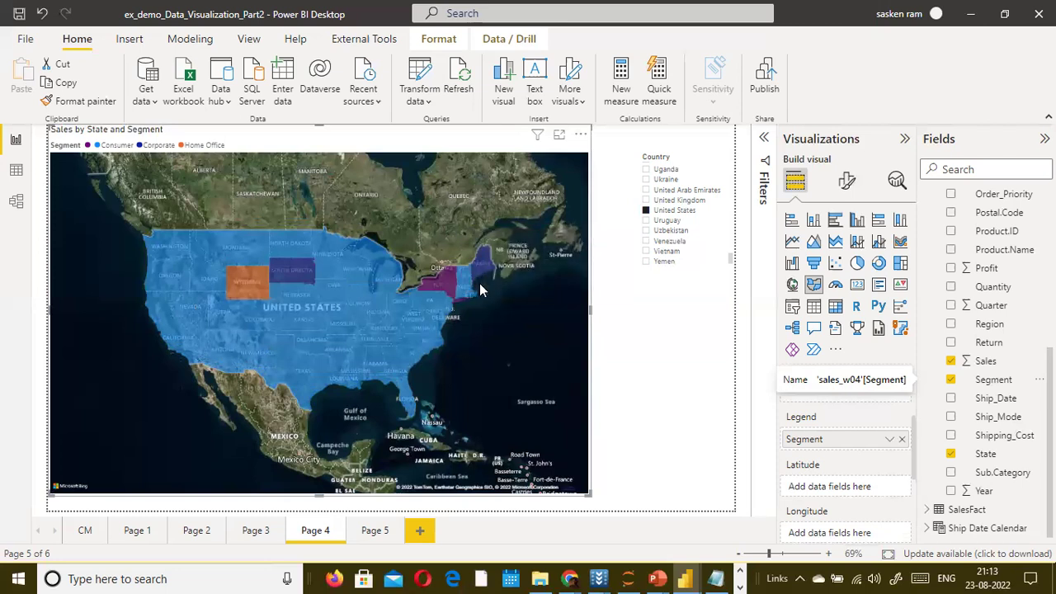
Inspect the map's segment fill colors and legend options, and expand its Controls settings
{"action": "left_click", "coordinate": [847, 181]}
{"action": "scroll", "coordinate": [862, 313], "scroll_direction": "down", "scroll_amount": 3}
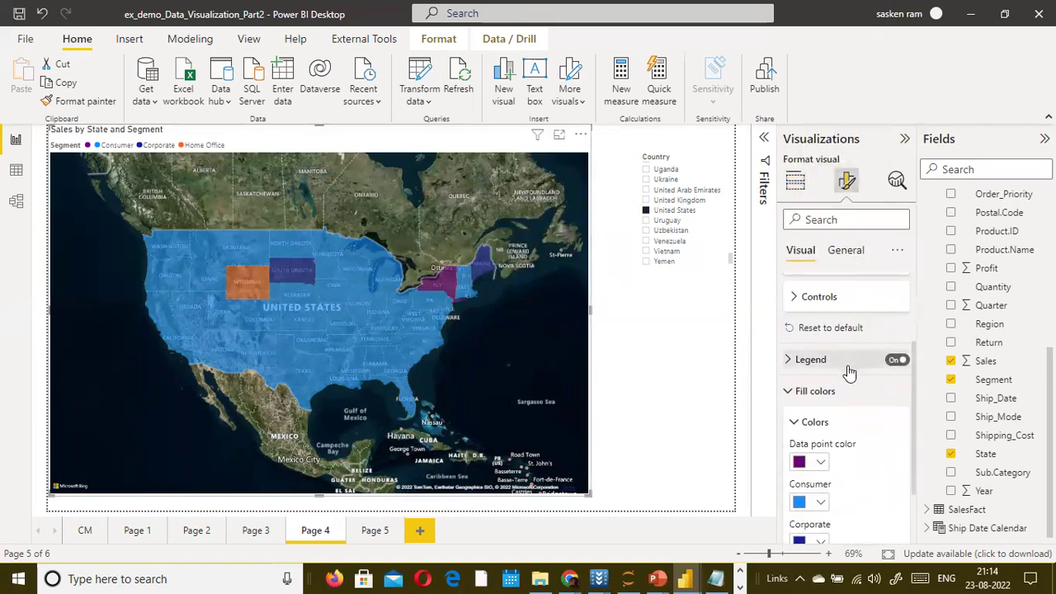
{"action": "scroll", "coordinate": [850, 395], "scroll_direction": "down", "scroll_amount": 2}
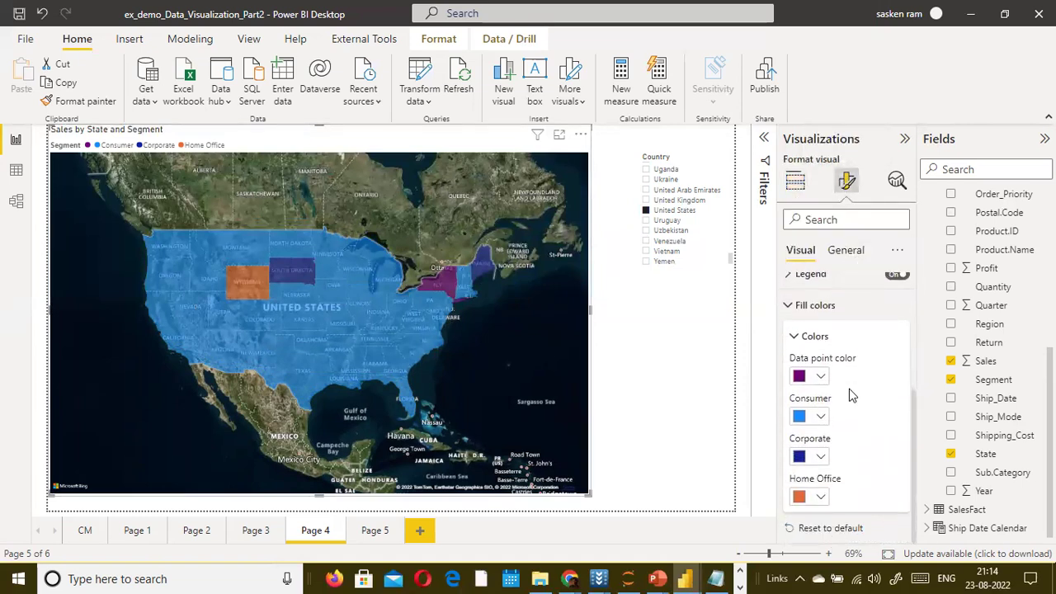
{"action": "scroll", "coordinate": [863, 362], "scroll_direction": "up", "scroll_amount": 4}
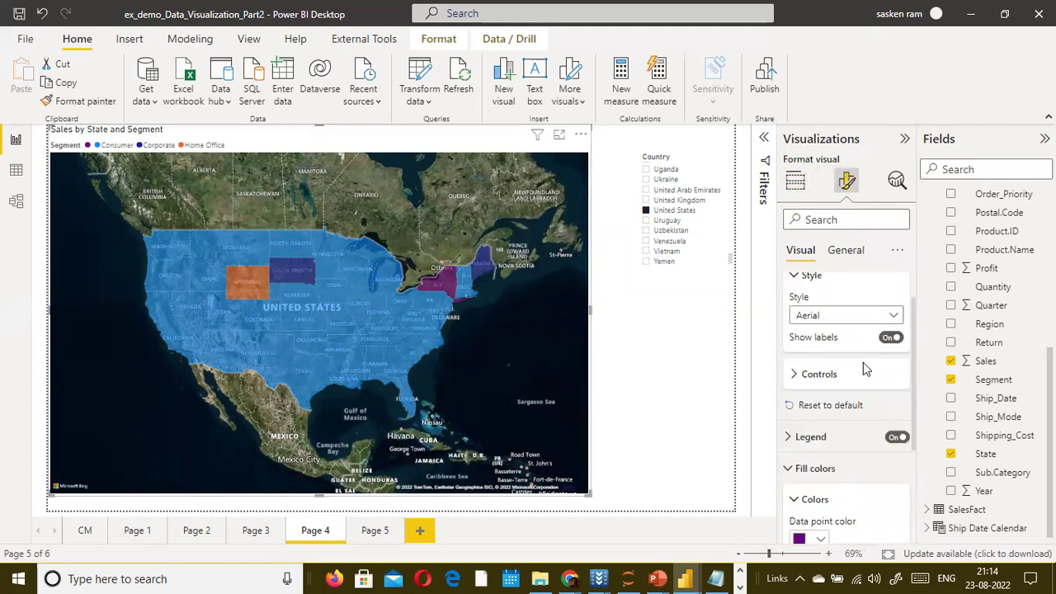
{"action": "left_click", "coordinate": [790, 438]}
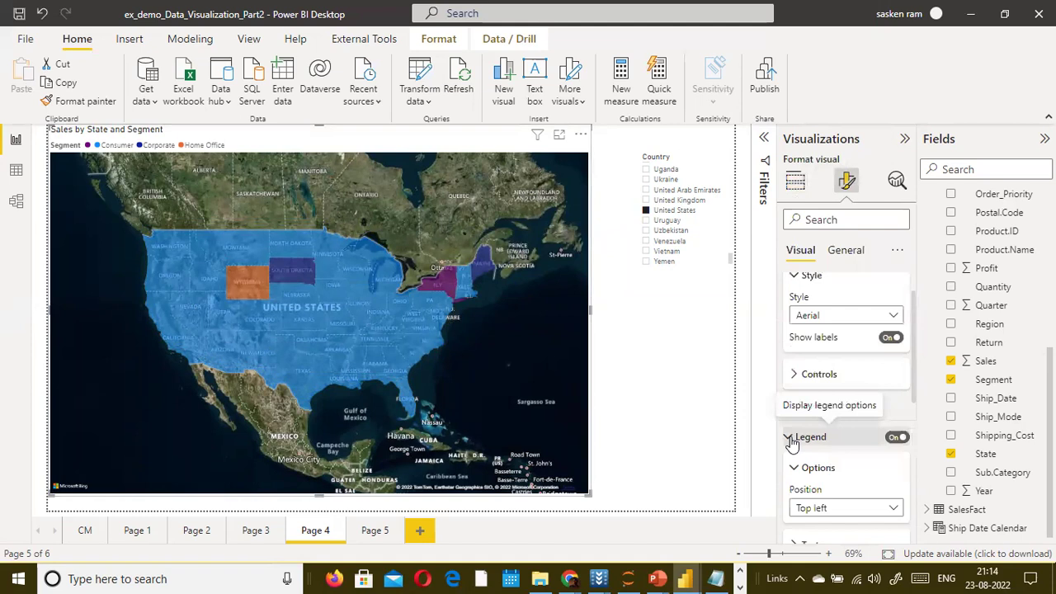
{"action": "left_click", "coordinate": [790, 439]}
{"action": "left_click", "coordinate": [794, 376]}
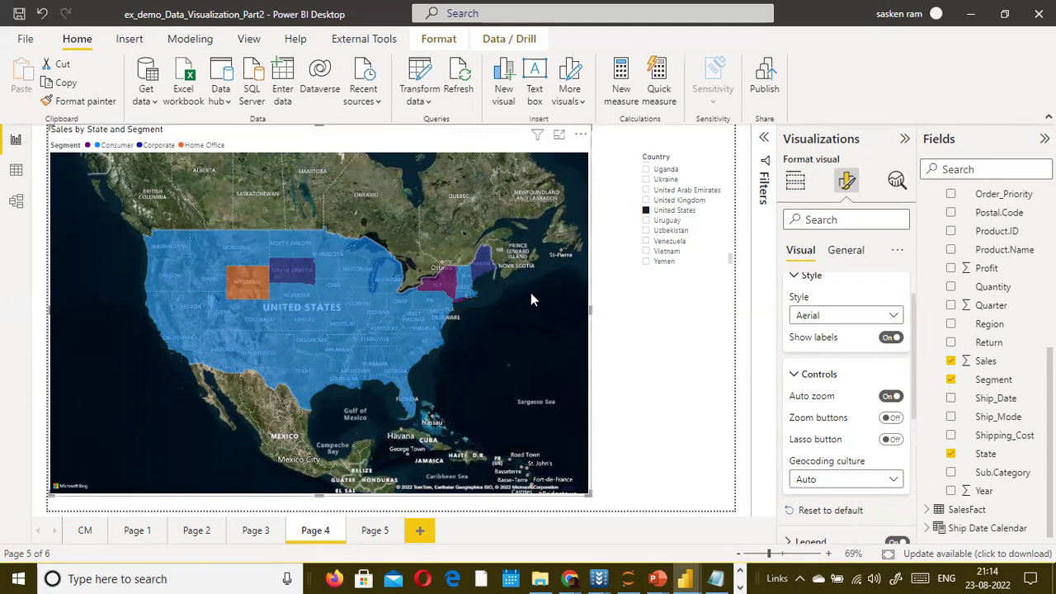
Zoom the map in on the East Coast and out to the world view, returning to the United States
{"action": "scroll", "coordinate": [500, 321], "scroll_direction": "up", "scroll_amount": 3}
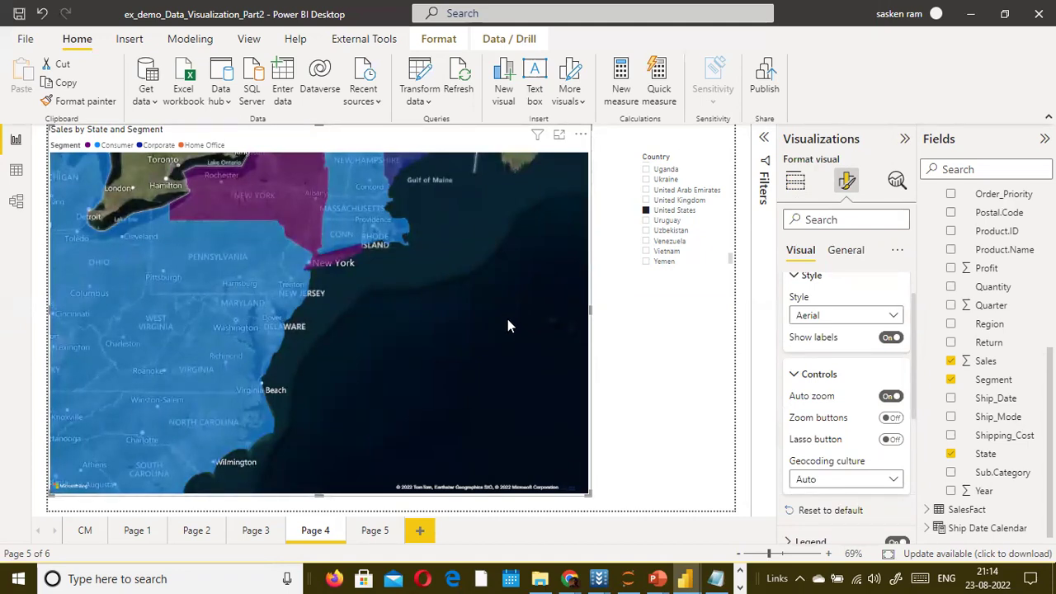
{"action": "scroll", "coordinate": [507, 324], "scroll_direction": "up", "scroll_amount": 1}
{"action": "scroll", "coordinate": [507, 324], "scroll_direction": "down", "scroll_amount": 3}
{"action": "scroll", "coordinate": [508, 324], "scroll_direction": "up", "scroll_amount": 2}
{"action": "scroll", "coordinate": [507, 324], "scroll_direction": "down", "scroll_amount": 4}
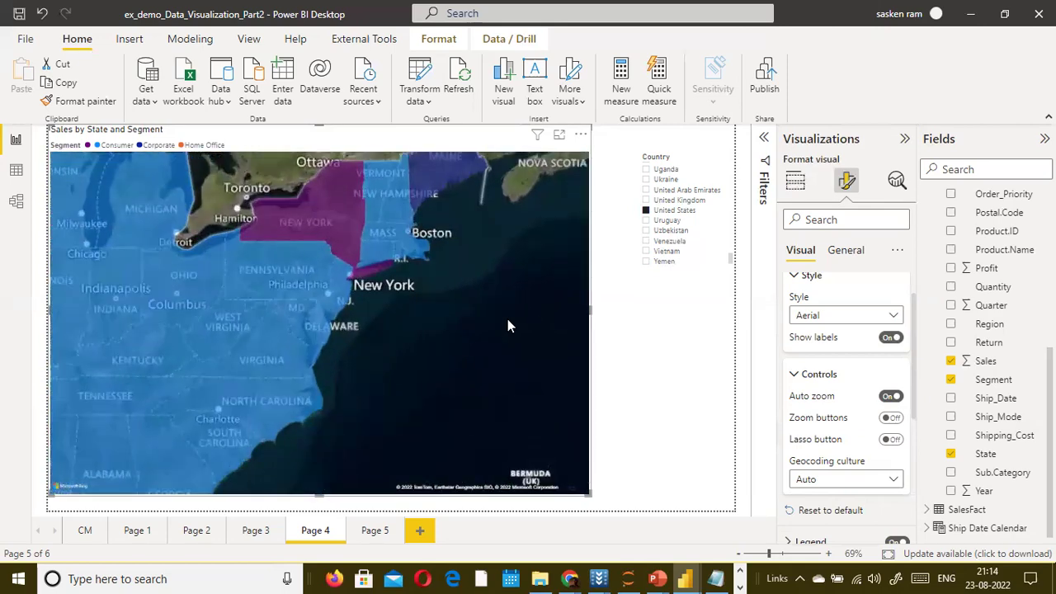
{"action": "scroll", "coordinate": [507, 324], "scroll_direction": "up", "scroll_amount": 3}
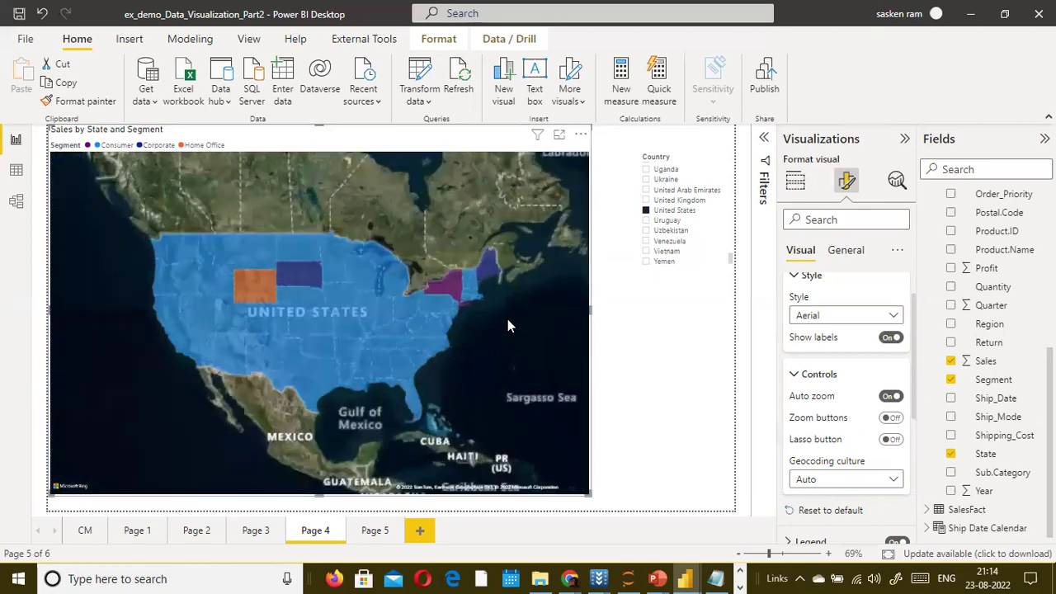
{"action": "scroll", "coordinate": [507, 324], "scroll_direction": "down", "scroll_amount": 2}
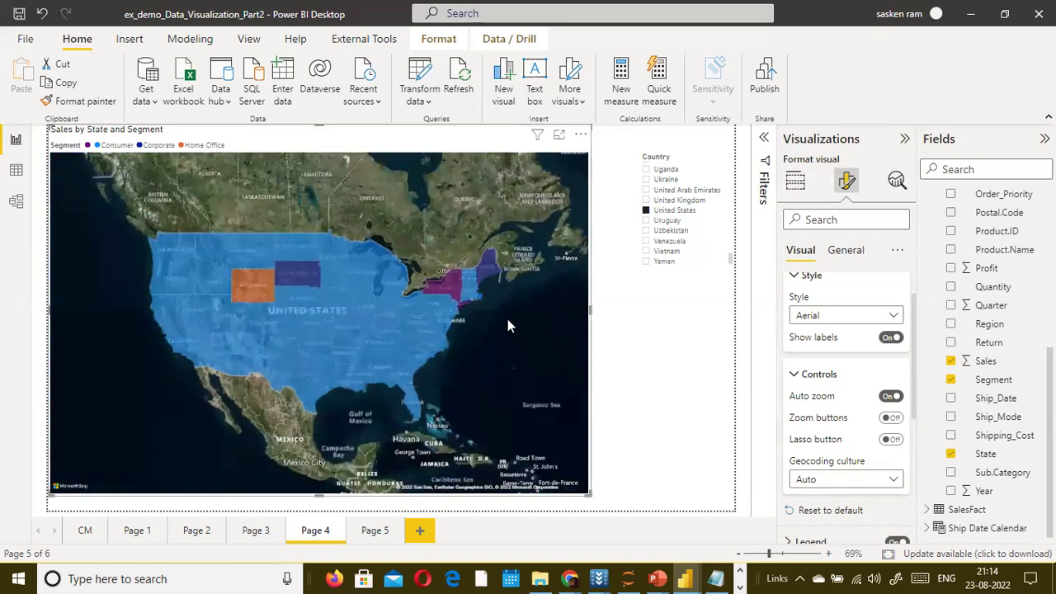
{"action": "scroll", "coordinate": [508, 324], "scroll_direction": "down", "scroll_amount": 3}
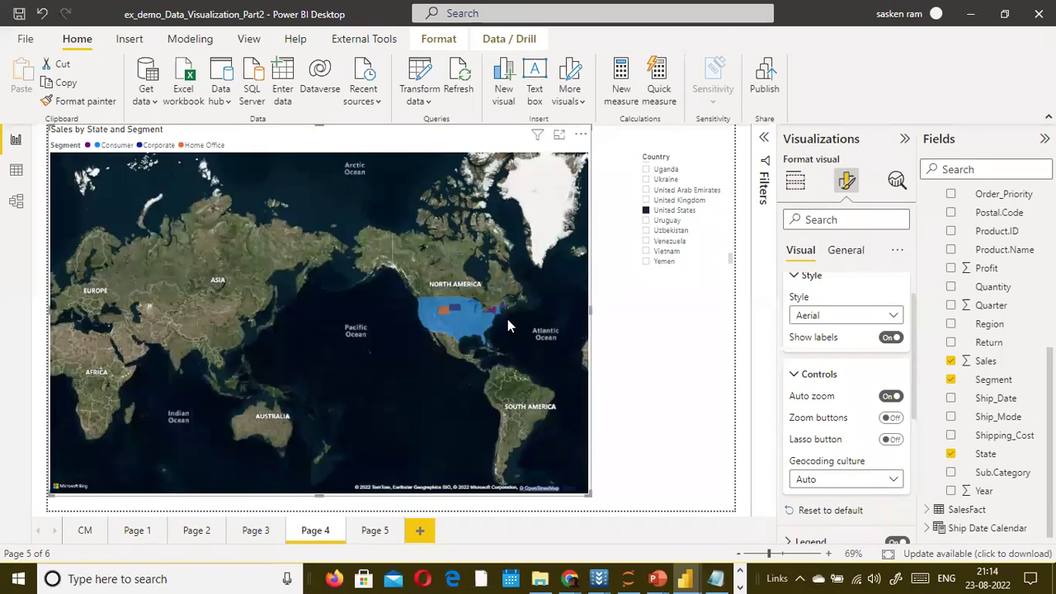
{"action": "scroll", "coordinate": [507, 325], "scroll_direction": "up", "scroll_amount": 2}
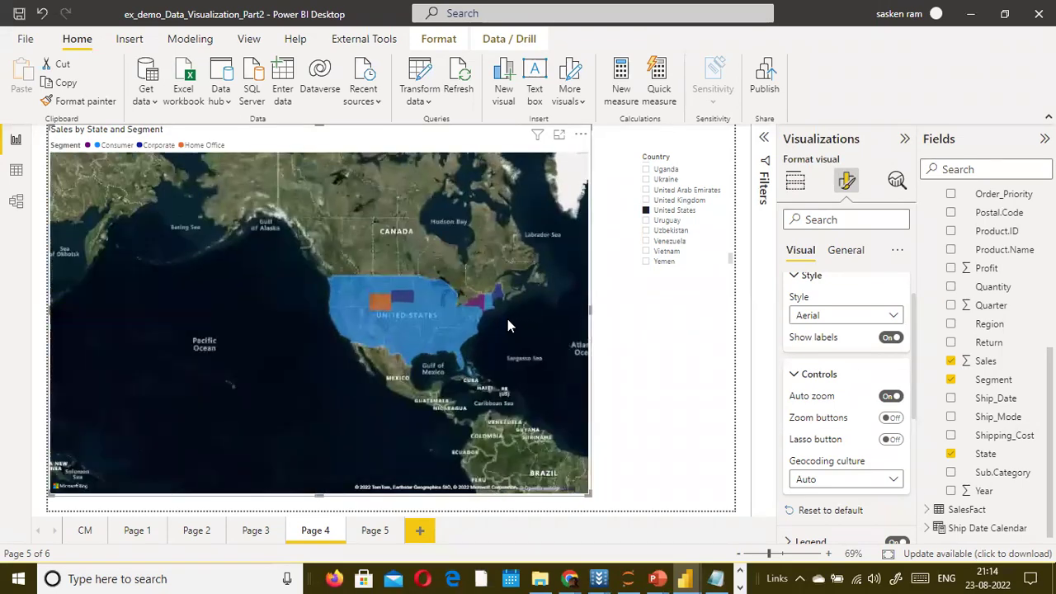
{"action": "scroll", "coordinate": [507, 324], "scroll_direction": "up", "scroll_amount": 2}
{"action": "scroll", "coordinate": [508, 324], "scroll_direction": "down", "scroll_amount": 2}
{"action": "scroll", "coordinate": [507, 325], "scroll_direction": "up", "scroll_amount": 2}
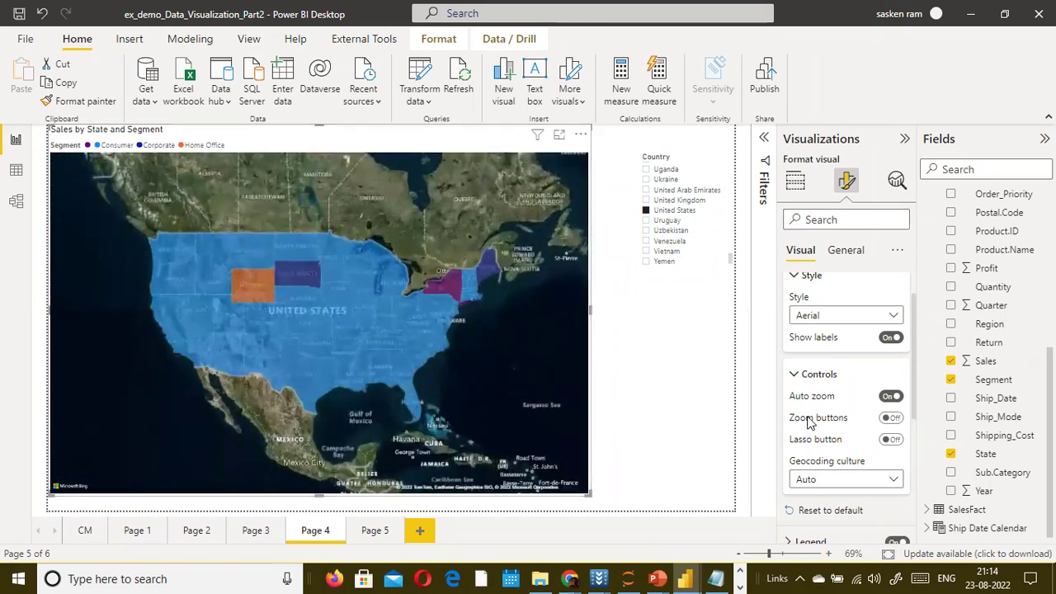
Turn on the map's zoom buttons and test zooming in and out with them
{"action": "left_click", "coordinate": [900, 419]}
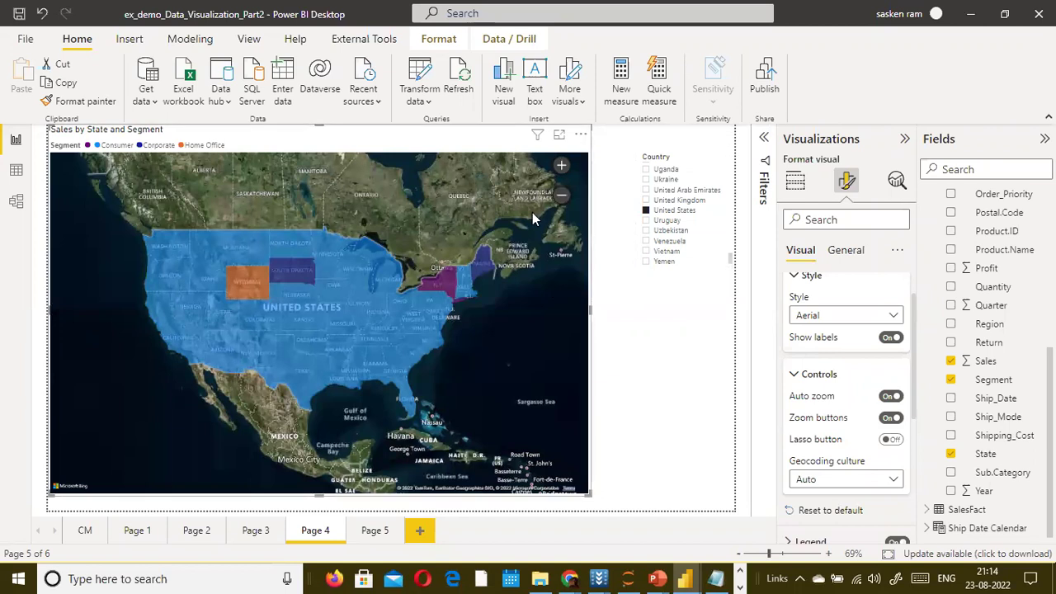
{"action": "left_click", "coordinate": [561, 167]}
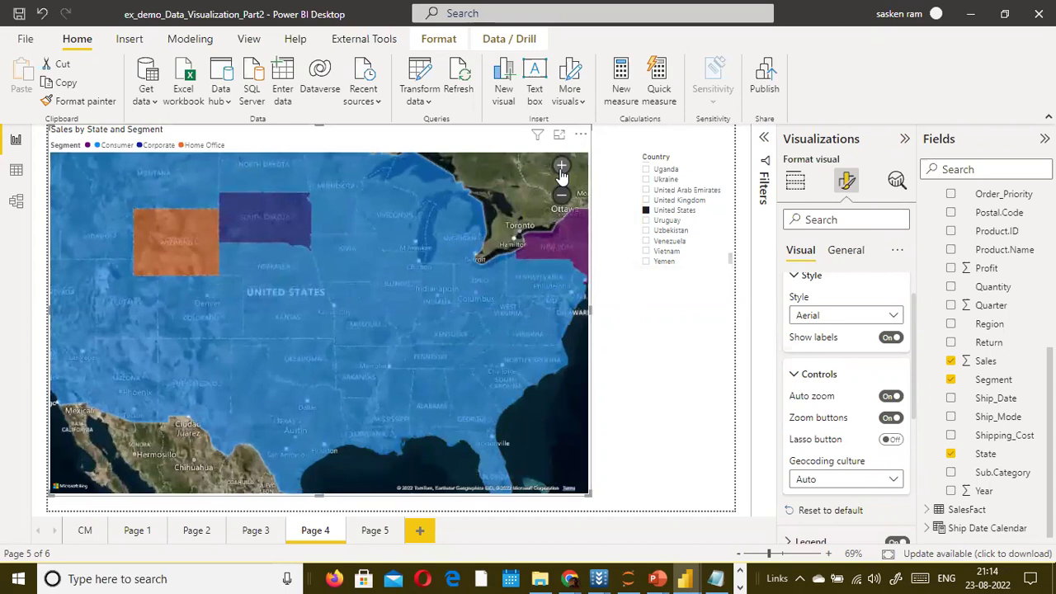
{"action": "left_click", "coordinate": [561, 167]}
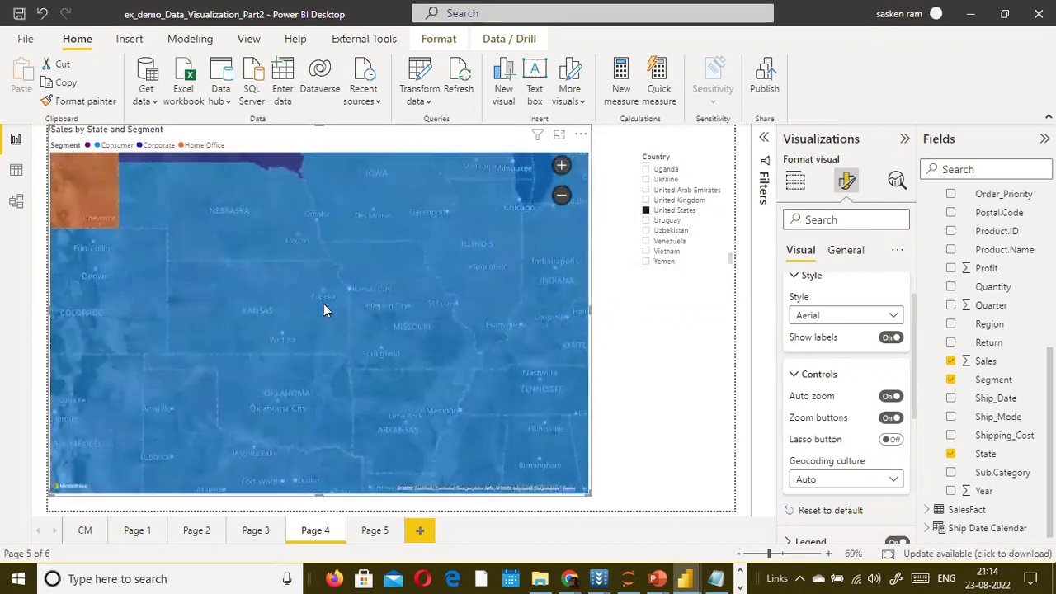
{"action": "scroll", "coordinate": [303, 297], "scroll_direction": "up", "scroll_amount": 1}
{"action": "scroll", "coordinate": [303, 295], "scroll_direction": "down", "scroll_amount": 1}
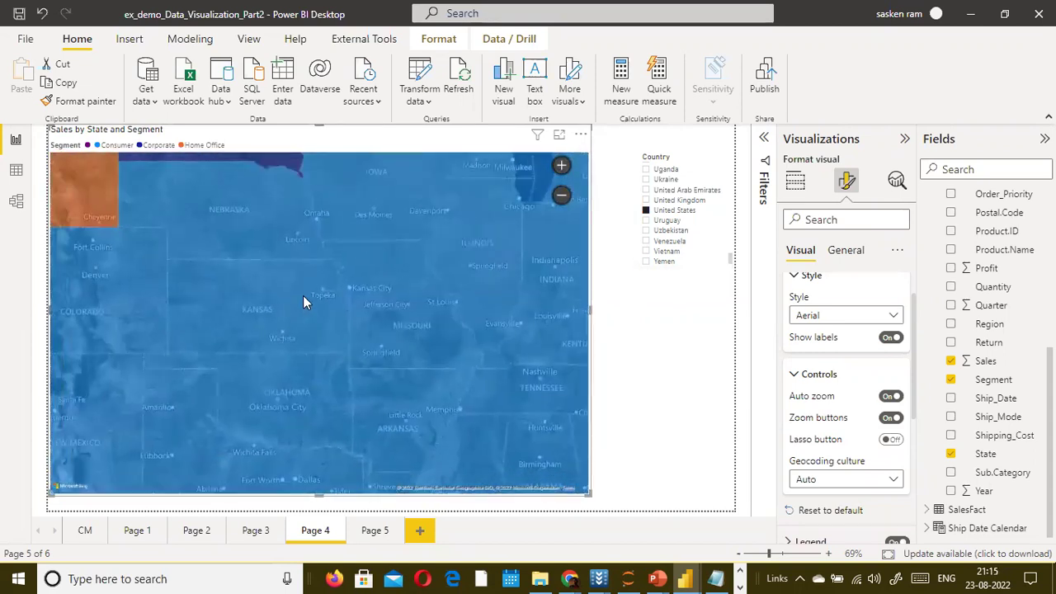
{"action": "scroll", "coordinate": [302, 296], "scroll_direction": "down", "scroll_amount": 2}
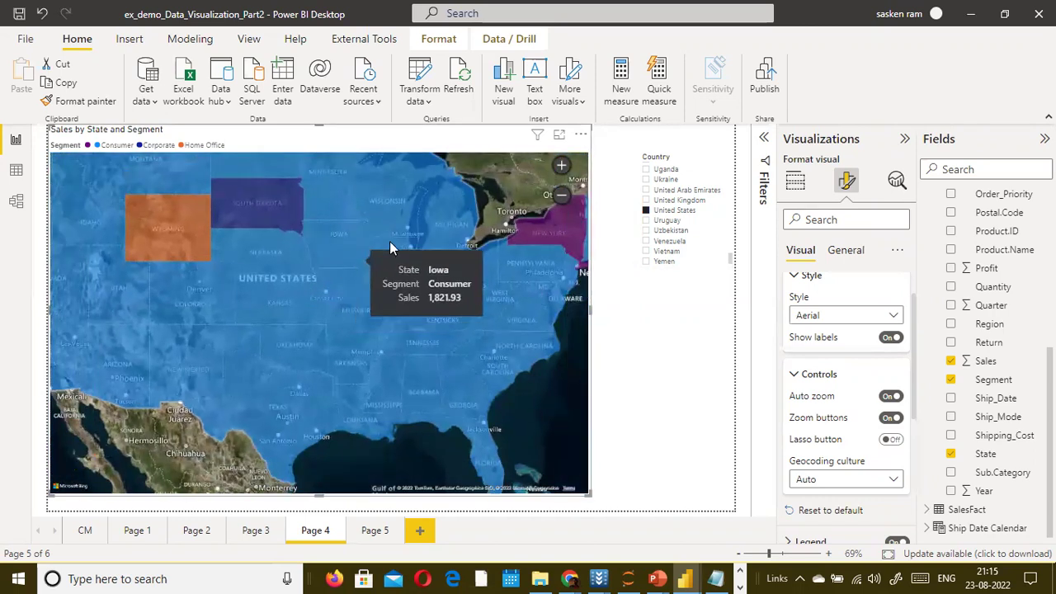
{"action": "left_click", "coordinate": [562, 164]}
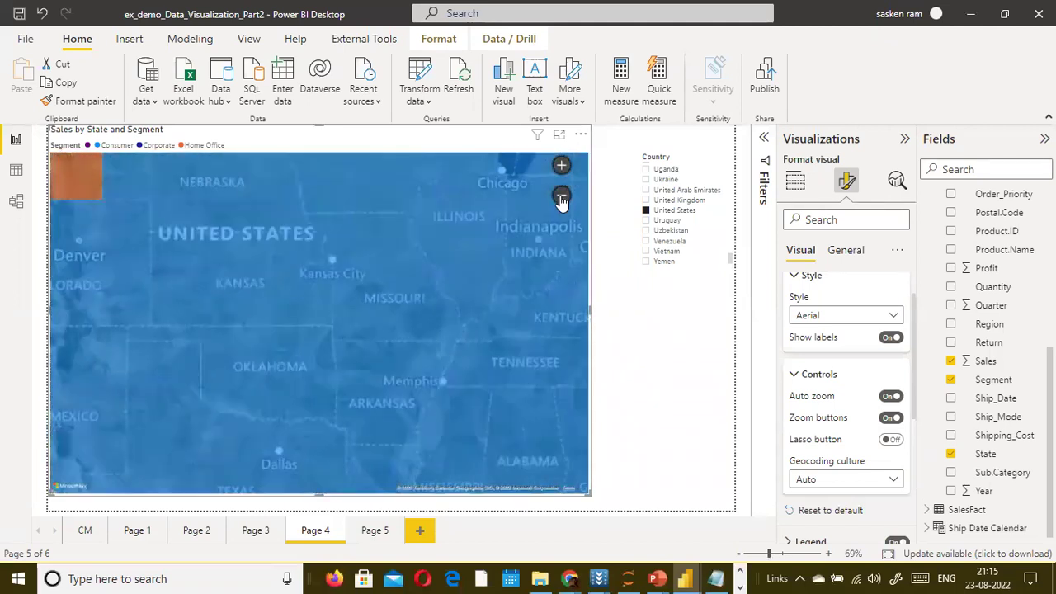
{"action": "left_click", "coordinate": [561, 198]}
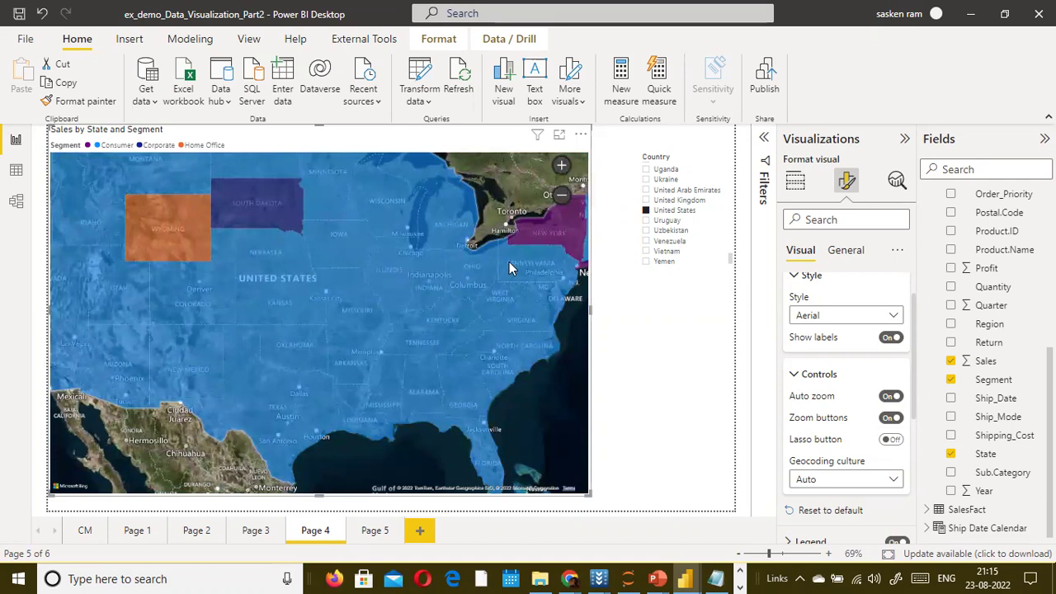
{"action": "left_click", "coordinate": [562, 198]}
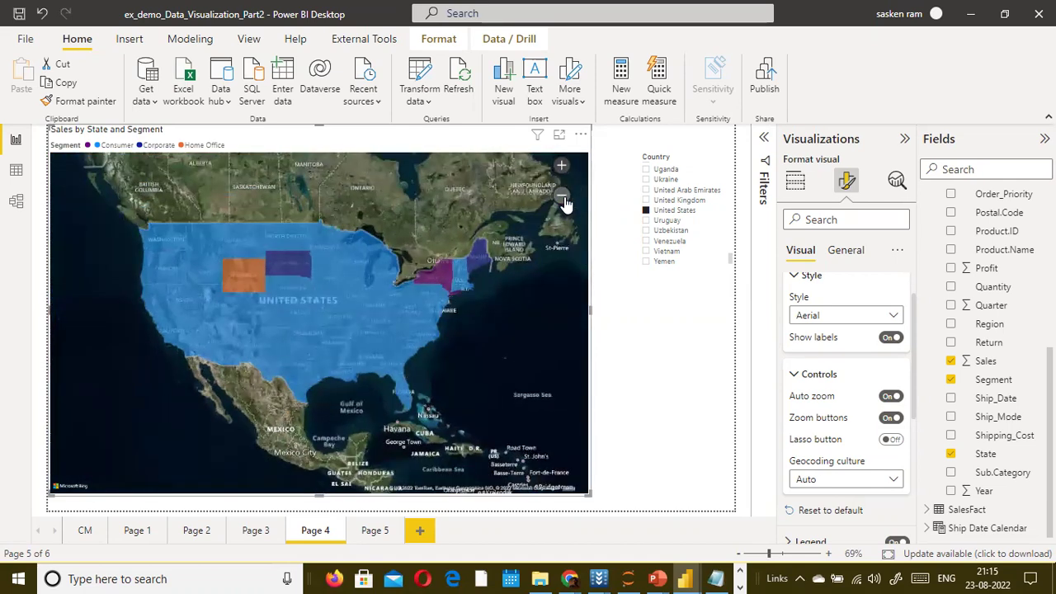
{"action": "left_click", "coordinate": [681, 421]}
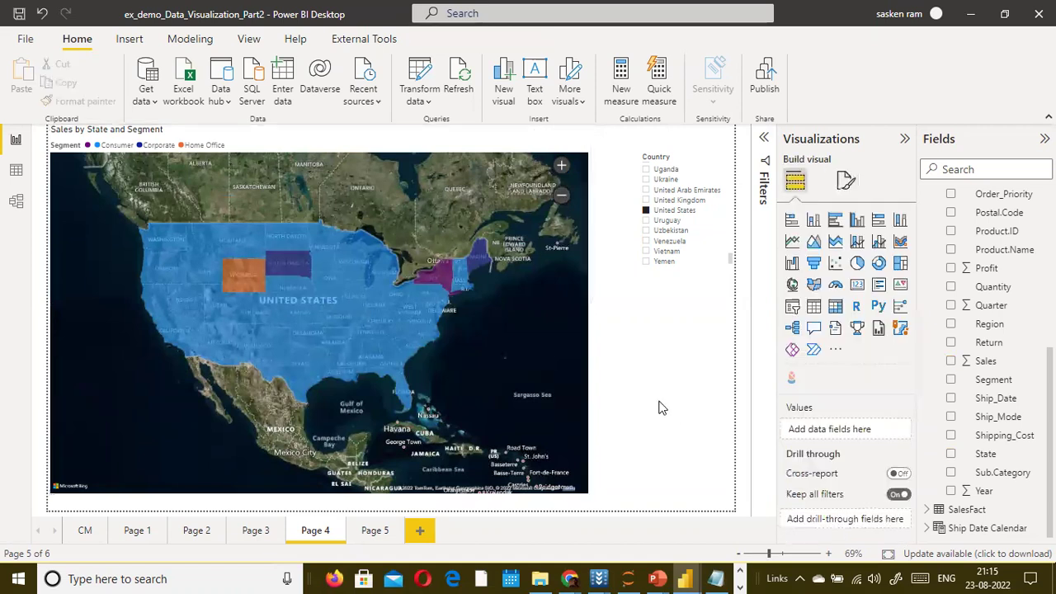
Try Quantity as the map's latitude field, check a state's tooltip, and remove the field again
{"action": "left_click", "coordinate": [552, 339]}
{"action": "scroll", "coordinate": [848, 493], "scroll_direction": "down", "scroll_amount": 1}
{"action": "scroll", "coordinate": [842, 462], "scroll_direction": "up", "scroll_amount": 1}
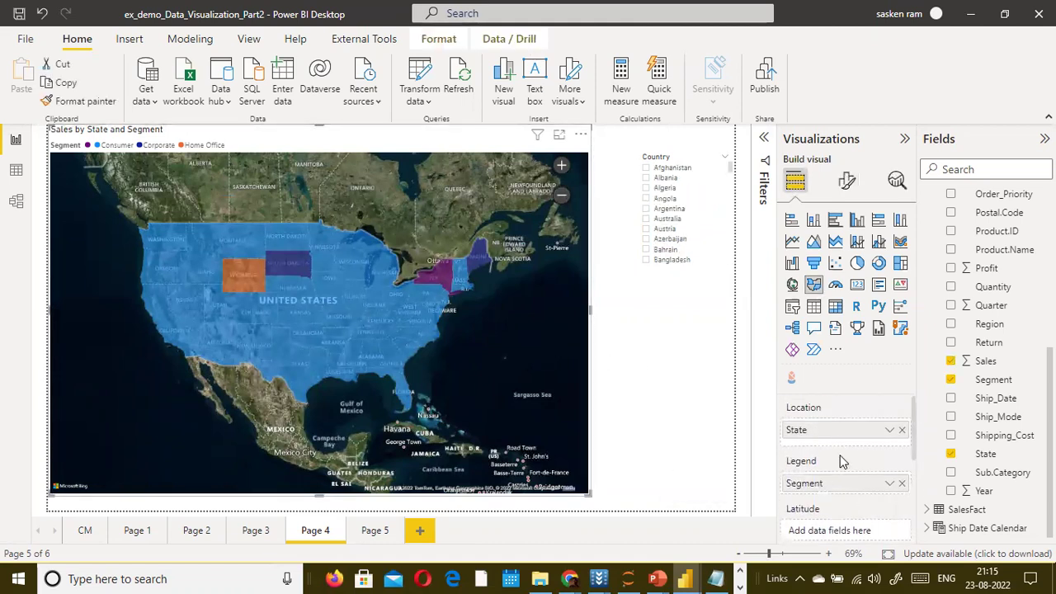
{"action": "scroll", "coordinate": [843, 492], "scroll_direction": "down", "scroll_amount": 5}
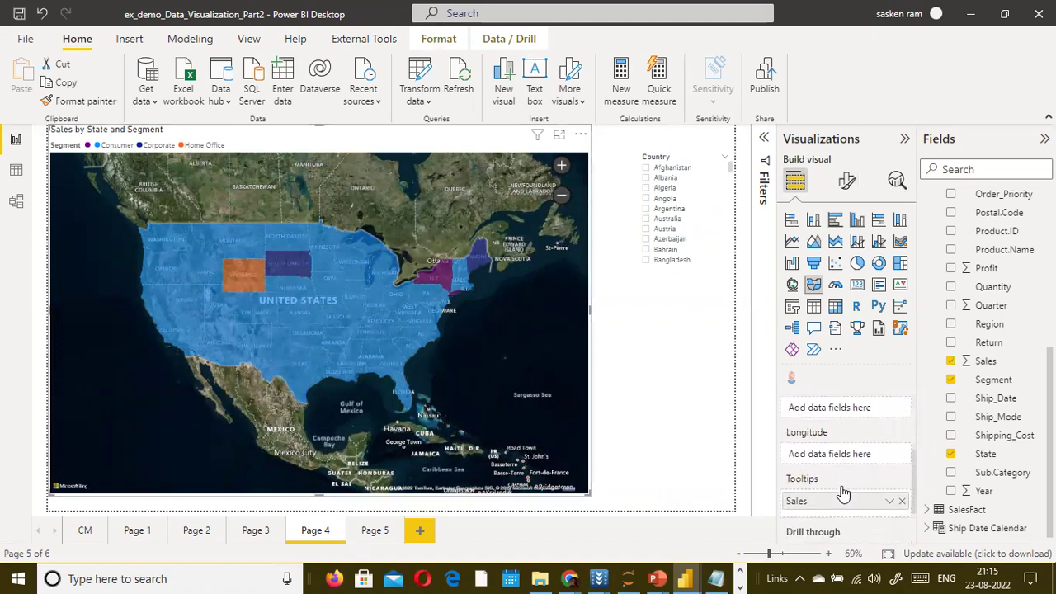
{"action": "scroll", "coordinate": [842, 493], "scroll_direction": "up", "scroll_amount": 3}
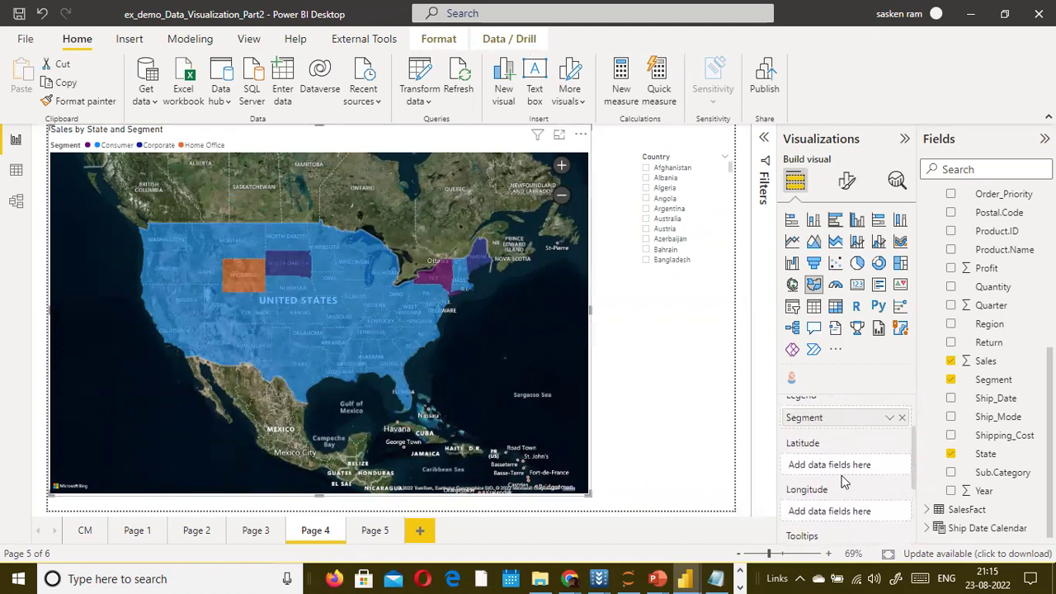
{"action": "scroll", "coordinate": [864, 493], "scroll_direction": "down", "scroll_amount": 1}
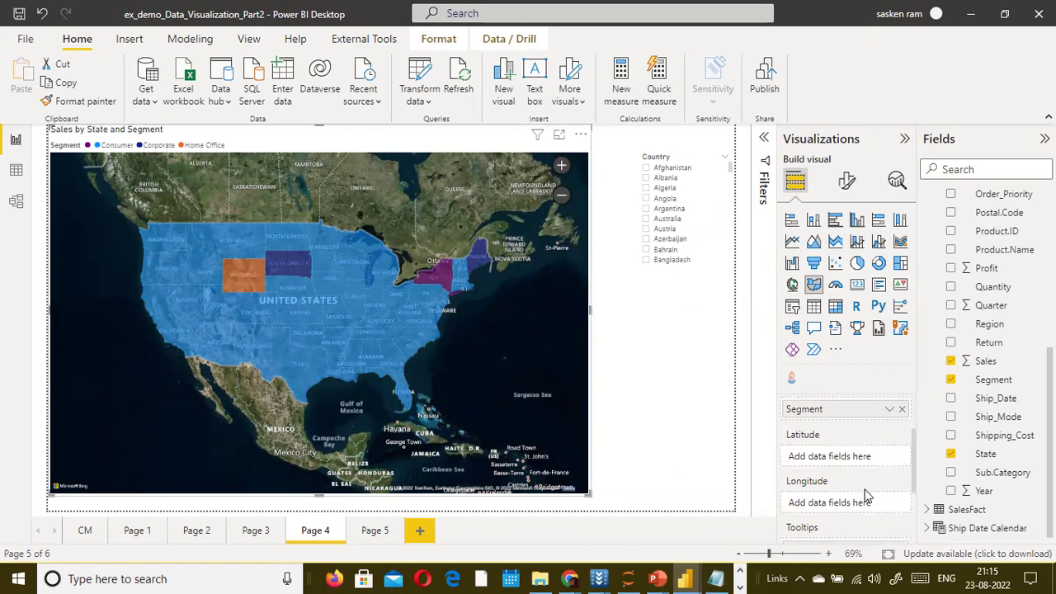
{"action": "scroll", "coordinate": [864, 495], "scroll_direction": "down", "scroll_amount": 1}
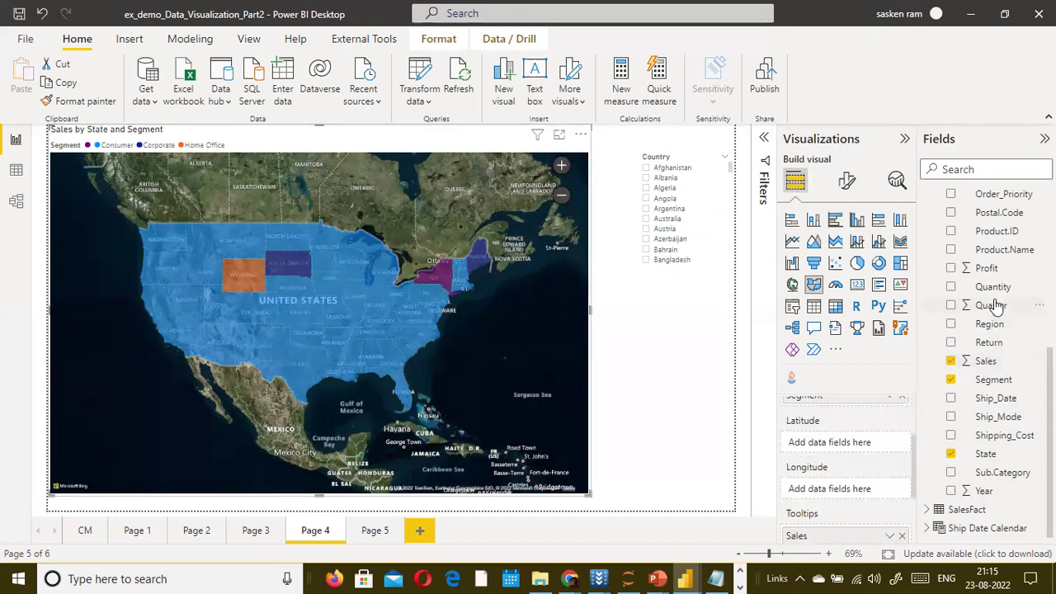
{"action": "left_click_drag", "start_coordinate": [999, 289], "coordinate": [863, 443]}
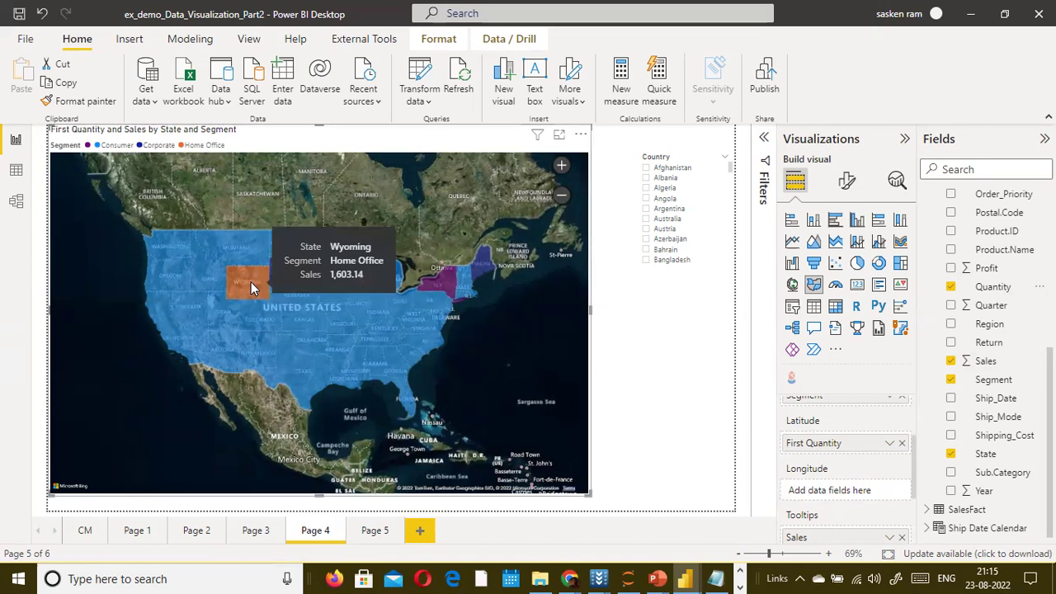
{"action": "left_click", "coordinate": [902, 444]}
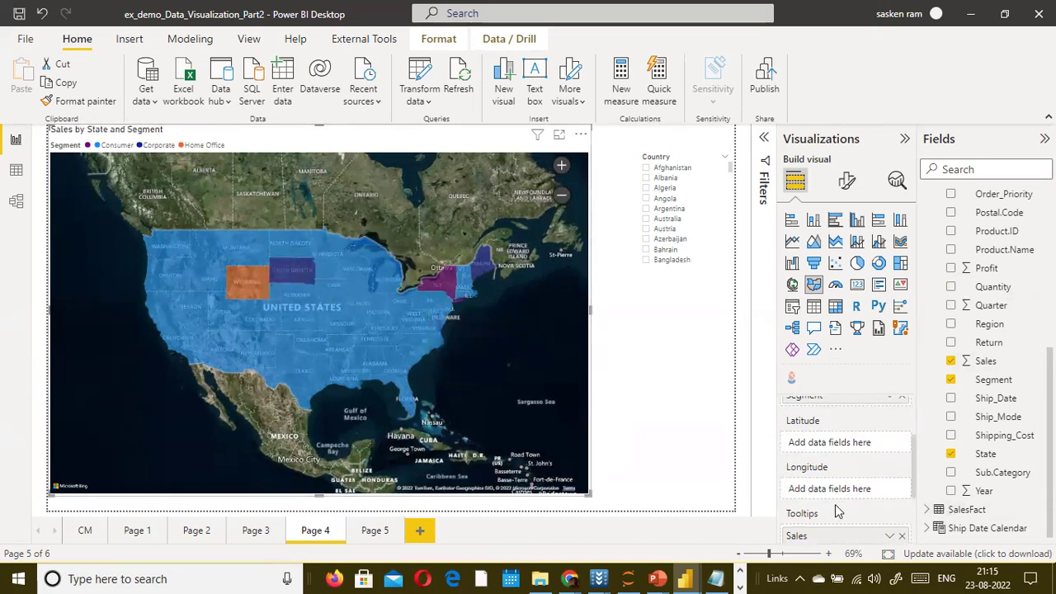
{"action": "scroll", "coordinate": [834, 503], "scroll_direction": "down", "scroll_amount": 1}
{"action": "scroll", "coordinate": [835, 495], "scroll_direction": "up", "scroll_amount": 2}
{"action": "scroll", "coordinate": [833, 467], "scroll_direction": "down", "scroll_amount": 3}
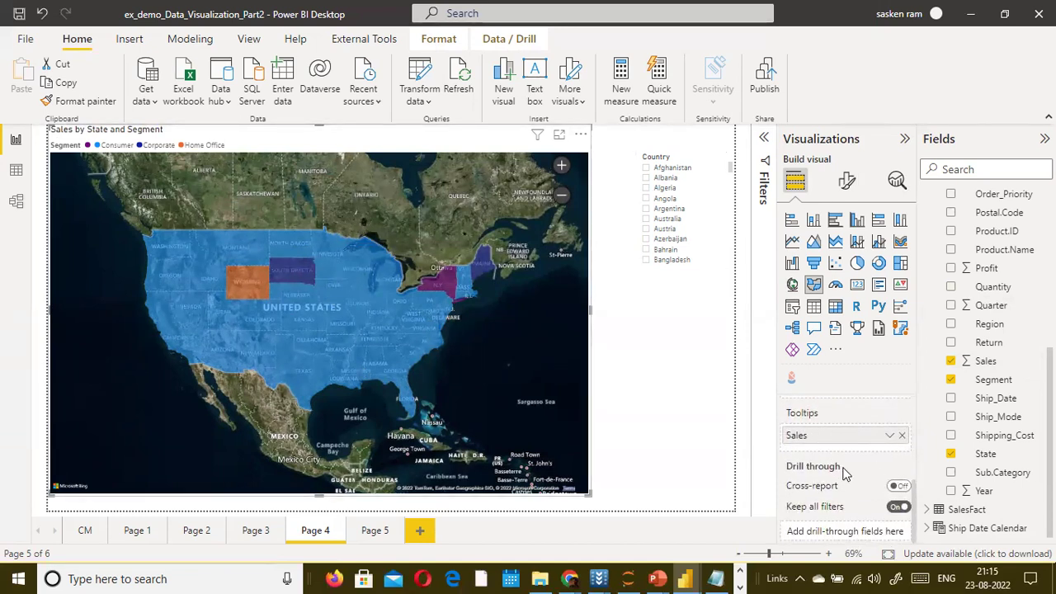
{"action": "scroll", "coordinate": [874, 458], "scroll_direction": "up", "scroll_amount": 1}
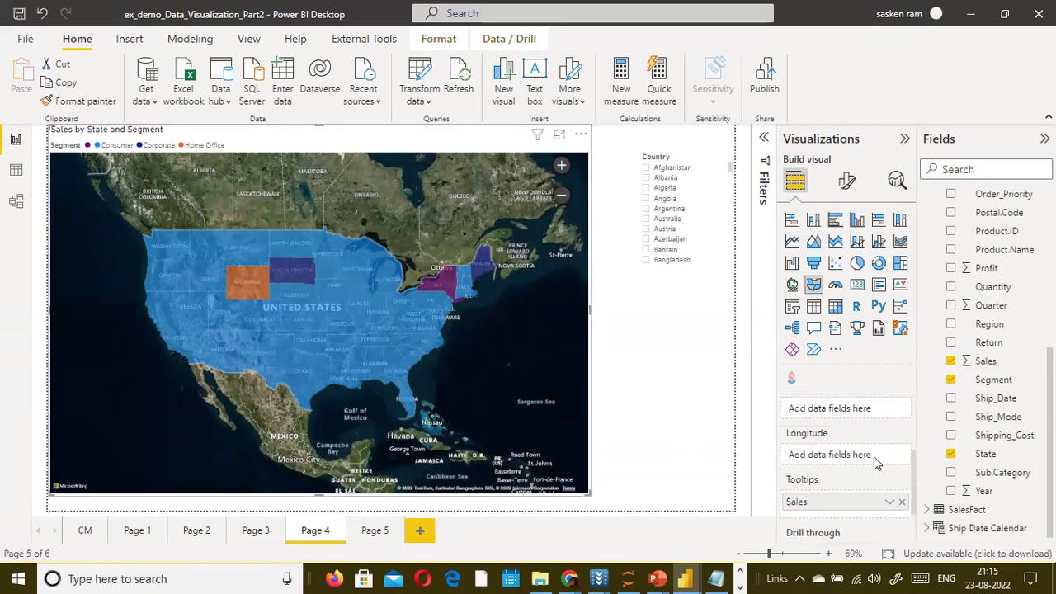
Review the filled map's field assignments and widen the map toward the Country slicer
{"action": "scroll", "coordinate": [874, 456], "scroll_direction": "up", "scroll_amount": 1}
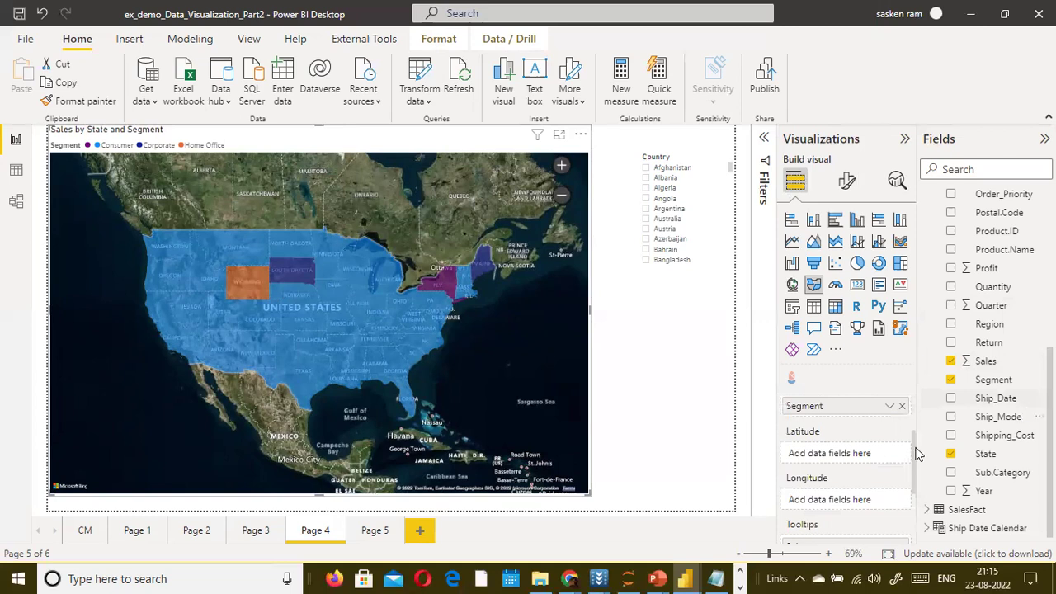
{"action": "scroll", "coordinate": [870, 466], "scroll_direction": "down", "scroll_amount": 2}
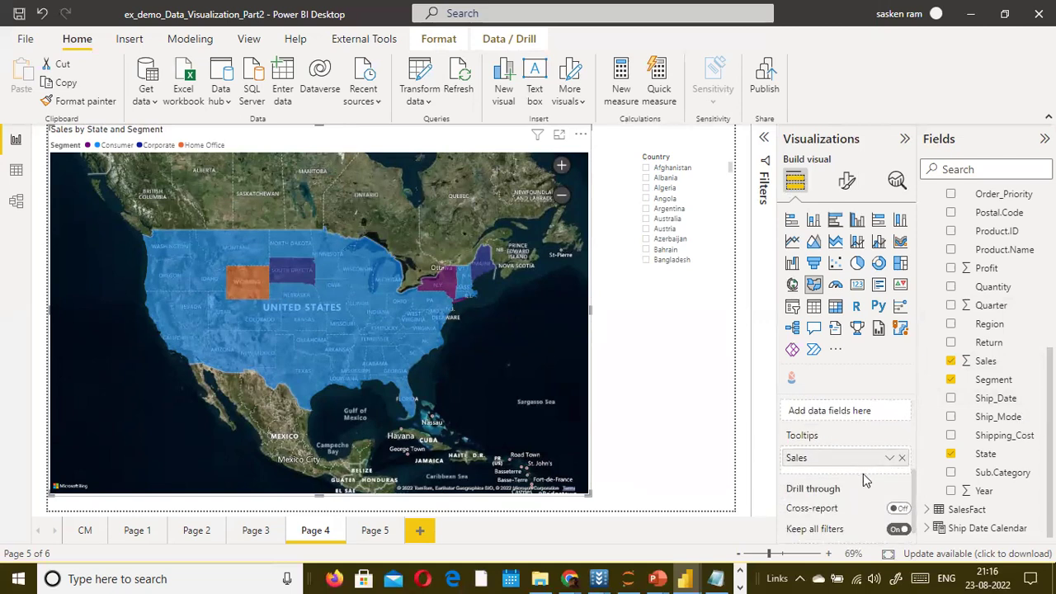
{"action": "scroll", "coordinate": [864, 478], "scroll_direction": "down", "scroll_amount": 1}
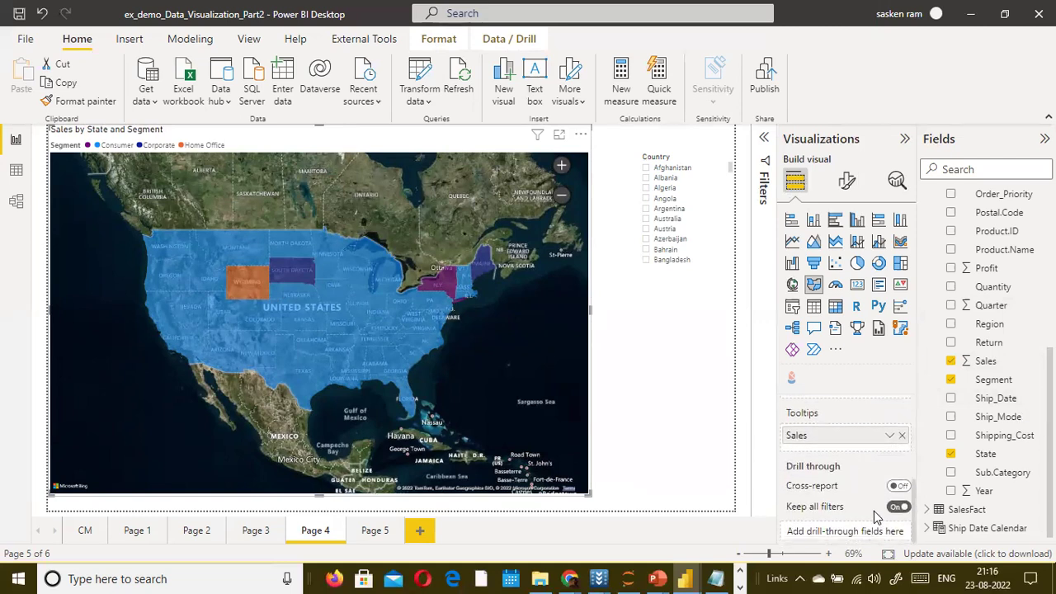
{"action": "scroll", "coordinate": [847, 416], "scroll_direction": "up", "scroll_amount": 3}
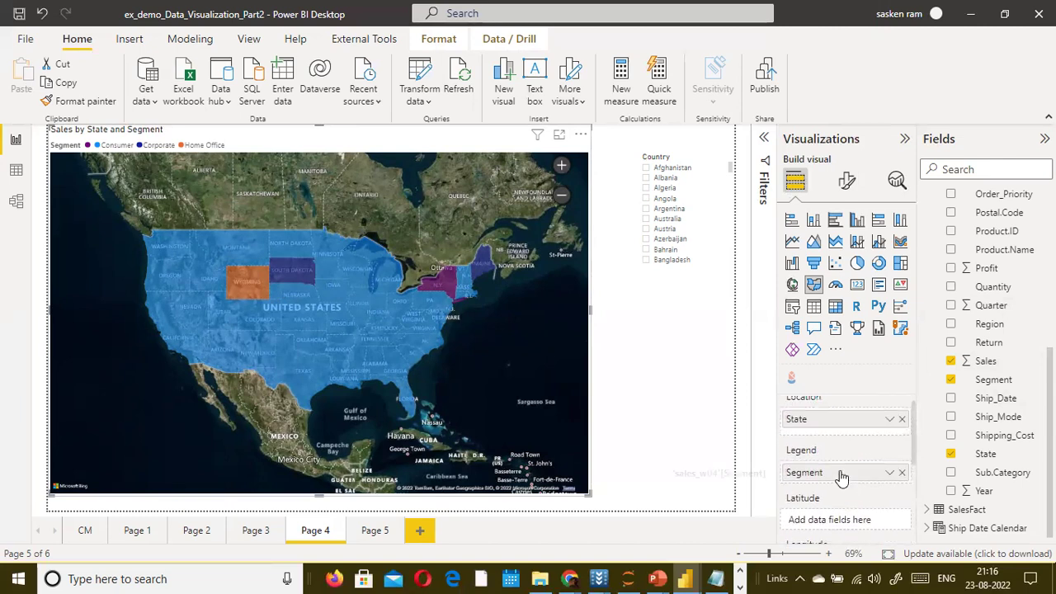
{"action": "scroll", "coordinate": [839, 476], "scroll_direction": "up", "scroll_amount": 1}
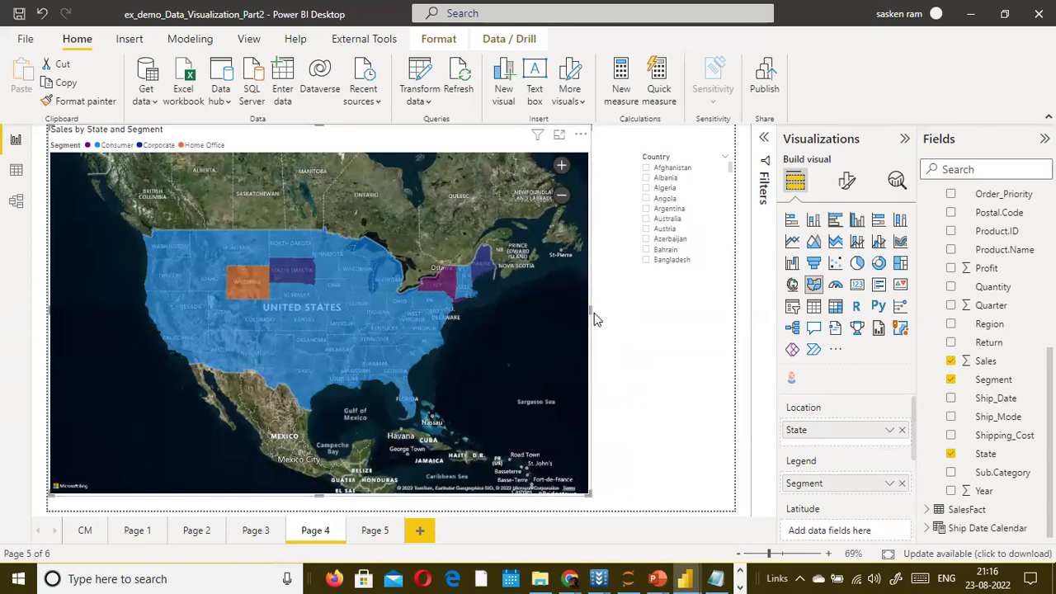
{"action": "left_click_drag", "start_coordinate": [588, 310], "coordinate": [625, 309]}
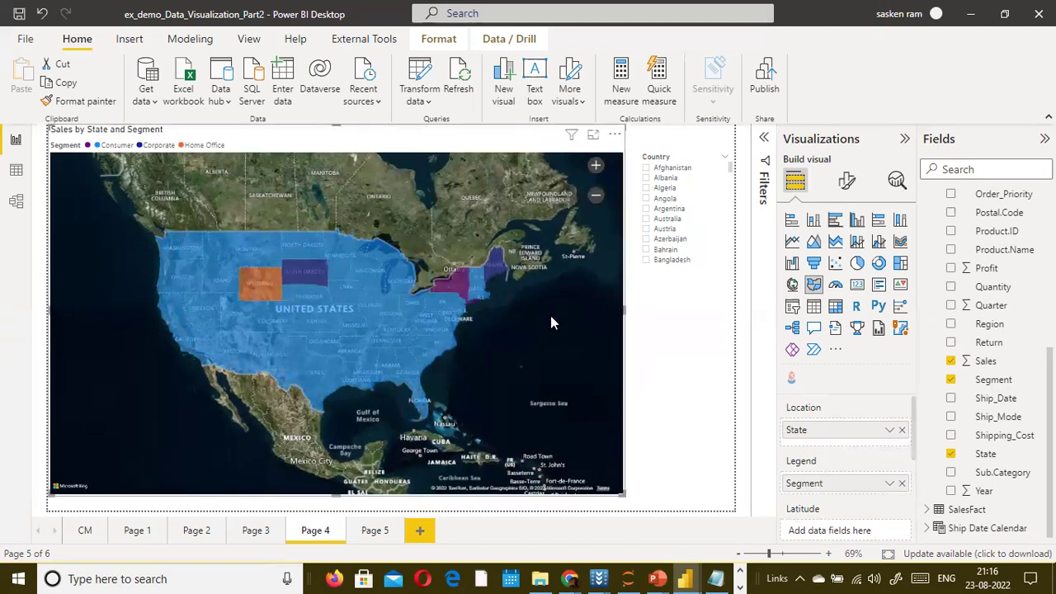
On Page 5, move the empty map visual and enlarge it to fill most of the page, leaving room beside it for a slicer
{"action": "left_click", "coordinate": [373, 532]}
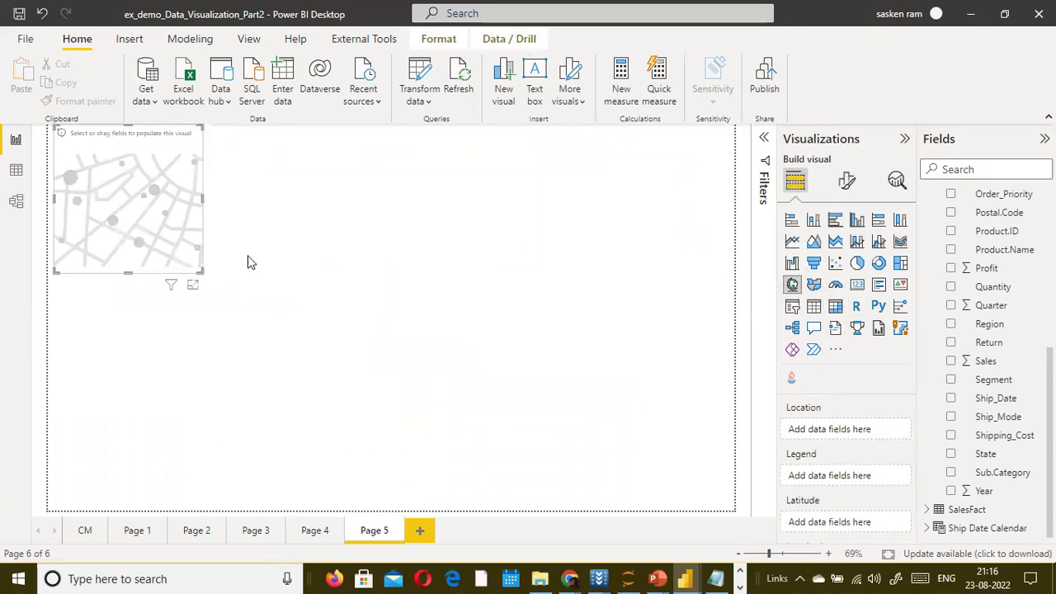
{"action": "left_click_drag", "start_coordinate": [171, 150], "coordinate": [318, 262]}
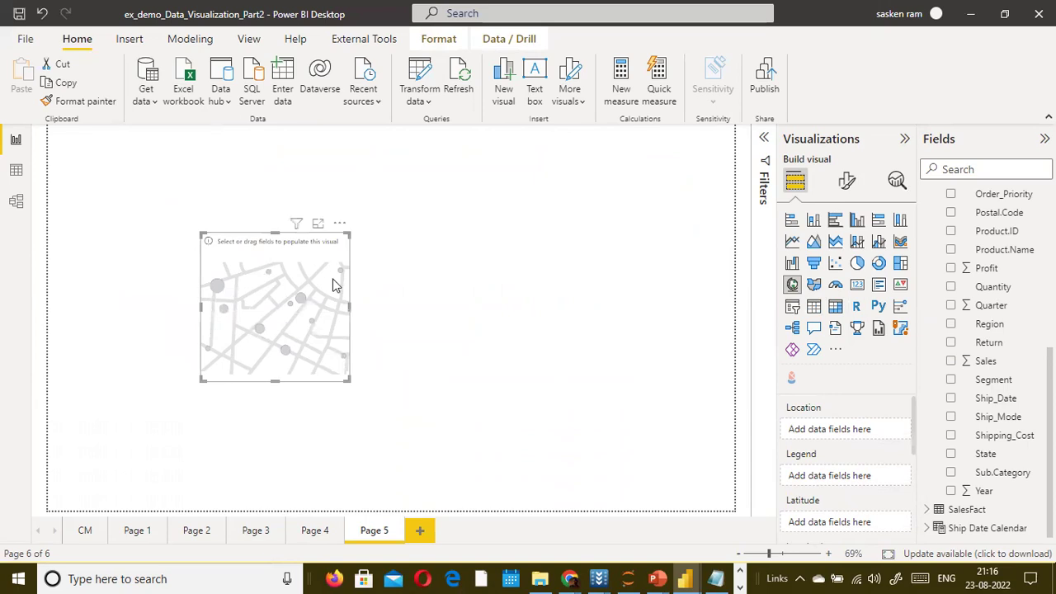
{"action": "left_click_drag", "start_coordinate": [348, 302], "coordinate": [608, 307]}
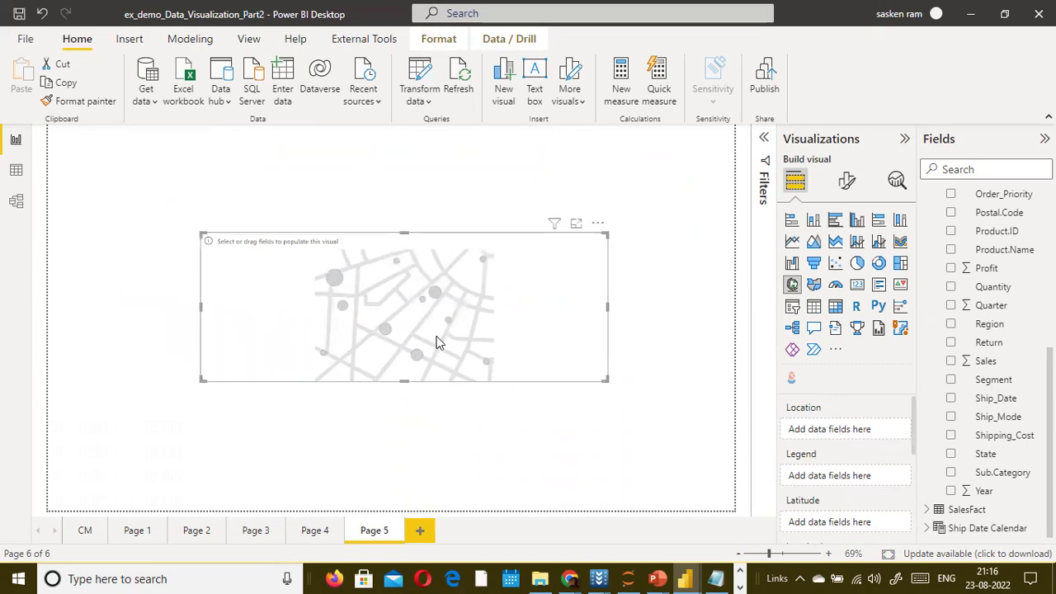
{"action": "left_click_drag", "start_coordinate": [407, 382], "coordinate": [404, 475]}
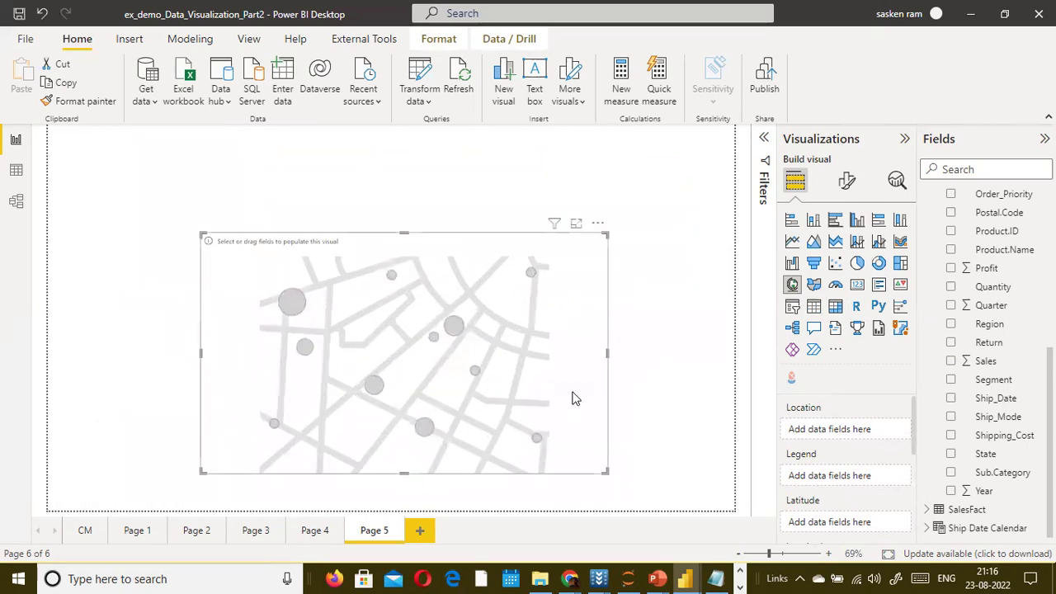
{"action": "left_click_drag", "start_coordinate": [573, 396], "coordinate": [504, 341]}
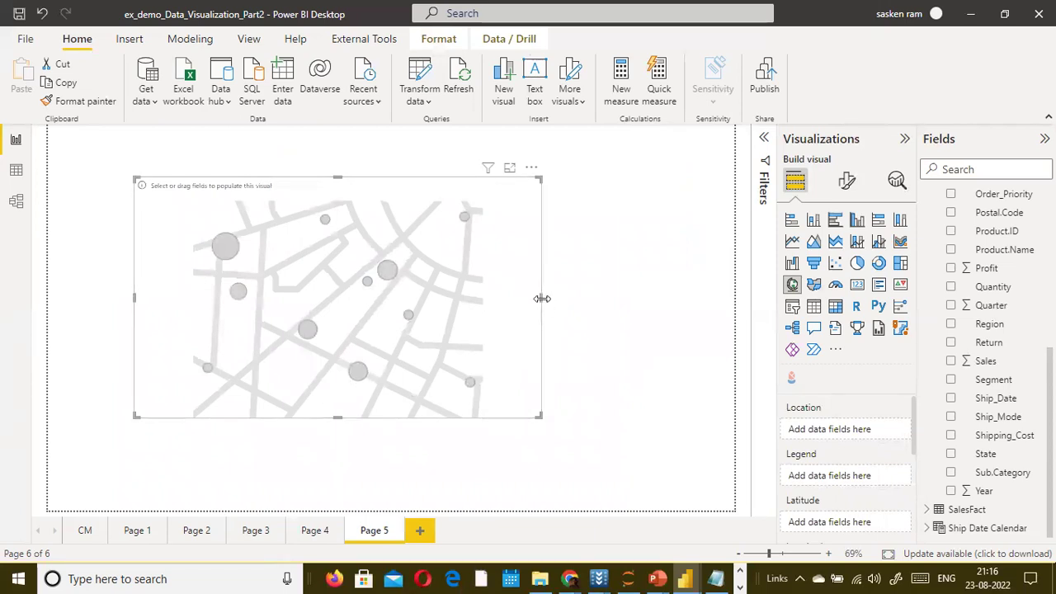
{"action": "left_click_drag", "start_coordinate": [541, 298], "coordinate": [566, 288]}
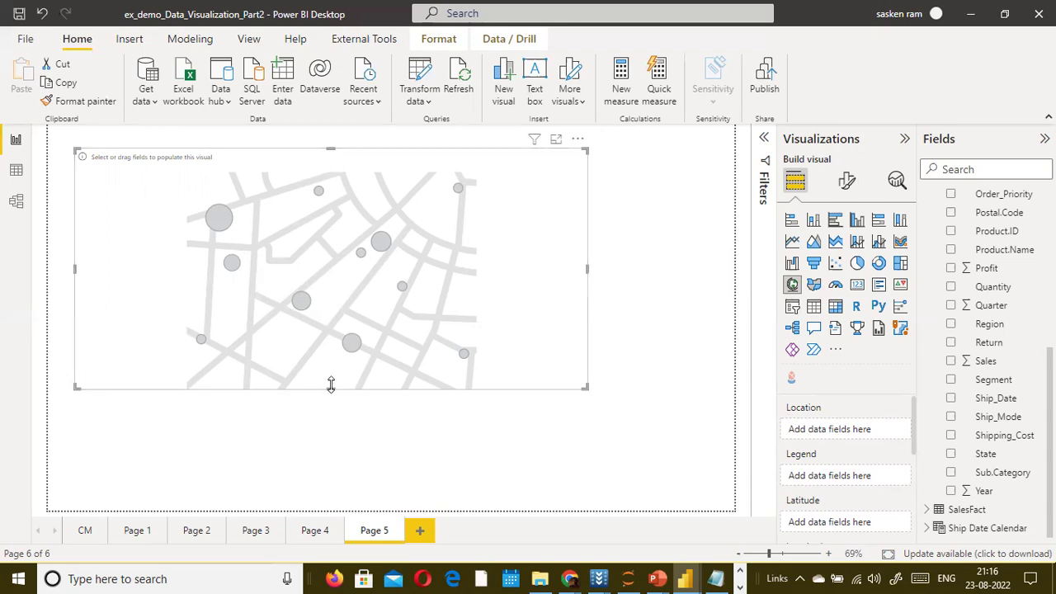
{"action": "left_click_drag", "start_coordinate": [331, 384], "coordinate": [341, 463]}
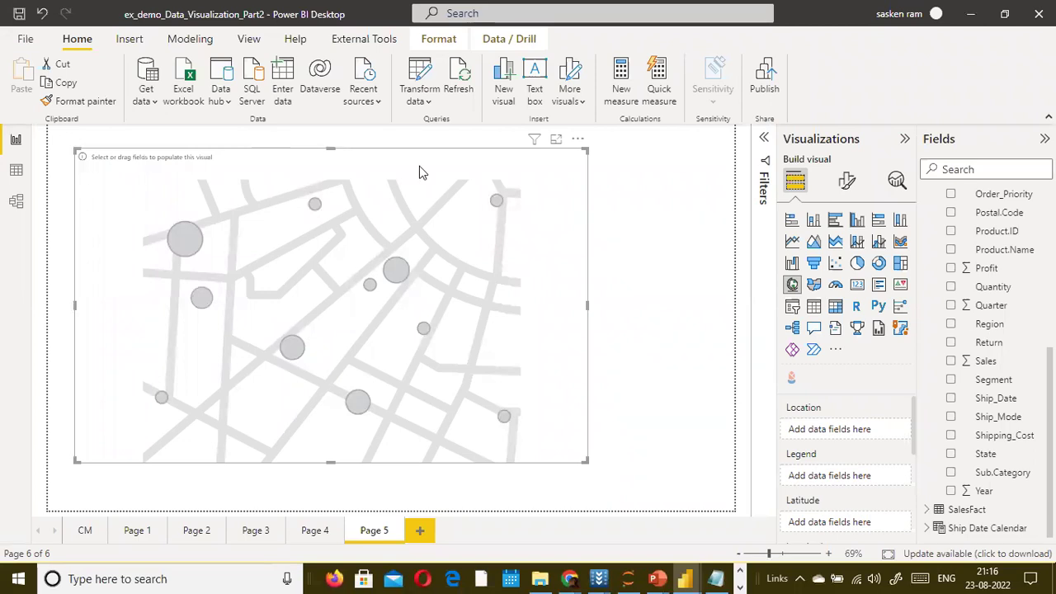
Assign the State field from sales_w04 as the Page 5 map's location
{"action": "scroll", "coordinate": [978, 343], "scroll_direction": "up", "scroll_amount": 2}
{"action": "scroll", "coordinate": [980, 346], "scroll_direction": "up", "scroll_amount": 3}
{"action": "scroll", "coordinate": [982, 353], "scroll_direction": "down", "scroll_amount": 5}
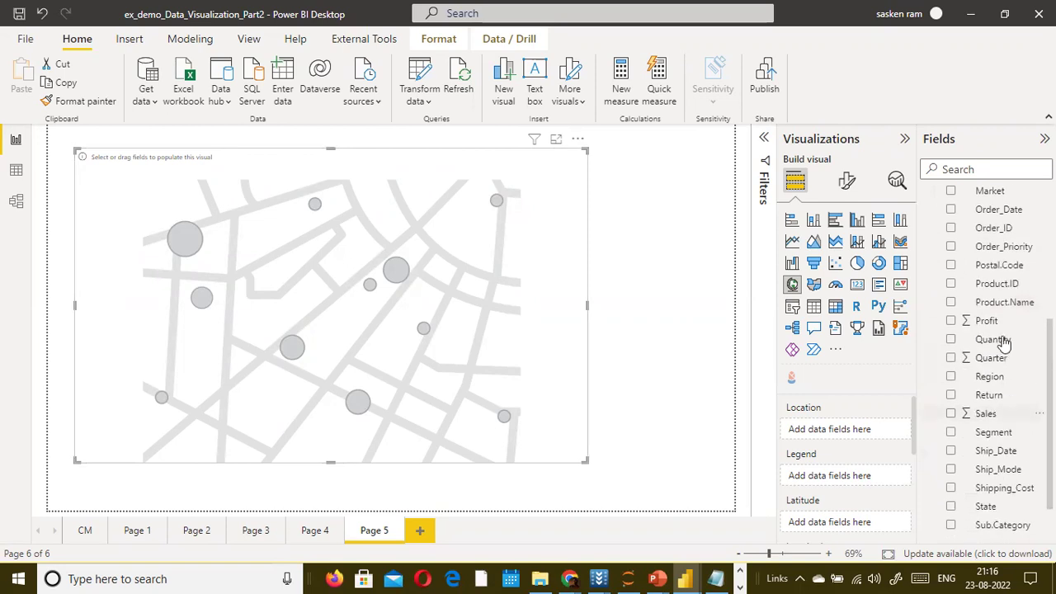
{"action": "left_click_drag", "start_coordinate": [996, 507], "coordinate": [835, 433]}
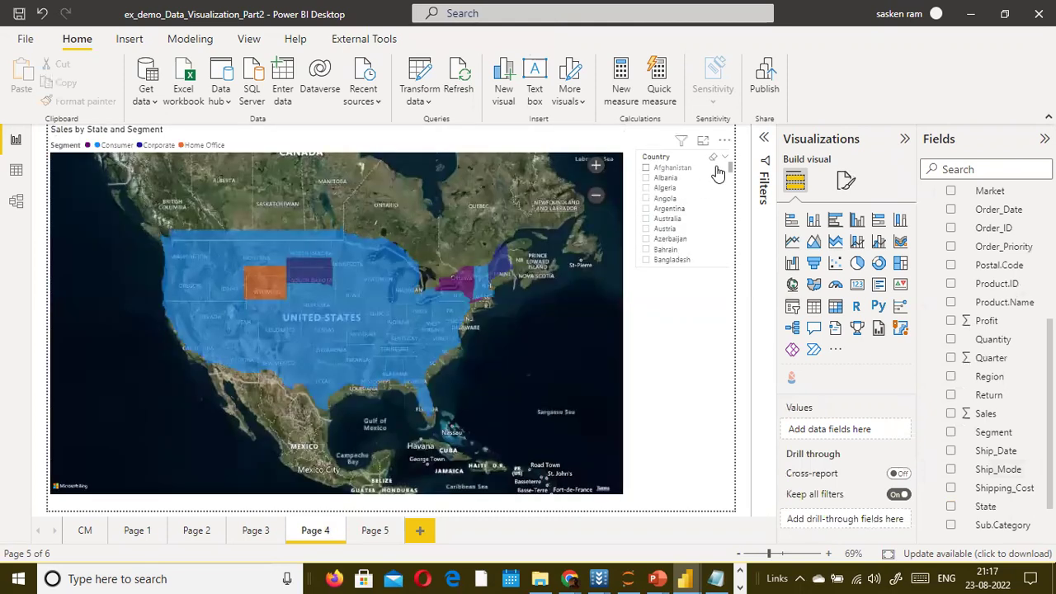
Copy the Country slicer from Page 4 to Page 5 and keep the two slicers in sync
{"action": "left_click", "coordinate": [716, 174]}
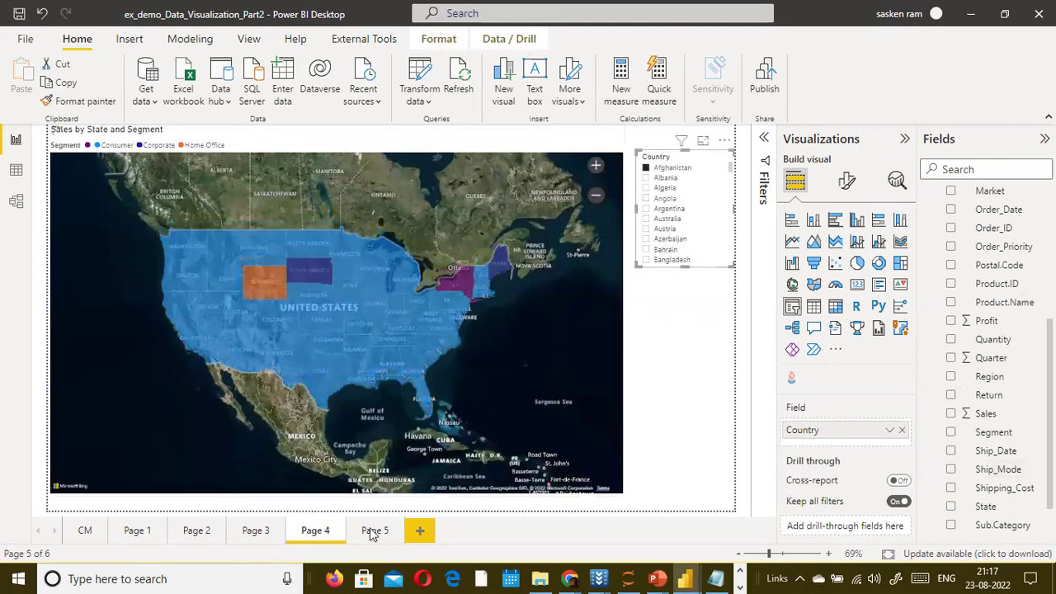
{"action": "left_click", "coordinate": [374, 532]}
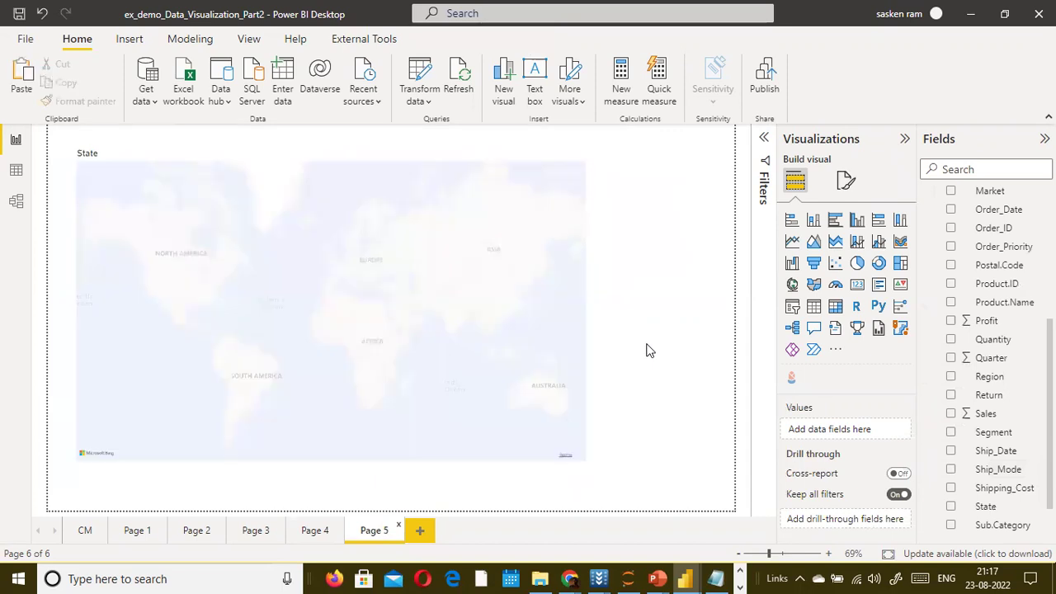
{"action": "key", "text": "ctrl+v"}
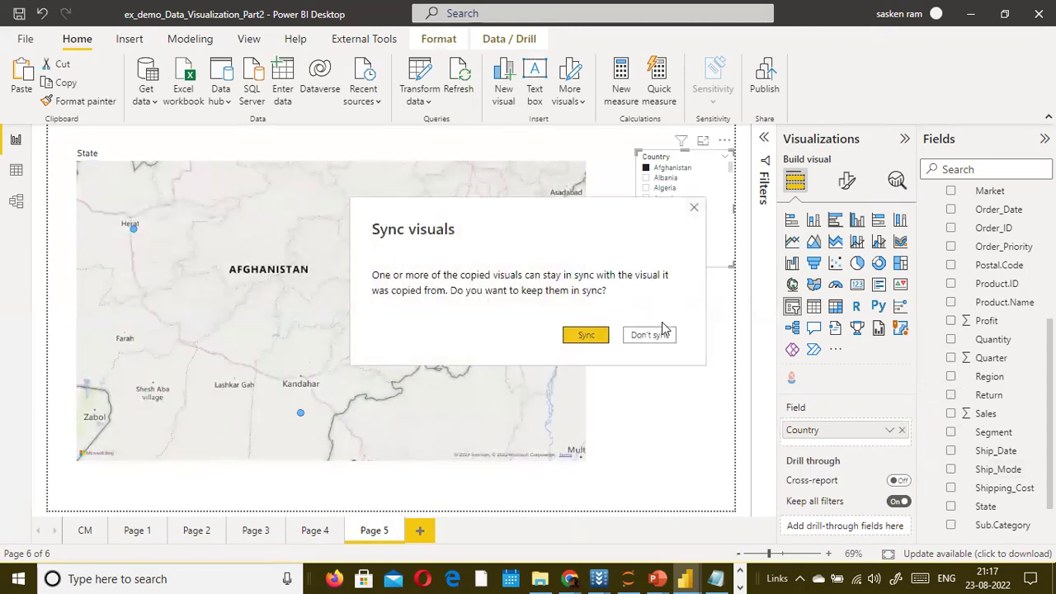
{"action": "left_click", "coordinate": [587, 336]}
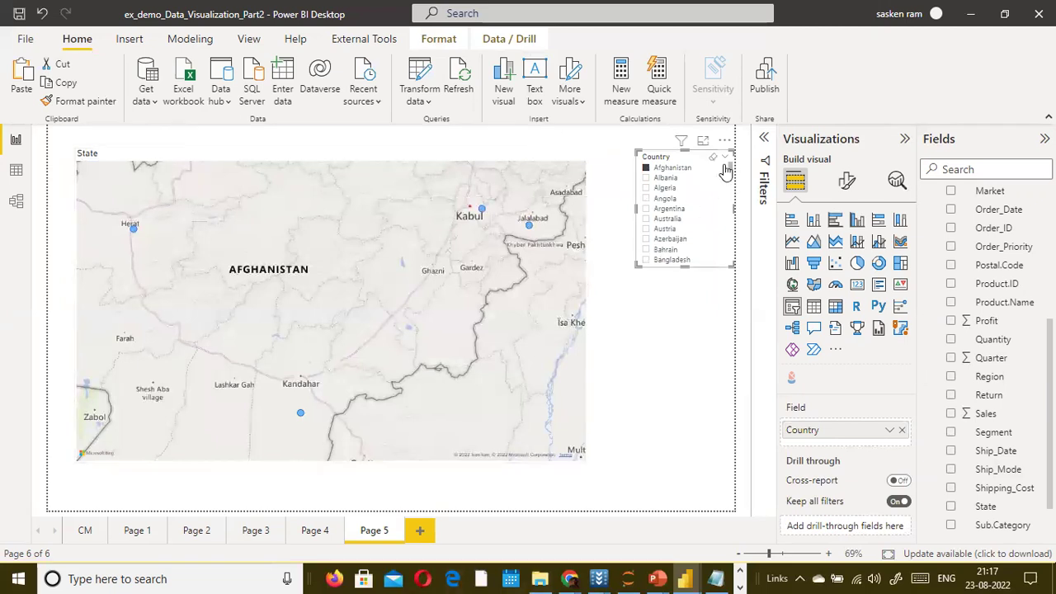
Clear the Country slicer's selection on Page 5 and filter the map to United States
{"action": "left_click", "coordinate": [712, 157]}
{"action": "left_click_drag", "start_coordinate": [734, 180], "coordinate": [732, 231]}
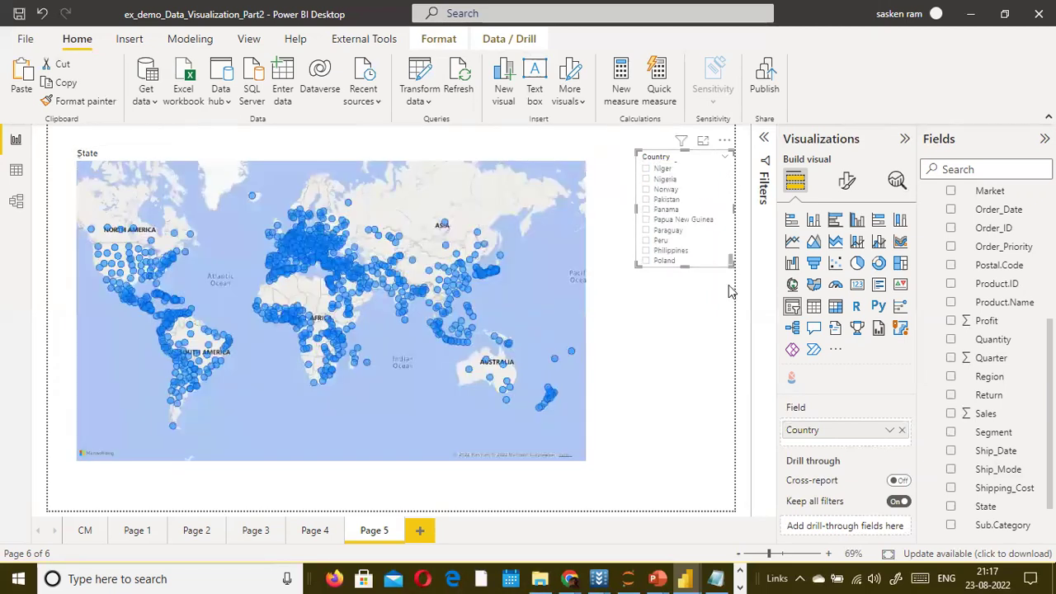
{"action": "scroll", "coordinate": [660, 244], "scroll_direction": "up", "scroll_amount": 4}
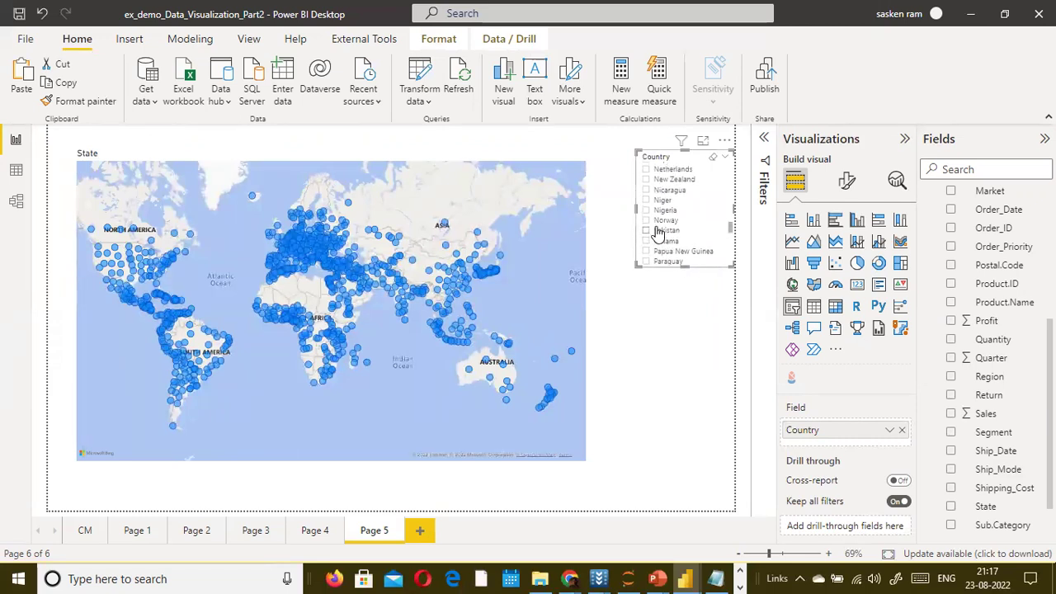
{"action": "scroll", "coordinate": [660, 235], "scroll_direction": "down", "scroll_amount": 7}
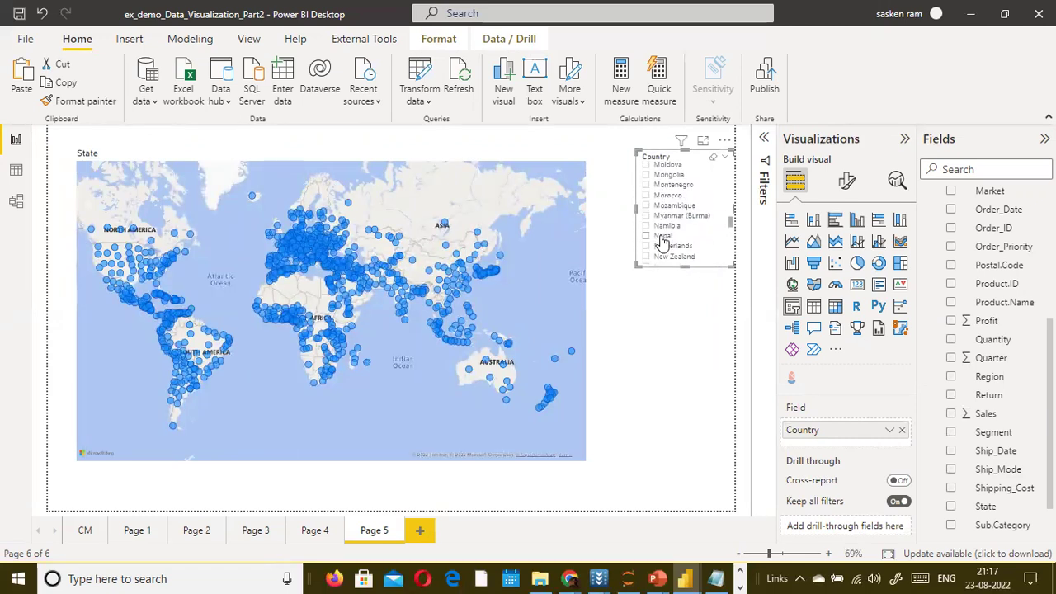
{"action": "scroll", "coordinate": [704, 249], "scroll_direction": "down", "scroll_amount": 5}
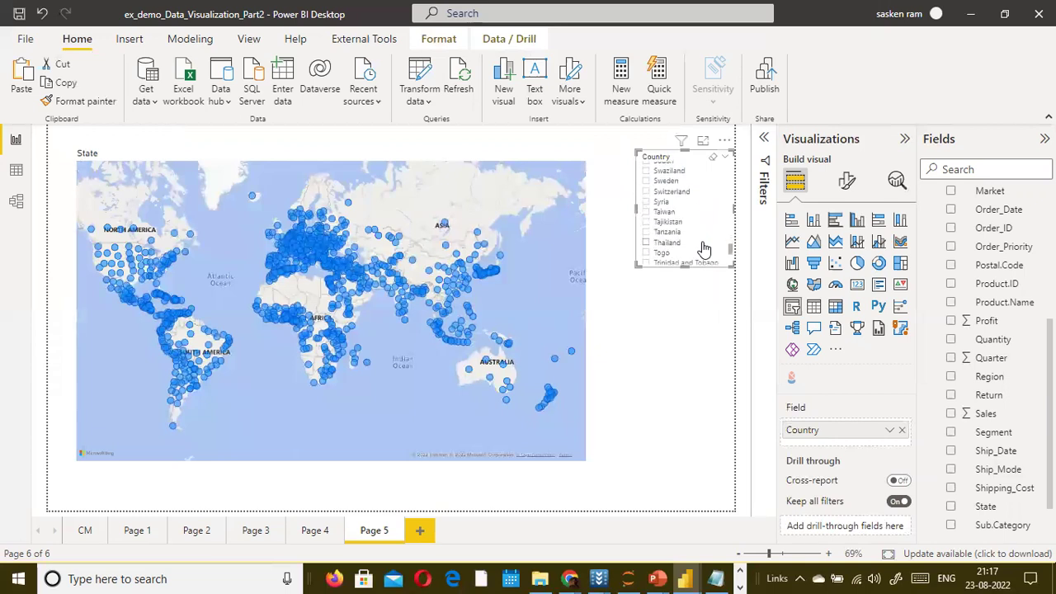
{"action": "scroll", "coordinate": [702, 248], "scroll_direction": "down", "scroll_amount": 5}
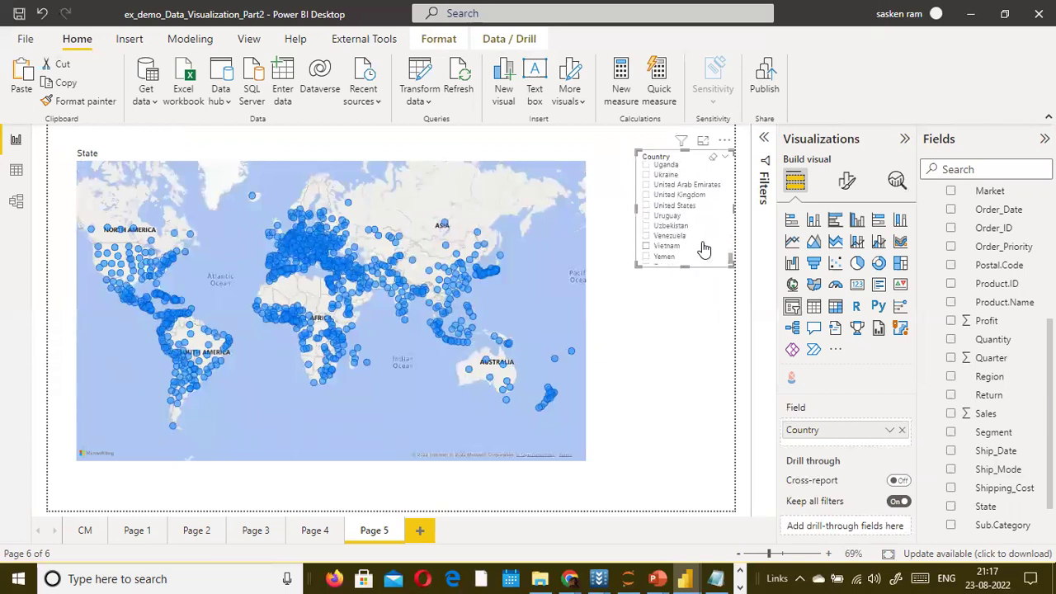
{"action": "left_click", "coordinate": [646, 206]}
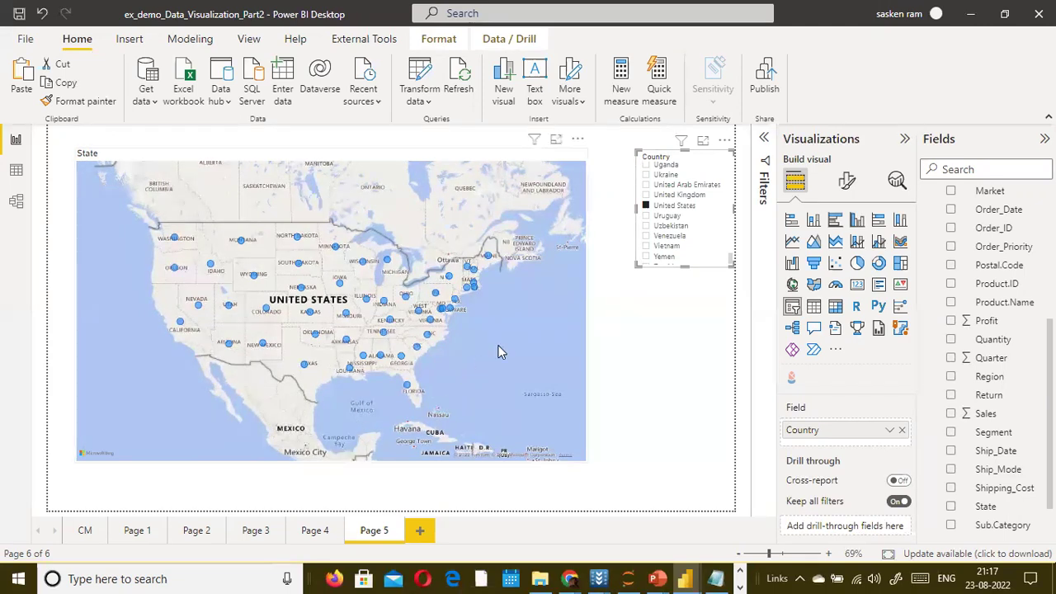
Make the Page 5 state map slightly taller and wider
{"action": "left_click", "coordinate": [323, 384]}
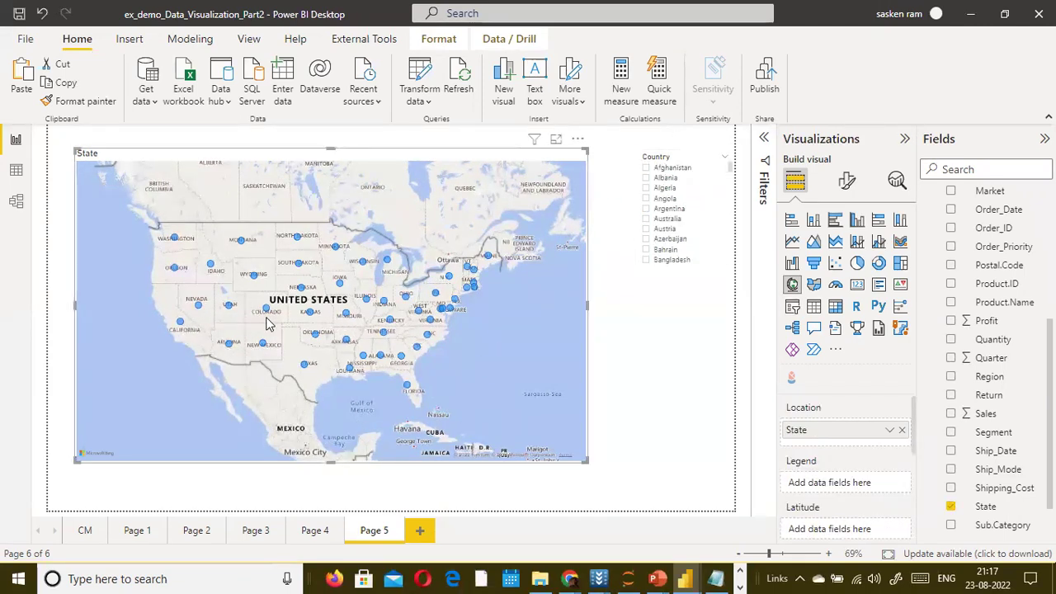
{"action": "left_click_drag", "start_coordinate": [330, 462], "coordinate": [327, 488]}
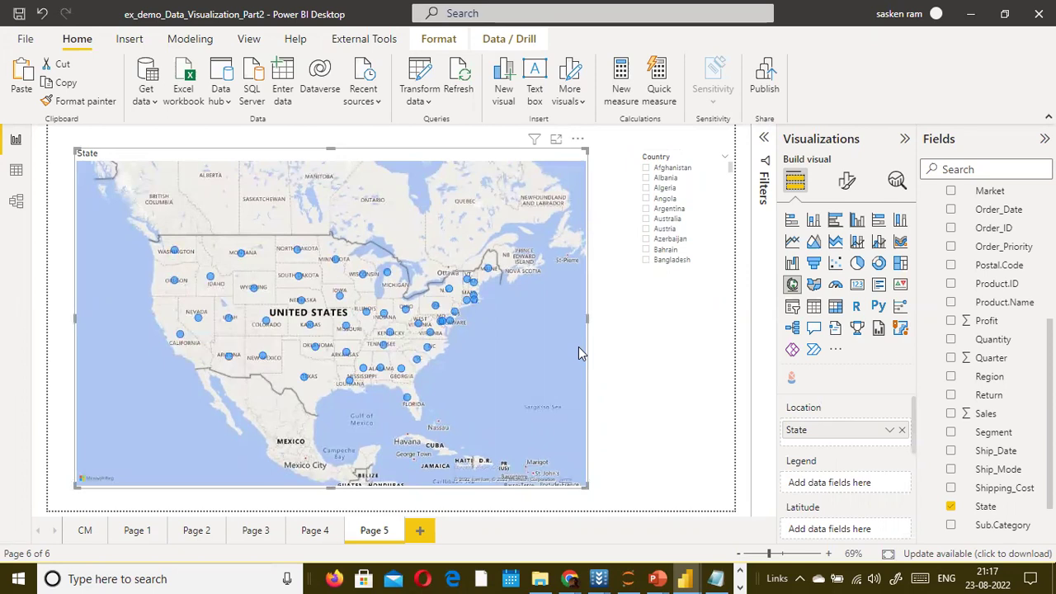
{"action": "left_click_drag", "start_coordinate": [587, 320], "coordinate": [619, 313]}
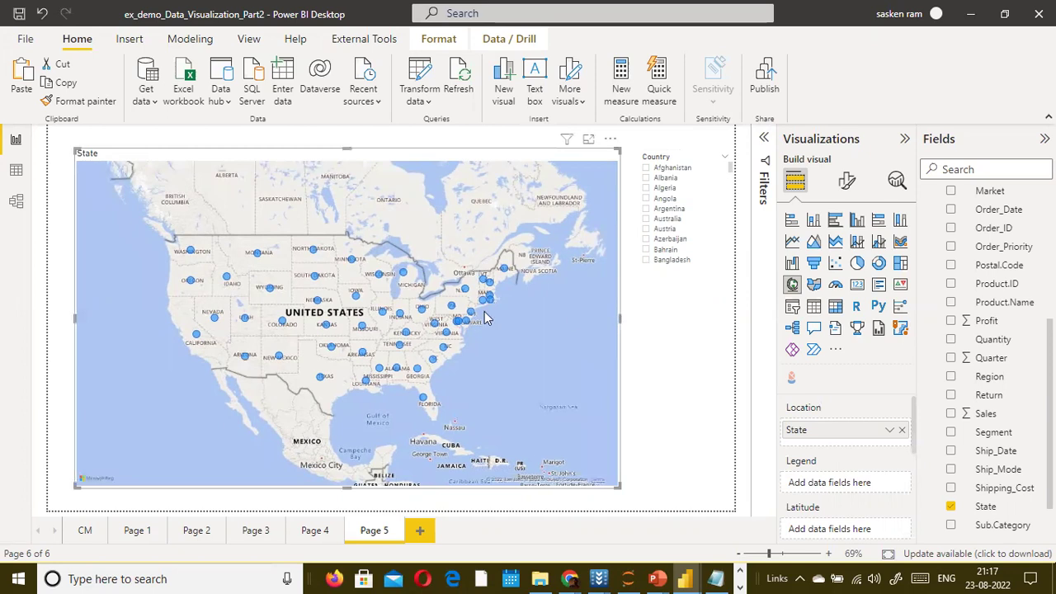
Assign the Category field as the state map's legend
{"action": "scroll", "coordinate": [822, 405], "scroll_direction": "down", "scroll_amount": 1}
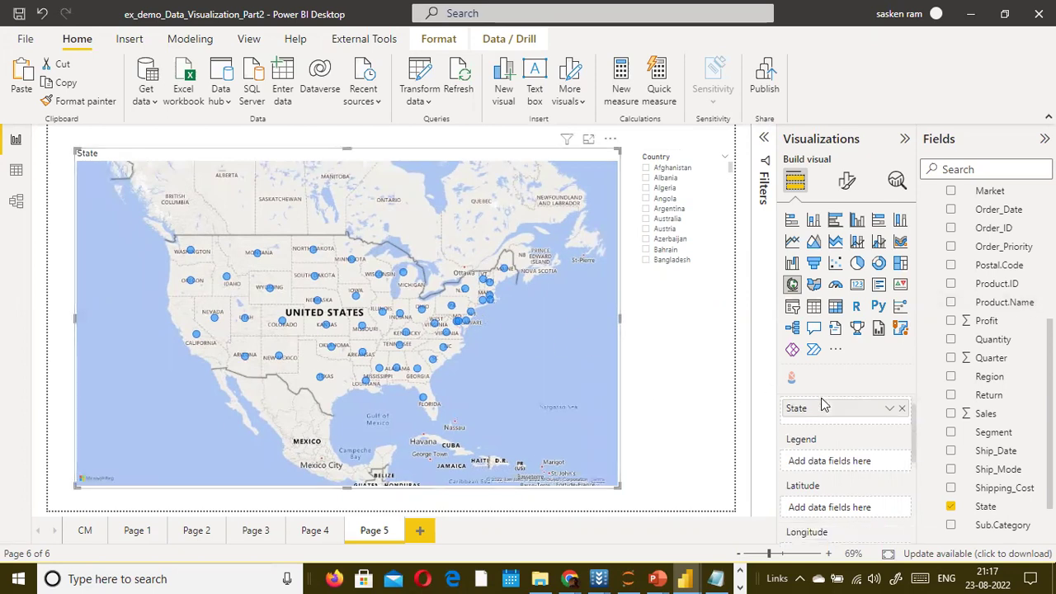
{"action": "scroll", "coordinate": [957, 310], "scroll_direction": "up", "scroll_amount": 5}
{"action": "left_click_drag", "start_coordinate": [1003, 274], "coordinate": [872, 462]}
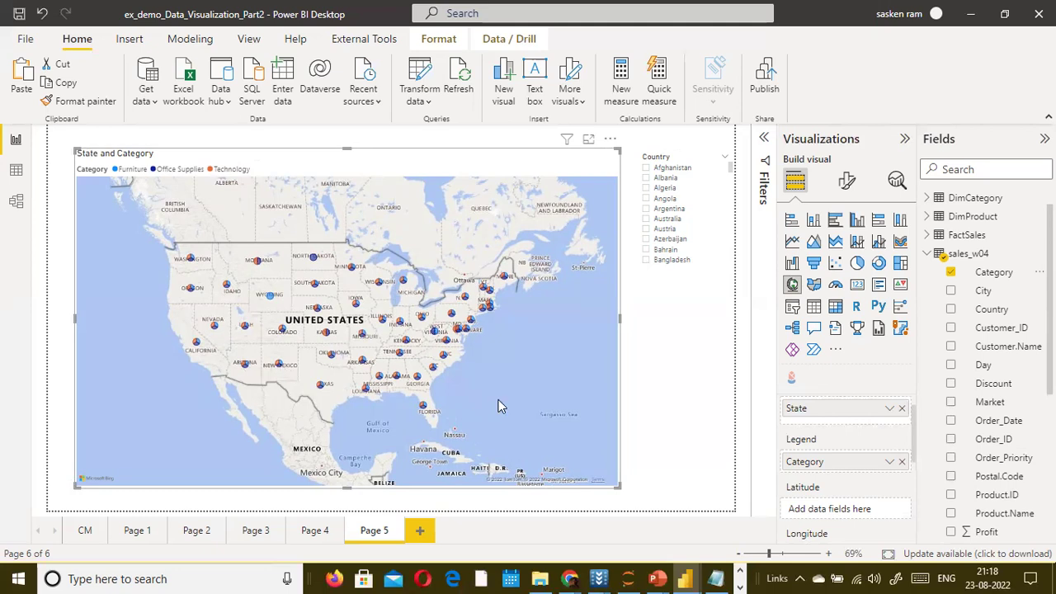
Zoom the map in and out over the eastern and western states to examine the category pie bubbles
{"action": "scroll", "coordinate": [498, 400], "scroll_direction": "up", "scroll_amount": 3}
{"action": "scroll", "coordinate": [498, 399], "scroll_direction": "down", "scroll_amount": 4}
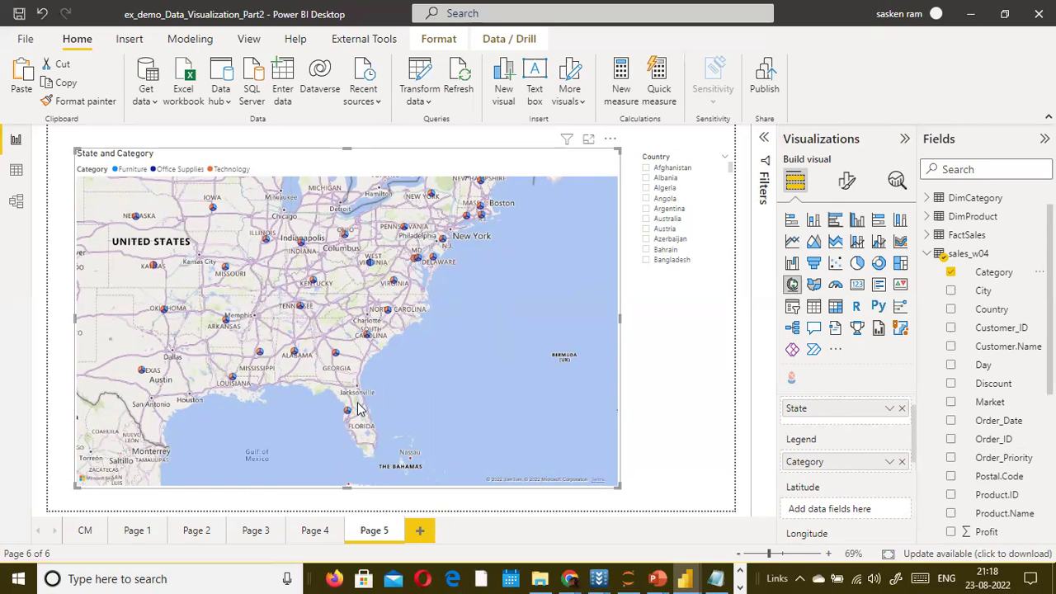
{"action": "scroll", "coordinate": [198, 371], "scroll_direction": "down", "scroll_amount": 3}
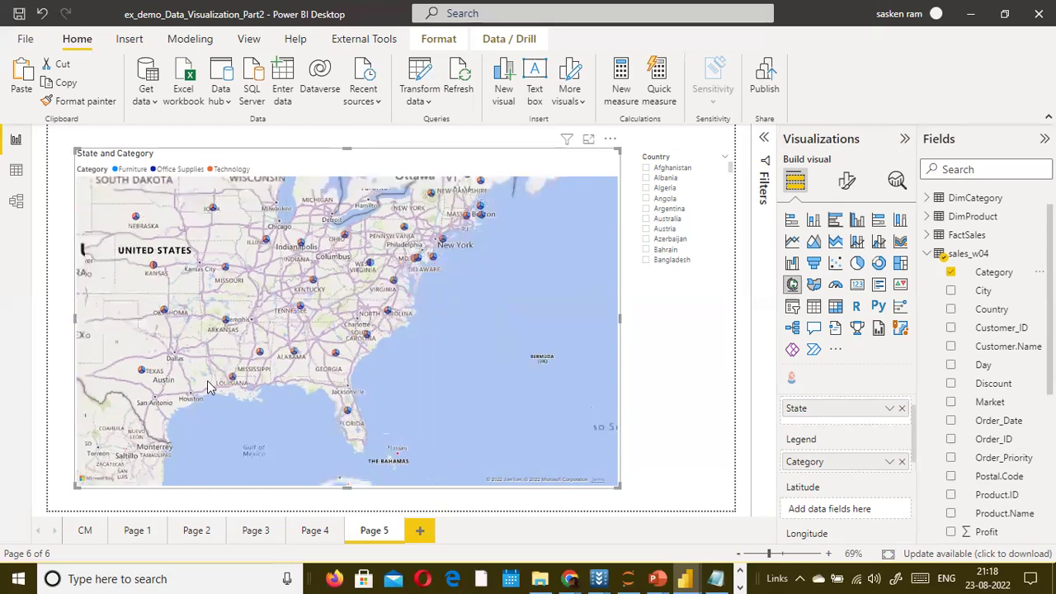
{"action": "scroll", "coordinate": [79, 360], "scroll_direction": "up", "scroll_amount": 5}
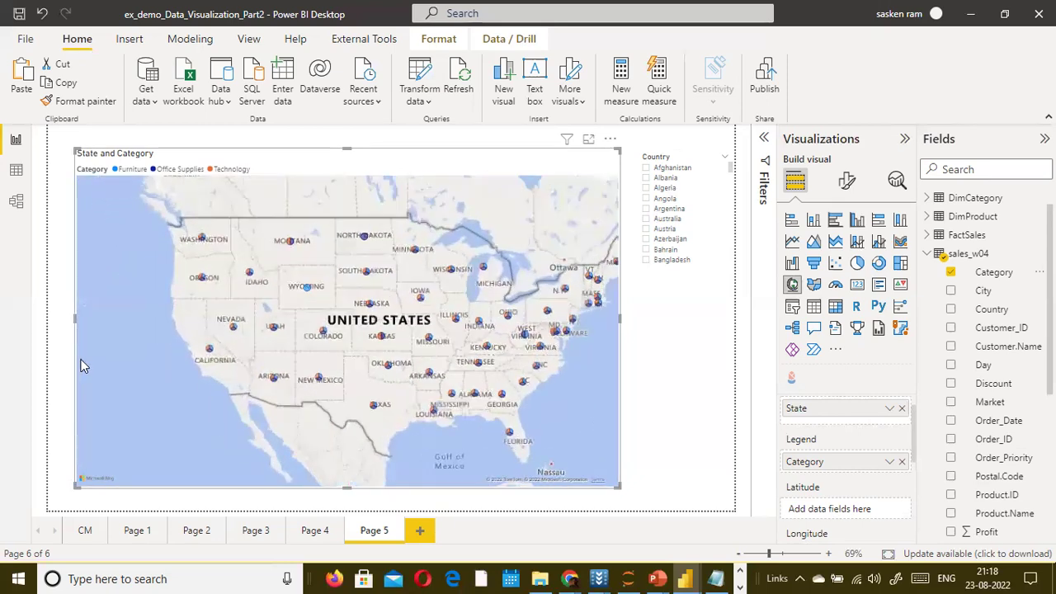
{"action": "scroll", "coordinate": [357, 350], "scroll_direction": "up", "scroll_amount": 2}
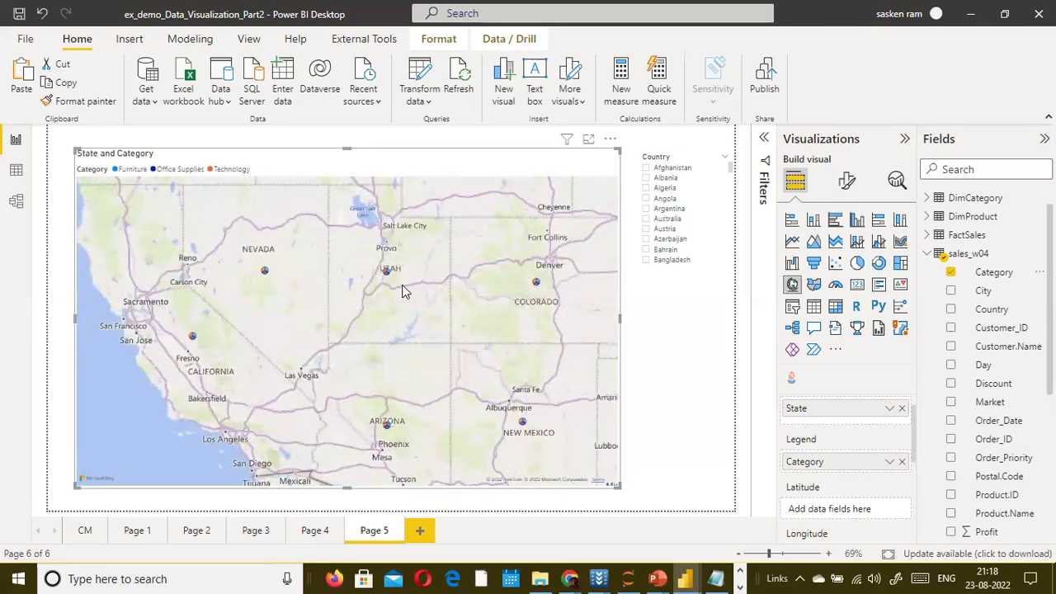
{"action": "scroll", "coordinate": [267, 341], "scroll_direction": "down", "scroll_amount": 2}
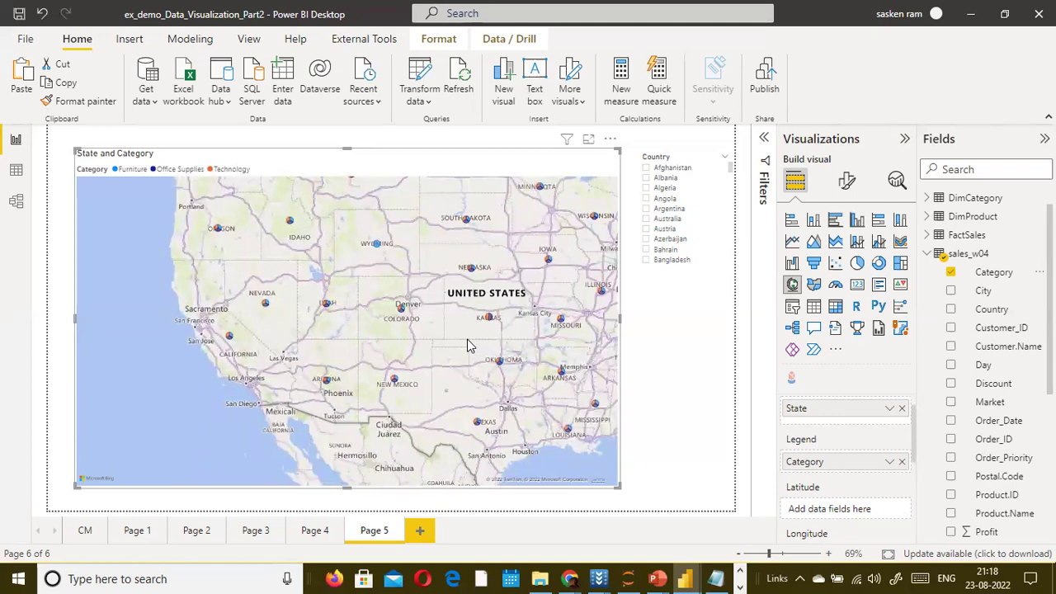
Assign the Sales field from sales_w04 as the Page 5 map's bubble size
{"action": "scroll", "coordinate": [468, 345], "scroll_direction": "down", "scroll_amount": 2}
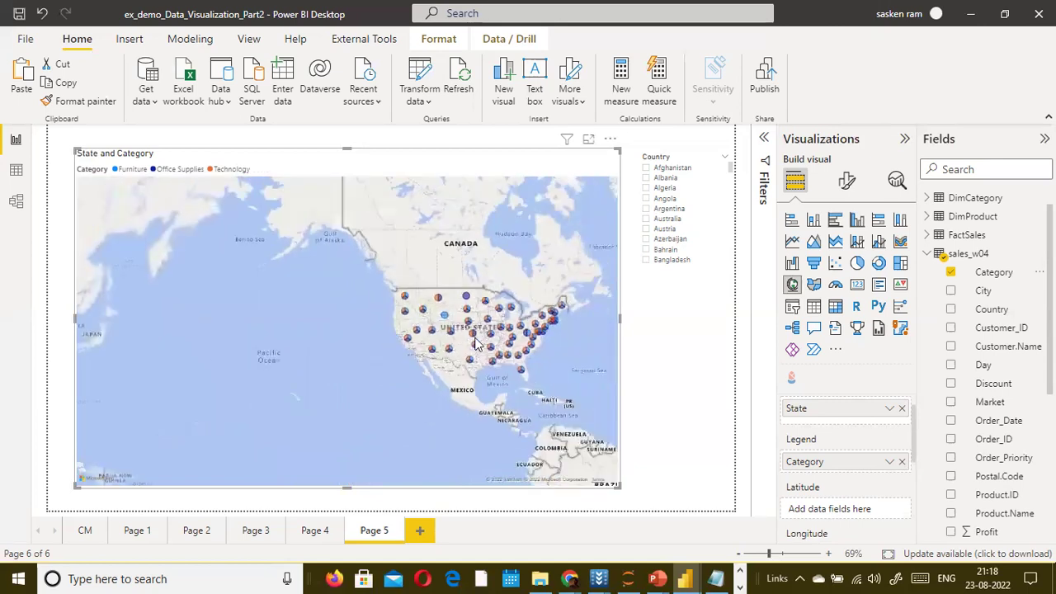
{"action": "left_click_drag", "start_coordinate": [508, 325], "coordinate": [357, 325]}
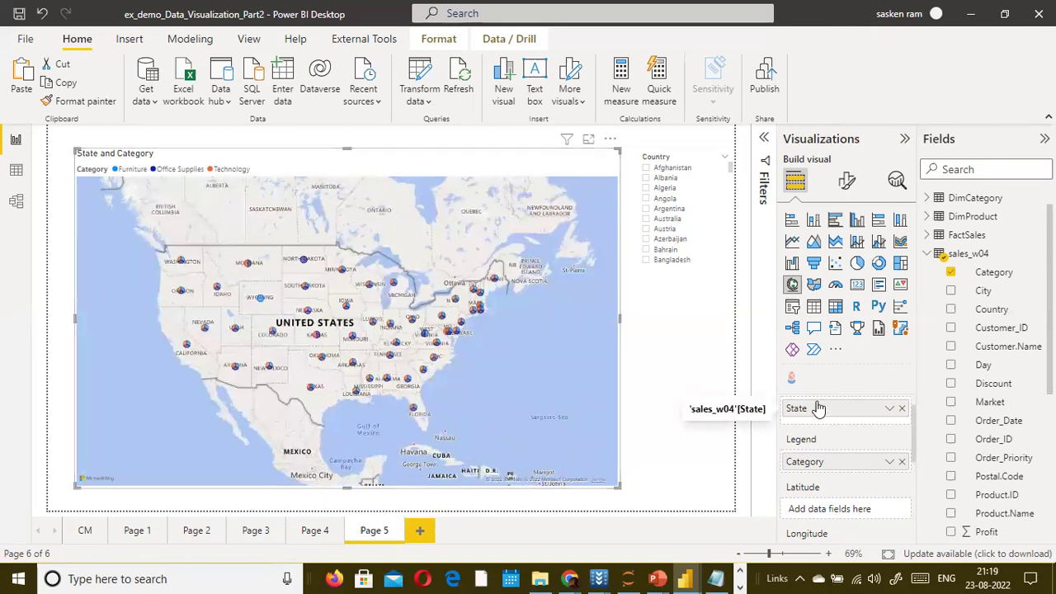
{"action": "scroll", "coordinate": [837, 462], "scroll_direction": "down", "scroll_amount": 2}
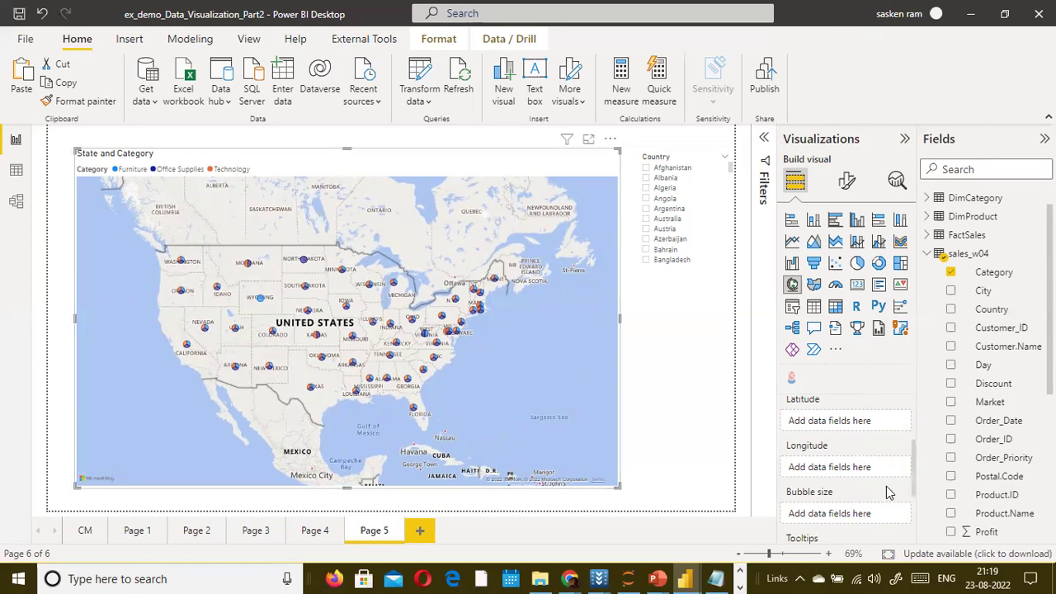
{"action": "scroll", "coordinate": [1015, 385], "scroll_direction": "down", "scroll_amount": 1}
{"action": "scroll", "coordinate": [1015, 385], "scroll_direction": "down", "scroll_amount": 6}
{"action": "left_click_drag", "start_coordinate": [985, 361], "coordinate": [858, 507]}
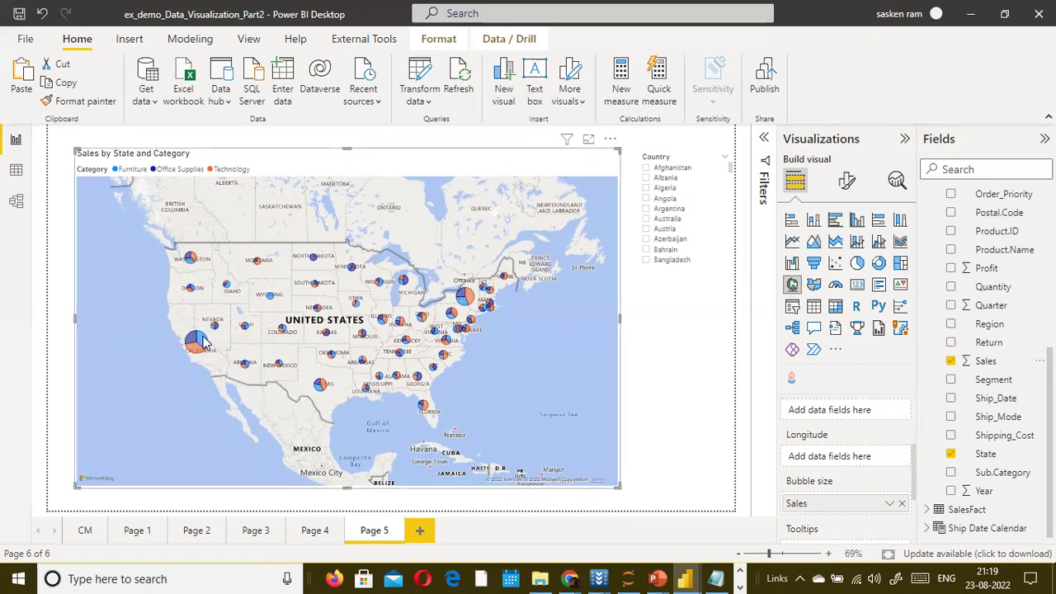
Examine the sales-sized category bubbles on the Page 5 map and compare them with the filled map on Page 4
{"action": "mouse_move", "coordinate": [208, 352]}
{"action": "mouse_move", "coordinate": [435, 373]}
{"action": "scroll", "coordinate": [497, 283], "scroll_direction": "up", "scroll_amount": 2}
{"action": "scroll", "coordinate": [497, 283], "scroll_direction": "down", "scroll_amount": 2}
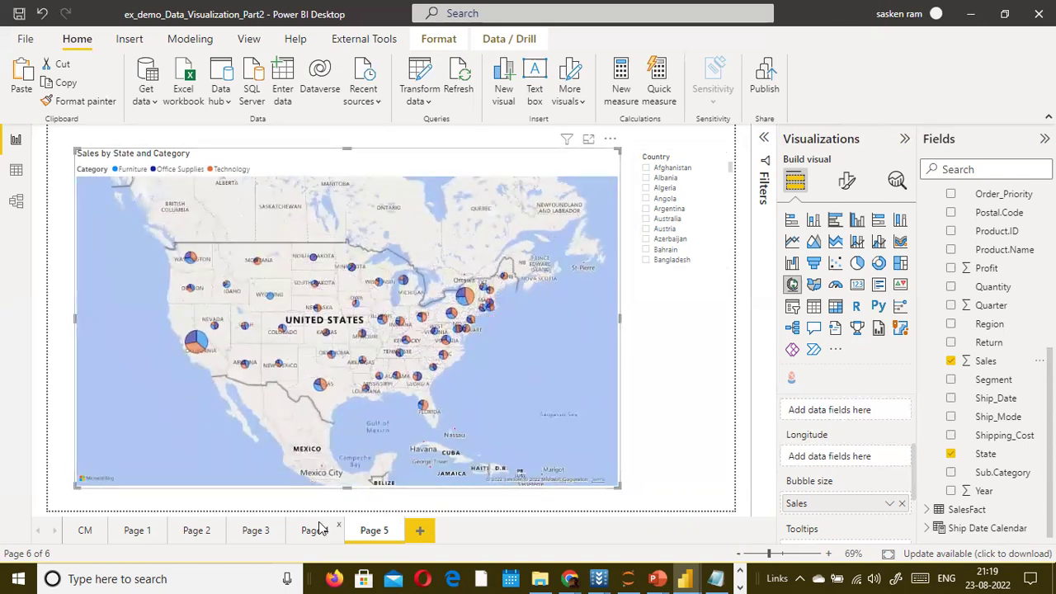
{"action": "left_click", "coordinate": [318, 529]}
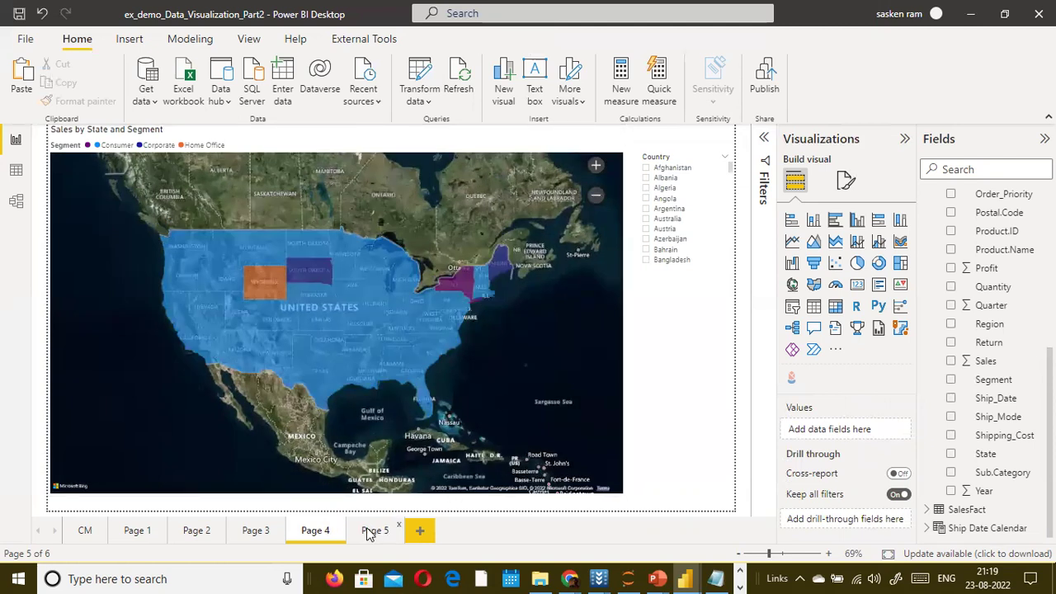
{"action": "left_click", "coordinate": [372, 530]}
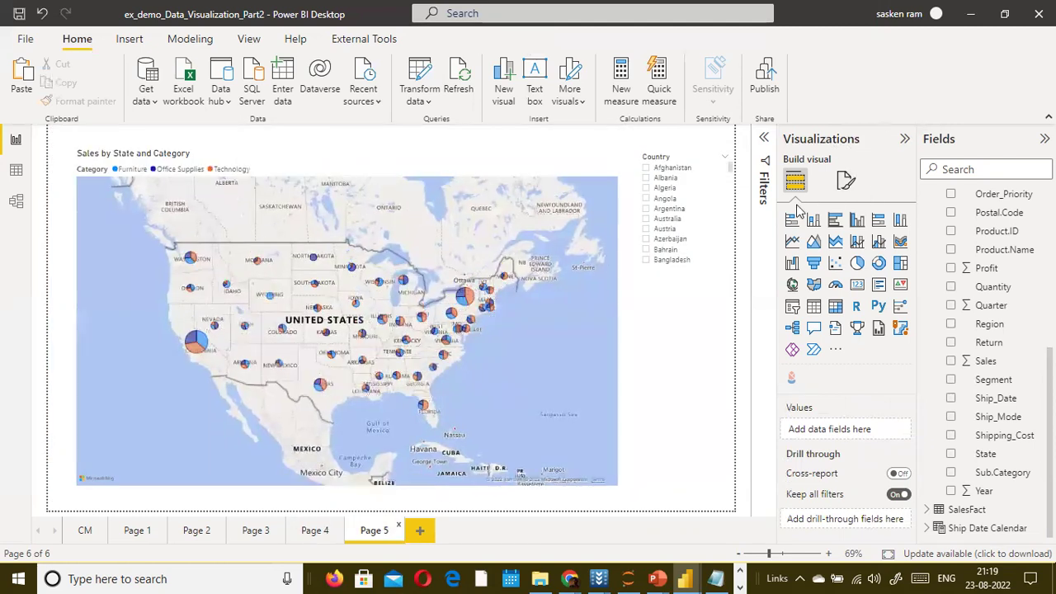
Set the Page 5 bubble map's style to Aerial
{"action": "left_click", "coordinate": [563, 309]}
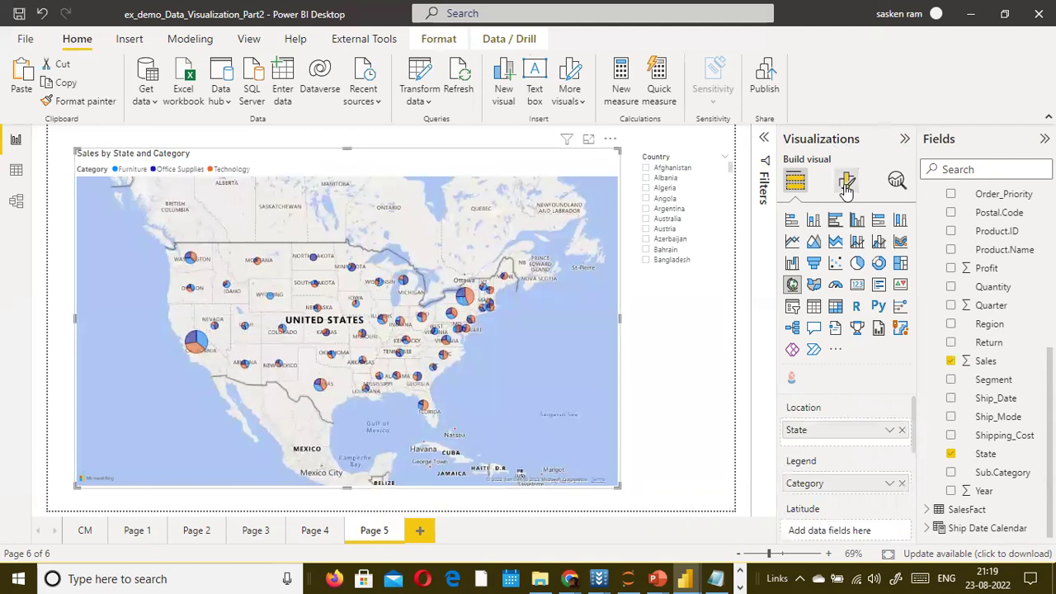
{"action": "left_click", "coordinate": [846, 181]}
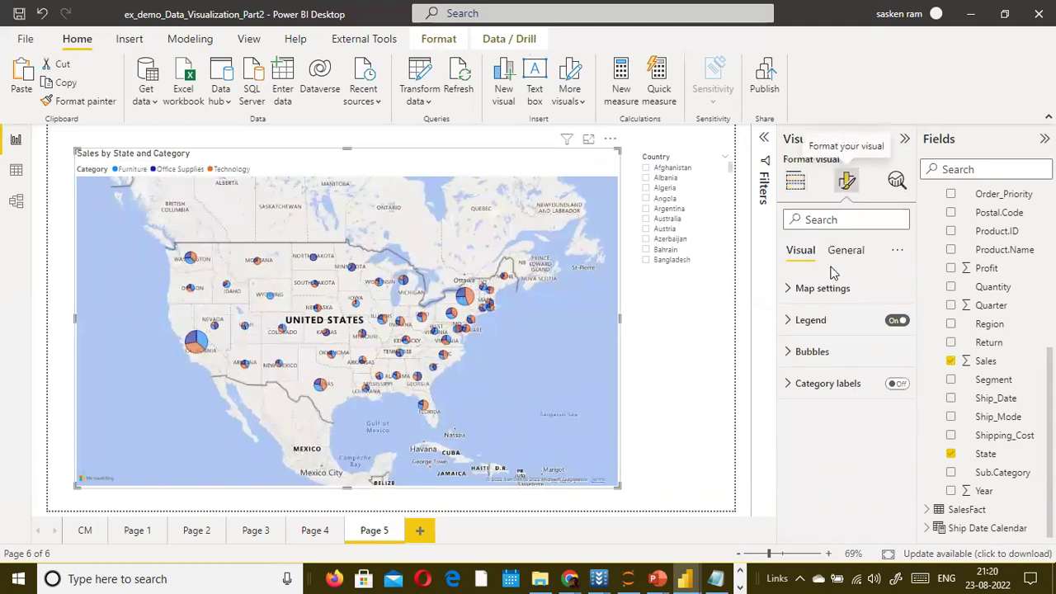
{"action": "left_click", "coordinate": [791, 289]}
{"action": "left_click", "coordinate": [891, 360]}
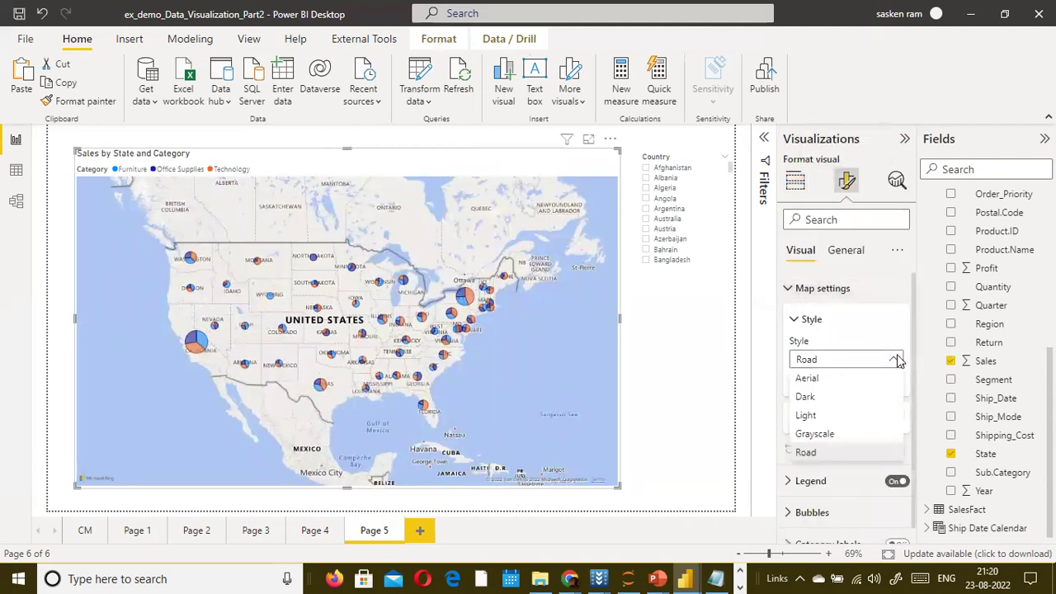
{"action": "left_click", "coordinate": [861, 381]}
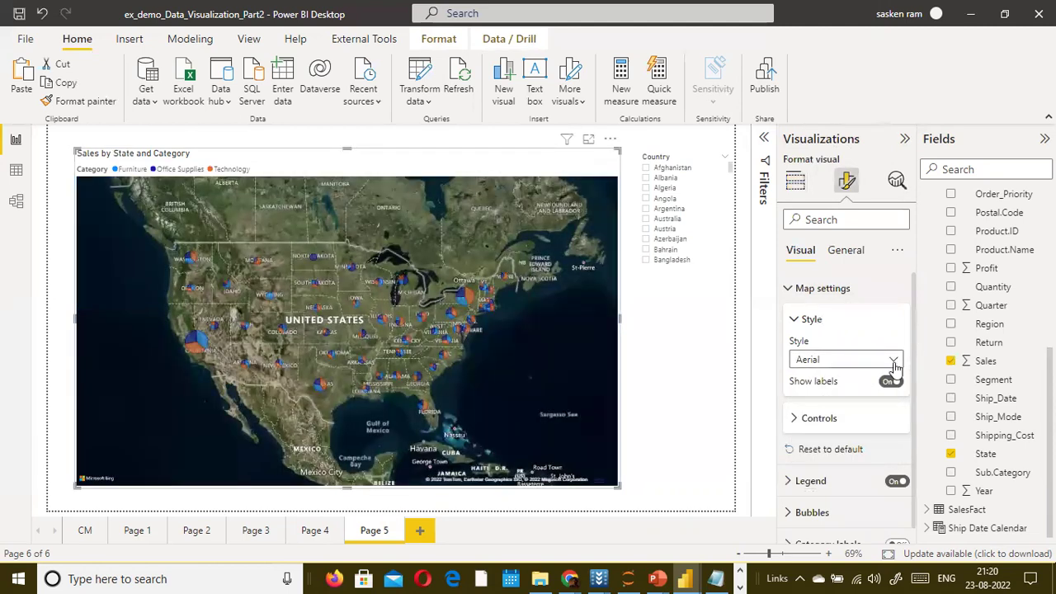
Try the Dark style on the bubble map and switch it back to Aerial
{"action": "left_click", "coordinate": [890, 364]}
{"action": "left_click", "coordinate": [885, 374]}
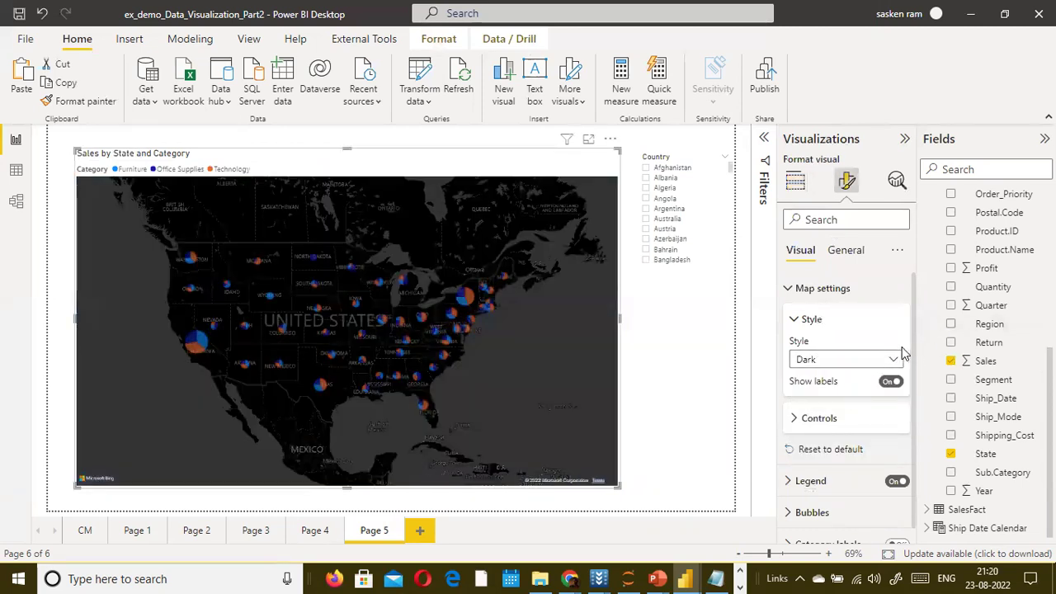
{"action": "left_click", "coordinate": [894, 359]}
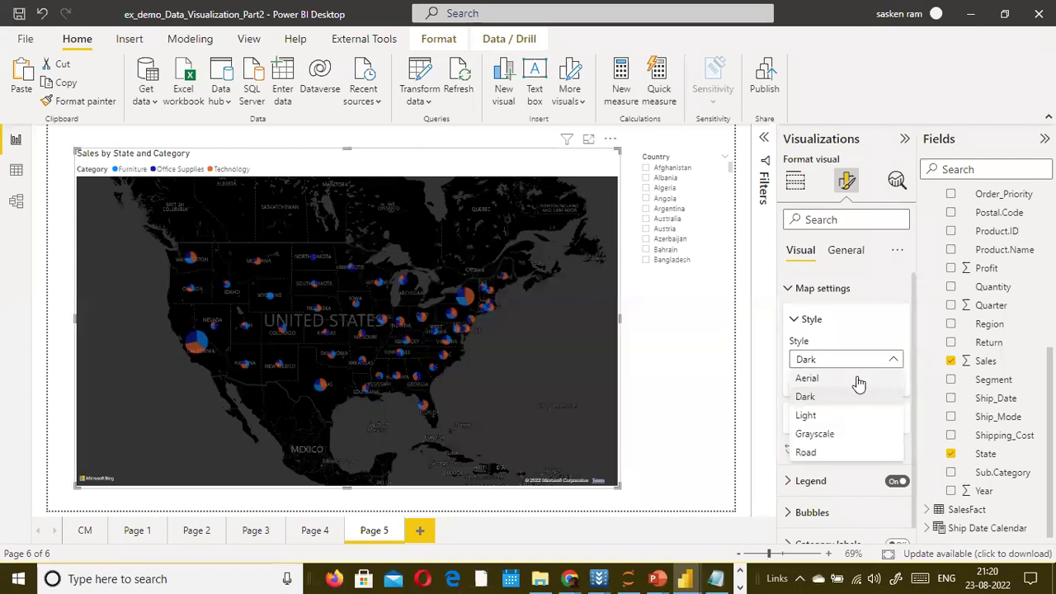
{"action": "left_click", "coordinate": [832, 391]}
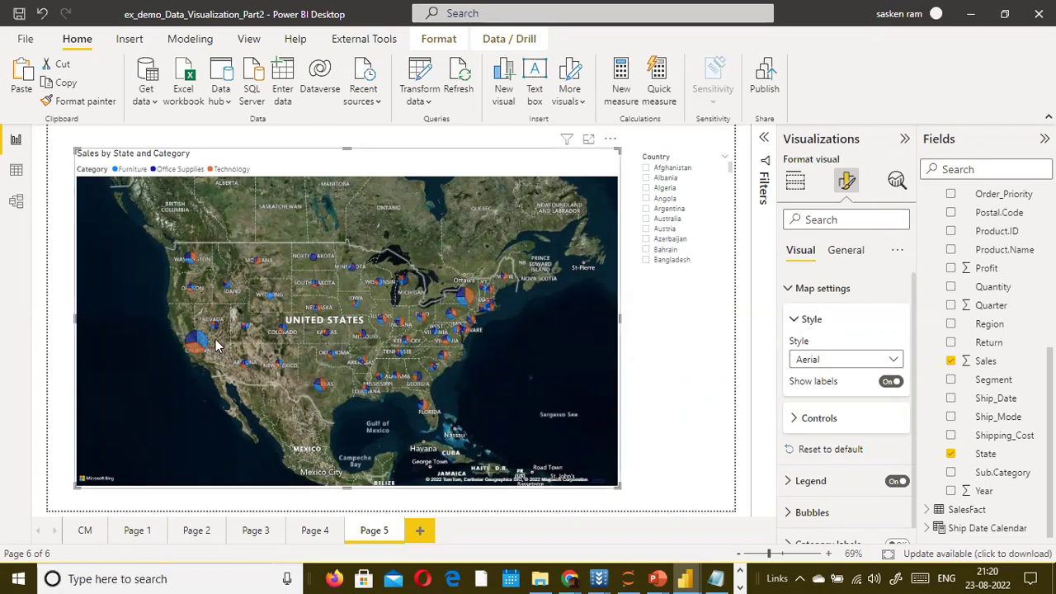
Try the maximum bubble size of 100 px on the map and settle on 0 px
{"action": "scroll", "coordinate": [859, 388], "scroll_direction": "down", "scroll_amount": 1}
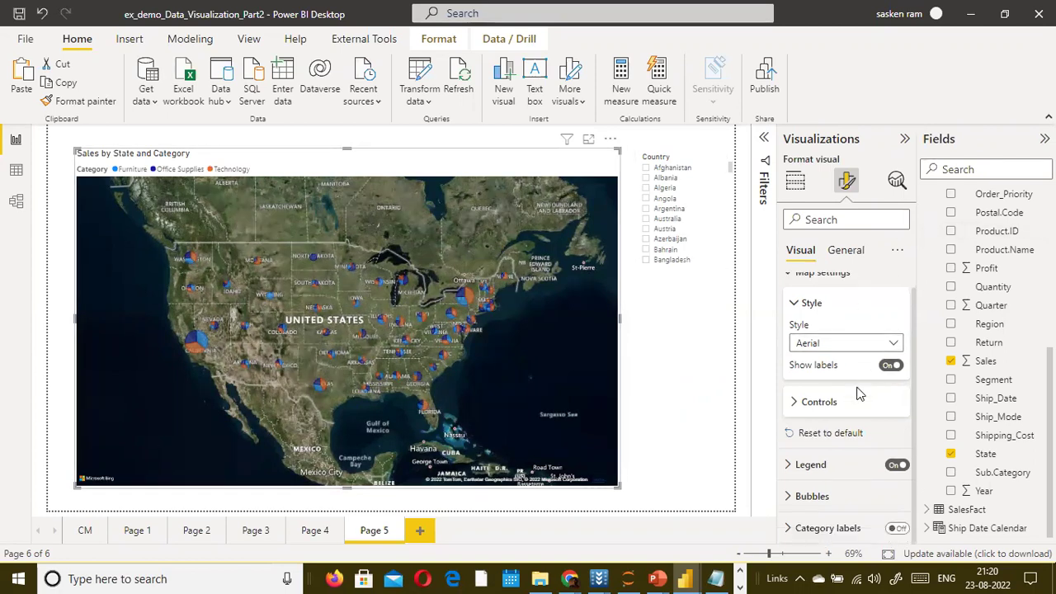
{"action": "left_click", "coordinate": [795, 499]}
{"action": "scroll", "coordinate": [813, 478], "scroll_direction": "down", "scroll_amount": 3}
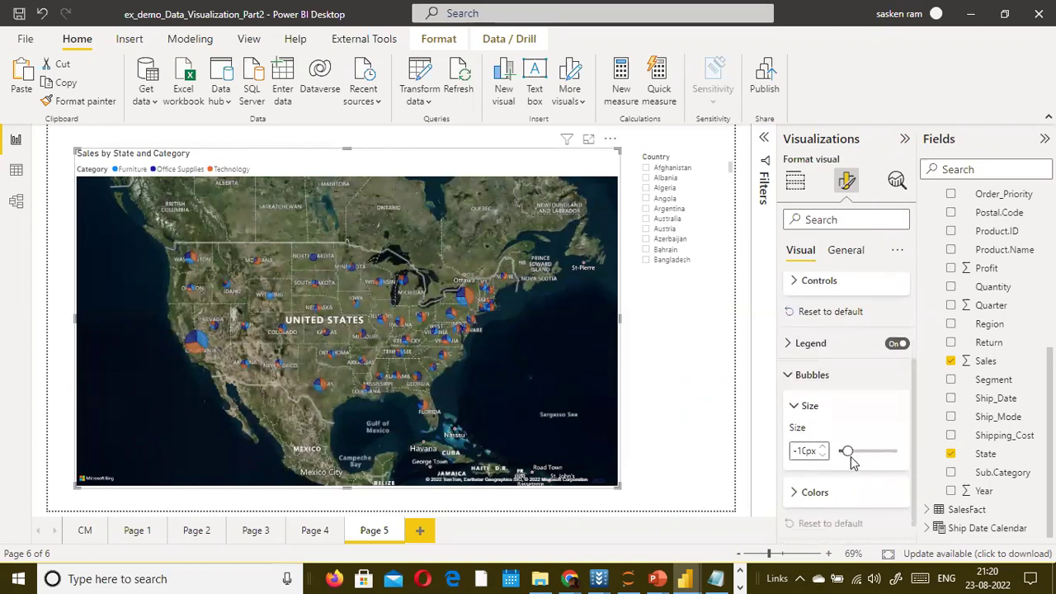
{"action": "left_click_drag", "start_coordinate": [845, 452], "coordinate": [900, 453]}
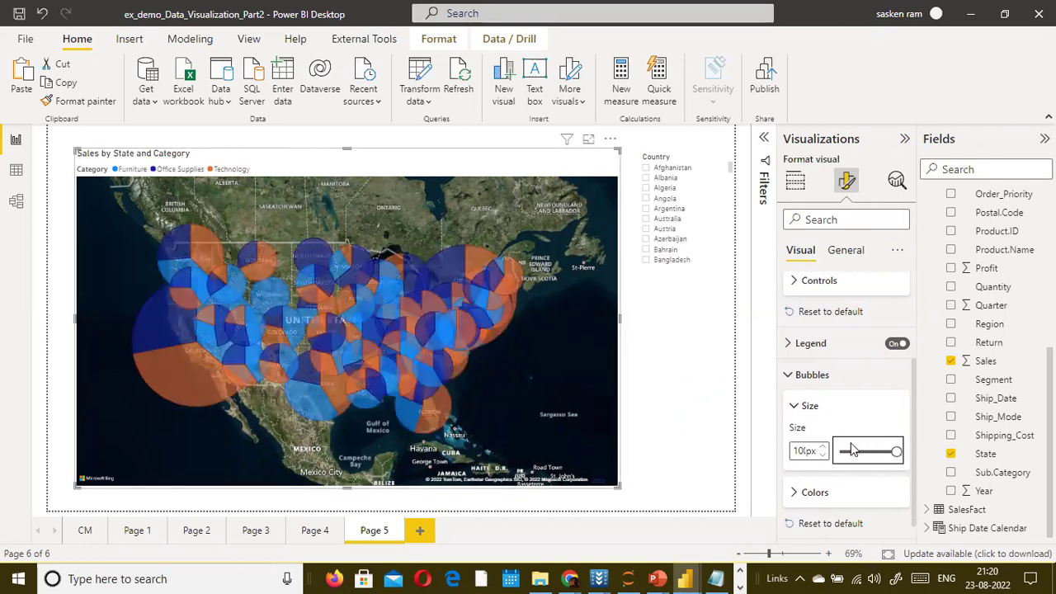
{"action": "left_click_drag", "start_coordinate": [853, 460], "coordinate": [852, 452]}
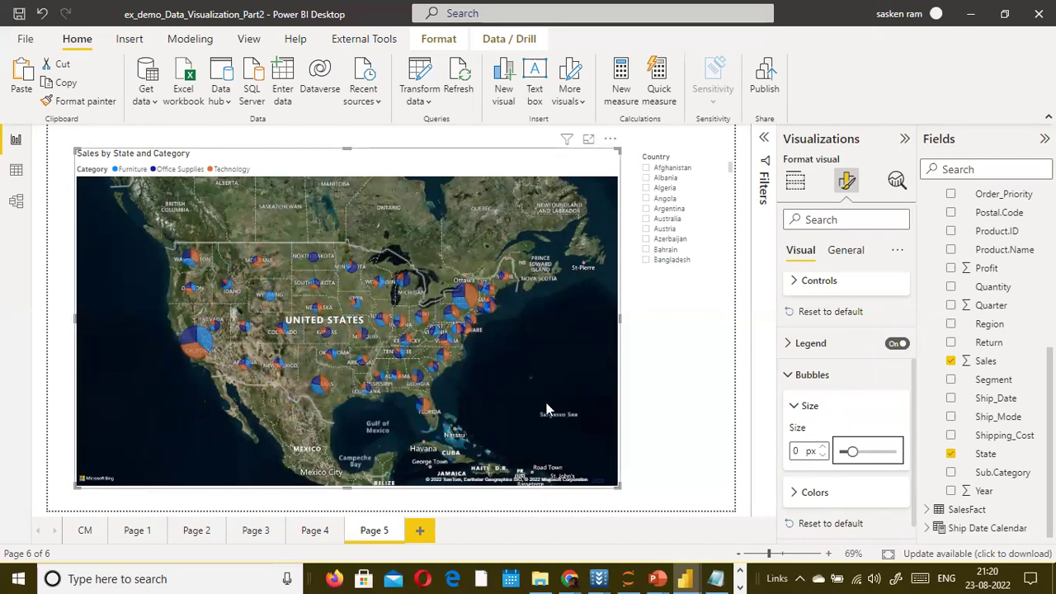
Inspect the sales details of the California and New York bubbles and look over the map's general formatting options
{"action": "mouse_move", "coordinate": [198, 353]}
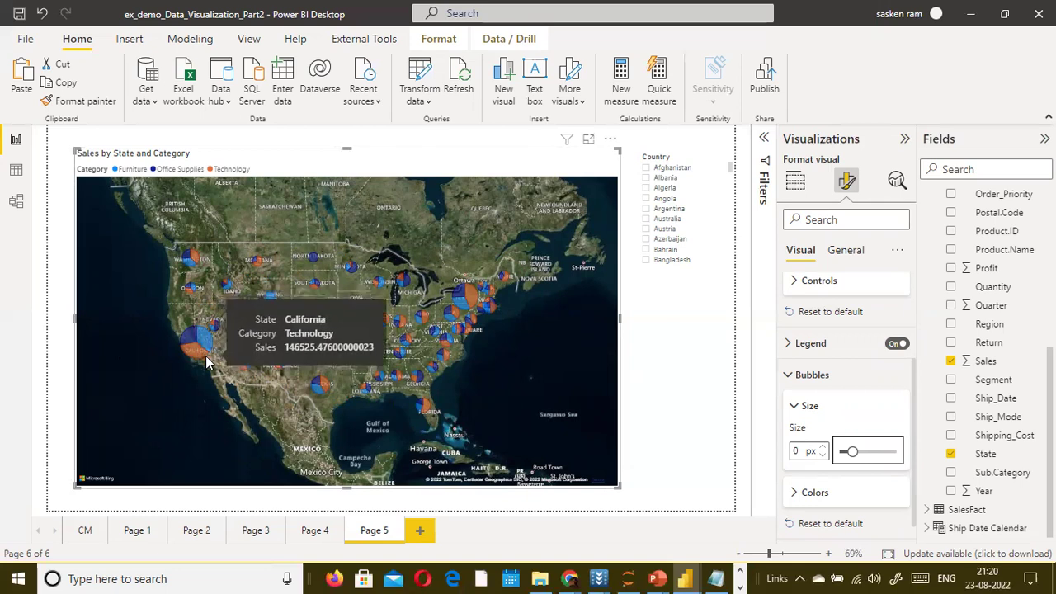
{"action": "mouse_move", "coordinate": [468, 303]}
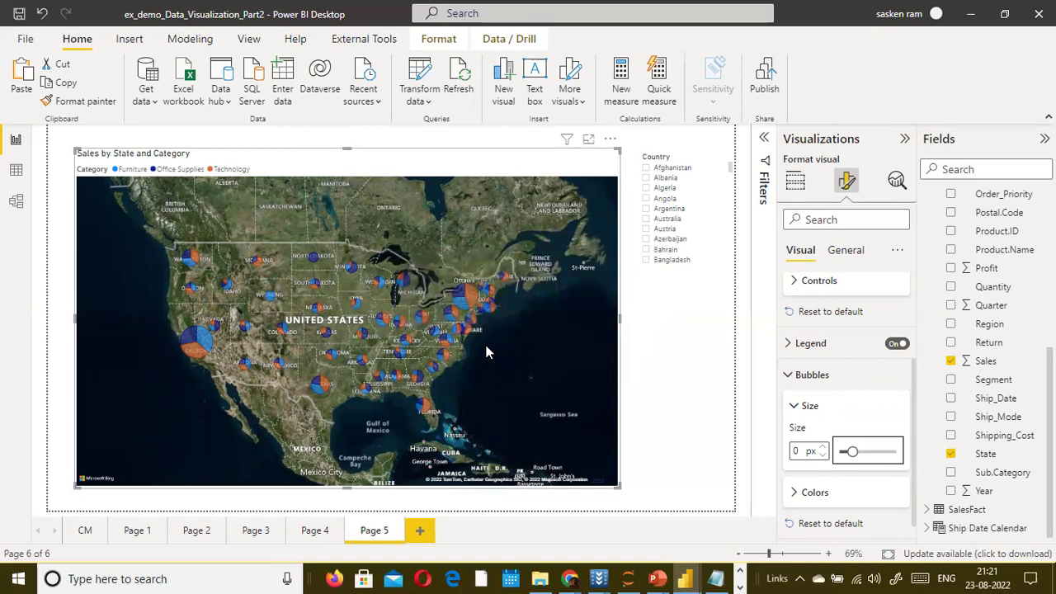
{"action": "scroll", "coordinate": [851, 421], "scroll_direction": "down", "scroll_amount": 1}
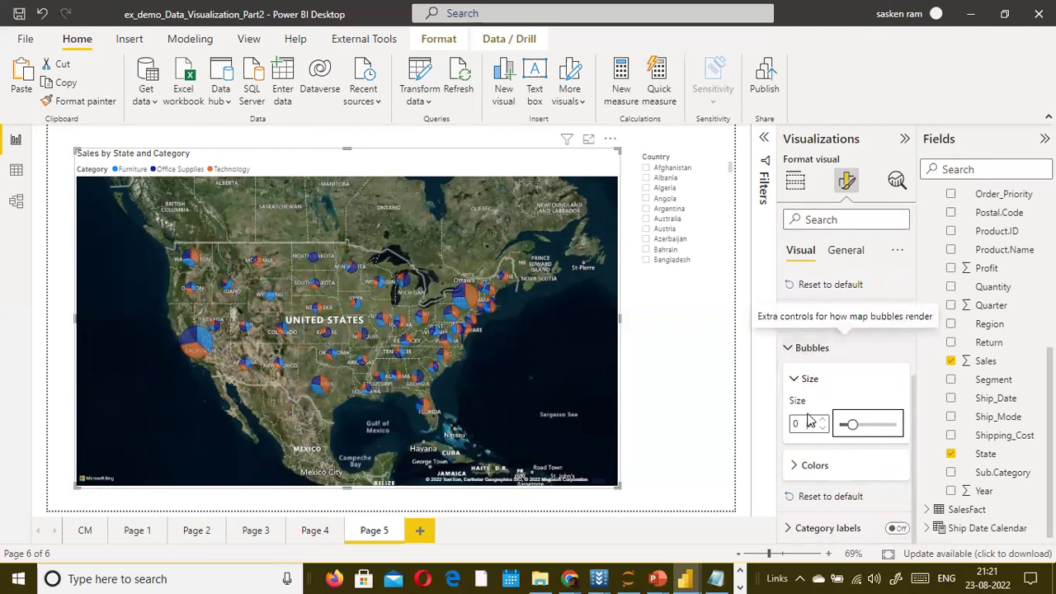
{"action": "left_click", "coordinate": [843, 250]}
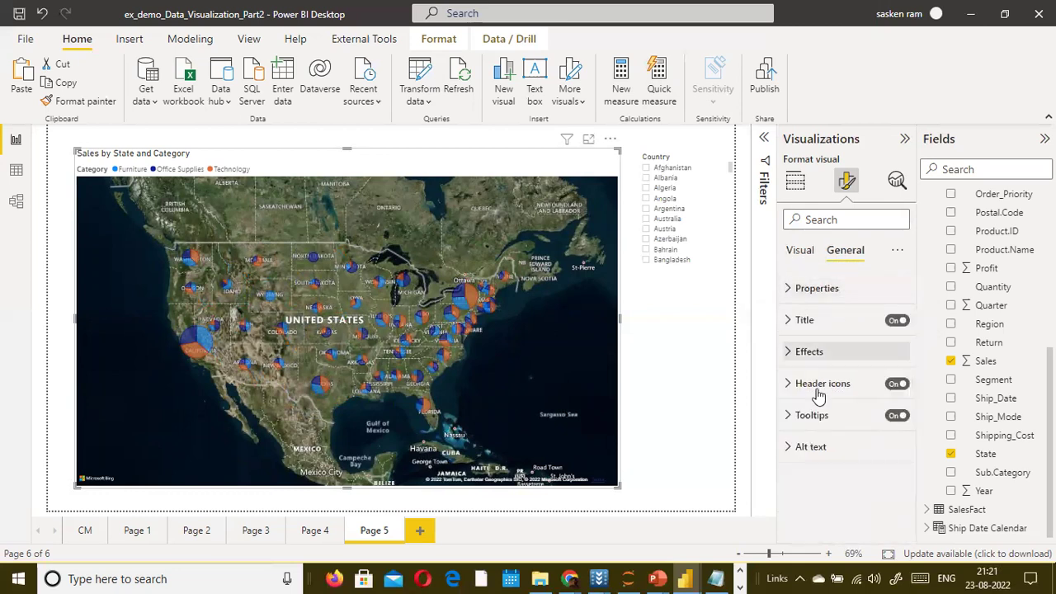
{"action": "left_click", "coordinate": [789, 353]}
{"action": "left_click", "coordinate": [788, 353]}
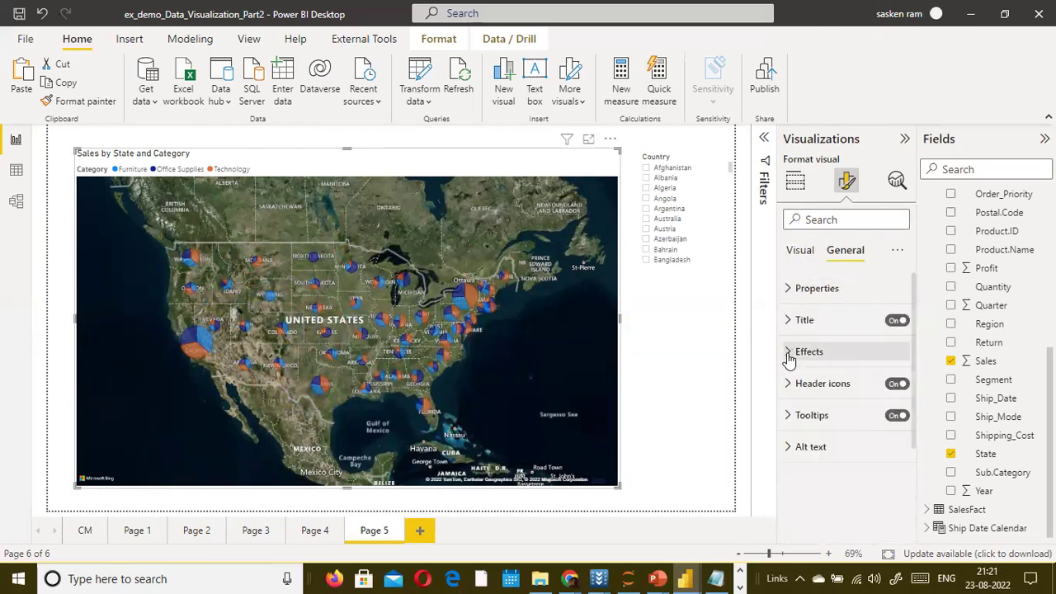
Try showing category labels on the bubble map and turn them off again
{"action": "left_click", "coordinate": [802, 251]}
{"action": "scroll", "coordinate": [829, 363], "scroll_direction": "down", "scroll_amount": 3}
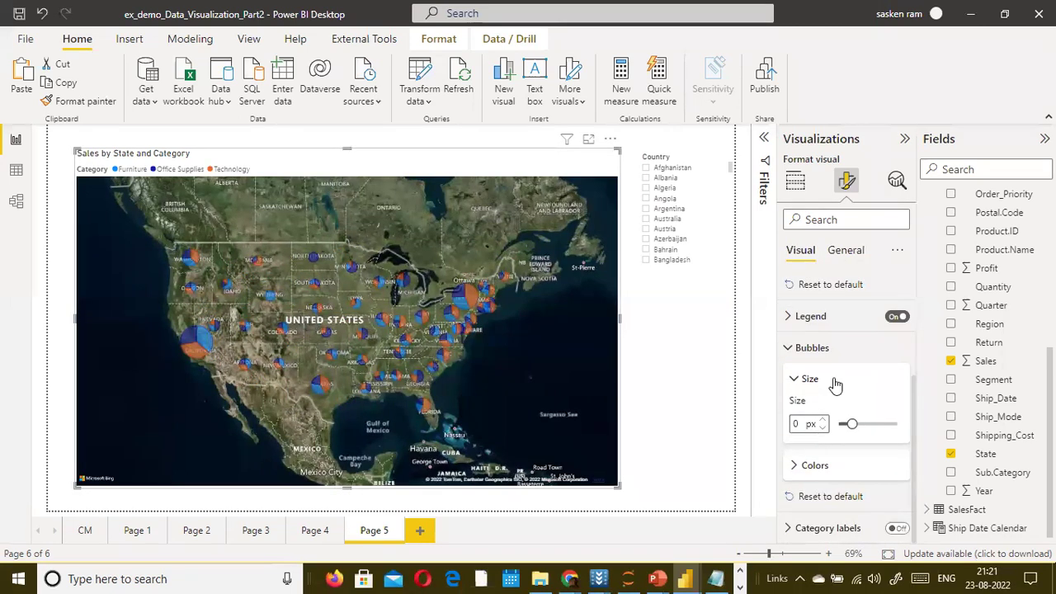
{"action": "left_click", "coordinate": [802, 528]}
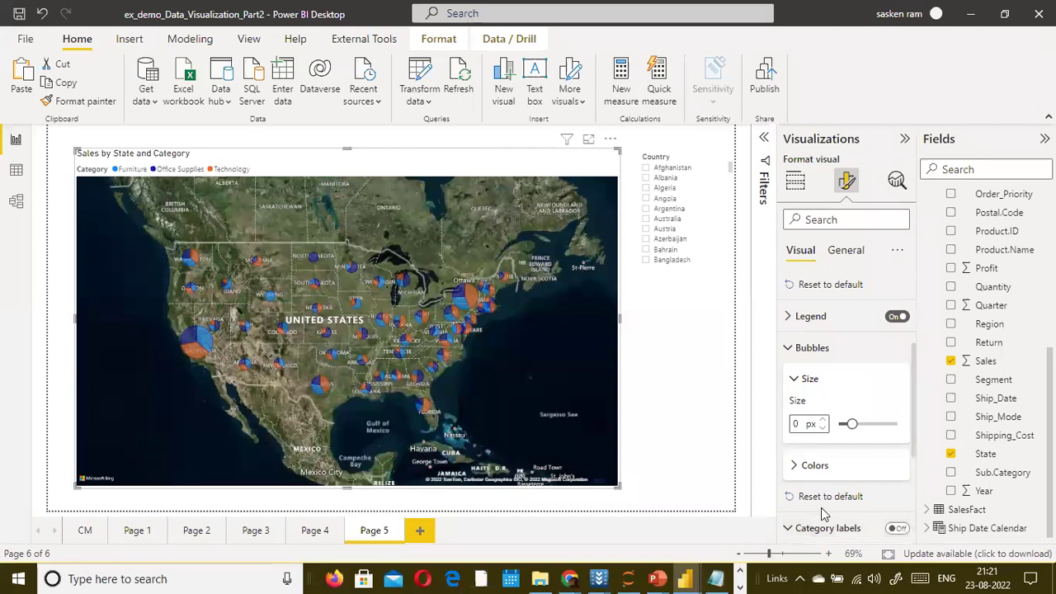
{"action": "left_click", "coordinate": [898, 529]}
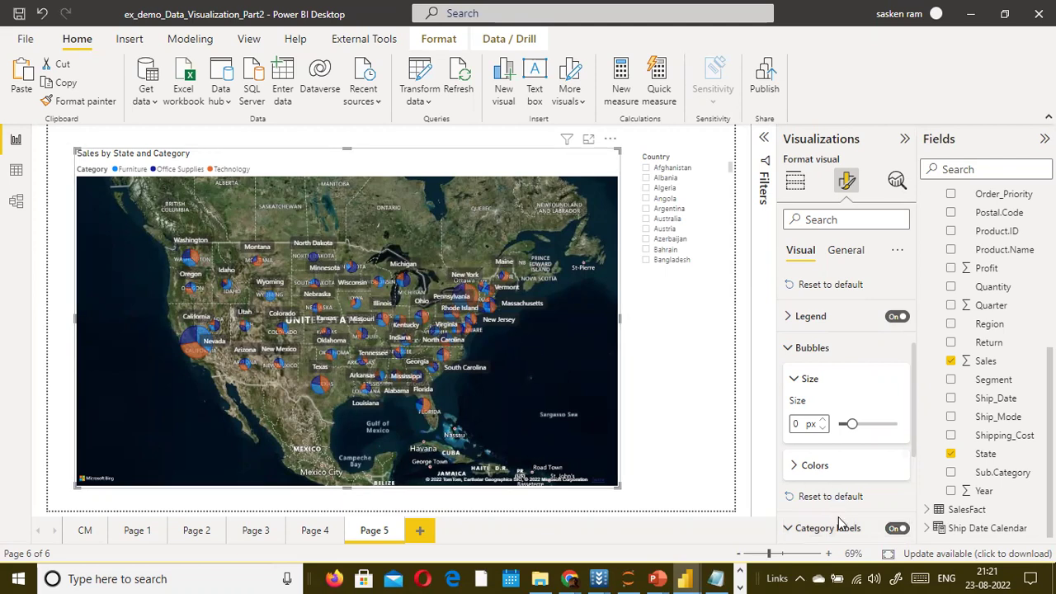
{"action": "left_click", "coordinate": [895, 528]}
Search the map's formatting options for "zoom" and turn on the zoom buttons
{"action": "scroll", "coordinate": [858, 445], "scroll_direction": "down", "scroll_amount": 1}
{"action": "scroll", "coordinate": [856, 449], "scroll_direction": "down", "scroll_amount": 5}
{"action": "scroll", "coordinate": [854, 456], "scroll_direction": "up", "scroll_amount": 7}
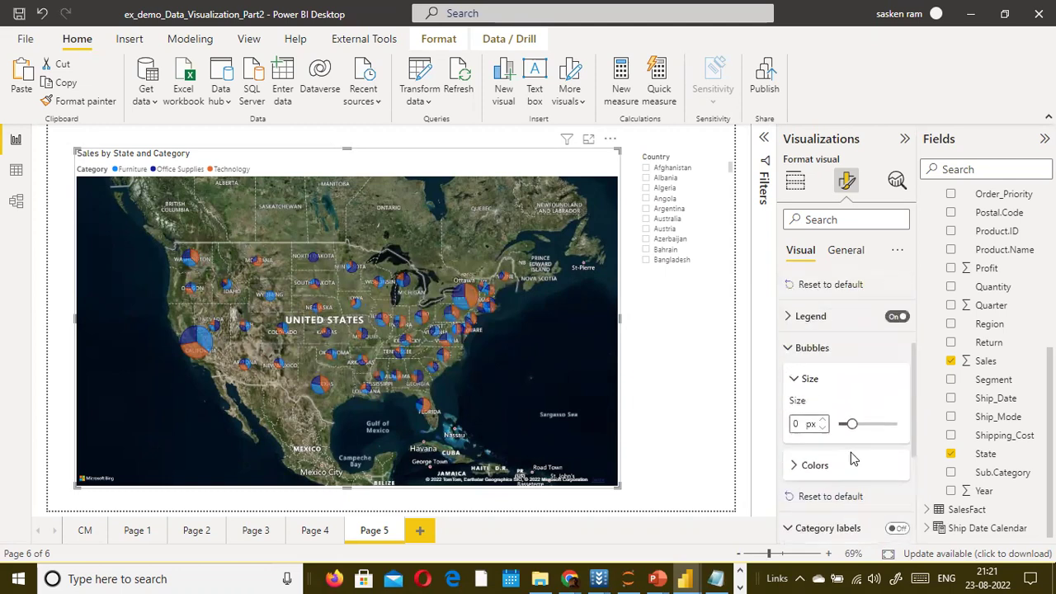
{"action": "scroll", "coordinate": [854, 460], "scroll_direction": "up", "scroll_amount": 3}
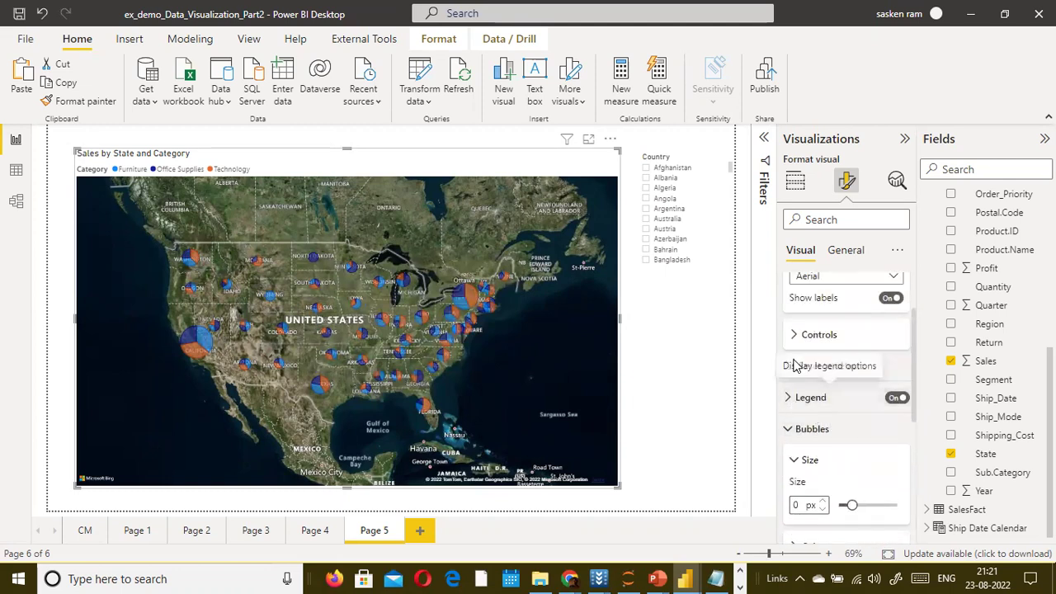
{"action": "scroll", "coordinate": [841, 281], "scroll_direction": "up", "scroll_amount": 3}
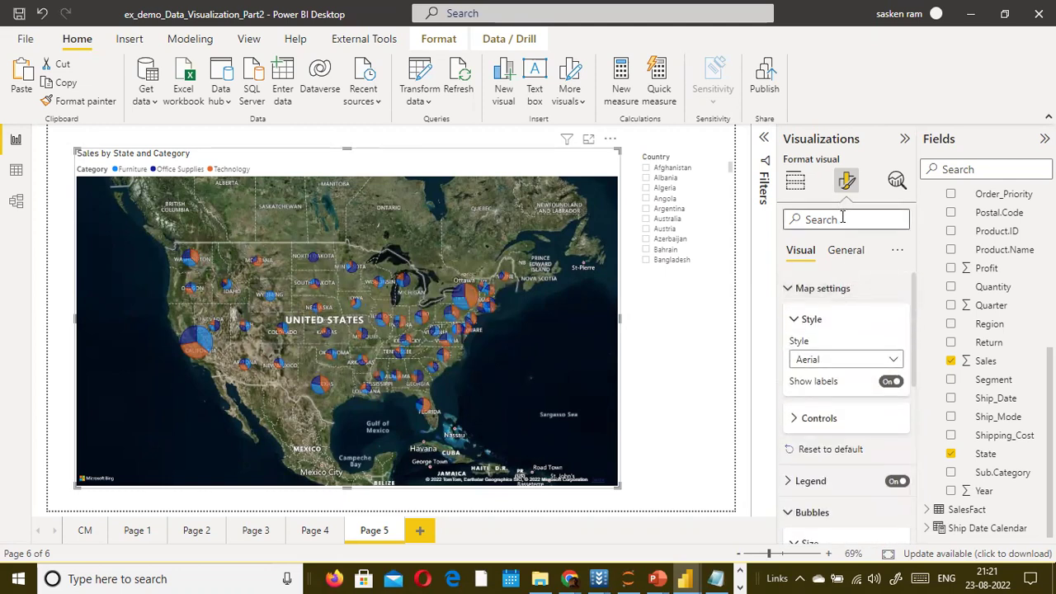
{"action": "type", "text": "zoom"}
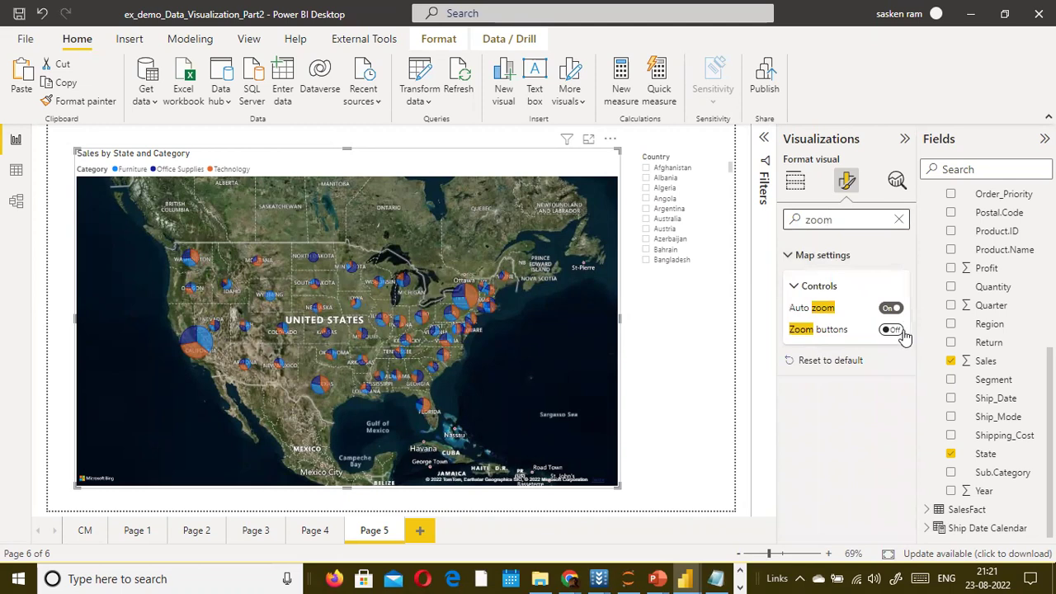
{"action": "left_click", "coordinate": [900, 331]}
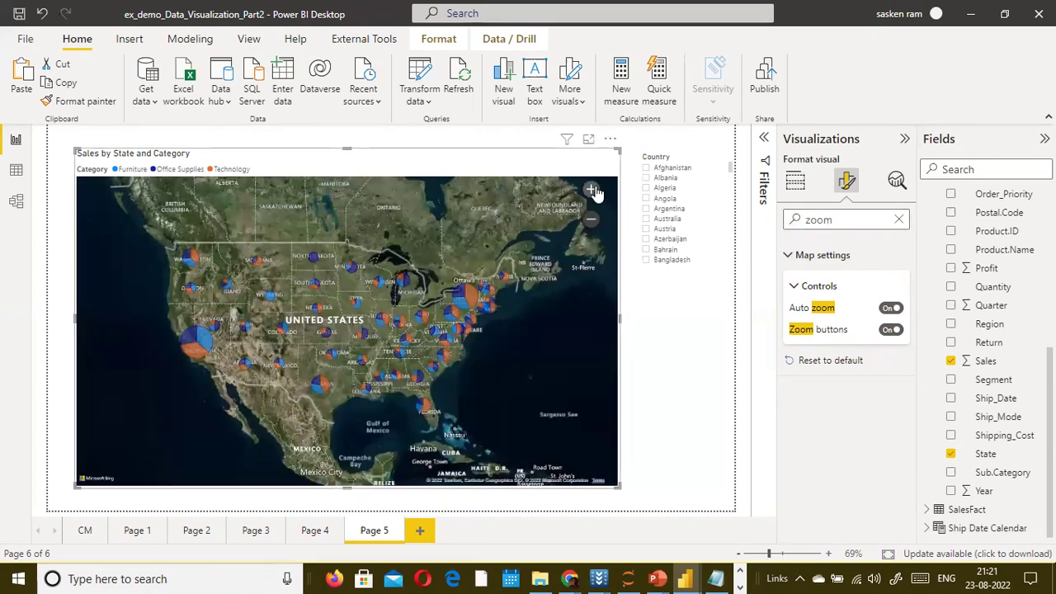
Test the map's new zoom controls by zooming in on Kansas and Missouri and back out
{"action": "left_click", "coordinate": [593, 191]}
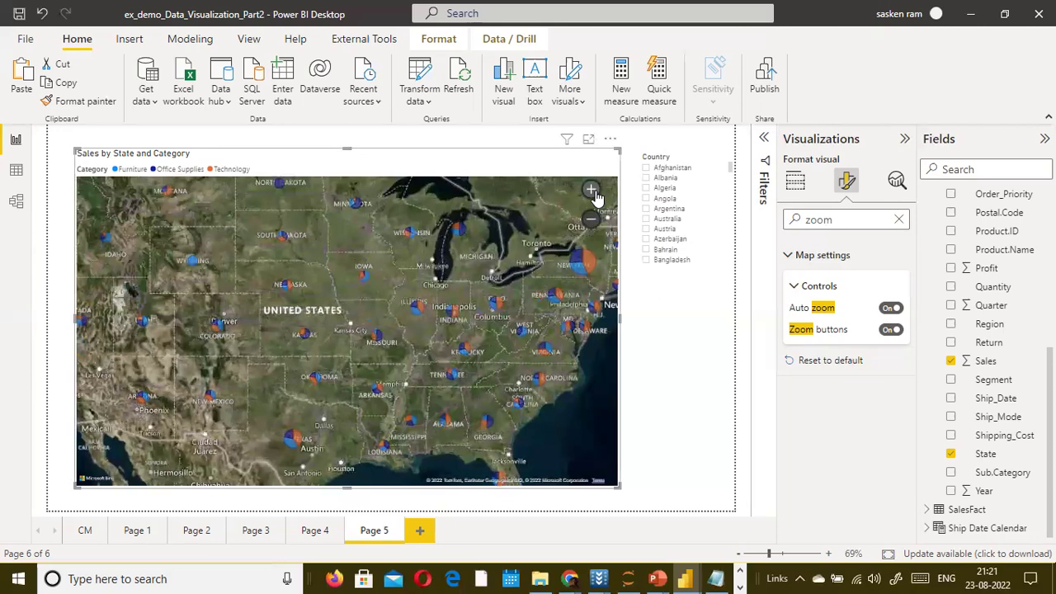
{"action": "left_click", "coordinate": [595, 195]}
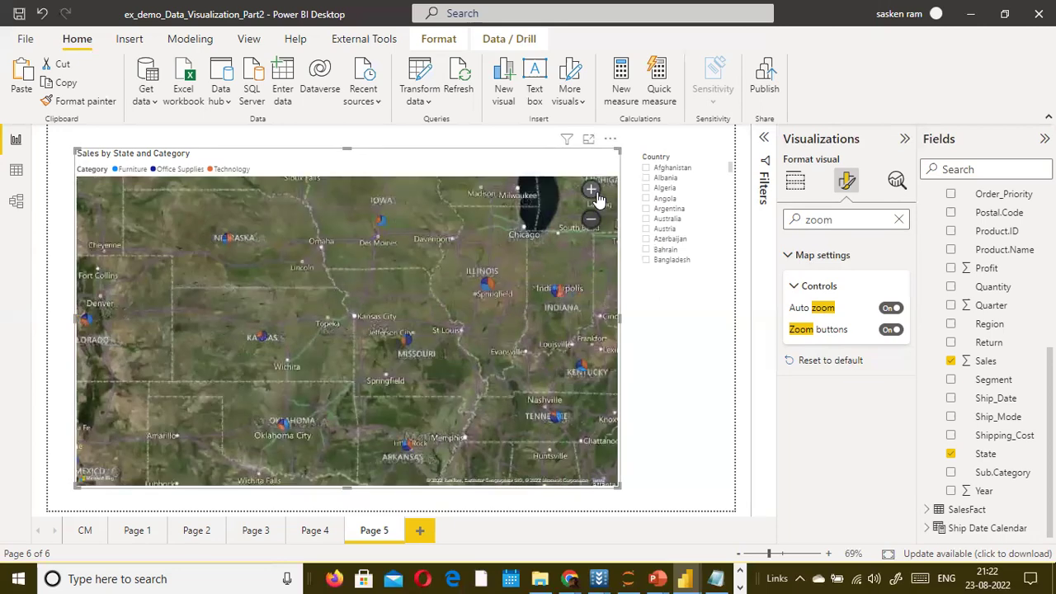
{"action": "left_click", "coordinate": [598, 198]}
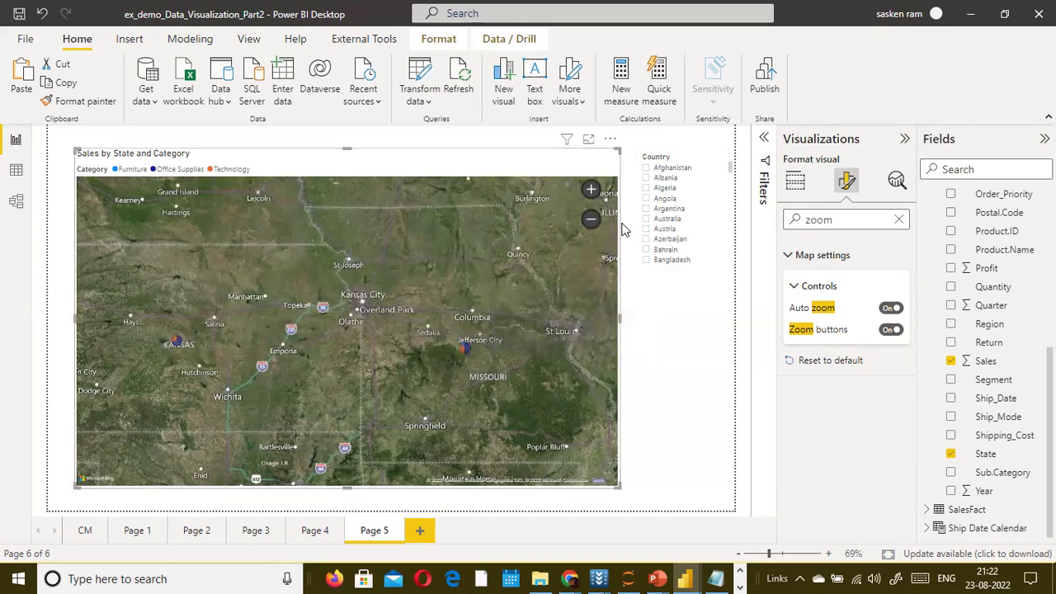
{"action": "left_click", "coordinate": [591, 221]}
{"action": "left_click", "coordinate": [591, 221]}
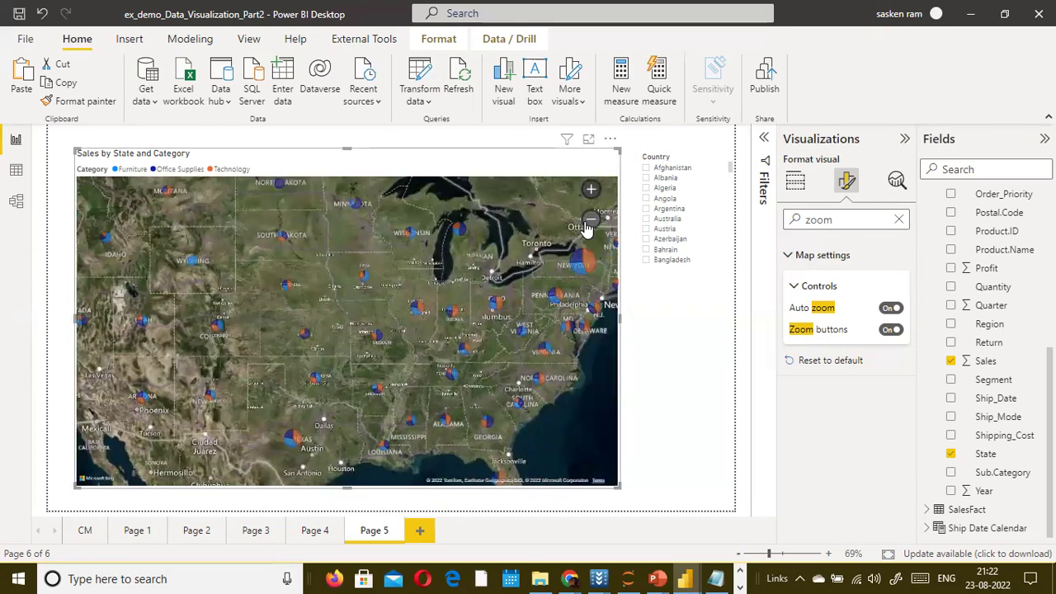
Search the map's formatting options for "title" and set the title's font size to 16
{"action": "left_click", "coordinate": [585, 224]}
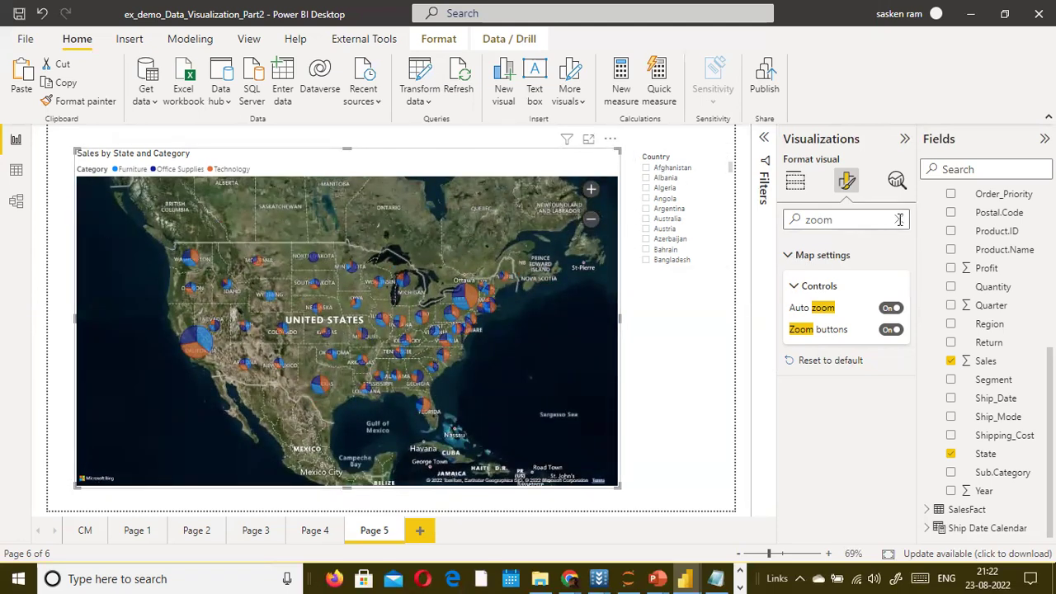
{"action": "left_click", "coordinate": [900, 219]}
{"action": "type", "text": "title"}
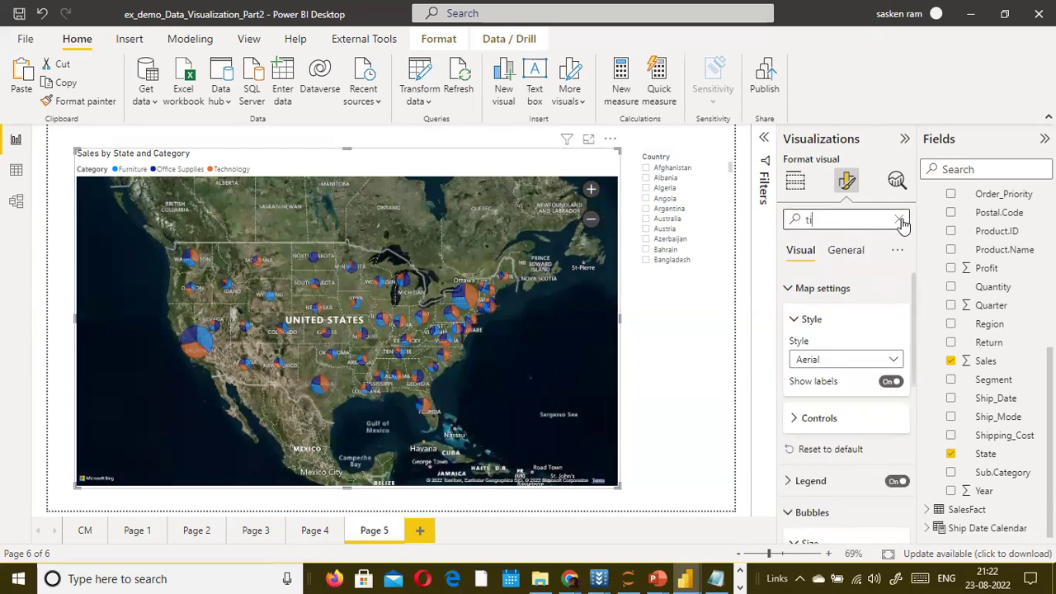
{"action": "left_click", "coordinate": [853, 324]}
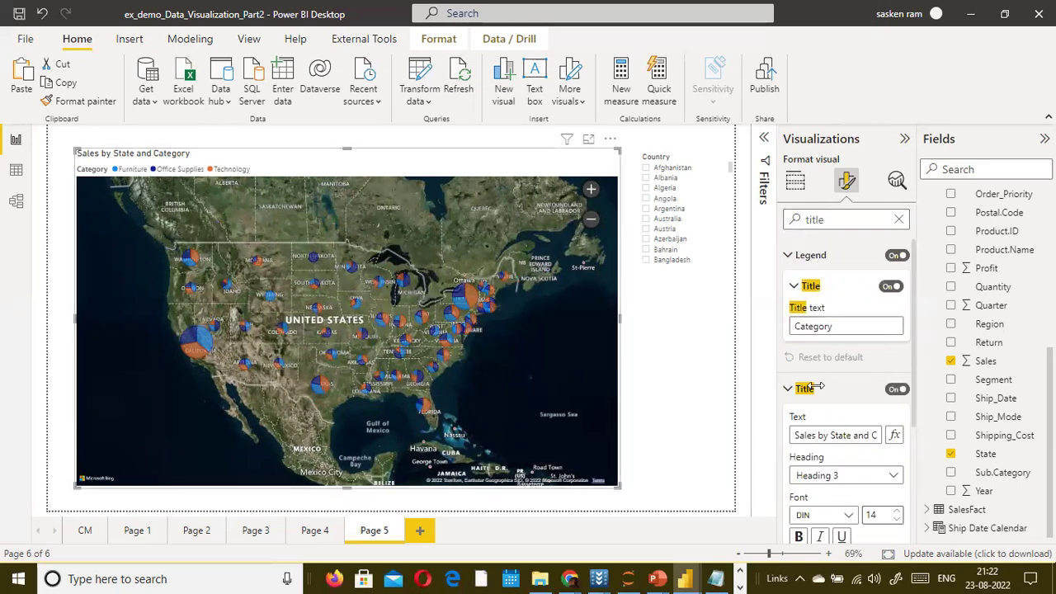
{"action": "scroll", "coordinate": [893, 413], "scroll_direction": "down", "scroll_amount": 1}
{"action": "scroll", "coordinate": [894, 412], "scroll_direction": "down", "scroll_amount": 3}
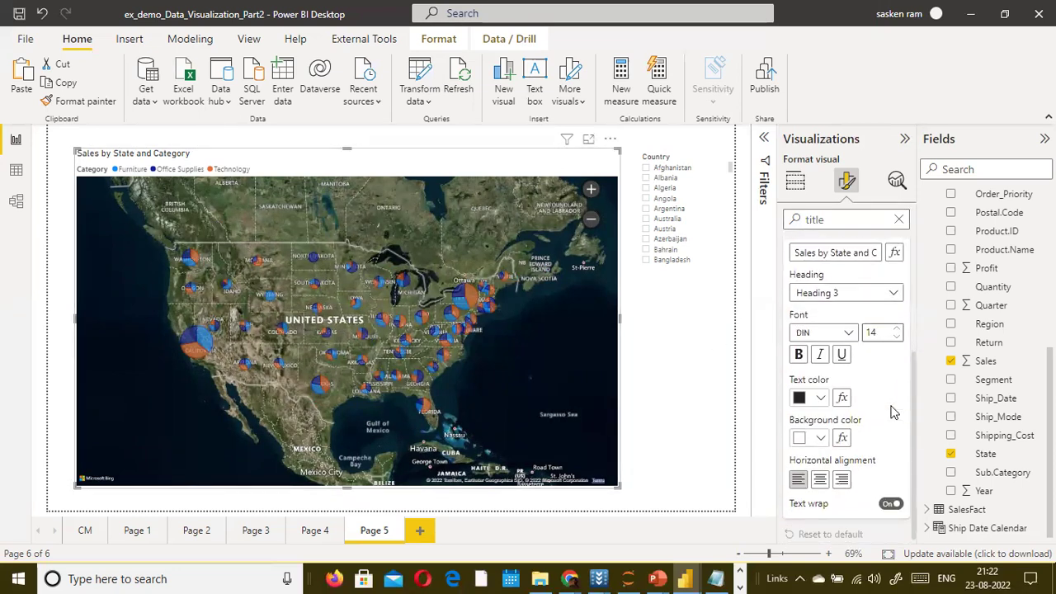
{"action": "left_click", "coordinate": [898, 328]}
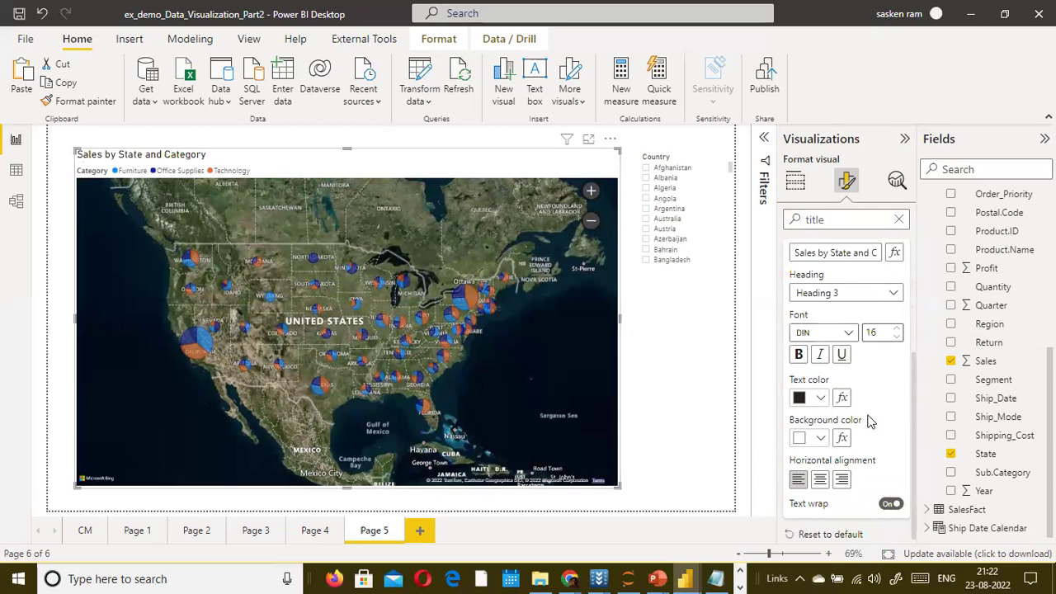
Give the map title a black background and white text
{"action": "left_click", "coordinate": [821, 438]}
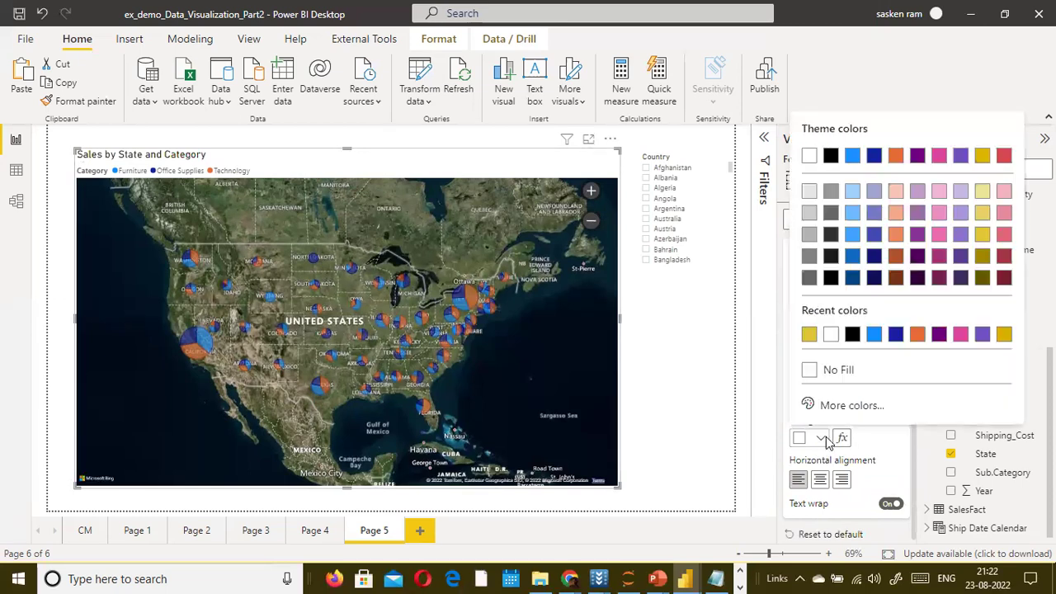
{"action": "left_click", "coordinate": [852, 334]}
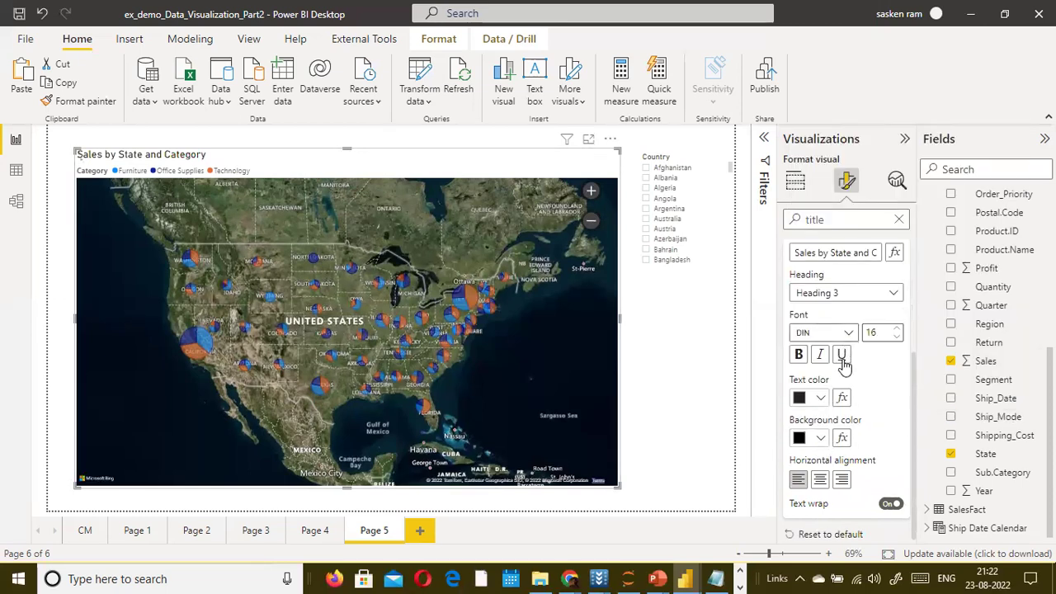
{"action": "left_click", "coordinate": [817, 398]}
{"action": "left_click", "coordinate": [807, 154]}
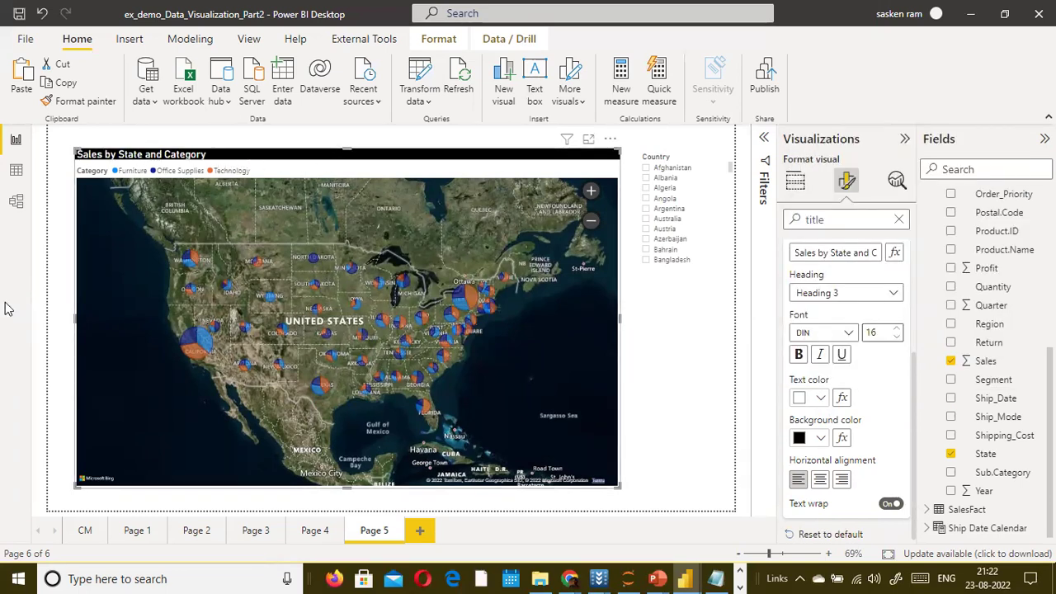
{"action": "left_click", "coordinate": [648, 331]}
Search the map's formatting options for "font", then set the legend font size to 14 and the title font size to 20
{"action": "left_click", "coordinate": [224, 170]}
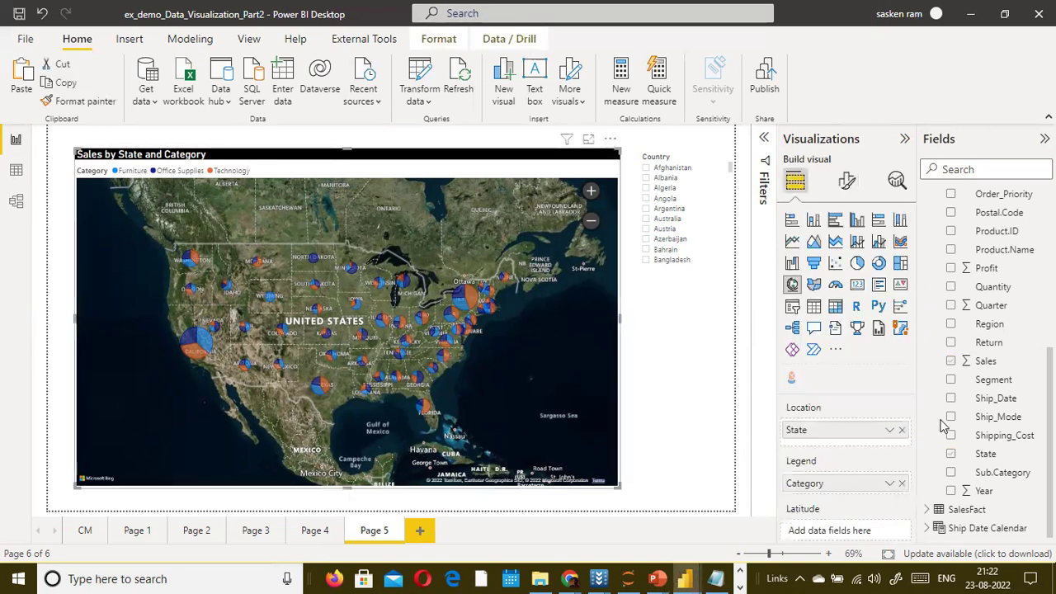
{"action": "left_click", "coordinate": [845, 180]}
{"action": "left_click", "coordinate": [859, 216]}
{"action": "type", "text": "font"}
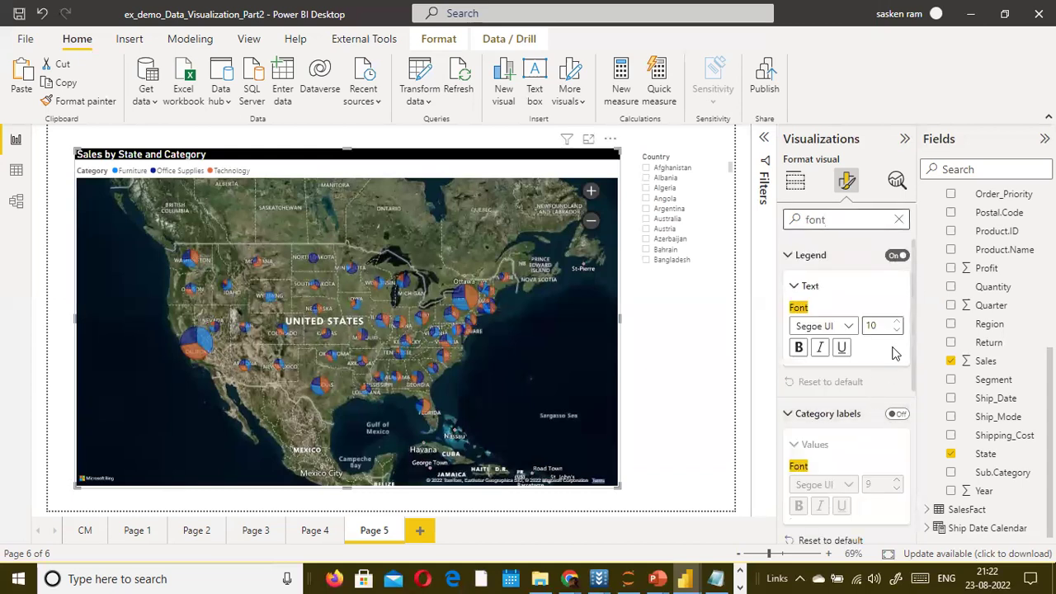
{"action": "left_click", "coordinate": [899, 324]}
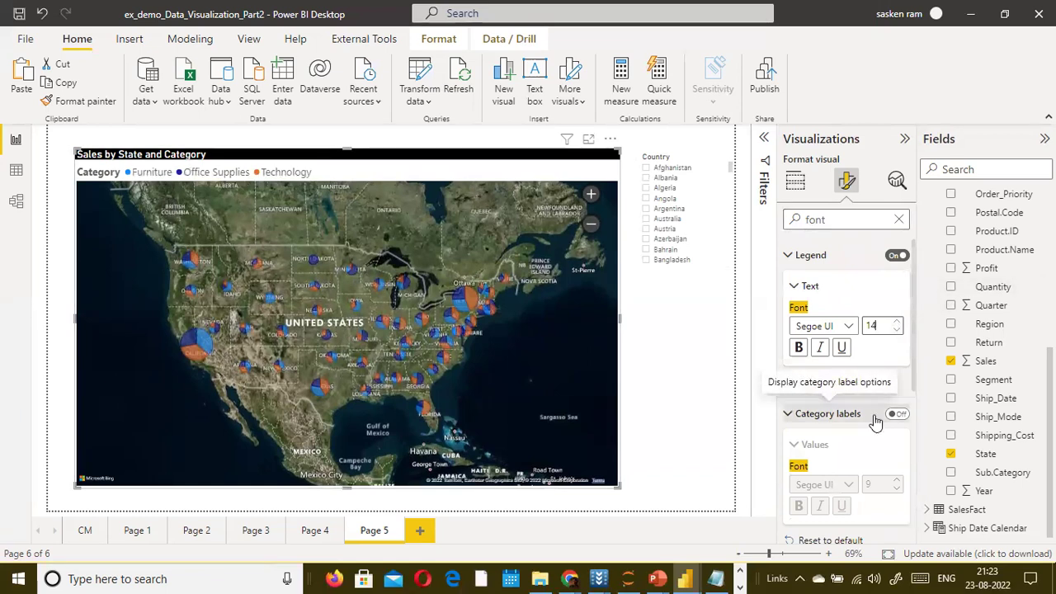
{"action": "scroll", "coordinate": [876, 417], "scroll_direction": "down", "scroll_amount": 3}
{"action": "scroll", "coordinate": [876, 419], "scroll_direction": "down", "scroll_amount": 1}
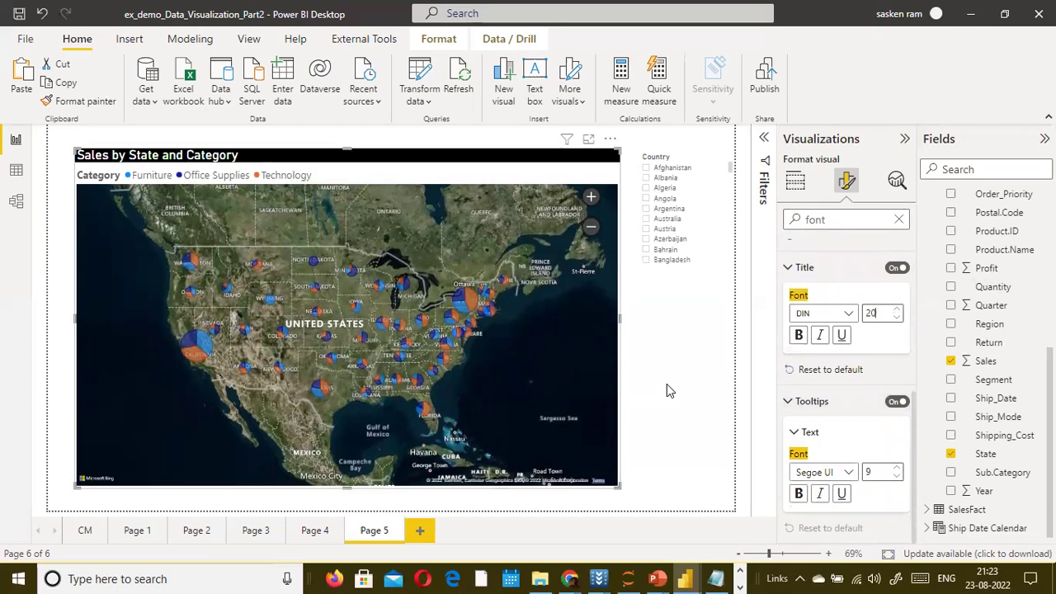
{"action": "left_click", "coordinate": [38, 463]}
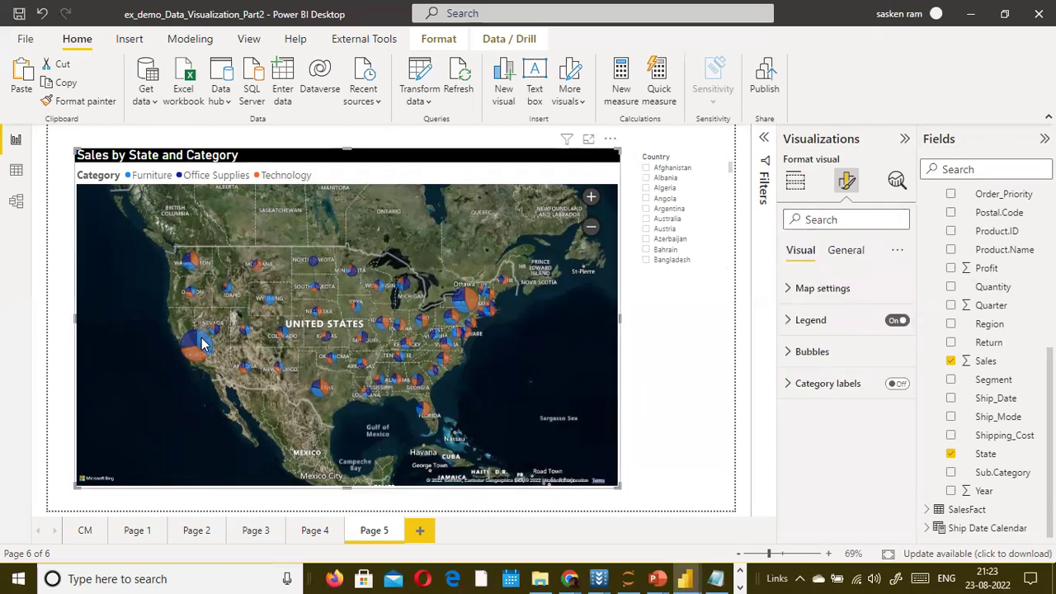
Shift the bubble map slightly to the left on the page and inspect the California bubble's sales details
{"action": "mouse_move", "coordinate": [203, 345]}
{"action": "mouse_move", "coordinate": [380, 160]}
{"action": "left_mouse_down"}
{"action": "mouse_move", "coordinate": [370, 132]}
{"action": "mouse_move", "coordinate": [371, 160]}
{"action": "left_mouse_up"}
{"action": "mouse_move", "coordinate": [195, 353]}
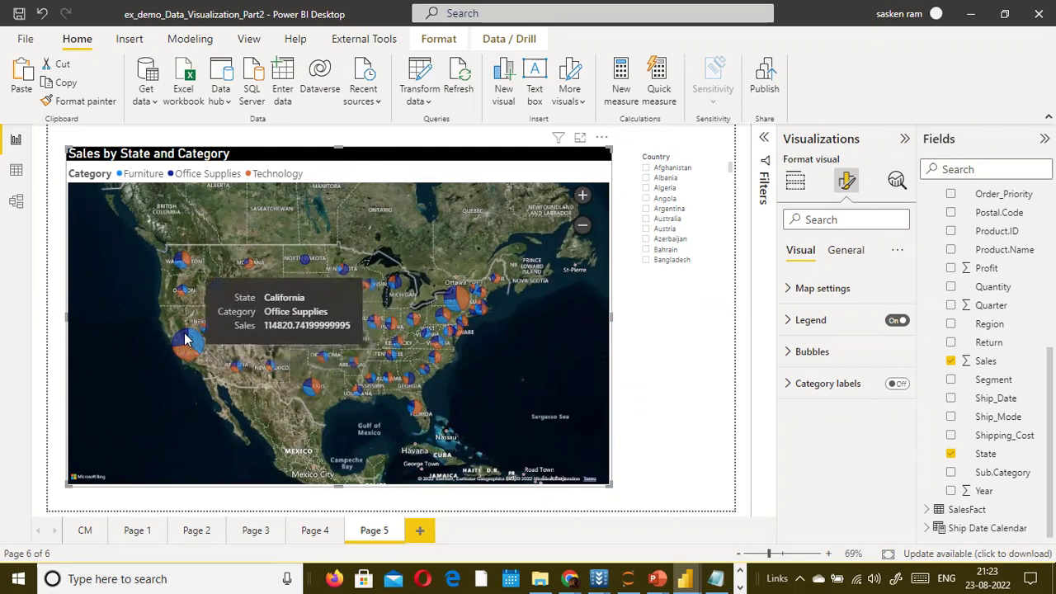
{"action": "left_click", "coordinate": [711, 333]}
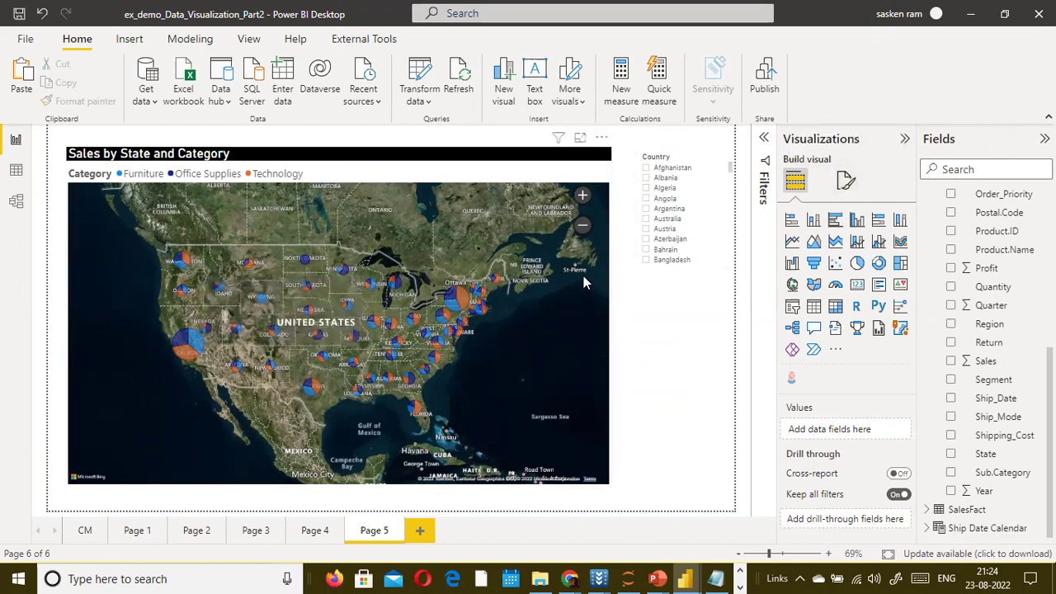
Search the bubble map's formatting options for "label" and turn off the place labels in the map style
{"action": "left_click", "coordinate": [607, 210]}
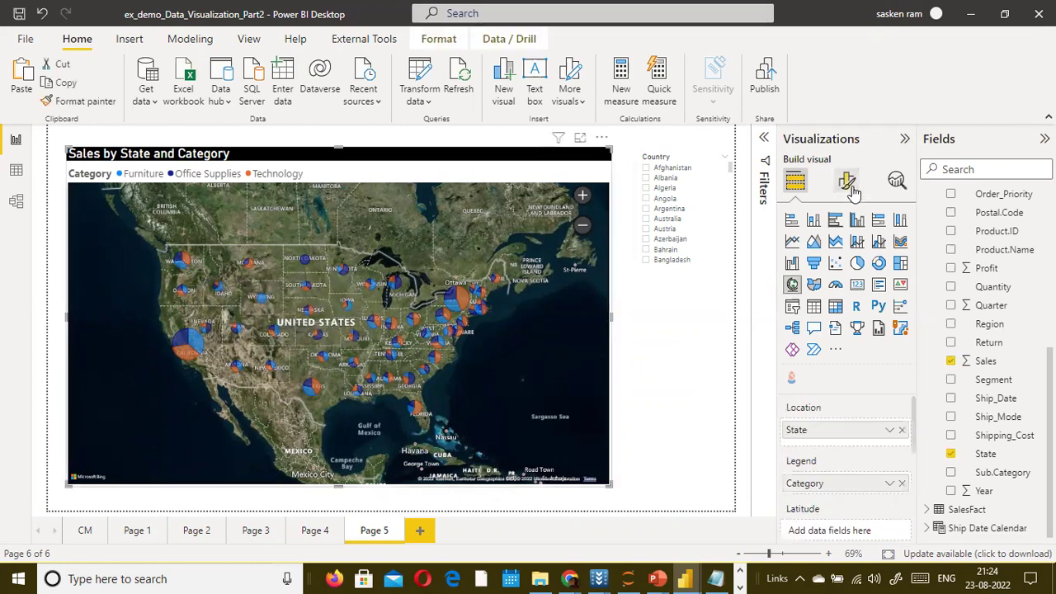
{"action": "left_click", "coordinate": [847, 183]}
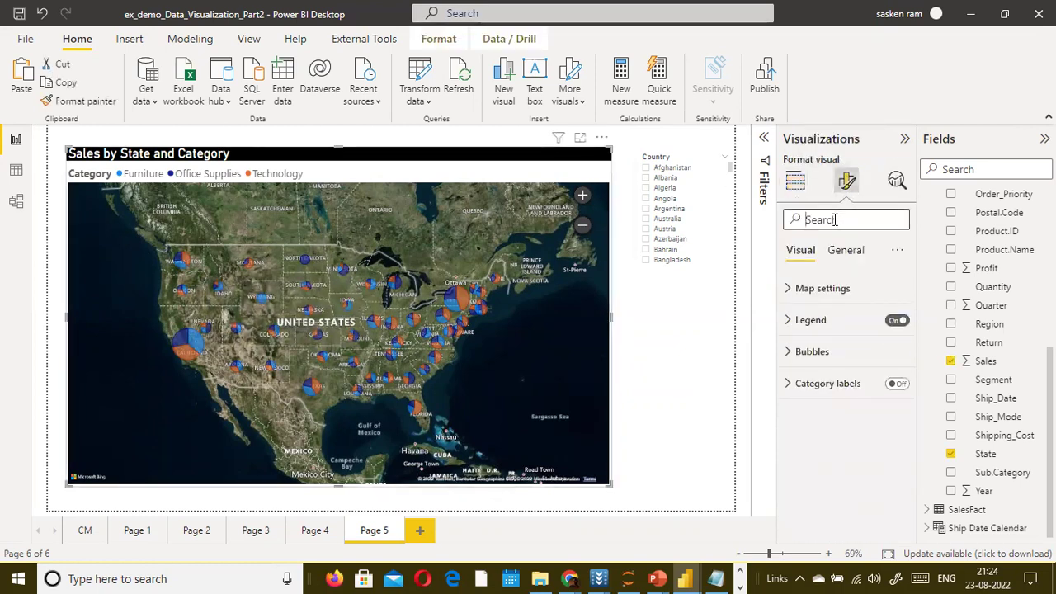
{"action": "left_click", "coordinate": [835, 219]}
{"action": "type", "text": "label"}
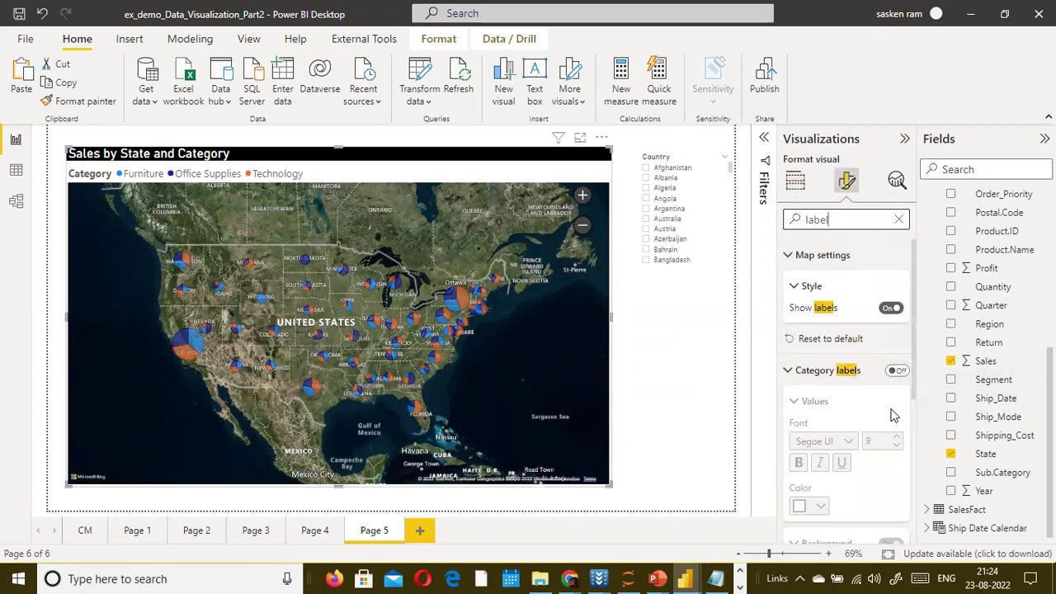
{"action": "scroll", "coordinate": [891, 392], "scroll_direction": "down", "scroll_amount": 3}
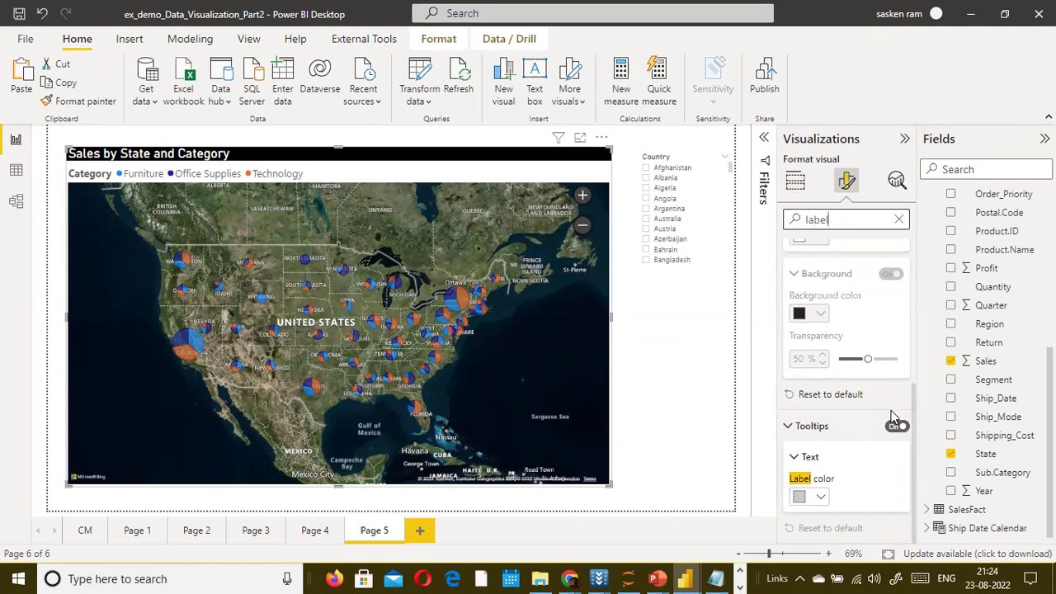
{"action": "scroll", "coordinate": [893, 396], "scroll_direction": "up", "scroll_amount": 4}
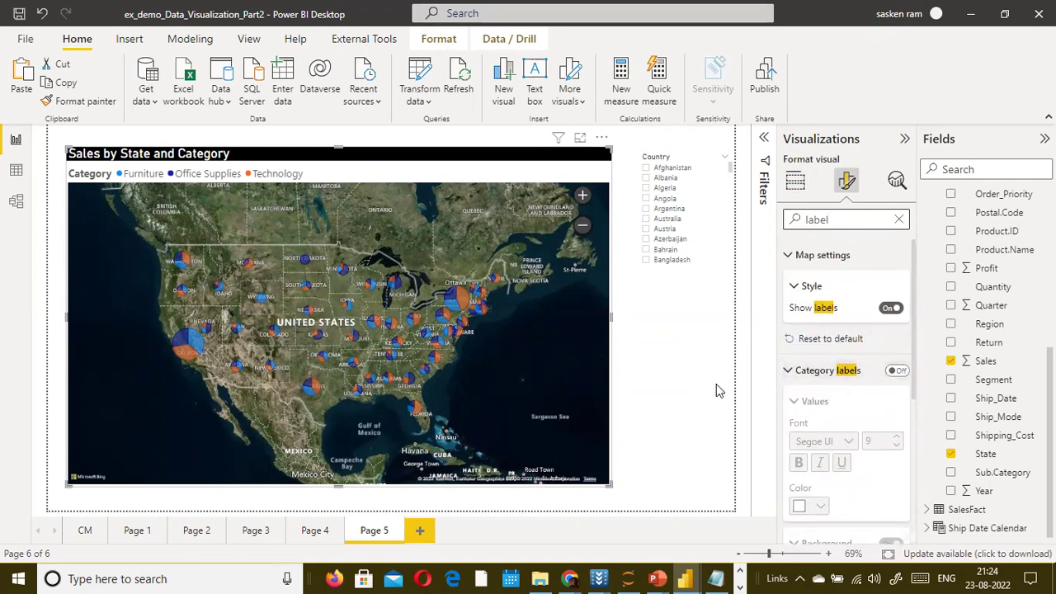
{"action": "left_click", "coordinate": [892, 313]}
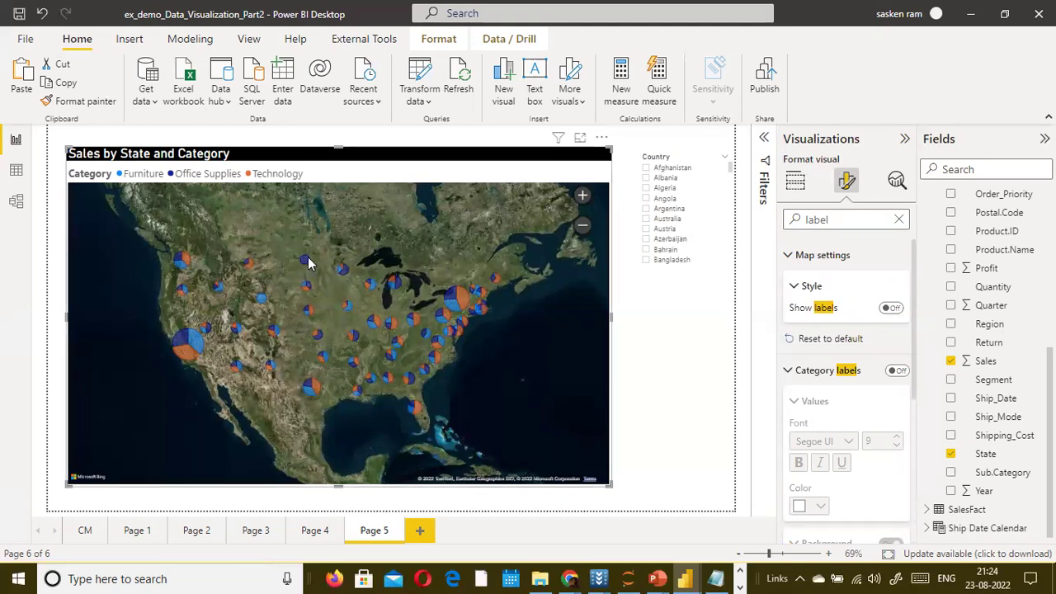
Inspect the bubbles without place labels, then switch the labels on and off for comparison, leaving them on
{"action": "mouse_move", "coordinate": [302, 261]}
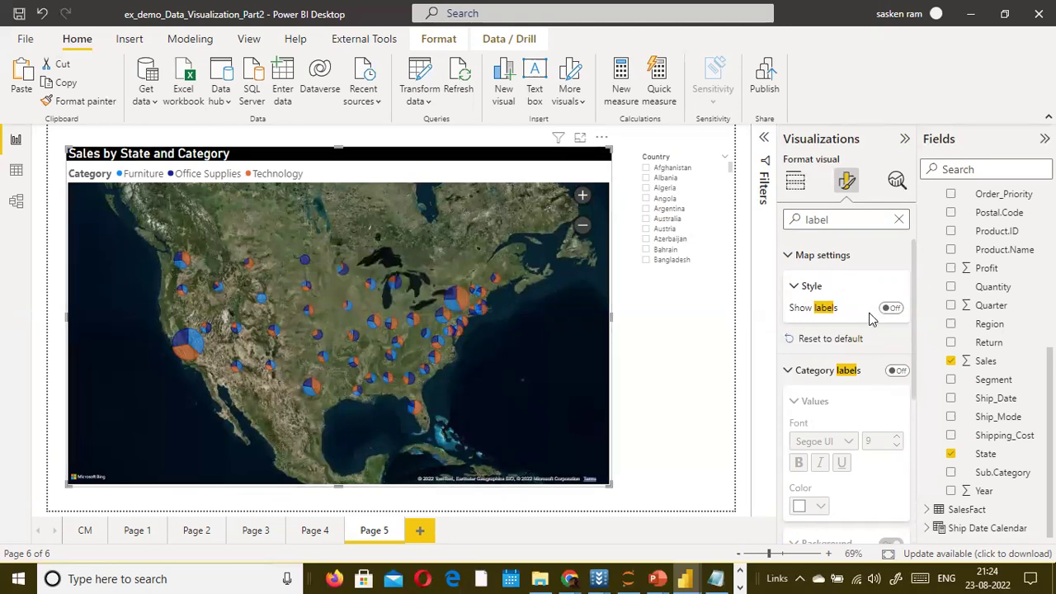
{"action": "mouse_move", "coordinate": [371, 286]}
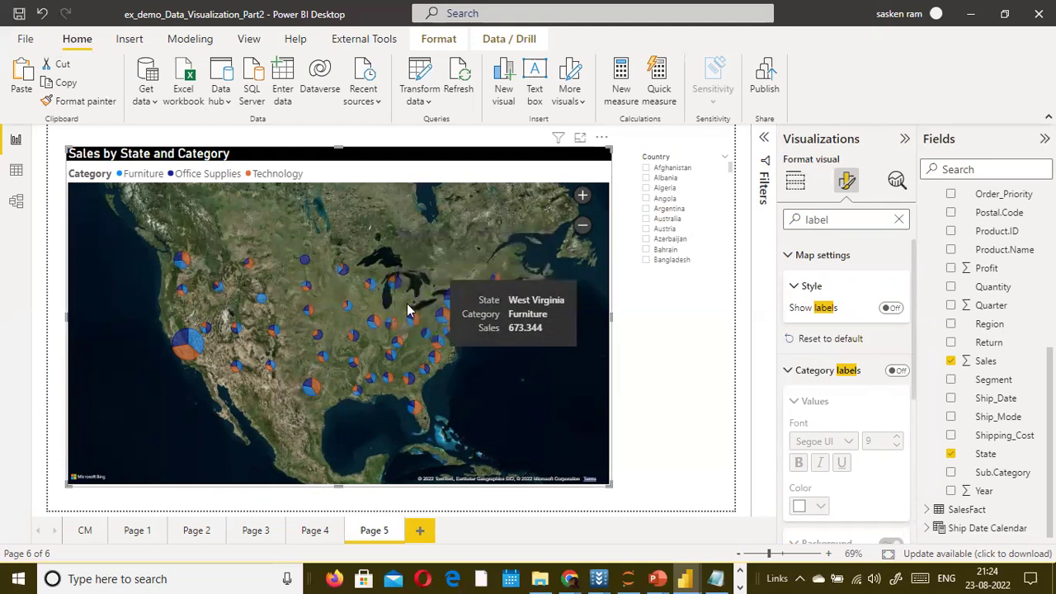
{"action": "left_click", "coordinate": [892, 308]}
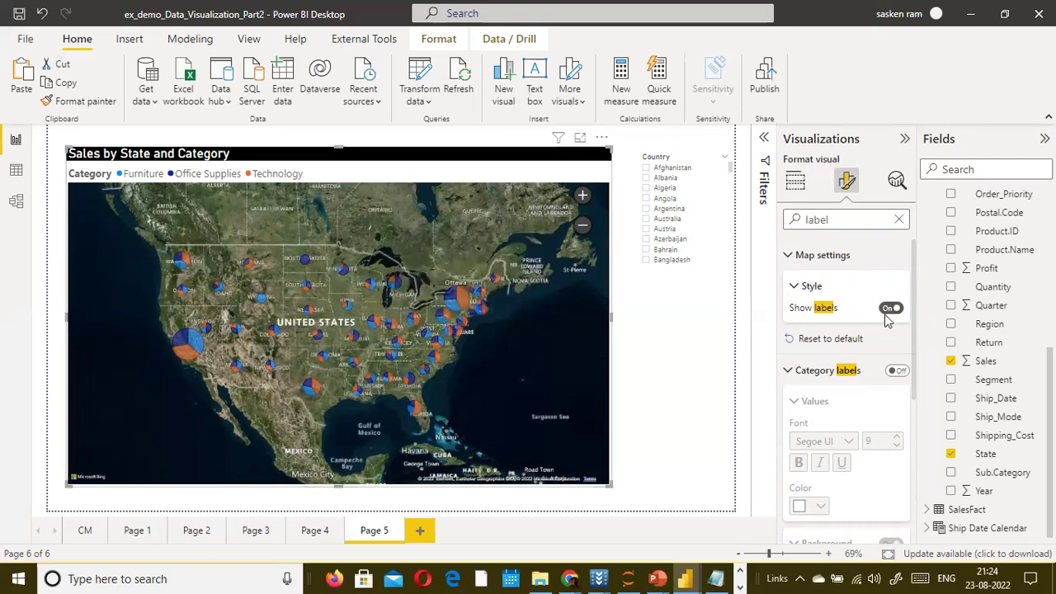
{"action": "left_click", "coordinate": [888, 314]}
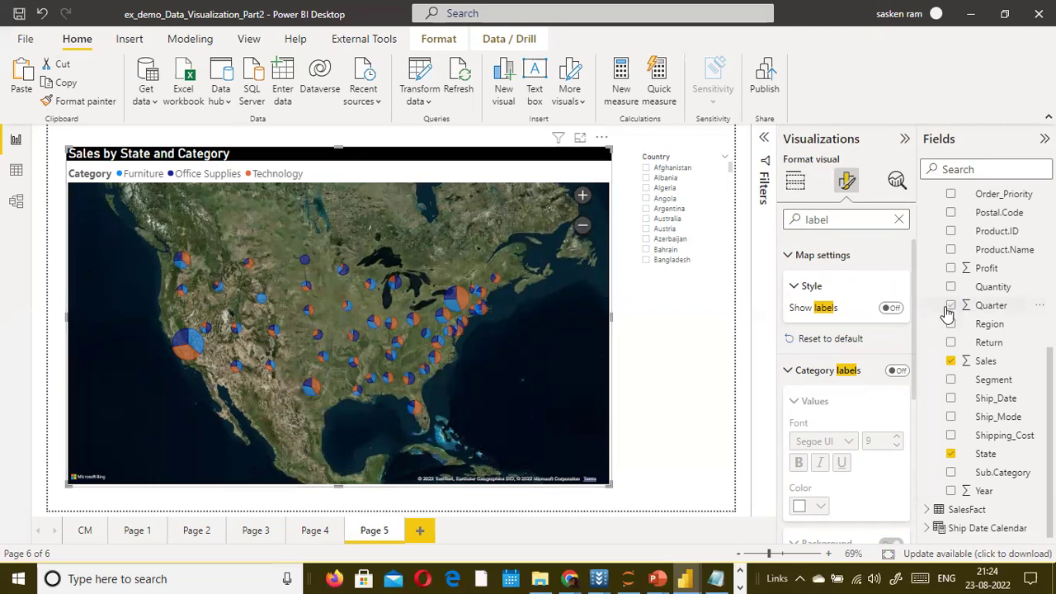
{"action": "left_click", "coordinate": [892, 309]}
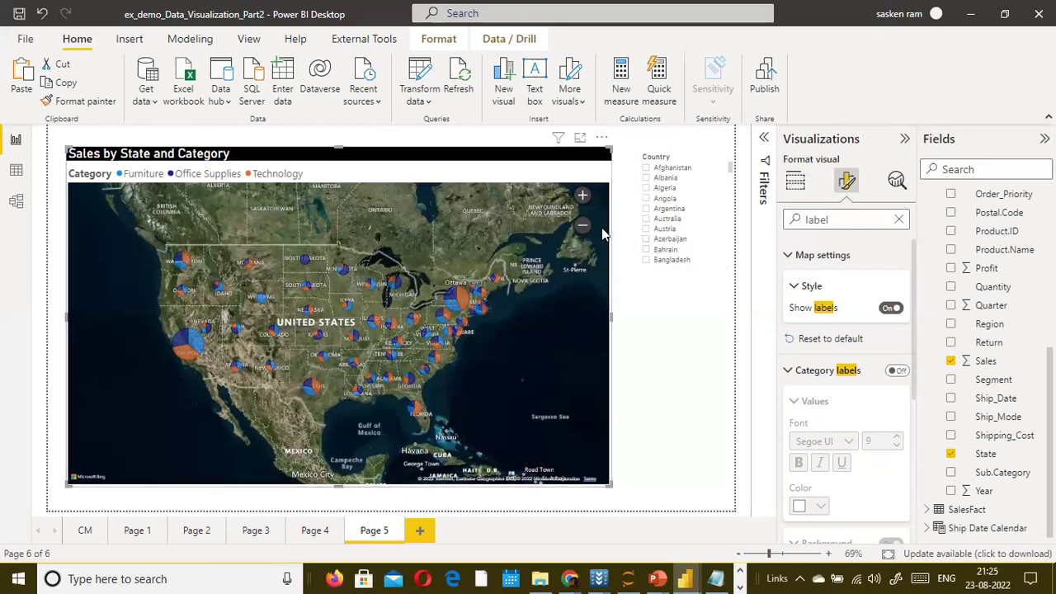
Zoom the bubble map in on the central states, out to the whole continent, and back to the United States
{"action": "left_click", "coordinate": [583, 196]}
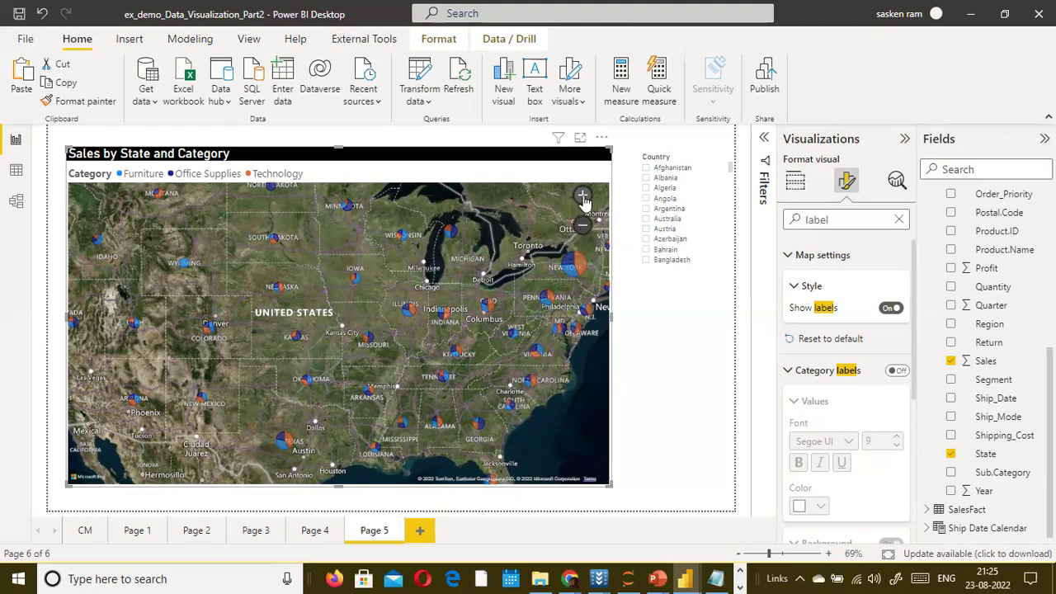
{"action": "left_click", "coordinate": [583, 197]}
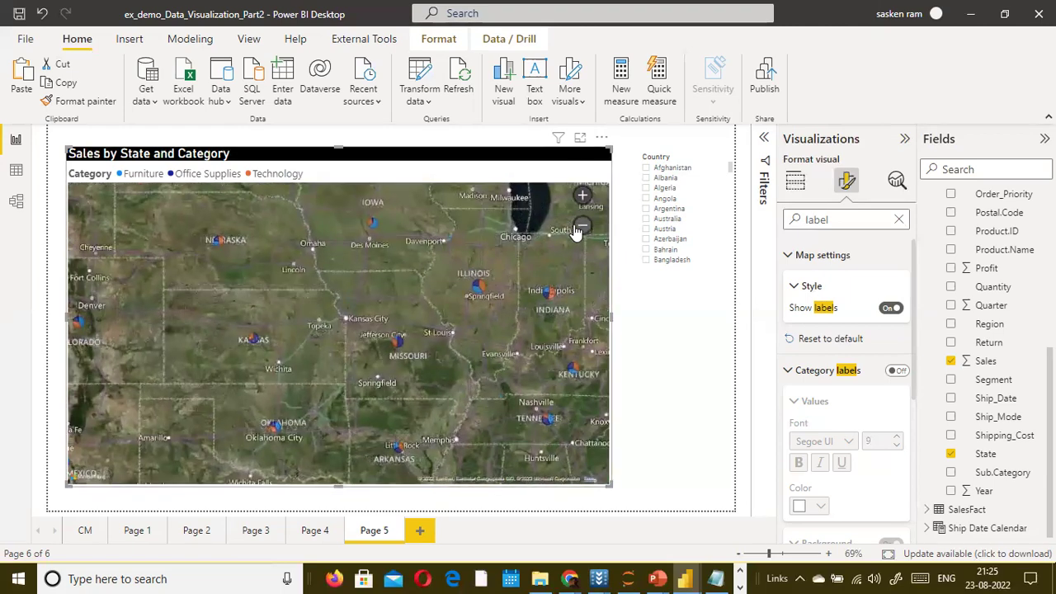
{"action": "left_click", "coordinate": [578, 227]}
{"action": "left_click", "coordinate": [577, 228]}
{"action": "left_click", "coordinate": [577, 228]}
{"action": "left_click", "coordinate": [577, 228]}
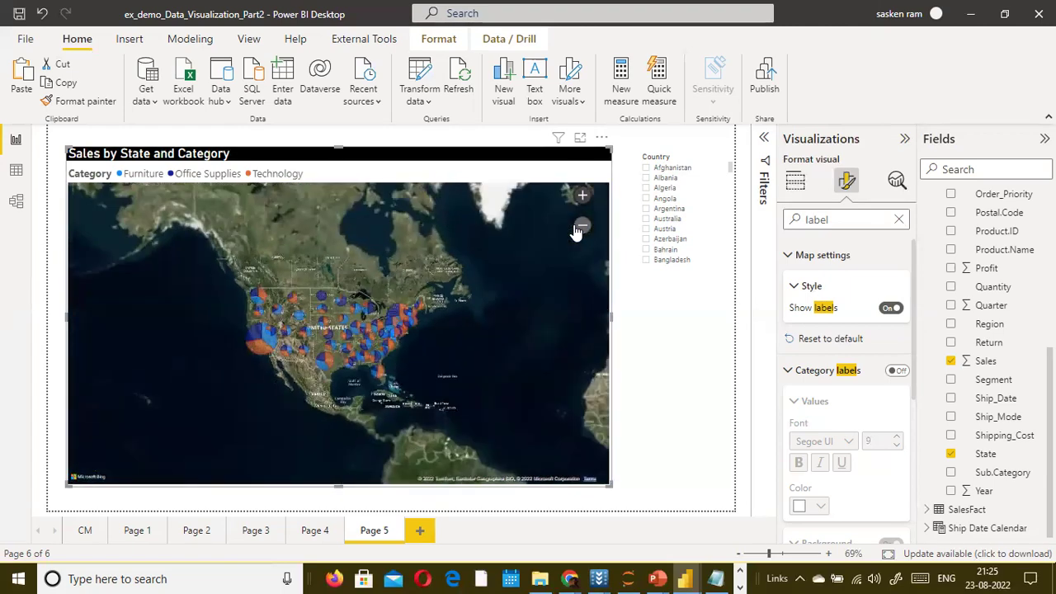
{"action": "left_click", "coordinate": [584, 198]}
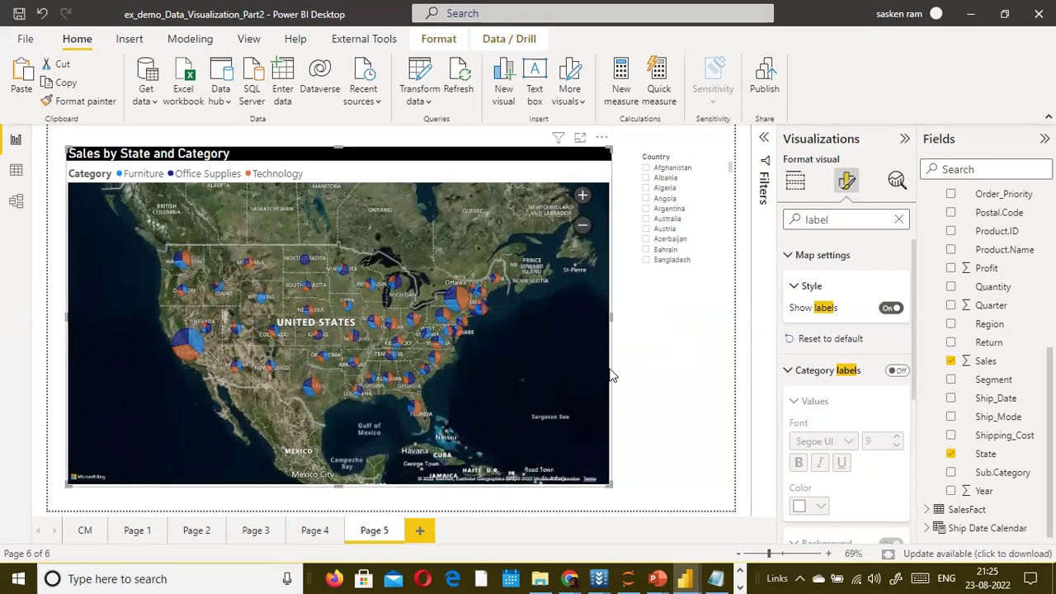
Compare the filled map on Page 4 with the bubble map on Page 5, returning to Page 4
{"action": "left_click", "coordinate": [310, 530]}
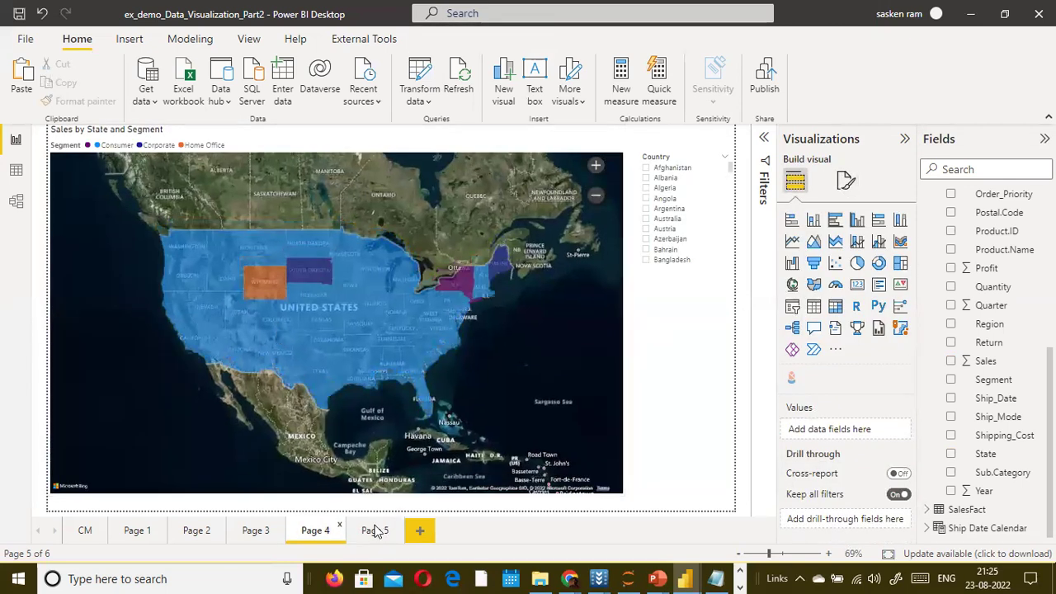
{"action": "left_click", "coordinate": [368, 524]}
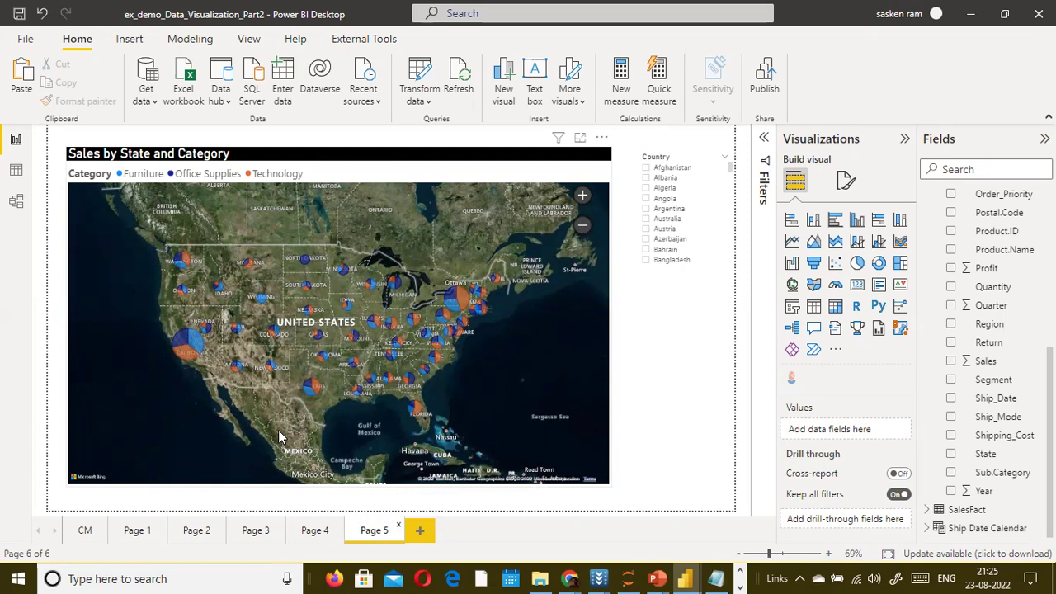
{"action": "left_click", "coordinate": [301, 532]}
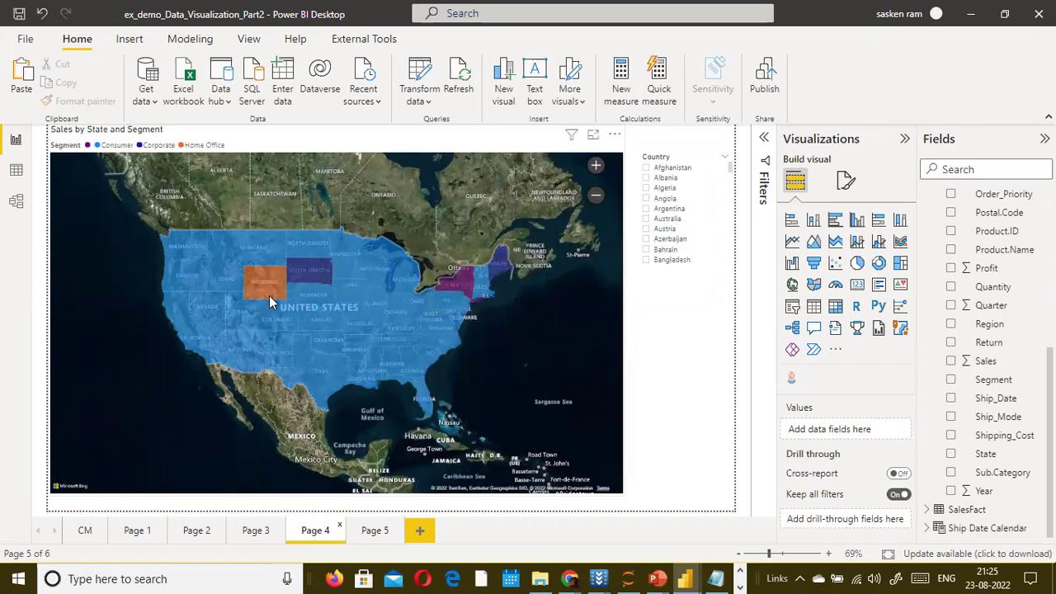
Replace Segment with Category in the legend of the filled map on Page 4
{"action": "left_click", "coordinate": [503, 350]}
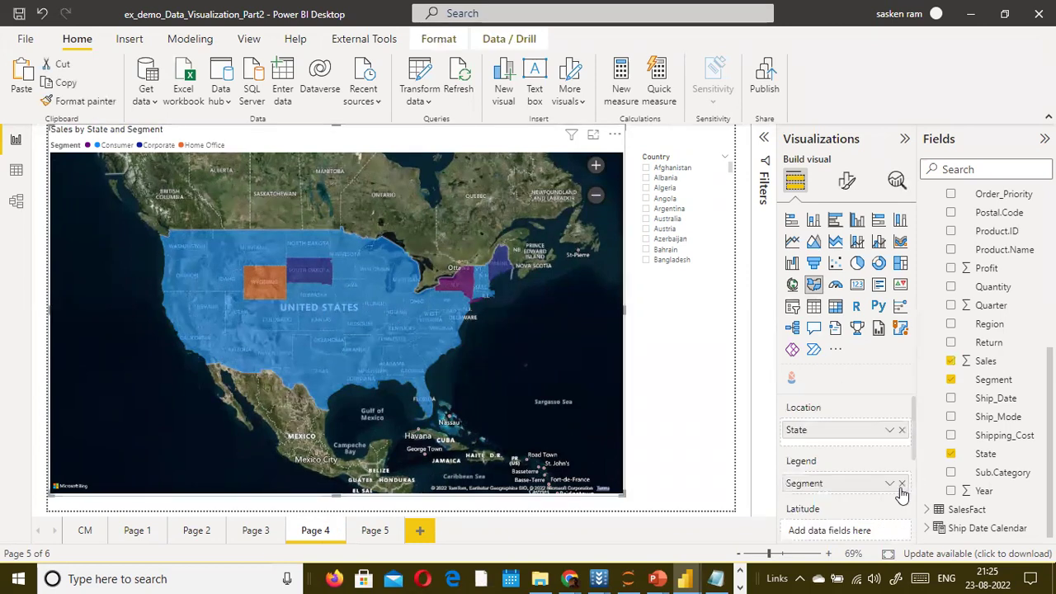
{"action": "left_click", "coordinate": [902, 483]}
{"action": "scroll", "coordinate": [995, 340], "scroll_direction": "up", "scroll_amount": 5}
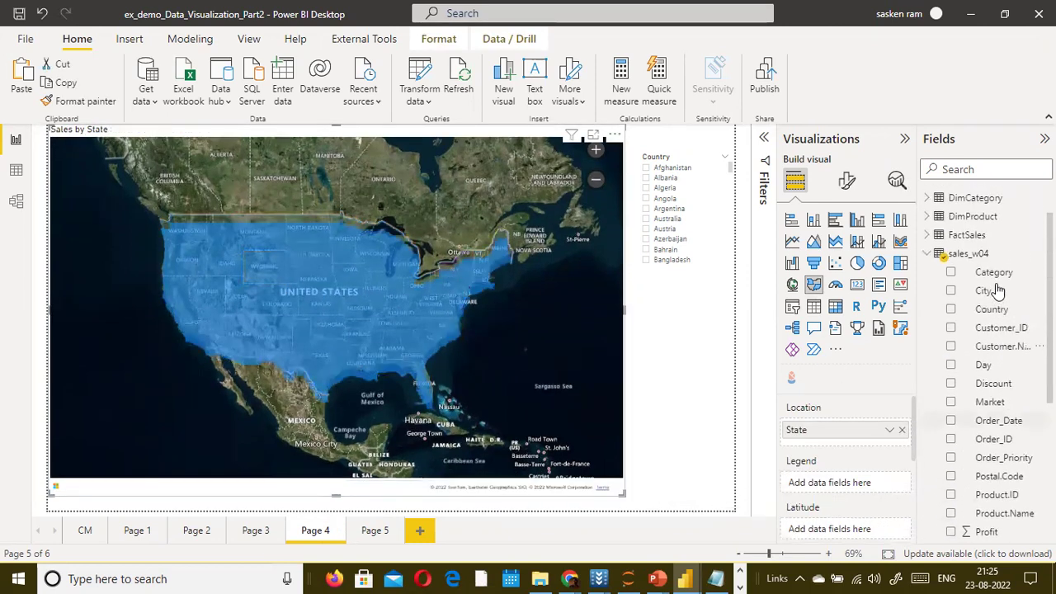
{"action": "left_click_drag", "start_coordinate": [833, 499], "coordinate": [859, 486]}
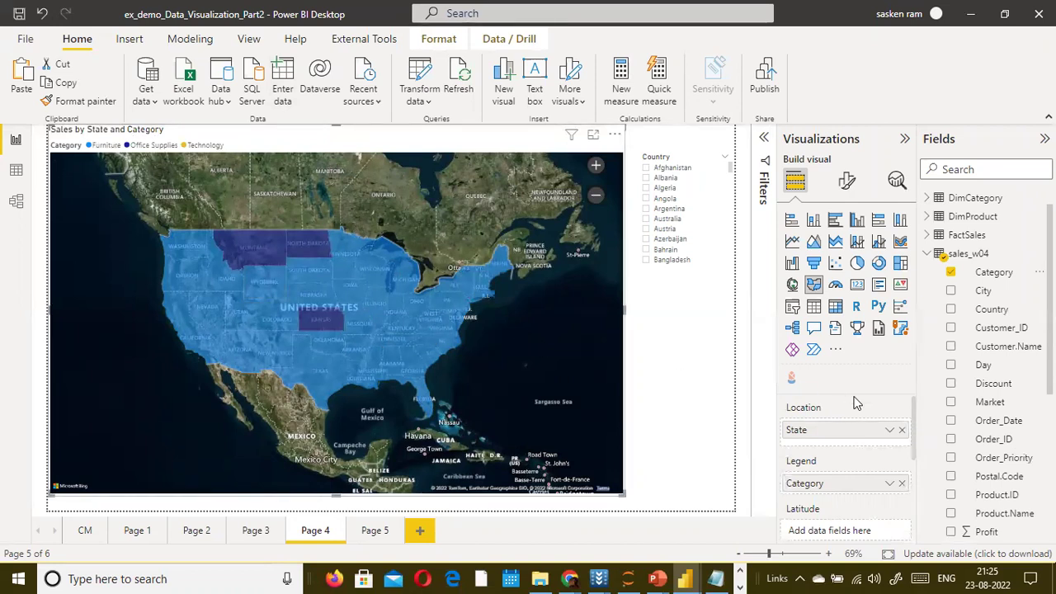
Remove Category from the filled map's legend and put Segment back in its place
{"action": "left_click", "coordinate": [902, 485]}
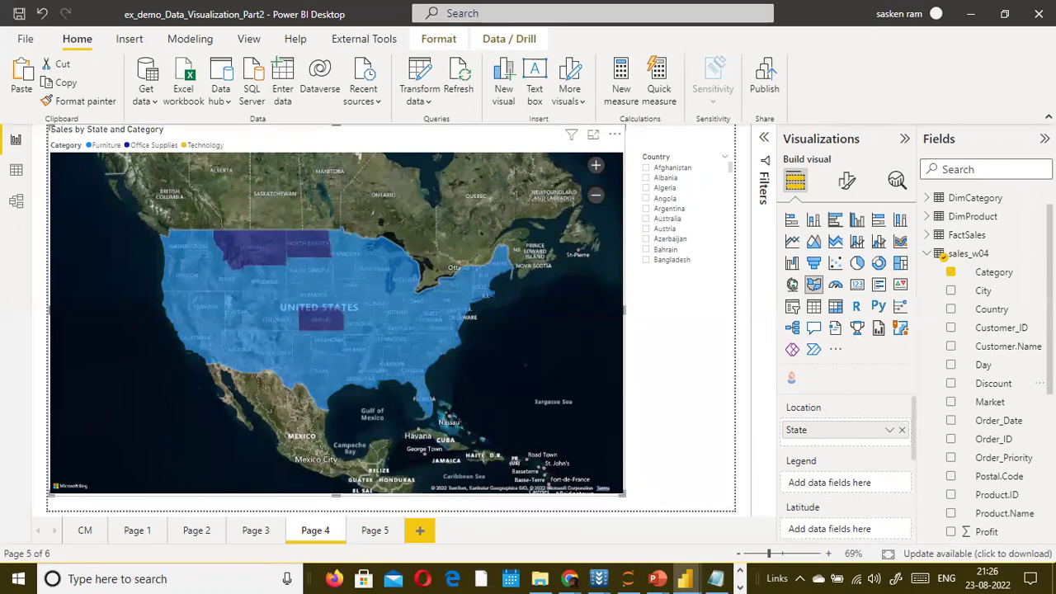
{"action": "scroll", "coordinate": [990, 412], "scroll_direction": "down", "scroll_amount": 3}
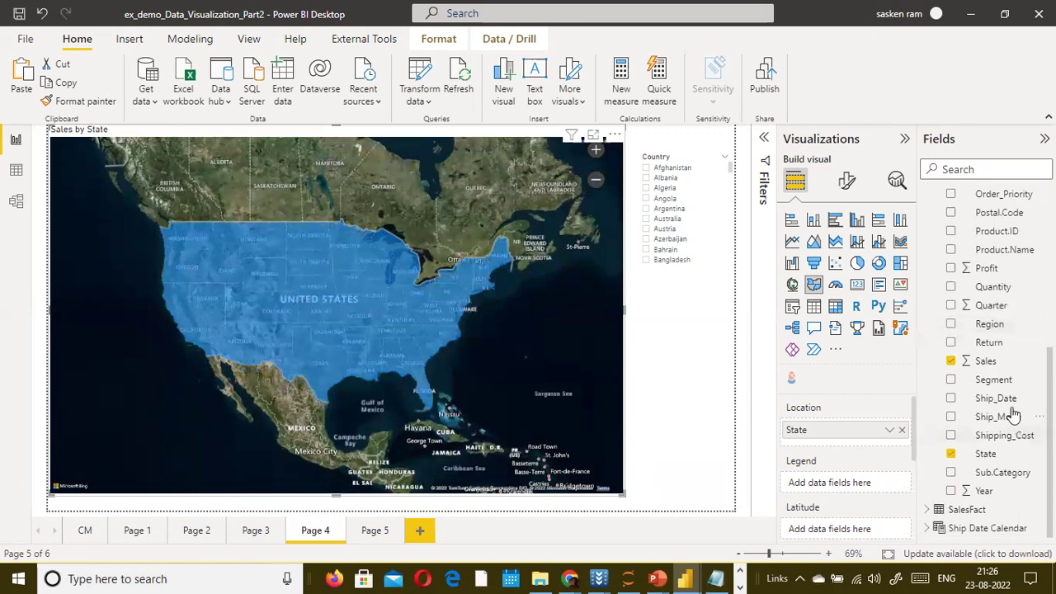
{"action": "left_click_drag", "start_coordinate": [1000, 383], "coordinate": [862, 487]}
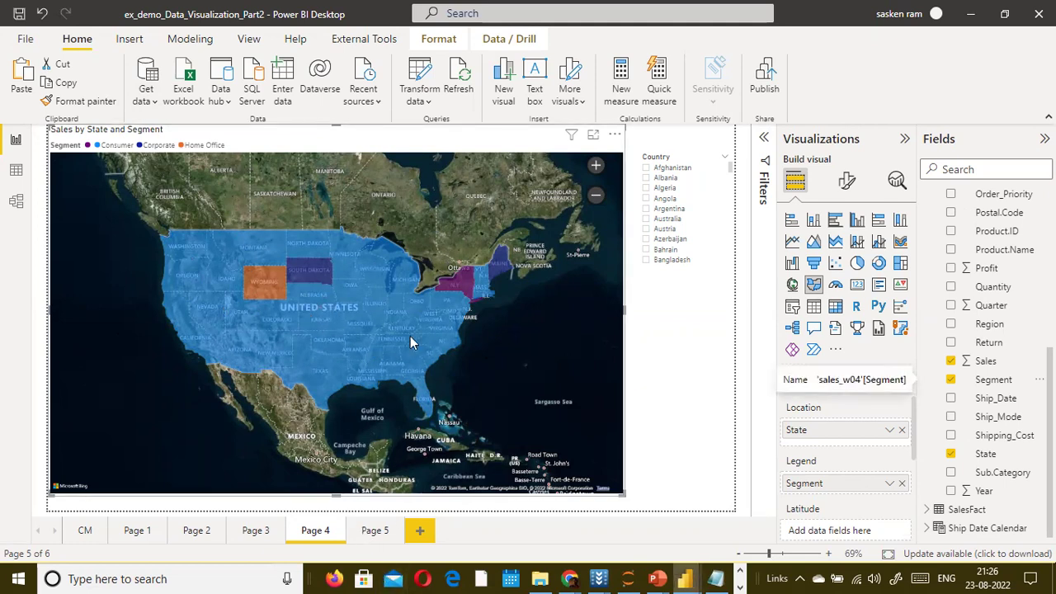
Revisit the bubble map on Page 5 and add a new blank report page
{"action": "left_click", "coordinate": [361, 535]}
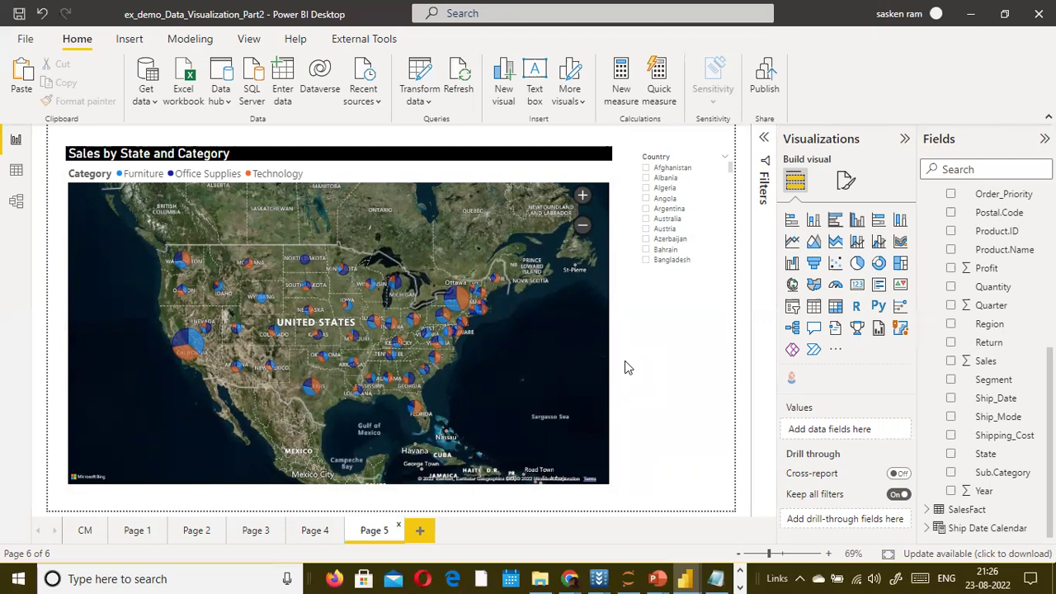
{"action": "left_click", "coordinate": [419, 530]}
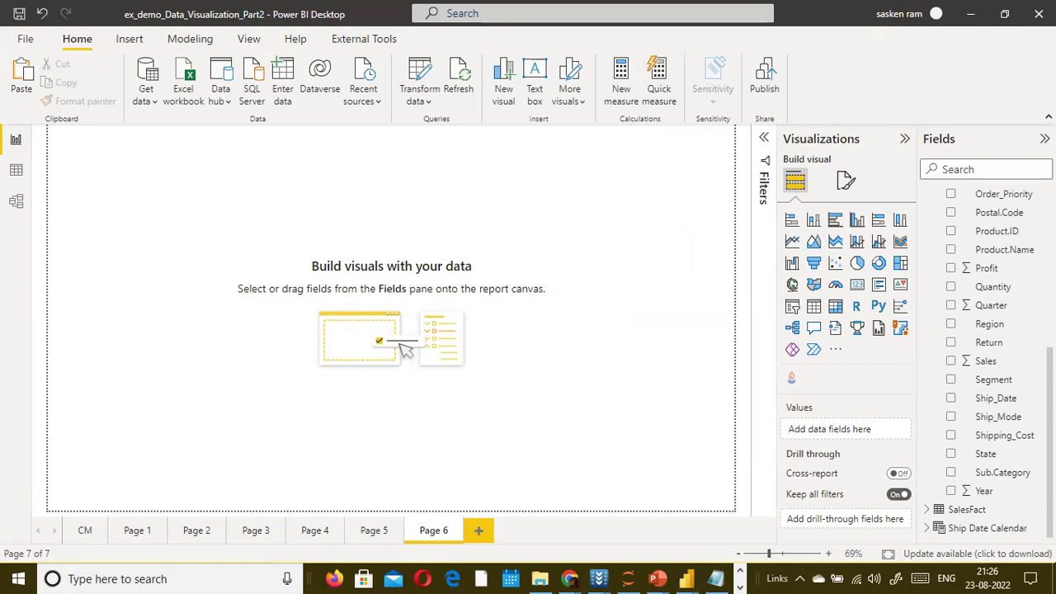
{"action": "left_click", "coordinate": [834, 349]}
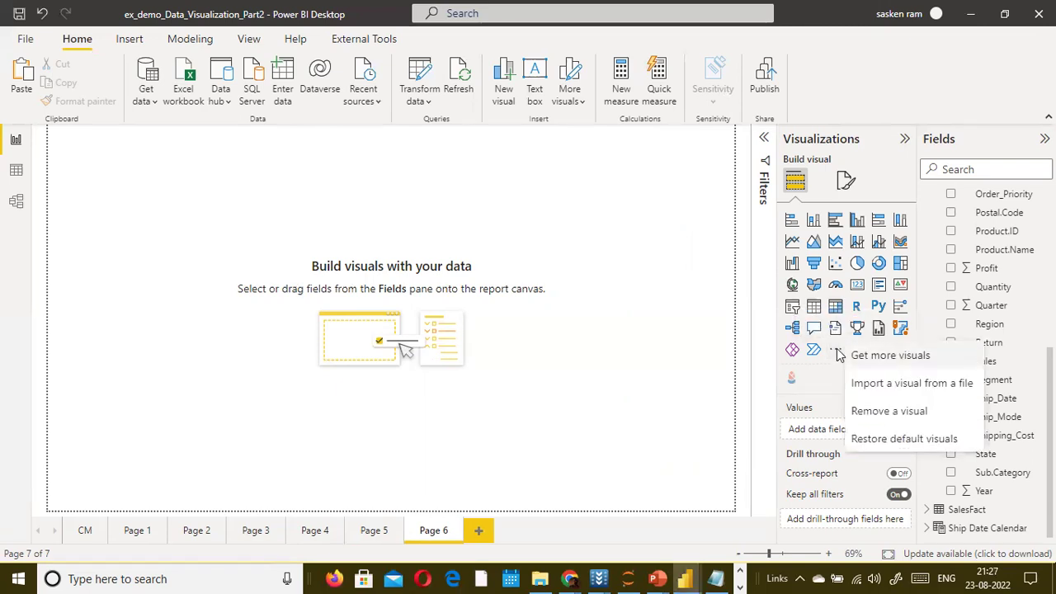
{"action": "left_click", "coordinate": [816, 391]}
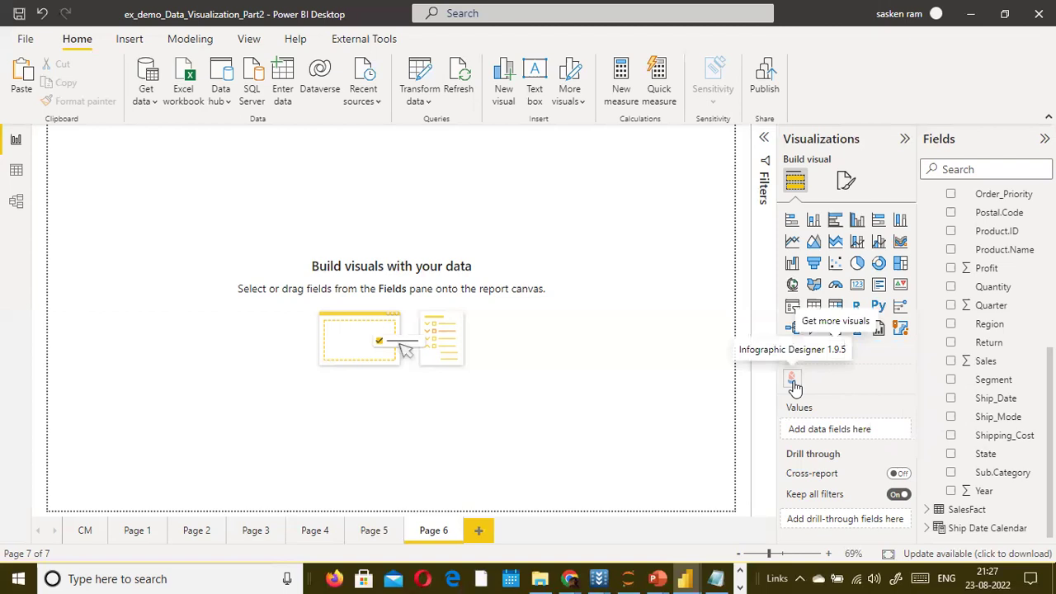
{"action": "right_click", "coordinate": [794, 382]}
{"action": "key", "text": "Escape"}
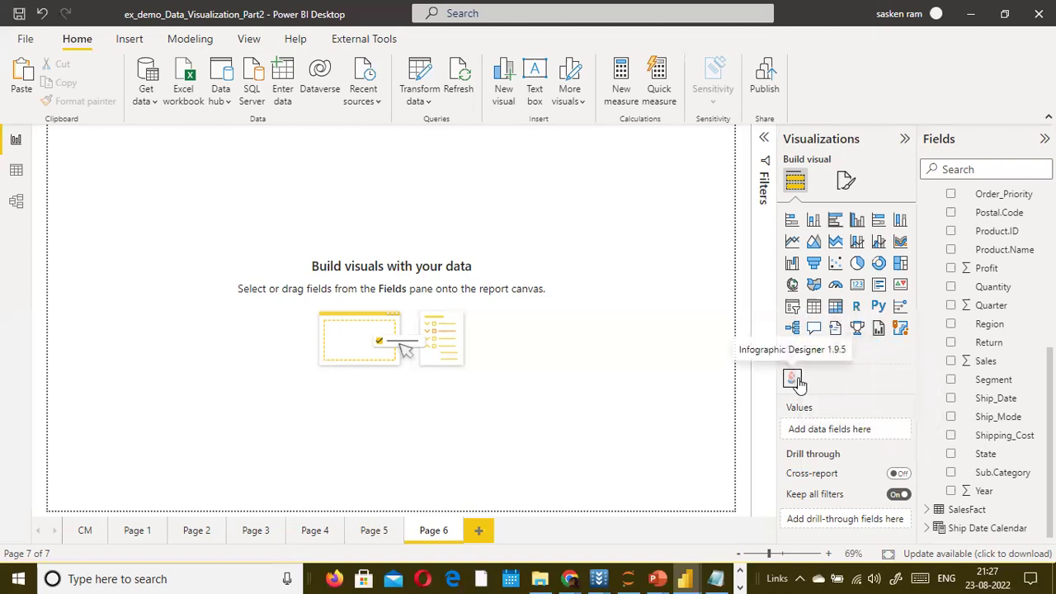
{"action": "right_click", "coordinate": [795, 381]}
{"action": "key", "text": "Escape"}
{"action": "left_click", "coordinate": [835, 350]}
{"action": "left_click", "coordinate": [699, 387]}
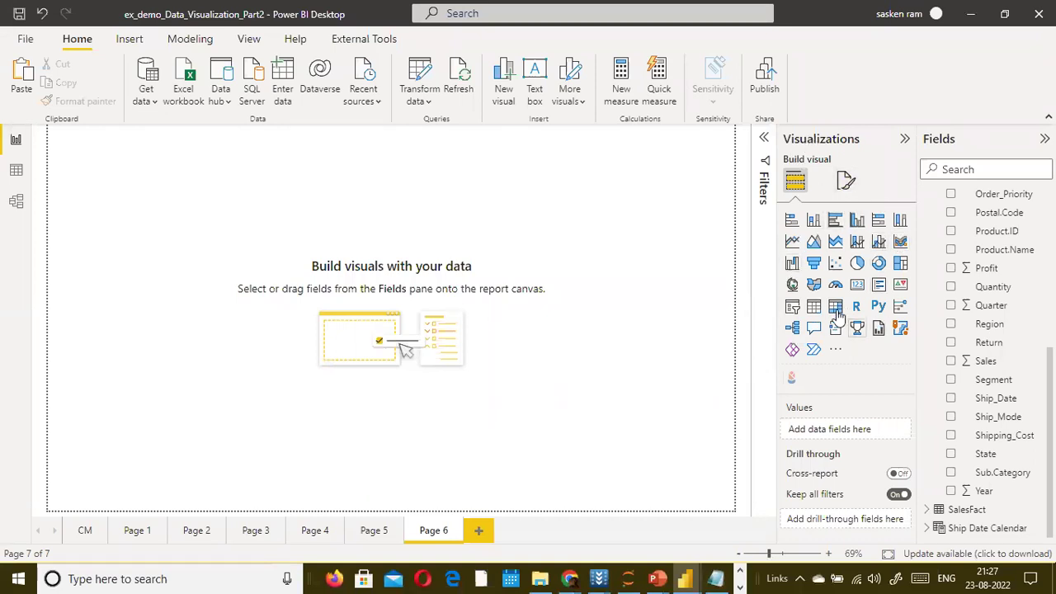
Browse the online gallery of Power BI visuals, search it for "infographic", look through the results, and close it
{"action": "left_click", "coordinate": [836, 351]}
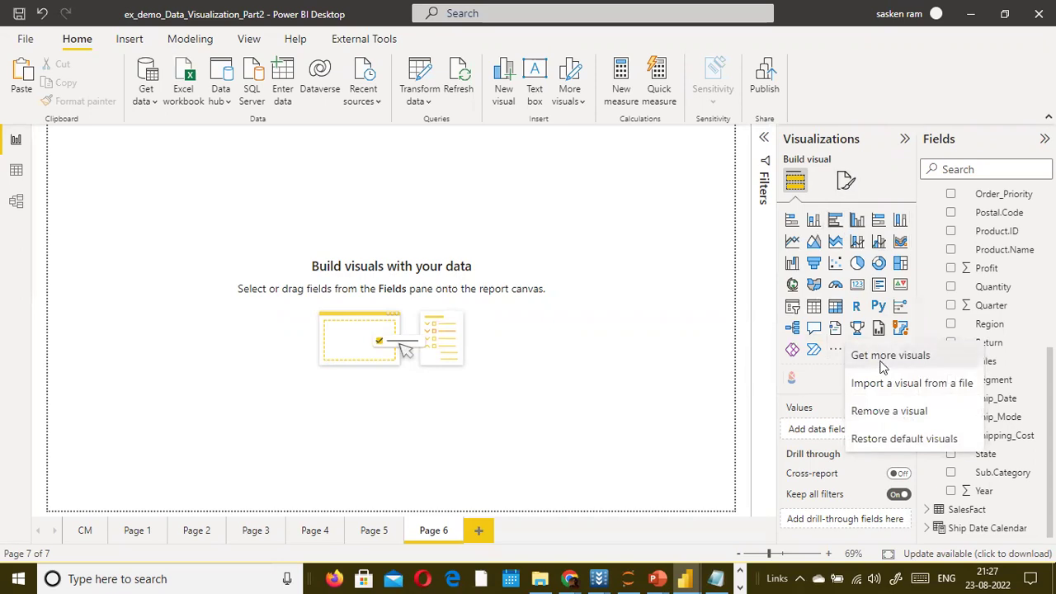
{"action": "left_click", "coordinate": [890, 356]}
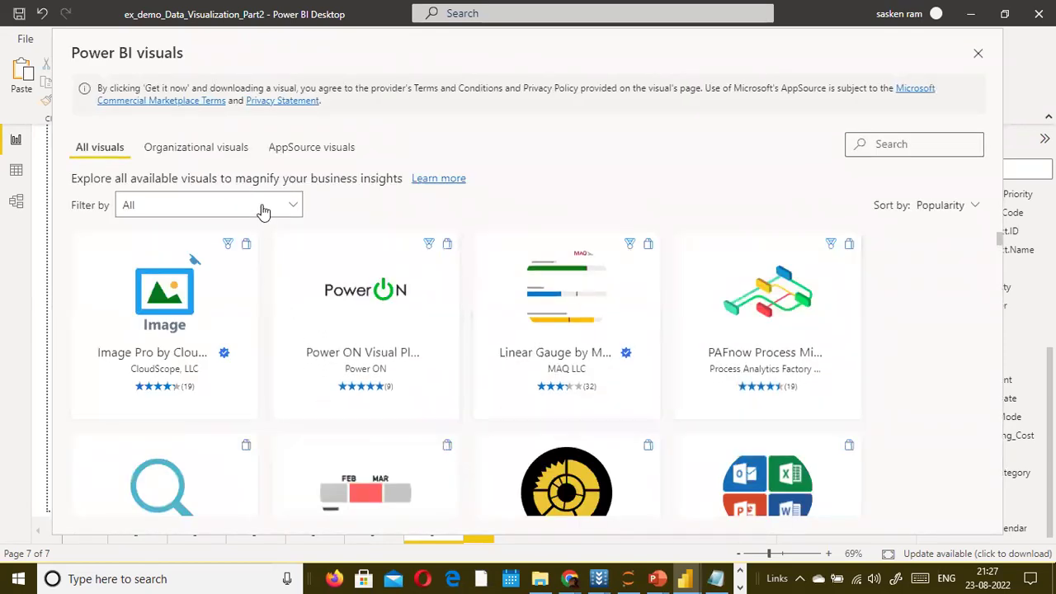
{"action": "left_click", "coordinate": [977, 53]}
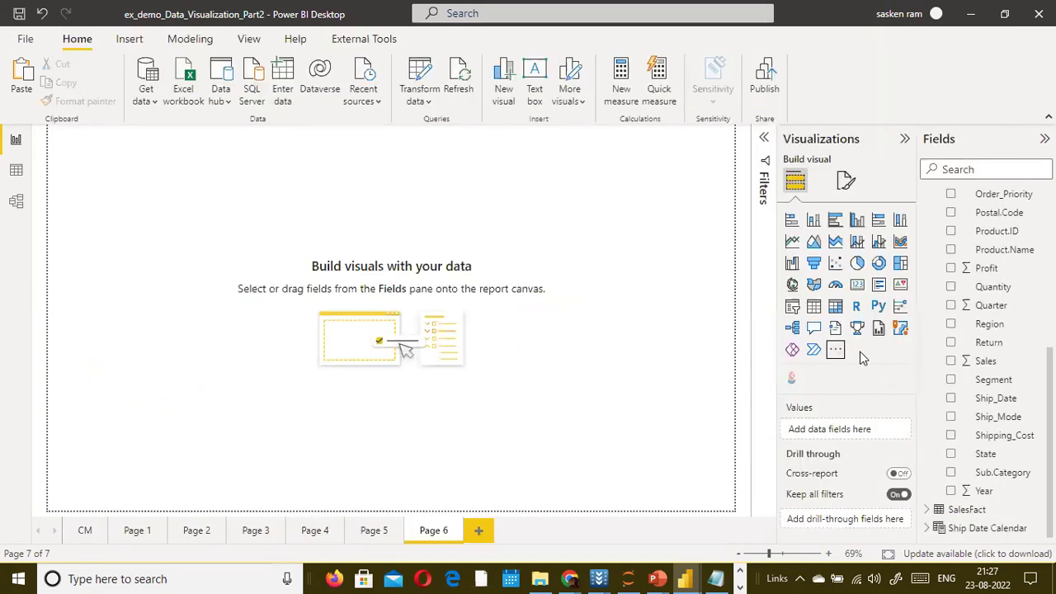
{"action": "left_click", "coordinate": [836, 350]}
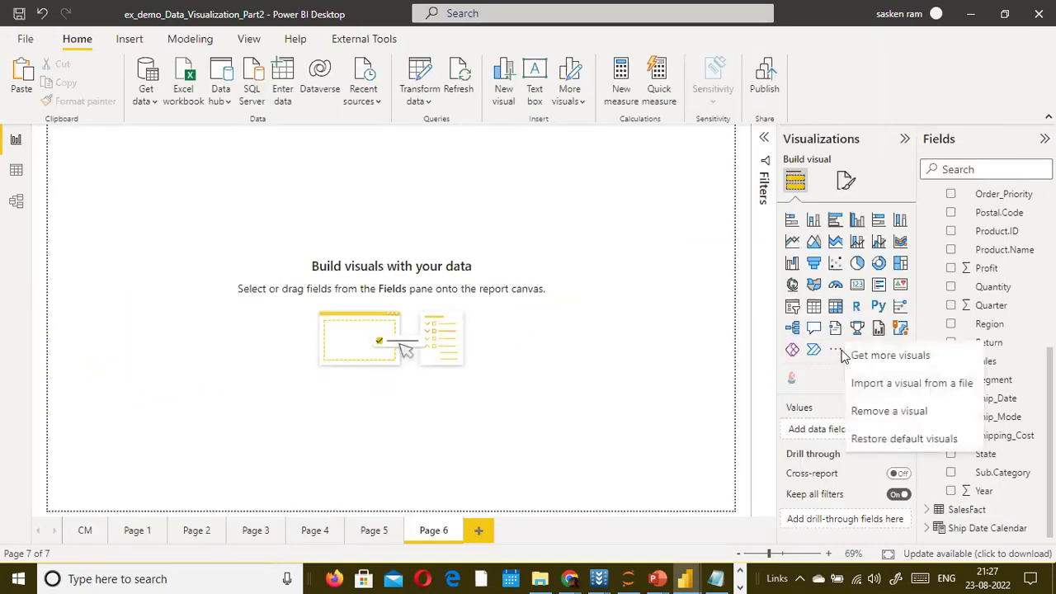
{"action": "left_click", "coordinate": [908, 355]}
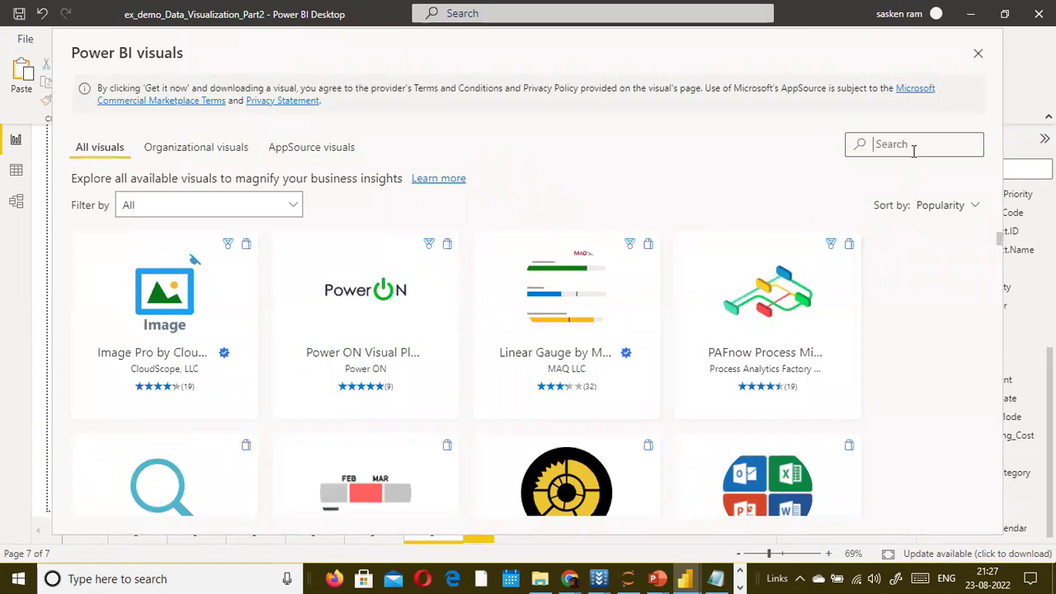
{"action": "type", "text": "info"}
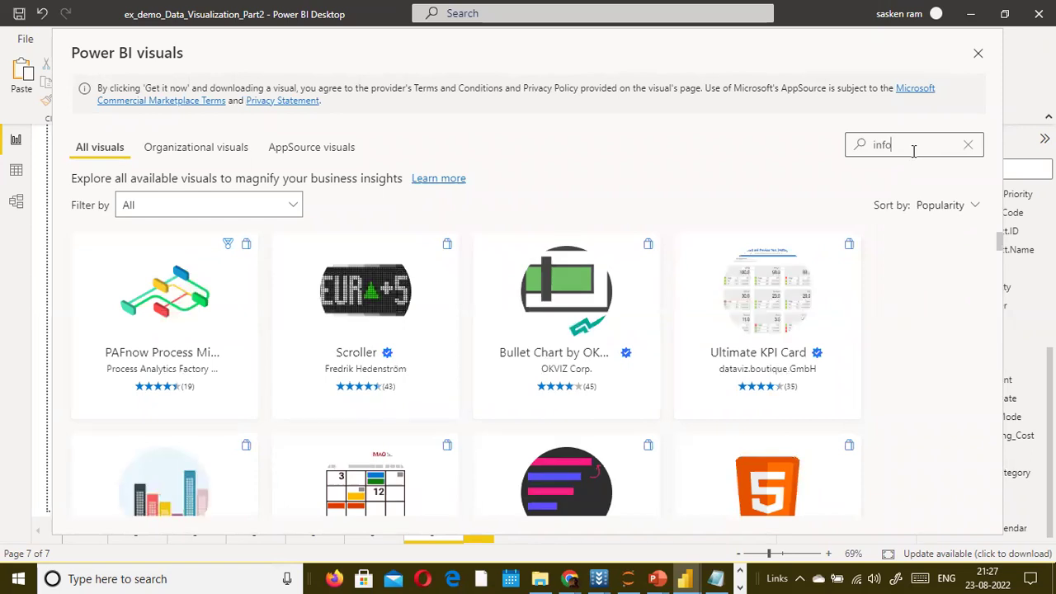
{"action": "type", "text": "grap"}
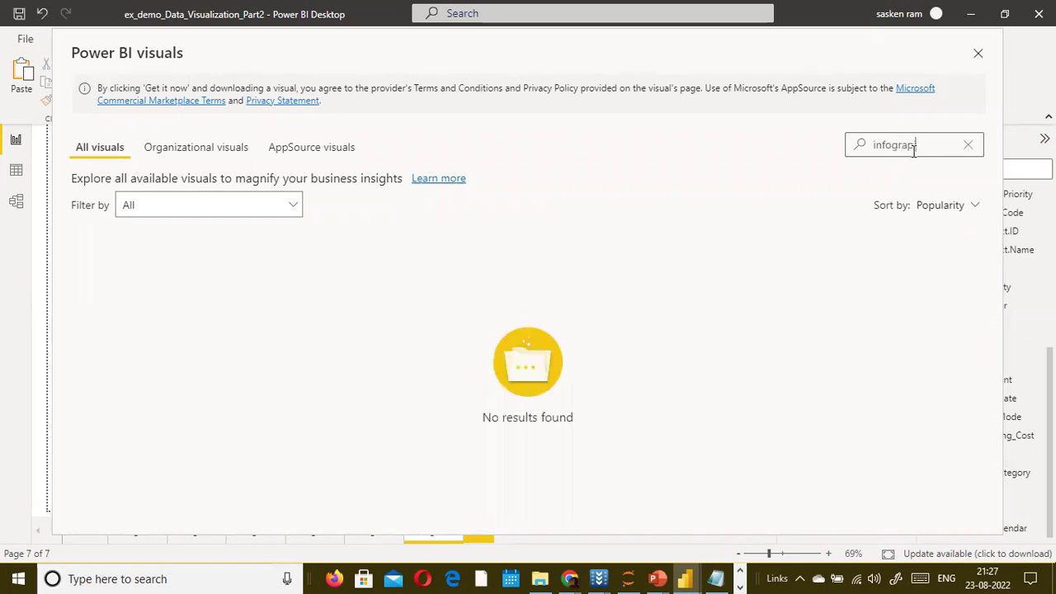
{"action": "type", "text": "h"}
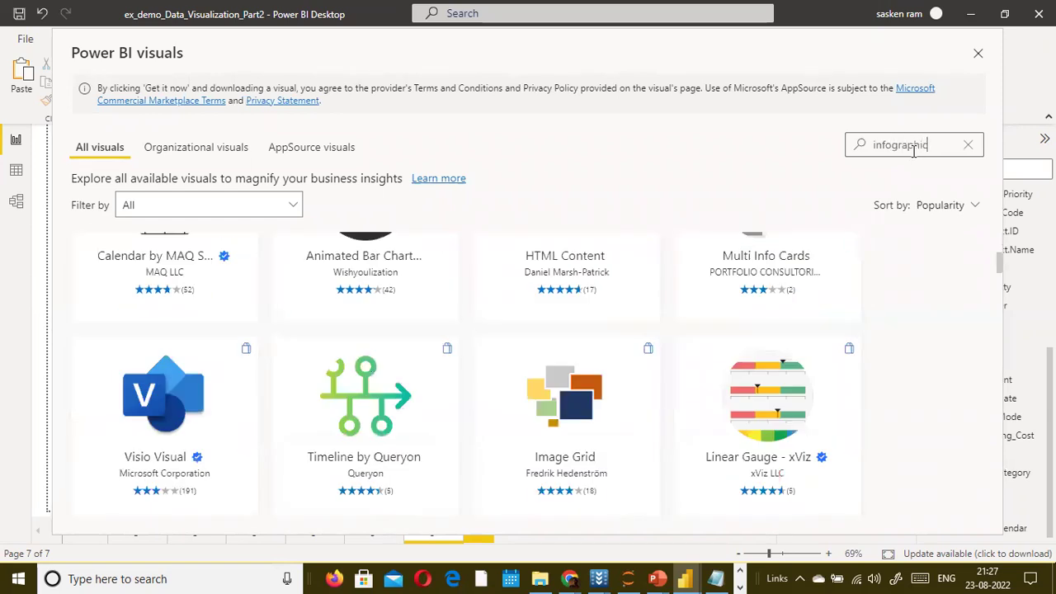
{"action": "type", "text": "ic"}
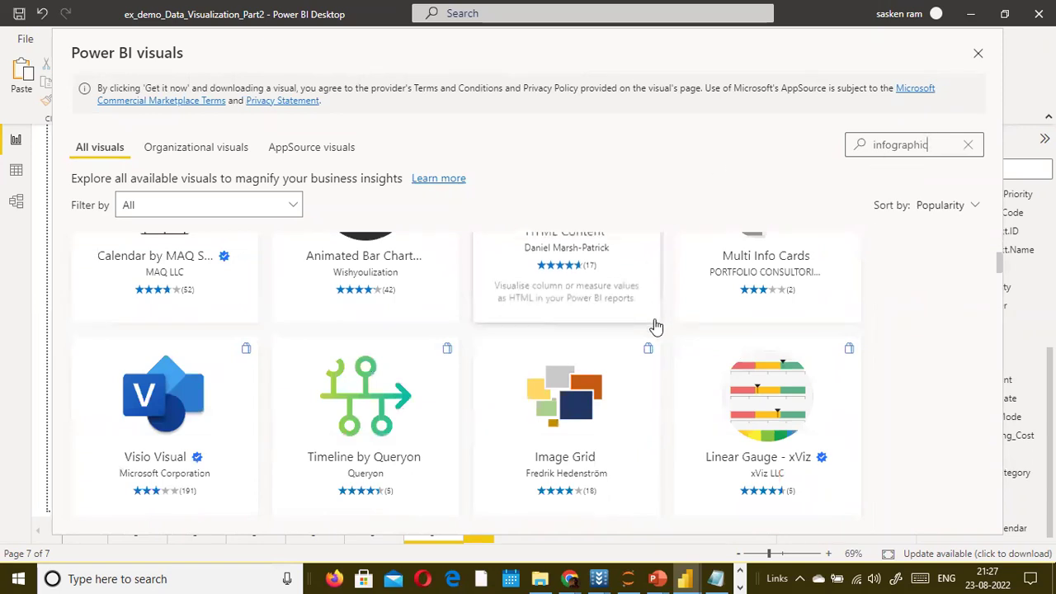
{"action": "scroll", "coordinate": [653, 325], "scroll_direction": "down", "scroll_amount": 2}
{"action": "scroll", "coordinate": [653, 326], "scroll_direction": "up", "scroll_amount": 2}
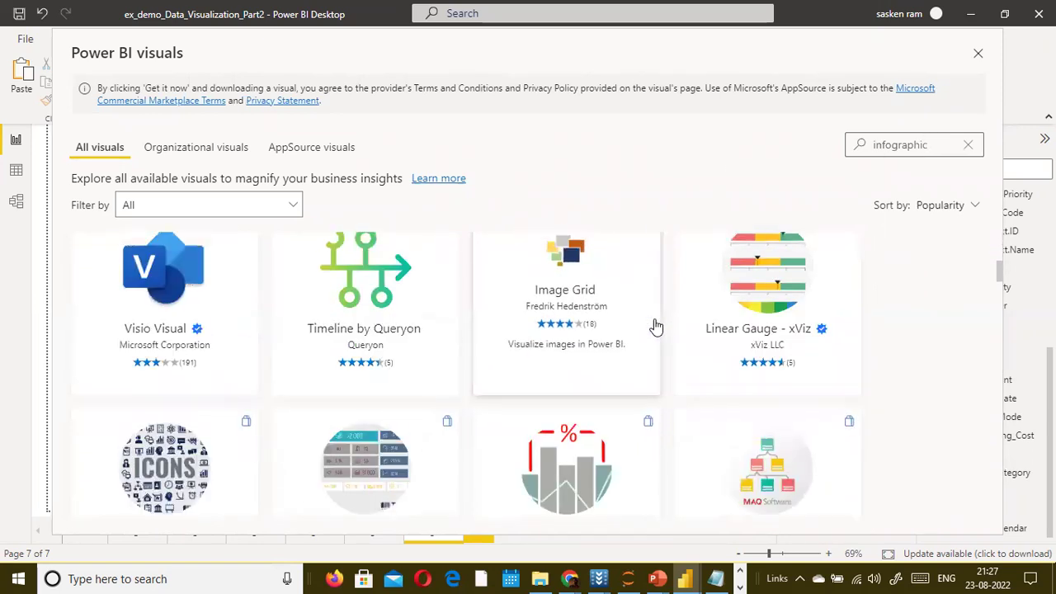
{"action": "left_click", "coordinate": [977, 54]}
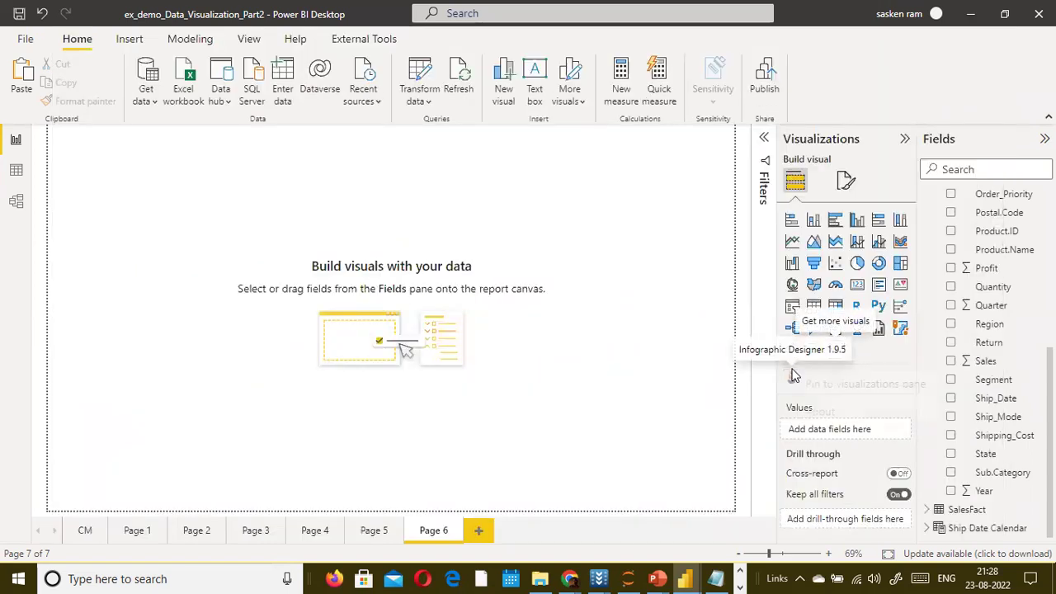
Pin the Infographic Designer visual among the standard visuals and unpin it again
{"action": "right_click", "coordinate": [794, 376]}
{"action": "left_click", "coordinate": [809, 381]}
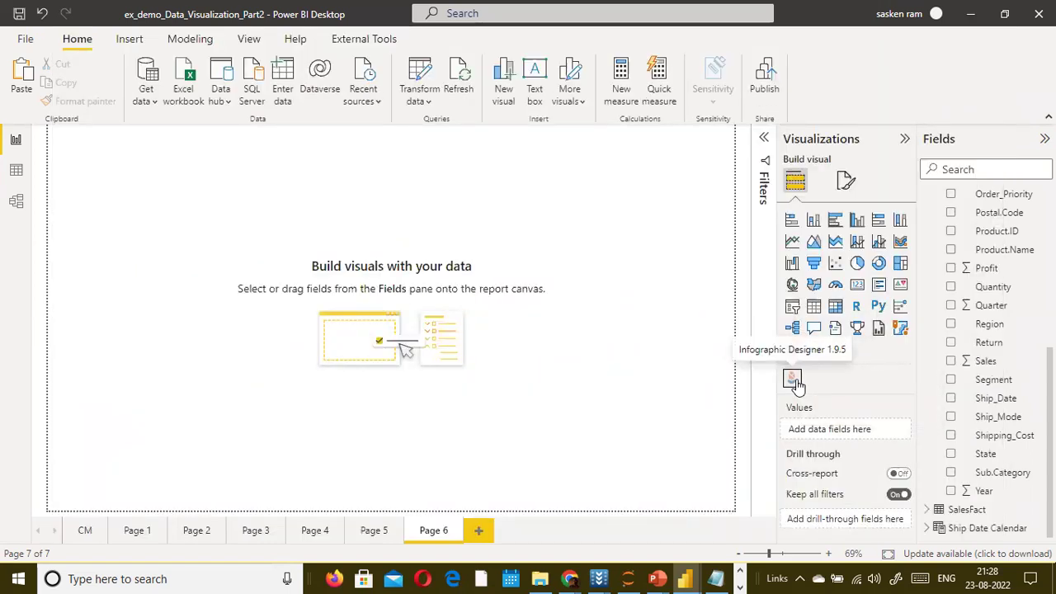
{"action": "right_click", "coordinate": [793, 378]}
{"action": "left_click", "coordinate": [841, 395]}
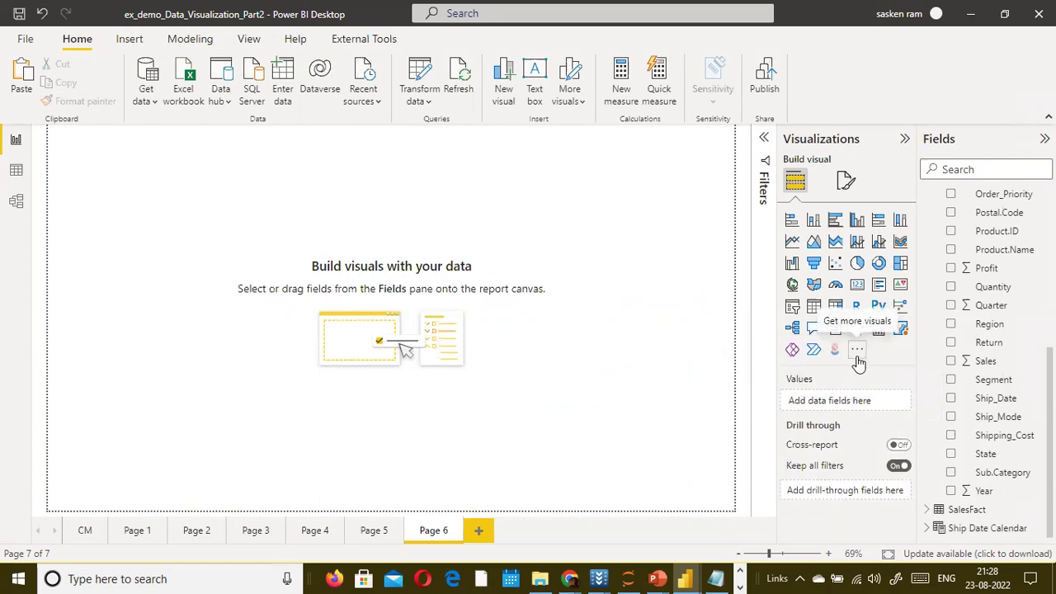
{"action": "right_click", "coordinate": [836, 355]}
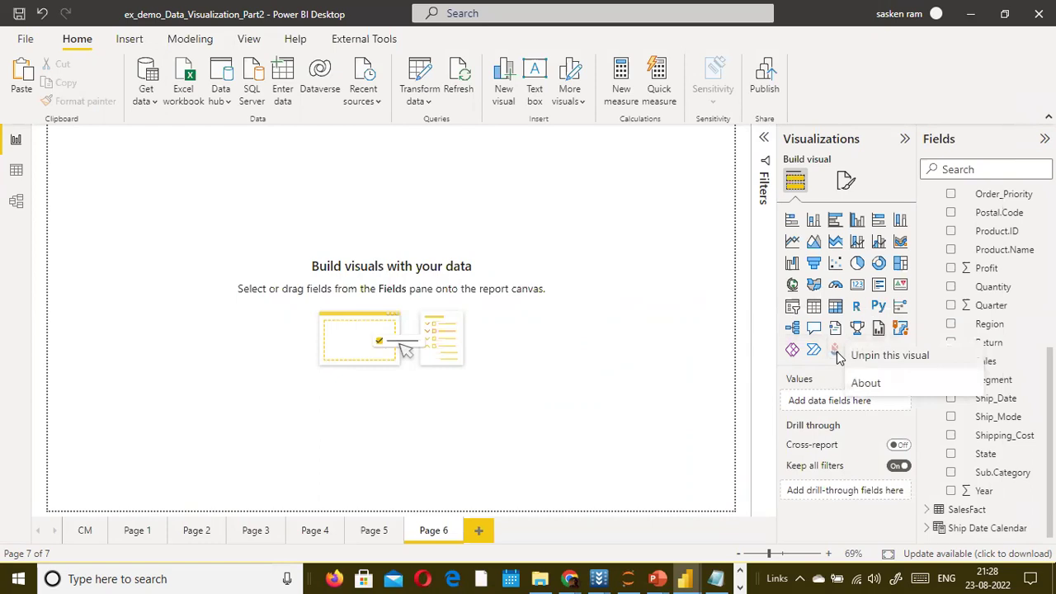
{"action": "left_click", "coordinate": [856, 356]}
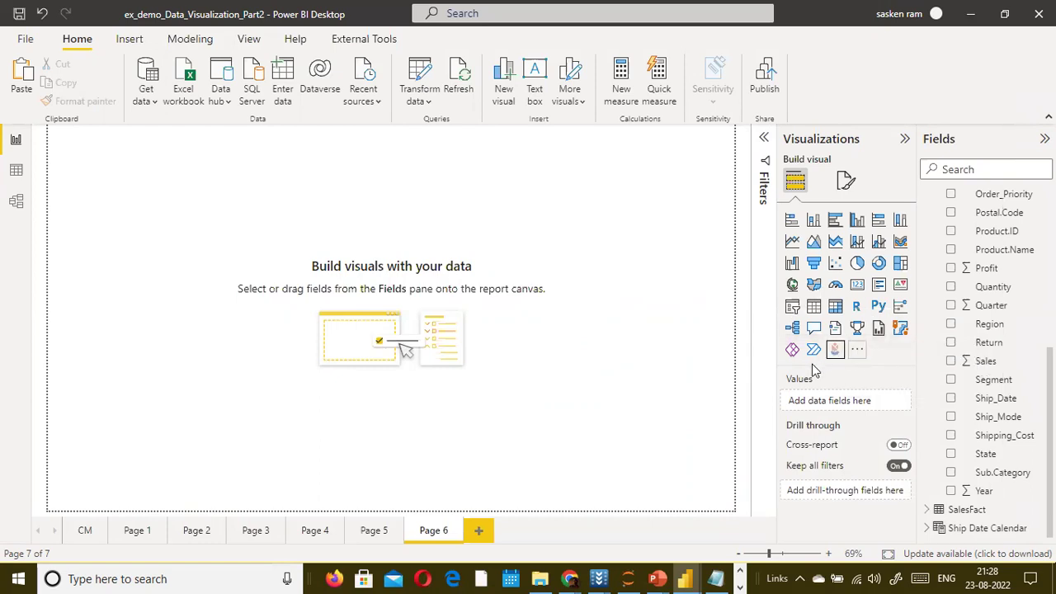
{"action": "left_click", "coordinate": [681, 335]}
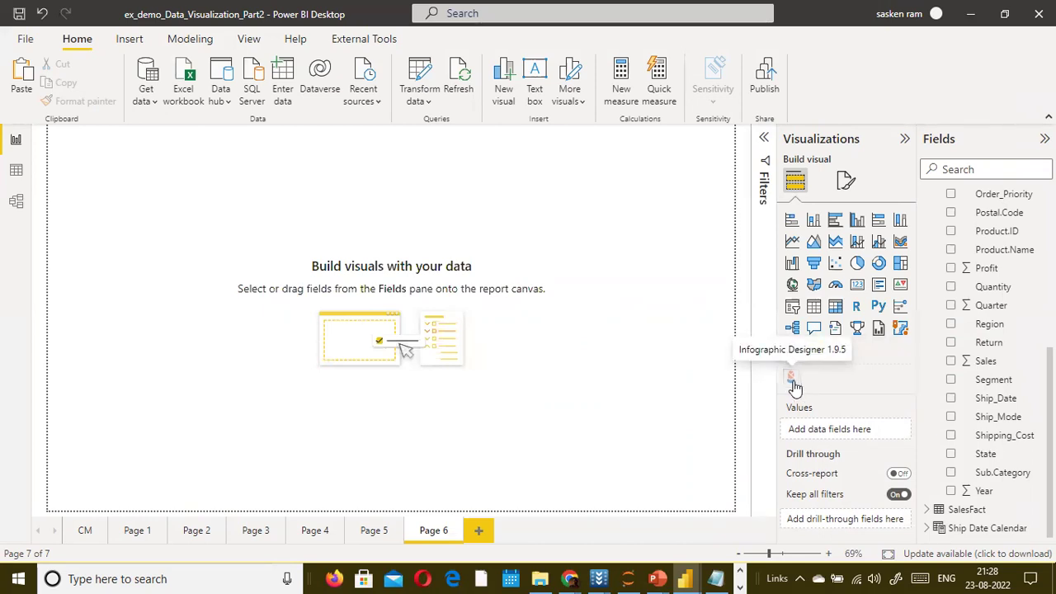
Add an empty Infographic Designer visual to Page 6 and delete it
{"action": "left_click", "coordinate": [792, 380]}
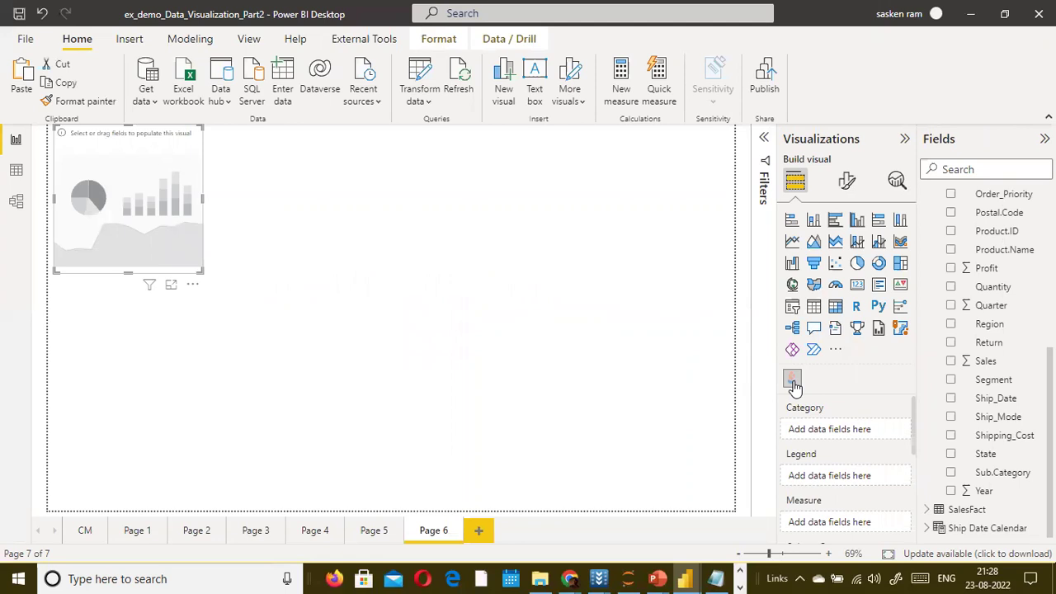
{"action": "key", "text": "Delete"}
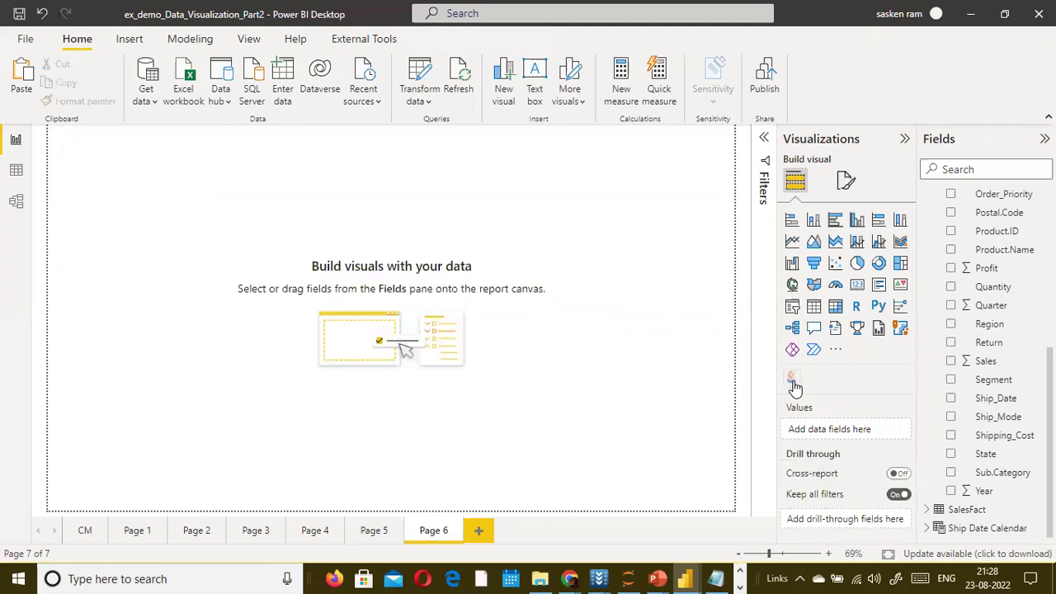
Pin the Infographic Designer visual so it stays among the standard visuals
{"action": "right_click", "coordinate": [793, 384]}
{"action": "left_click", "coordinate": [825, 381]}
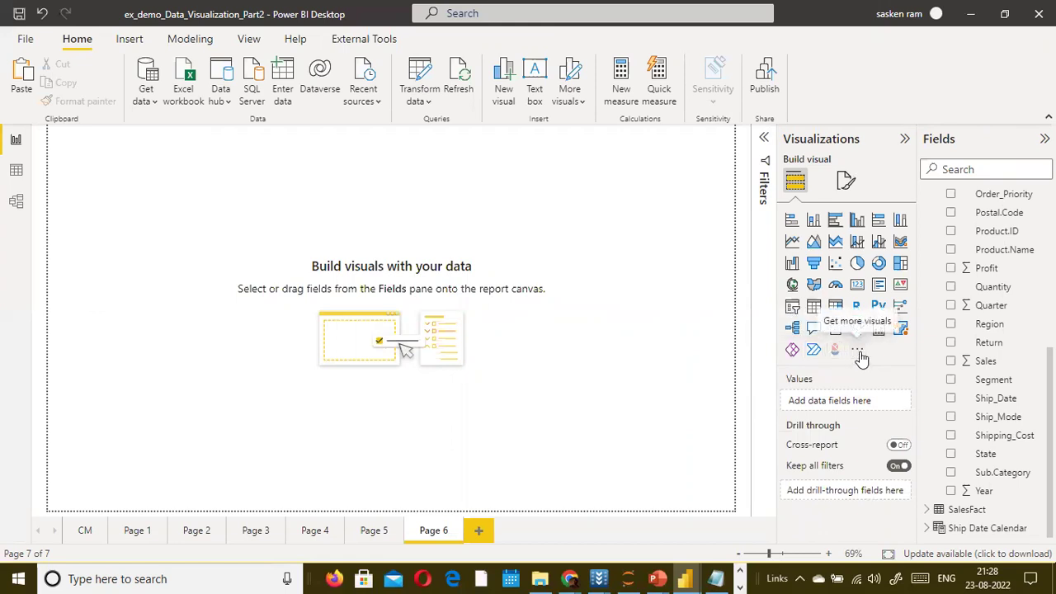
Open the online gallery of Power BI visuals and search it for an infographic visual
{"action": "left_click", "coordinate": [859, 353]}
{"action": "left_click", "coordinate": [876, 360]}
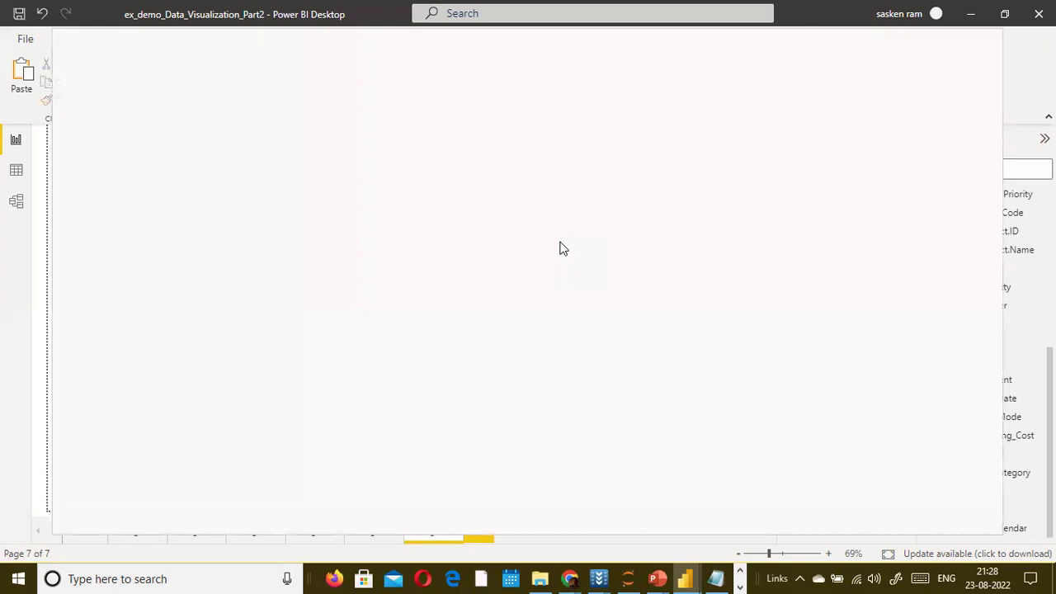
{"action": "left_click", "coordinate": [891, 146]}
{"action": "type", "text": "infp"}
{"action": "key", "text": "BackSpace"}
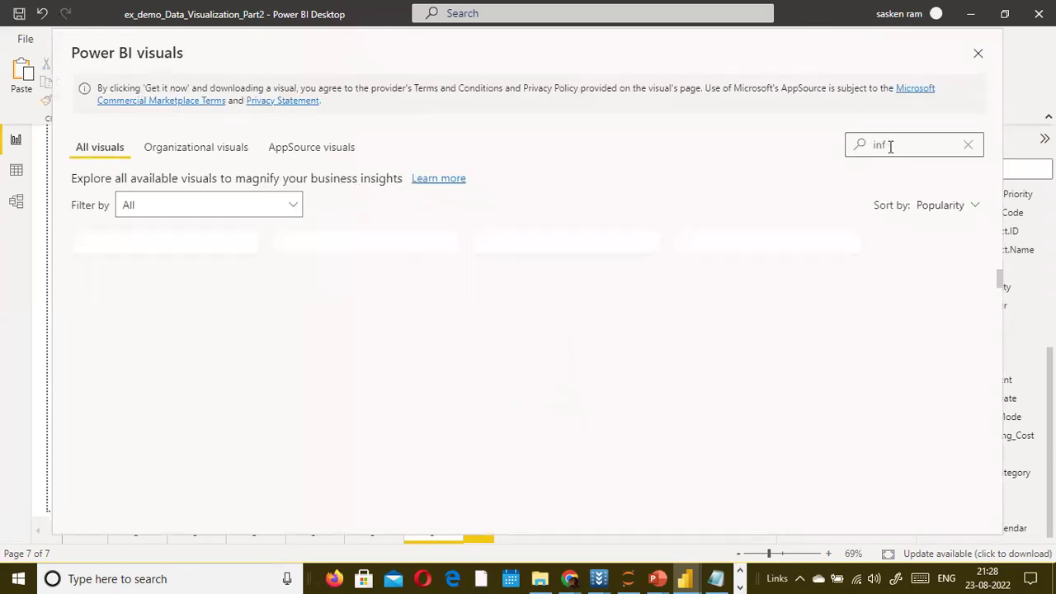
{"action": "type", "text": "og"}
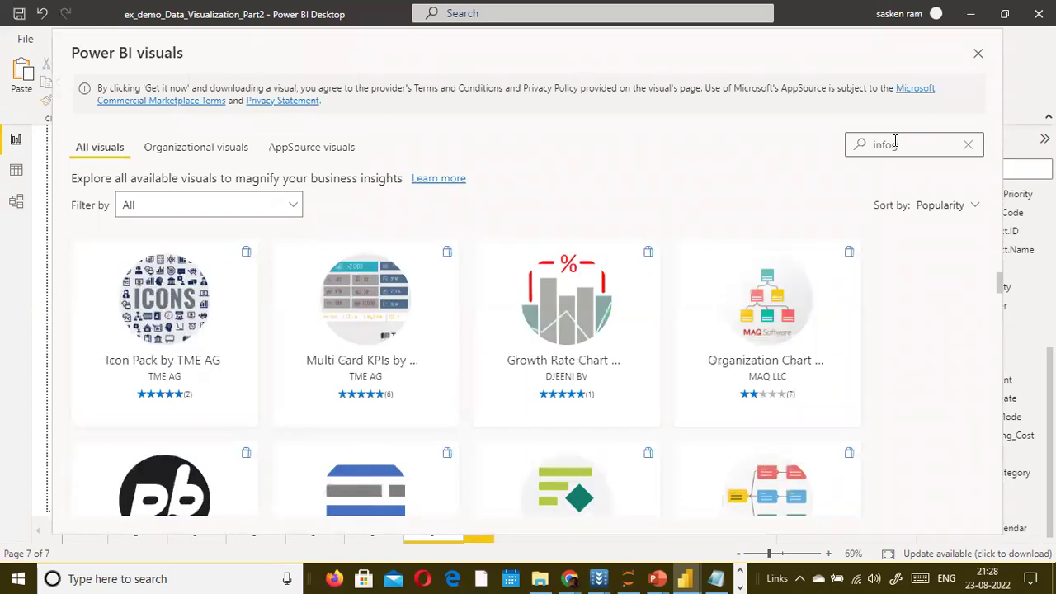
{"action": "type", "text": "r"}
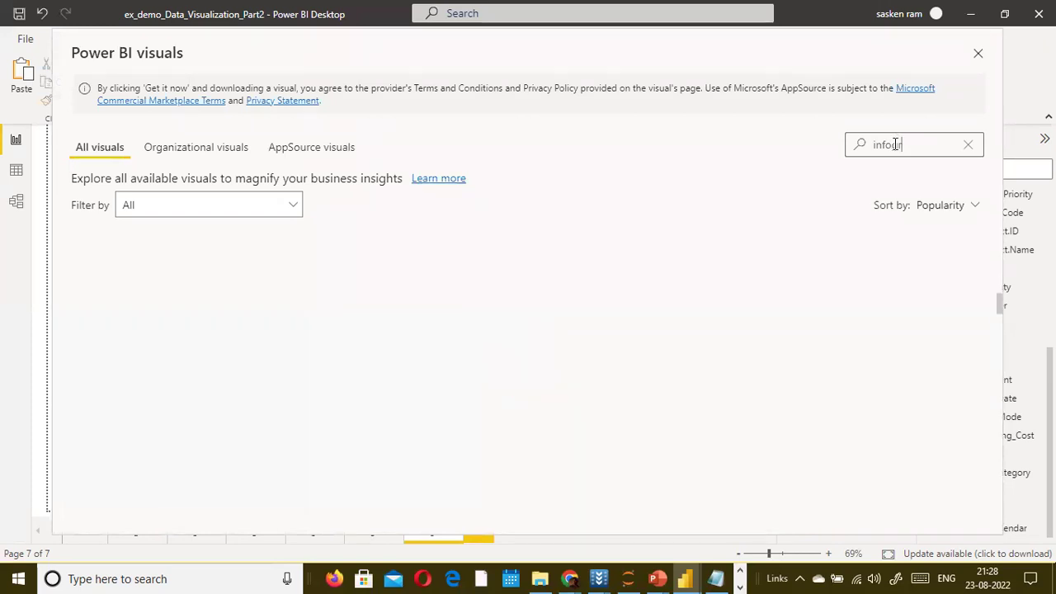
{"action": "type", "text": "ahic"}
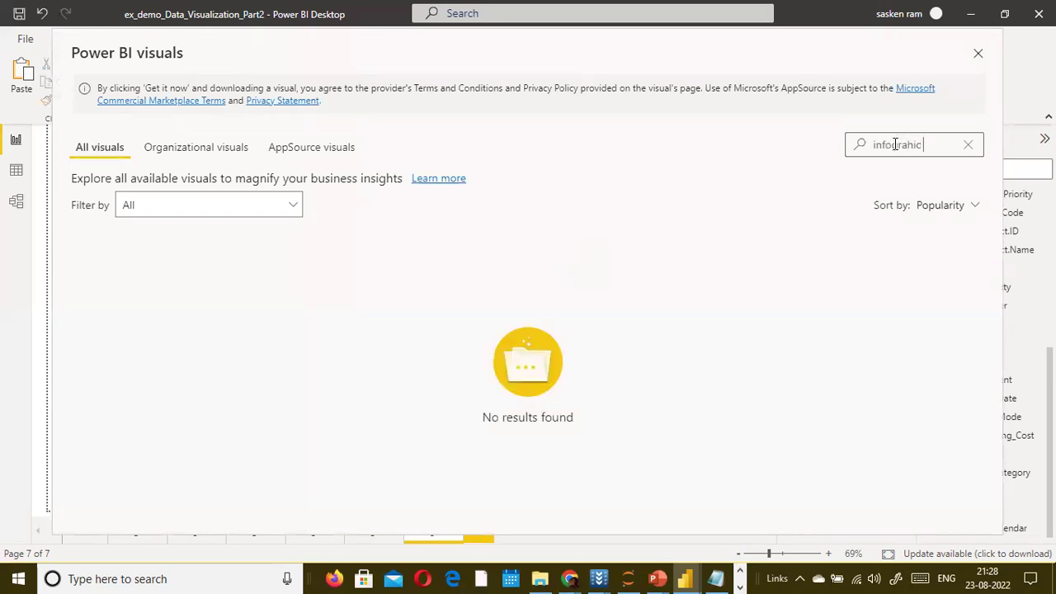
Replace the gallery search term with "scroller"
{"action": "key", "text": "BackSpace"}
{"action": "key", "text": "BackSpace"}
{"action": "key", "text": "ctrl+a"}
{"action": "type", "text": "sdd"}
{"action": "type", "text": "r"}
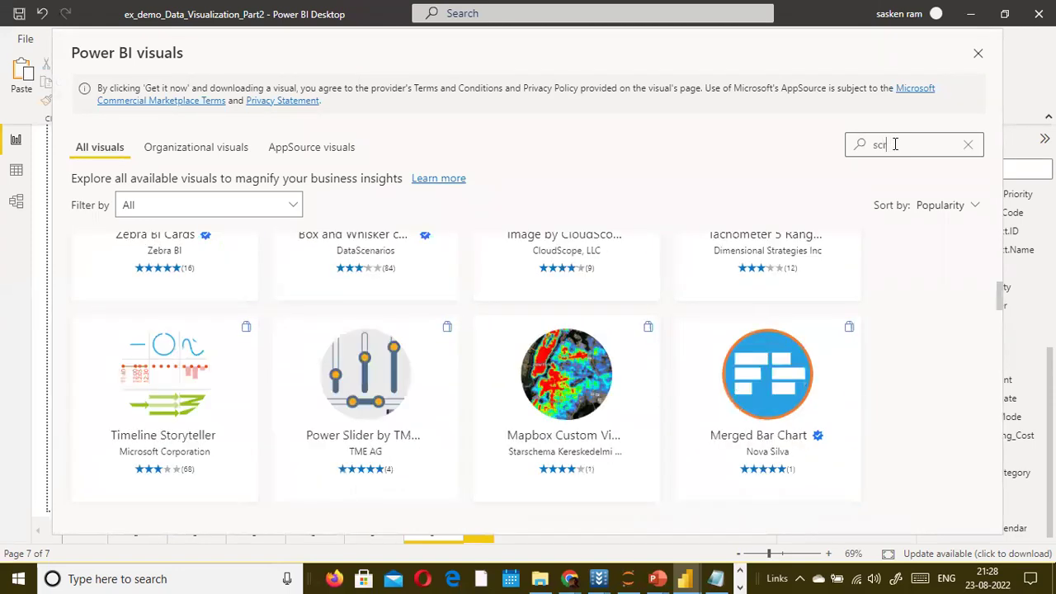
{"action": "type", "text": "oller"}
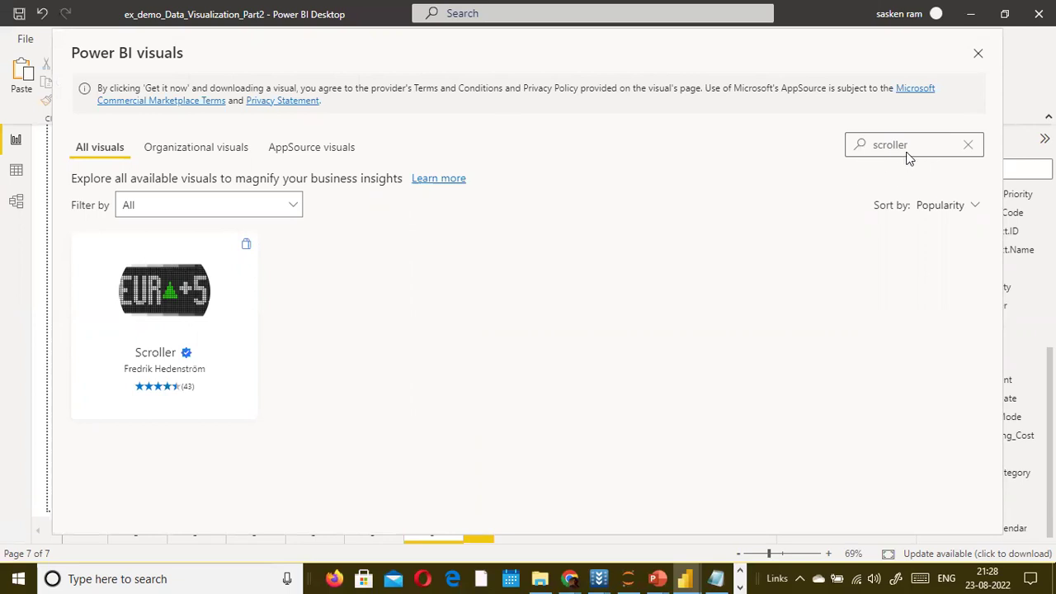
{"action": "left_click_drag", "start_coordinate": [670, 50], "coordinate": [717, 404]}
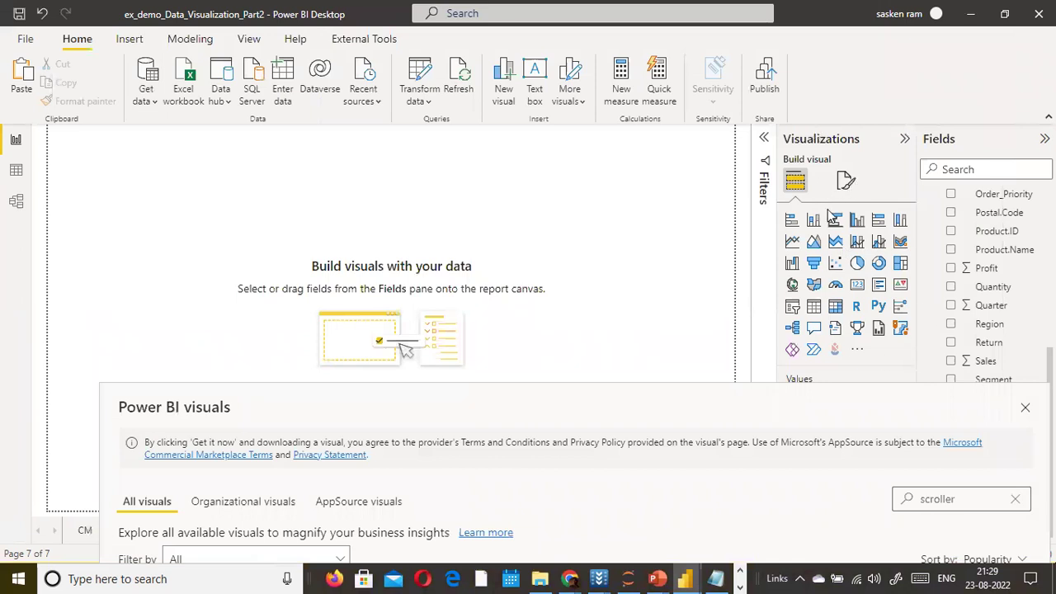
{"action": "left_click_drag", "start_coordinate": [717, 409], "coordinate": [698, 109]}
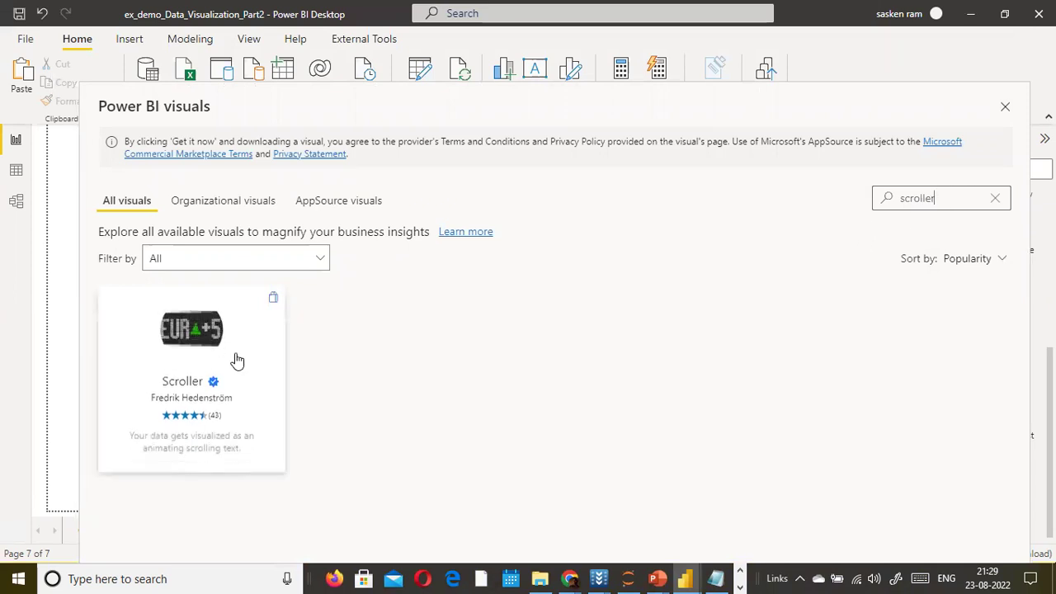
Import the Scroller visual into the report from its details page and pin it among the standard visuals
{"action": "left_click", "coordinate": [192, 399]}
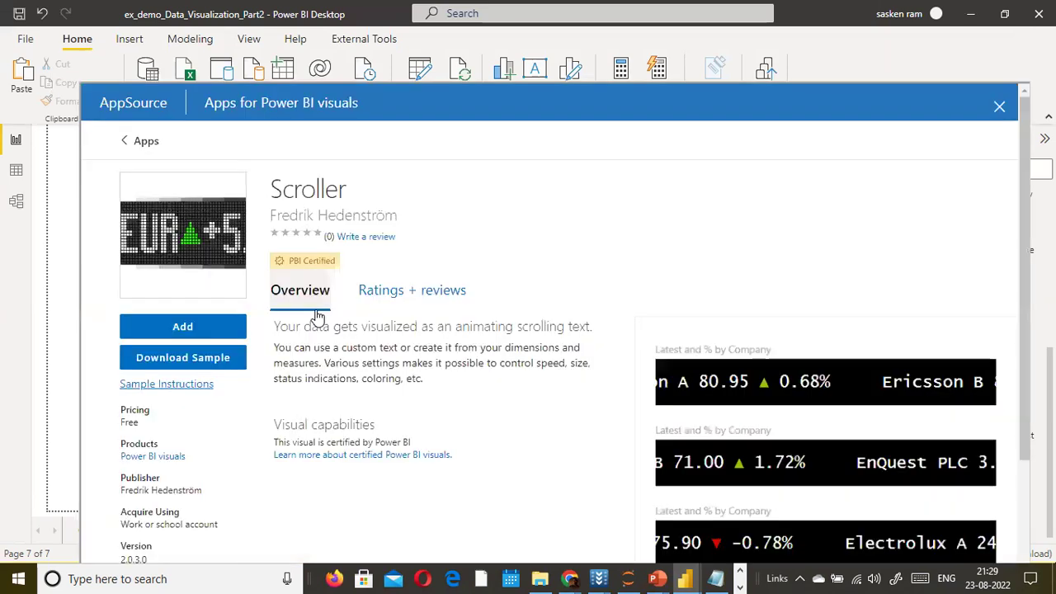
{"action": "scroll", "coordinate": [532, 327], "scroll_direction": "down", "scroll_amount": 2}
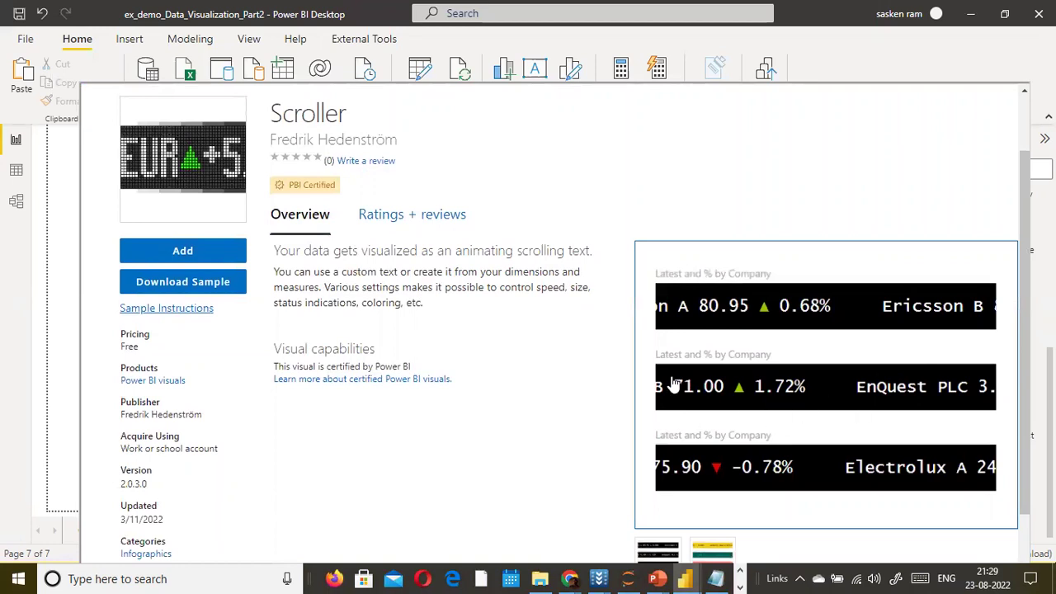
{"action": "left_click", "coordinate": [206, 259]}
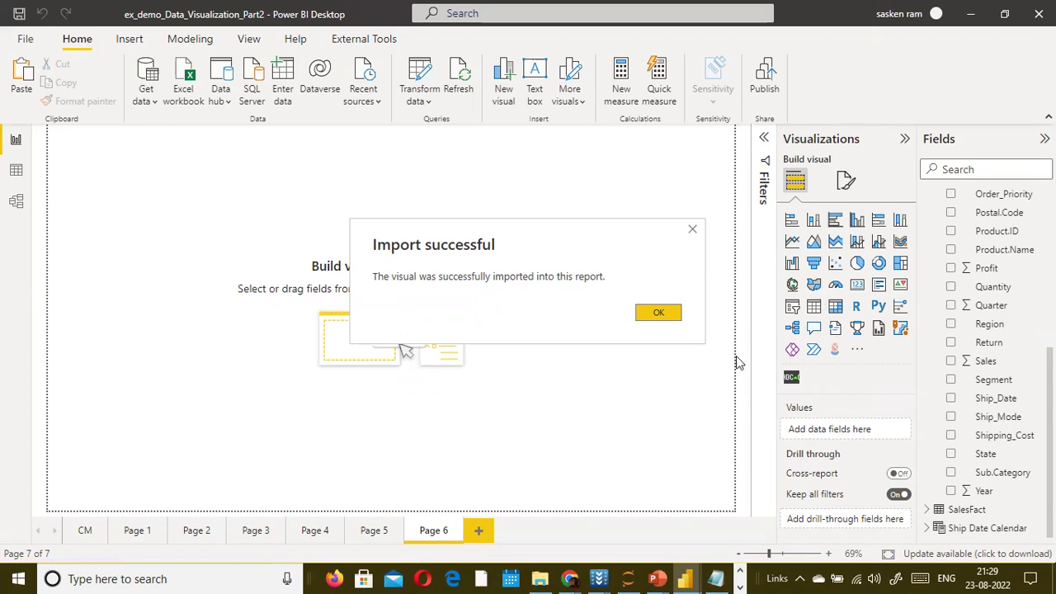
{"action": "left_click", "coordinate": [653, 314]}
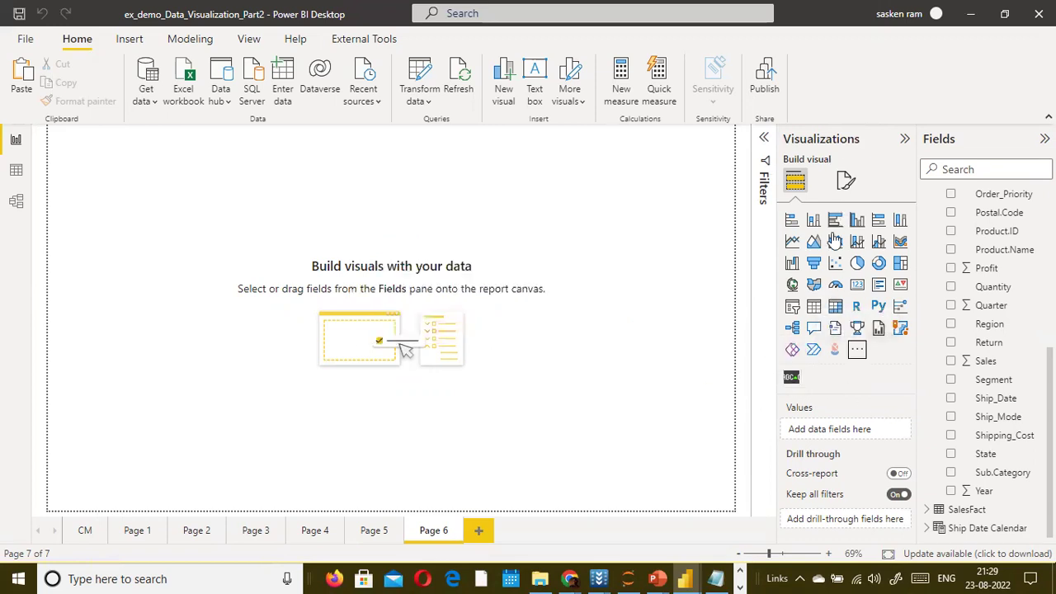
{"action": "right_click", "coordinate": [792, 377]}
{"action": "left_click", "coordinate": [821, 384]}
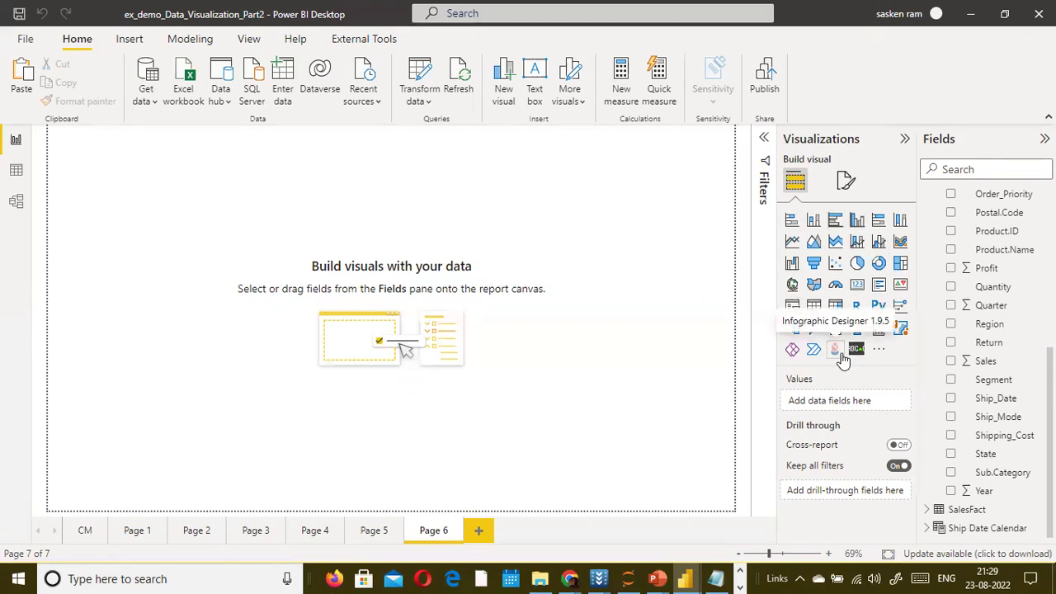
Reopen the online gallery of Power BI visuals and close it again
{"action": "left_click", "coordinate": [879, 350]}
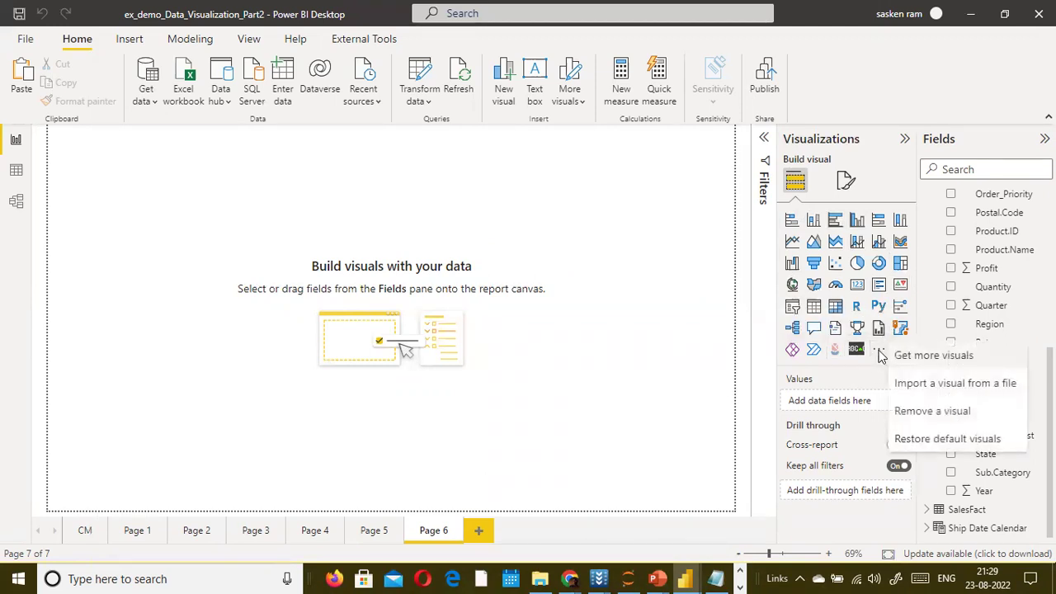
{"action": "left_click", "coordinate": [898, 363]}
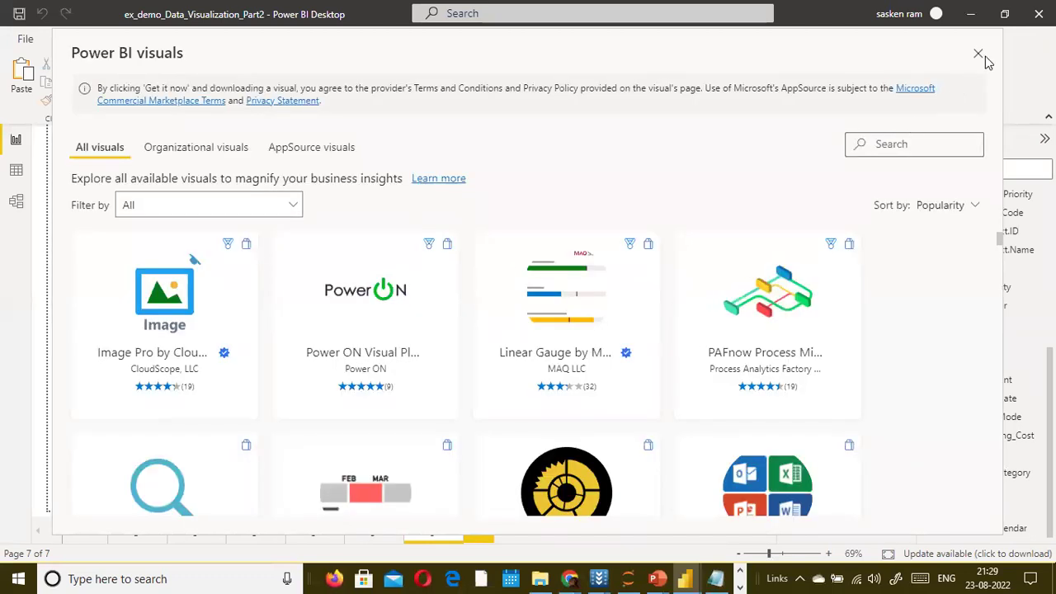
{"action": "left_click", "coordinate": [977, 54]}
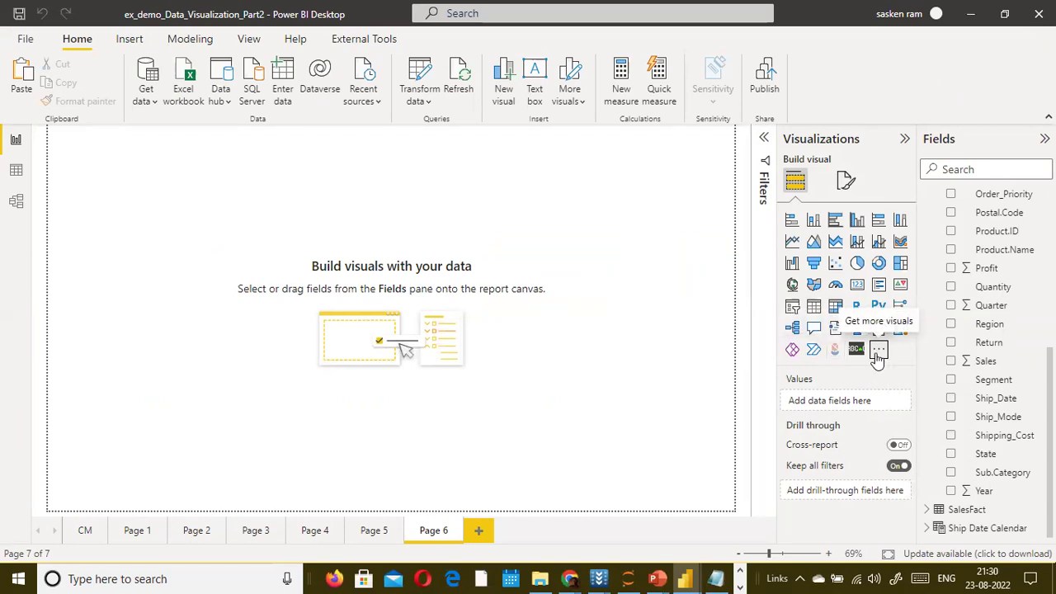
Add an Infographic Designer visual near the middle of Page 6 with Category from sales_w04 as its category
{"action": "left_click", "coordinate": [835, 351]}
{"action": "left_click_drag", "start_coordinate": [169, 230], "coordinate": [390, 315]}
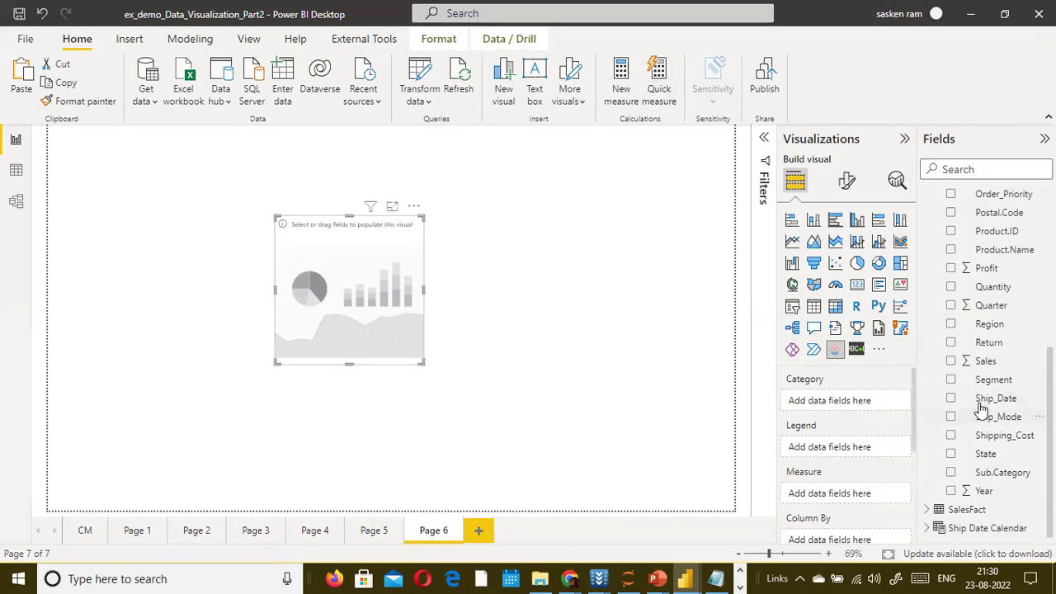
{"action": "scroll", "coordinate": [990, 354], "scroll_direction": "up", "scroll_amount": 5}
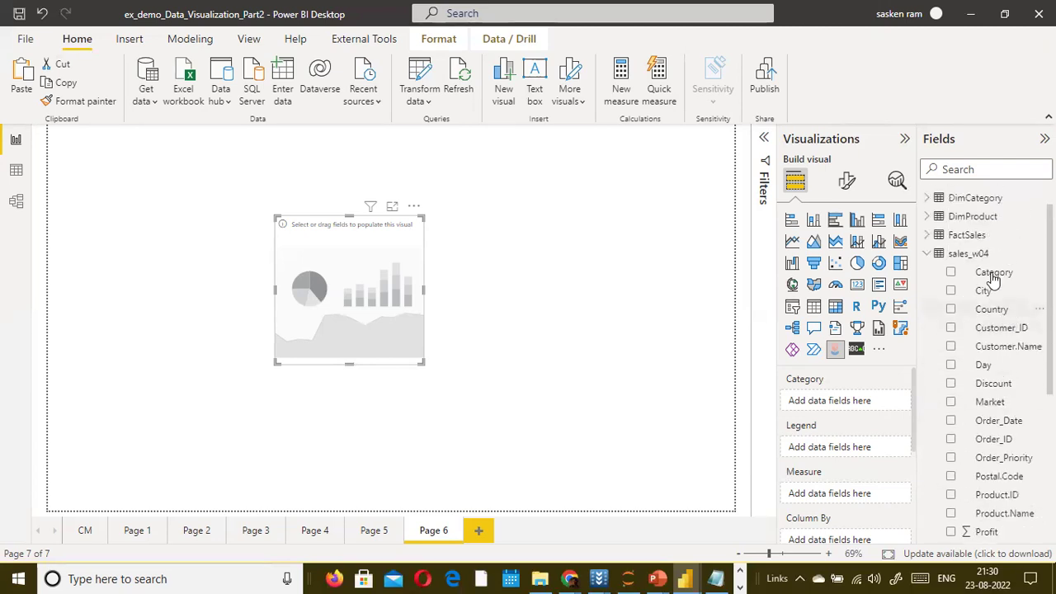
{"action": "left_click_drag", "start_coordinate": [986, 272], "coordinate": [381, 320]}
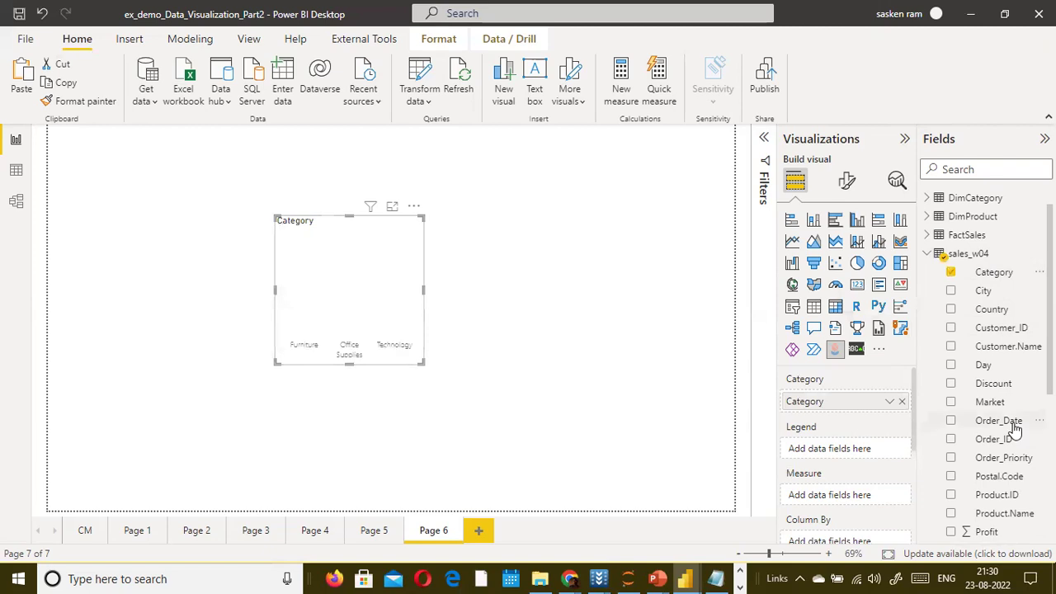
Widen the Infographic Designer visual and assign the Sales field from sales_w04 as its measure
{"action": "scroll", "coordinate": [1008, 430], "scroll_direction": "down", "scroll_amount": 5}
{"action": "left_click_drag", "start_coordinate": [1012, 415], "coordinate": [364, 319]}
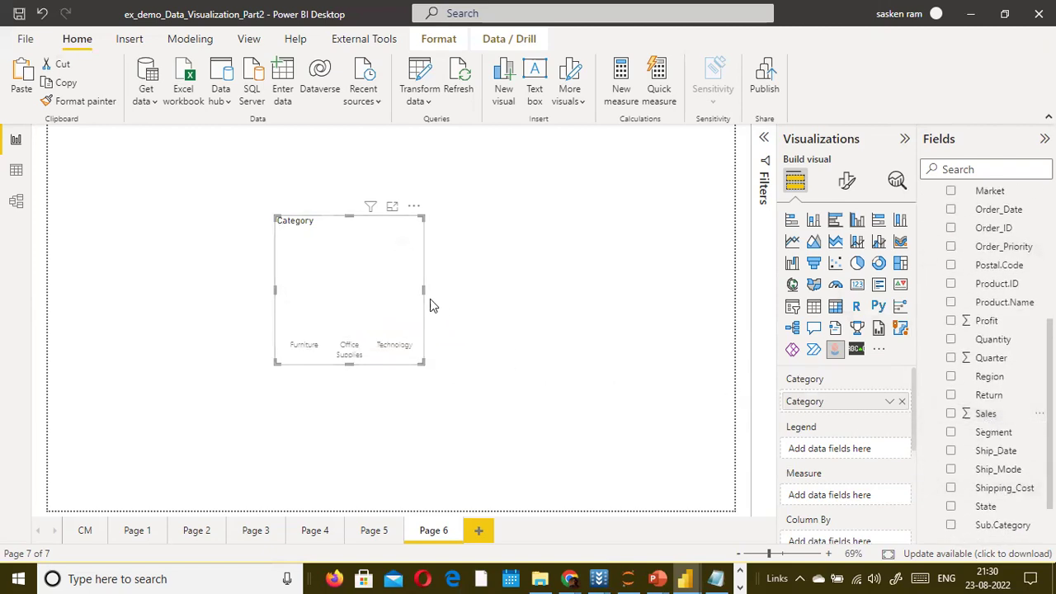
{"action": "left_click_drag", "start_coordinate": [422, 290], "coordinate": [498, 303]}
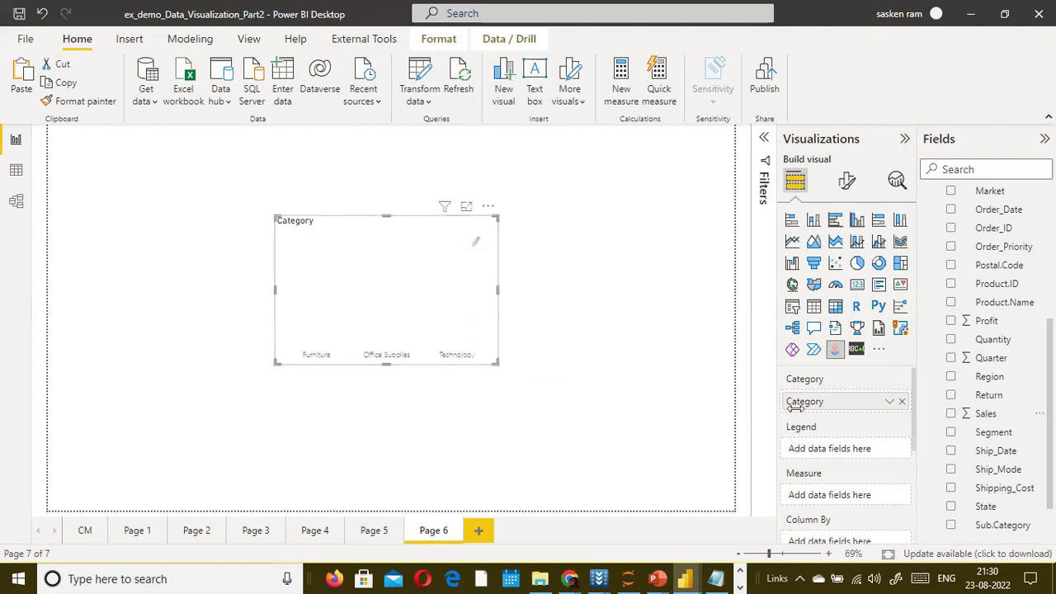
{"action": "left_click_drag", "start_coordinate": [986, 412], "coordinate": [377, 294]}
{"action": "scroll", "coordinate": [863, 474], "scroll_direction": "down", "scroll_amount": 1}
{"action": "scroll", "coordinate": [872, 457], "scroll_direction": "up", "scroll_amount": 1}
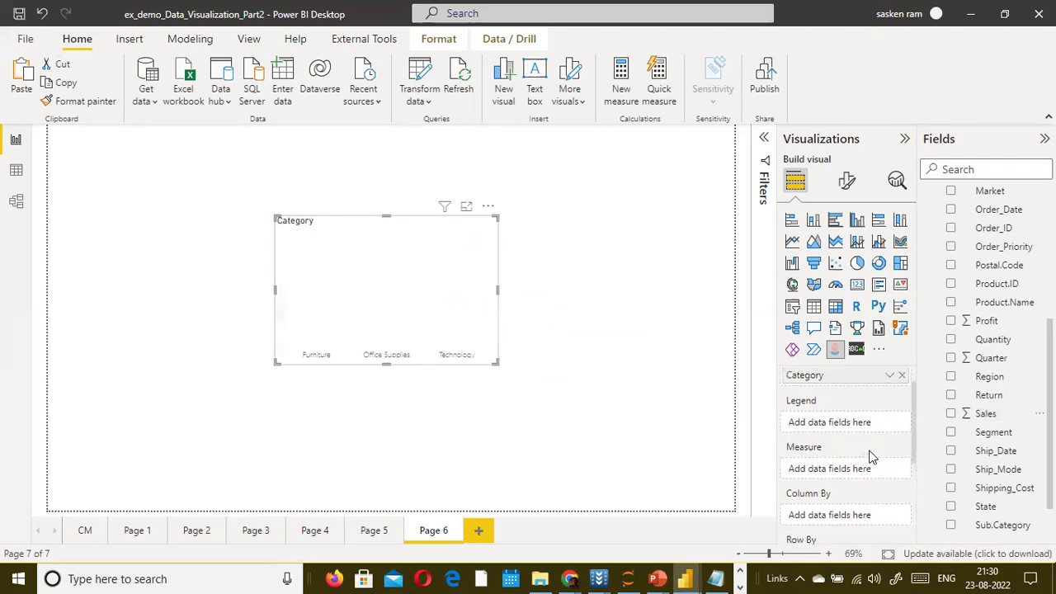
{"action": "left_click_drag", "start_coordinate": [987, 414], "coordinate": [827, 481]}
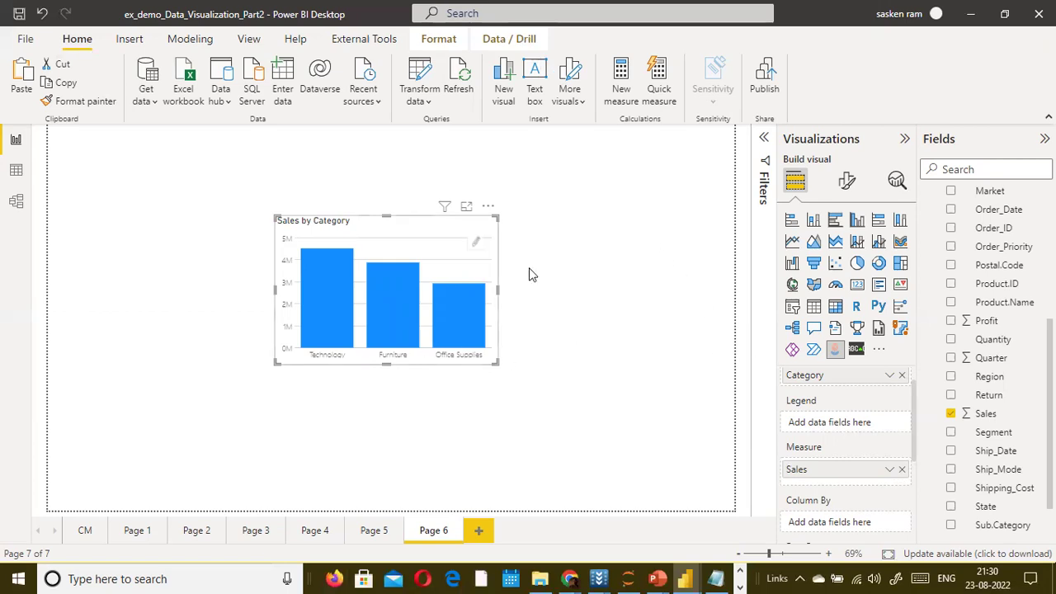
Make the Sales by Category chart wider and taller and move it toward the page's upper left
{"action": "left_click_drag", "start_coordinate": [499, 286], "coordinate": [626, 280]}
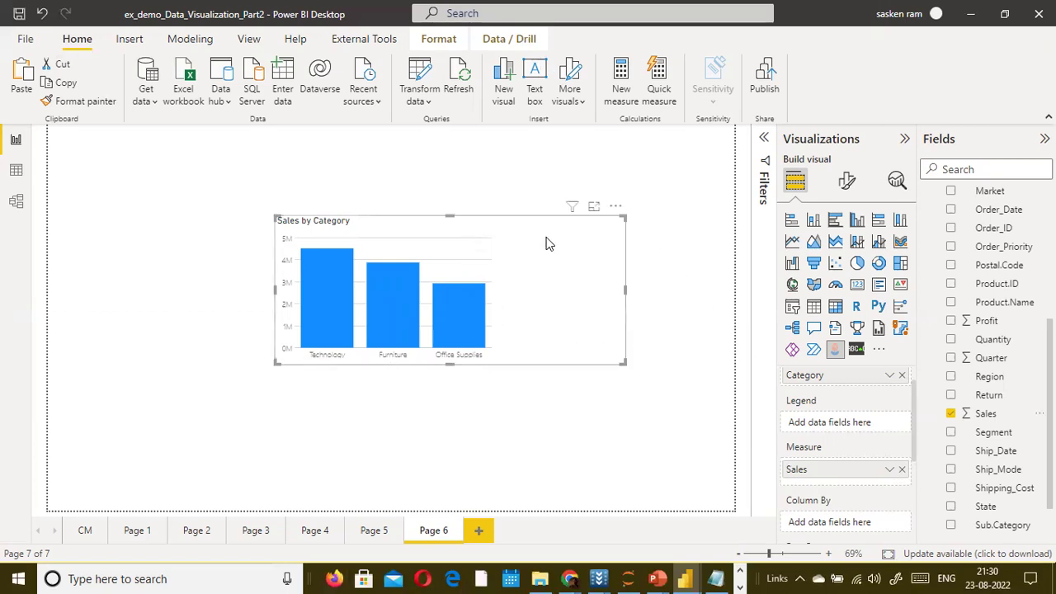
{"action": "left_click_drag", "start_coordinate": [547, 240], "coordinate": [427, 224]}
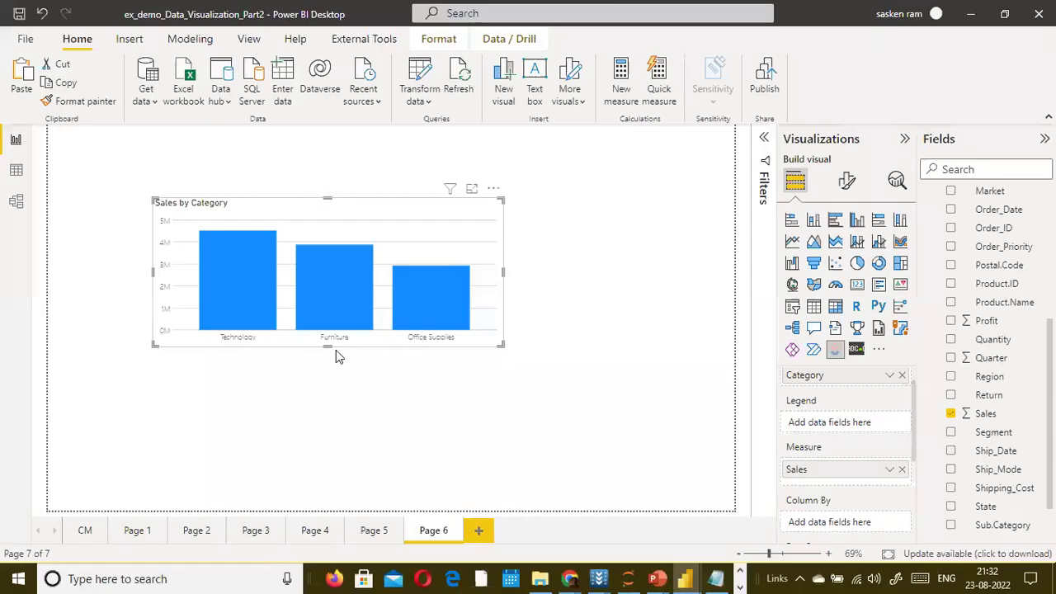
{"action": "left_click_drag", "start_coordinate": [336, 350], "coordinate": [313, 406]}
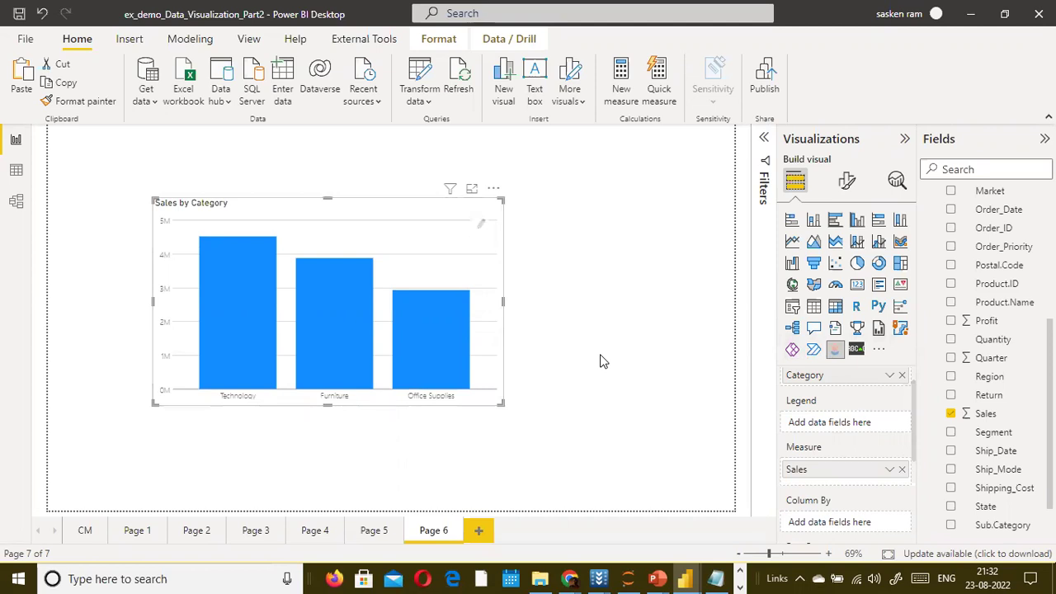
{"action": "scroll", "coordinate": [840, 397], "scroll_direction": "up", "scroll_amount": 1}
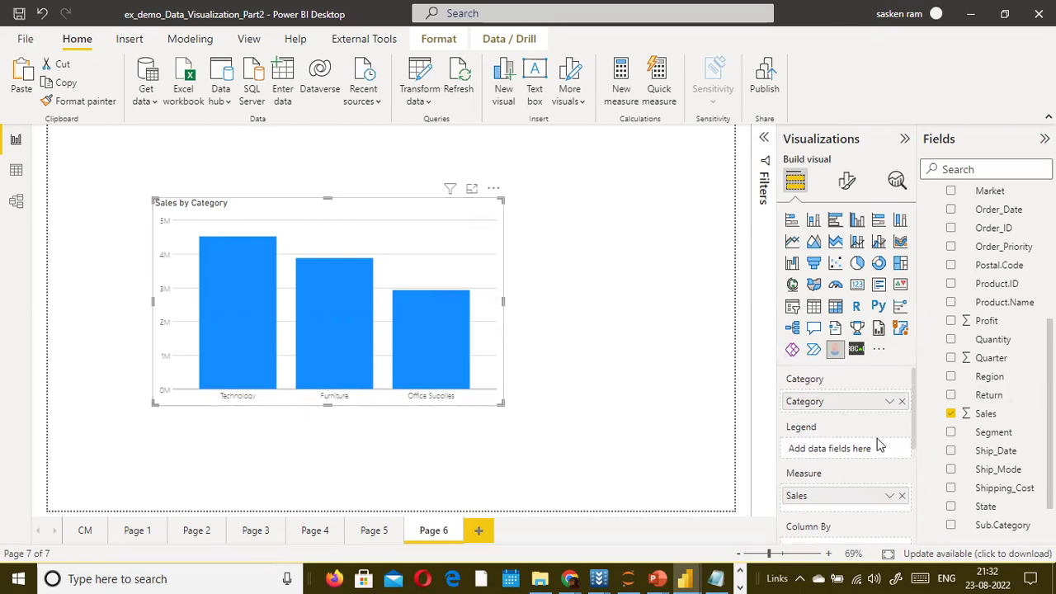
{"action": "scroll", "coordinate": [879, 446], "scroll_direction": "down", "scroll_amount": 1}
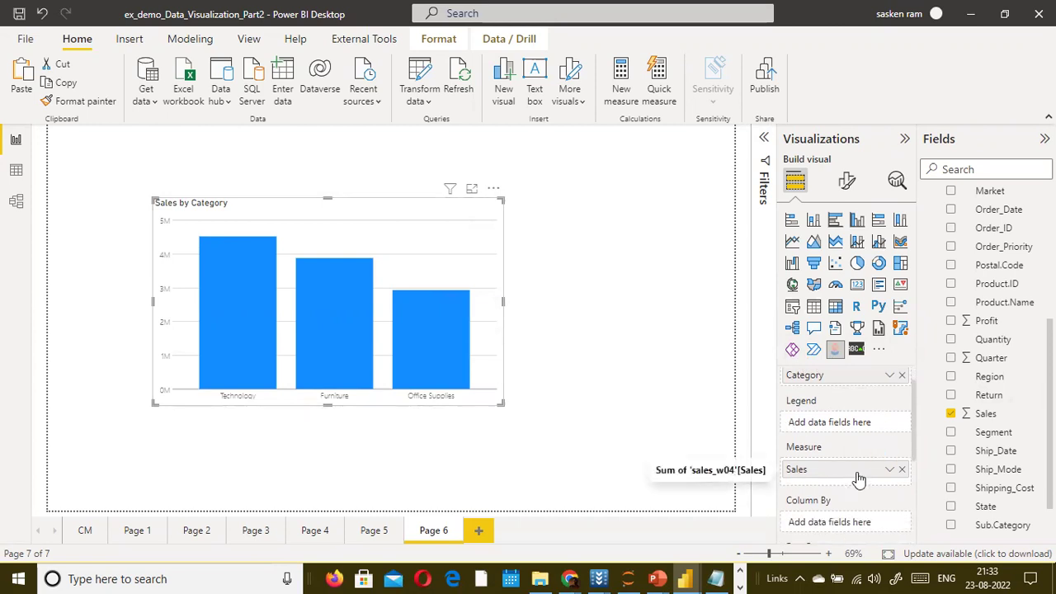
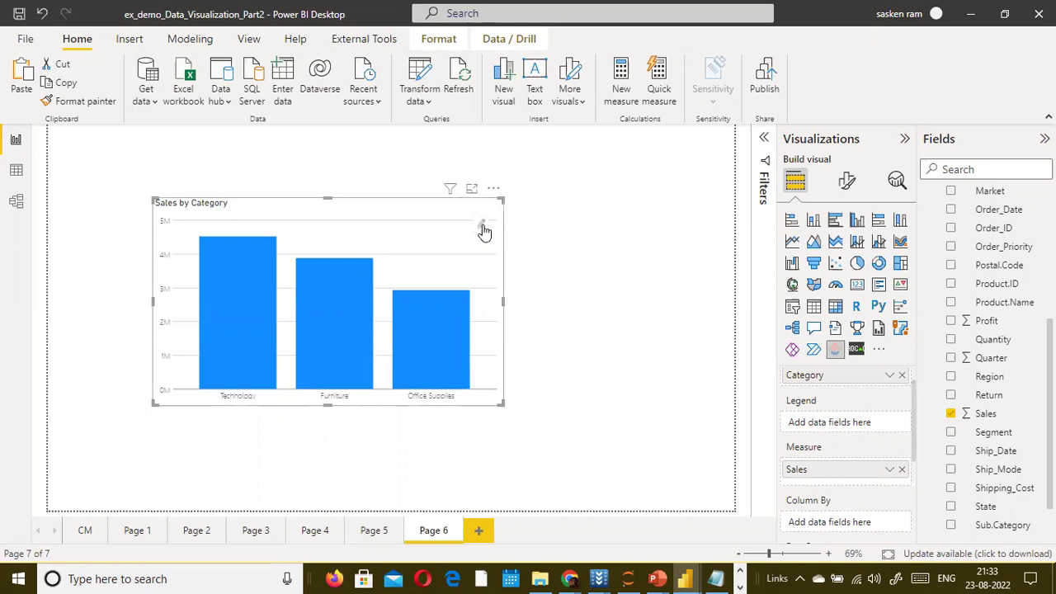
Open the Mark Designer of the Sales by Category chart and insert a text element into the mark
{"action": "left_click", "coordinate": [483, 227]}
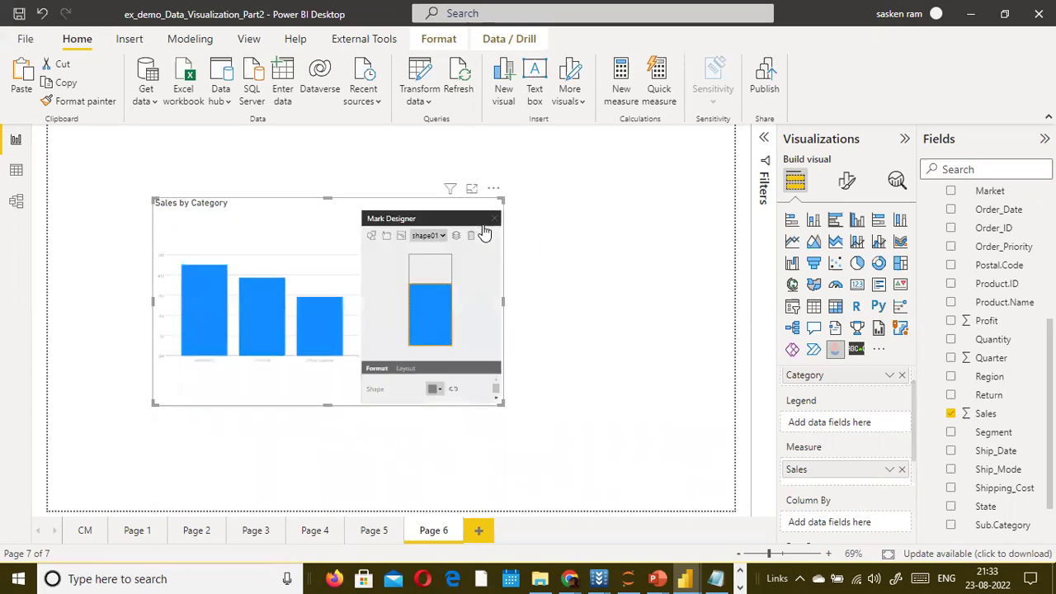
{"action": "left_click", "coordinate": [442, 236]}
{"action": "left_click", "coordinate": [480, 275]}
{"action": "left_click", "coordinate": [387, 236]}
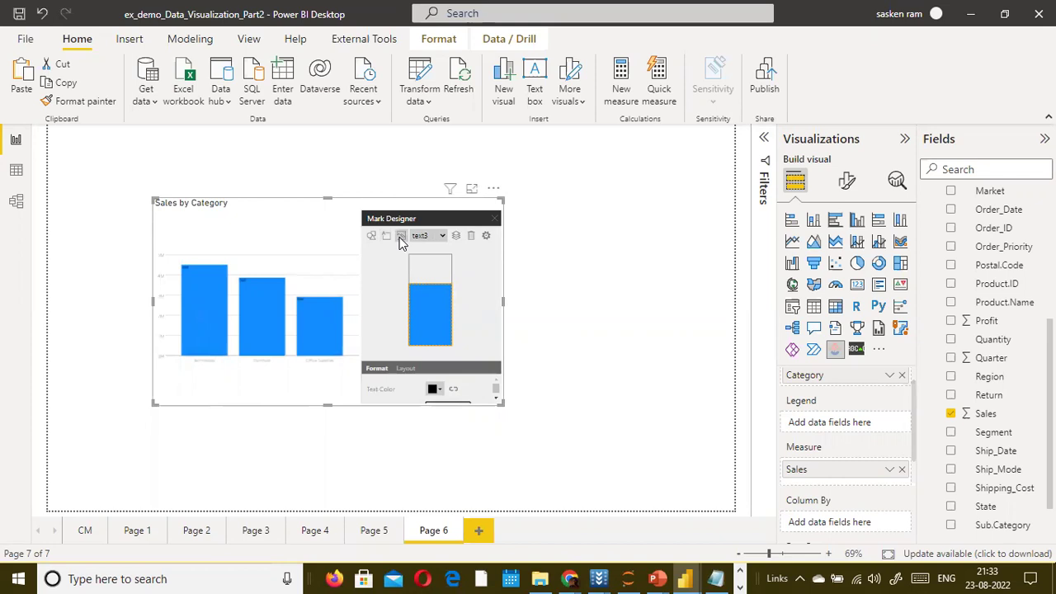
Insert the bottle shape from the Food & Drink category into the chart's mark
{"action": "left_click", "coordinate": [400, 236]}
{"action": "left_click", "coordinate": [400, 238]}
{"action": "left_click", "coordinate": [370, 237]}
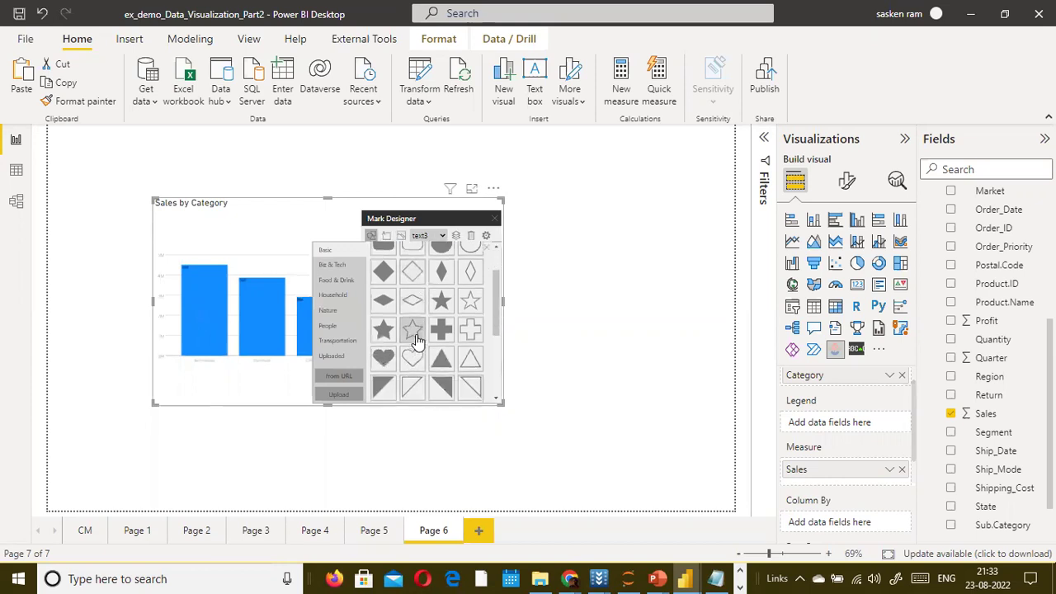
{"action": "scroll", "coordinate": [418, 330], "scroll_direction": "up", "scroll_amount": 2}
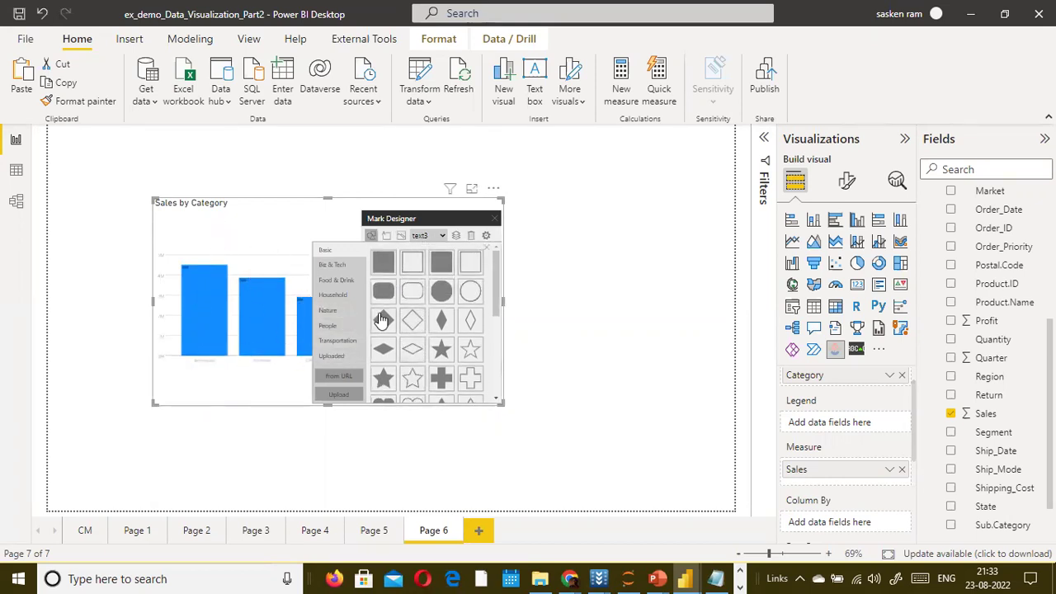
{"action": "scroll", "coordinate": [456, 356], "scroll_direction": "down", "scroll_amount": 8}
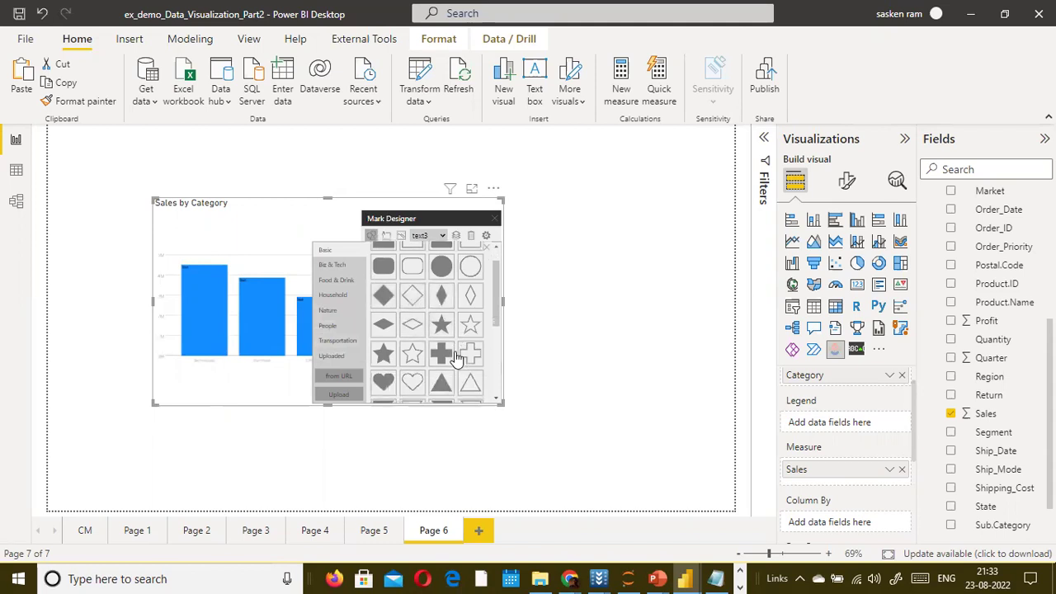
{"action": "scroll", "coordinate": [457, 360], "scroll_direction": "up", "scroll_amount": 1}
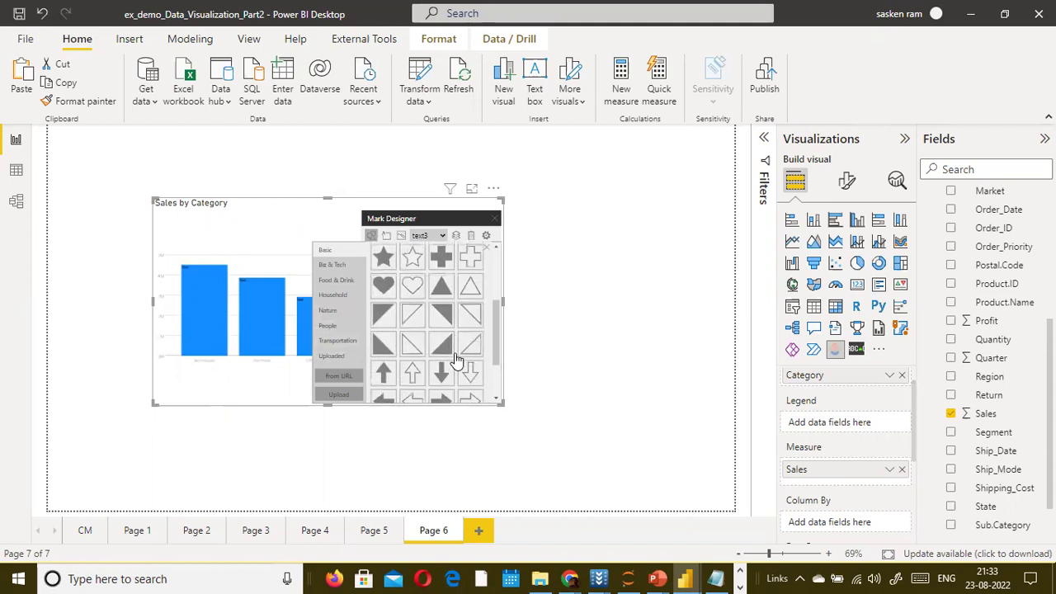
{"action": "left_click", "coordinate": [336, 281]}
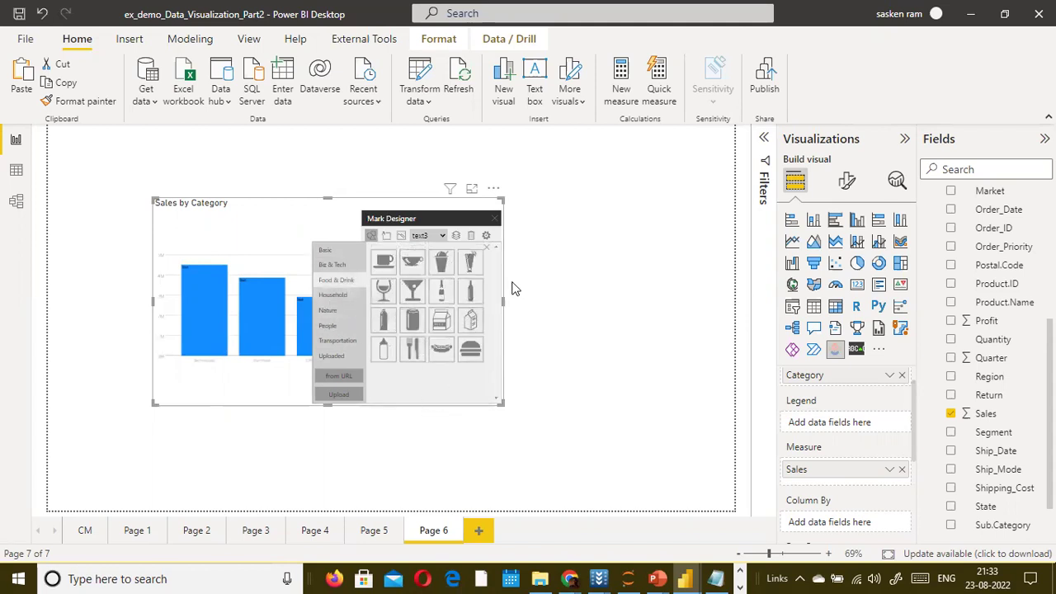
{"action": "left_click", "coordinate": [468, 294]}
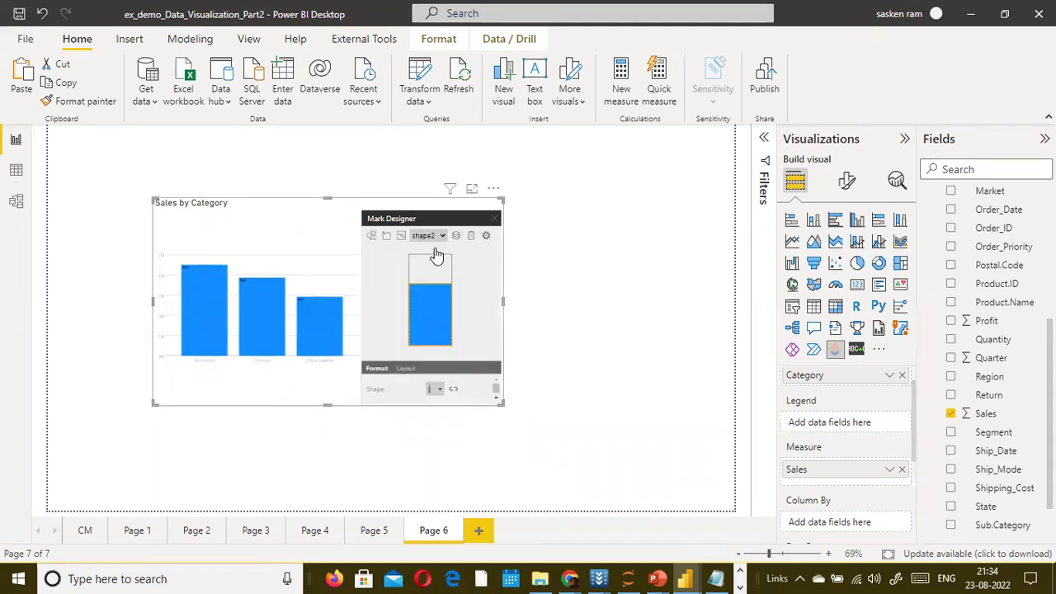
Delete the existing elements from the mark and insert the Food & Drink bottle shape in their place
{"action": "left_click", "coordinate": [470, 238]}
{"action": "left_click", "coordinate": [470, 239]}
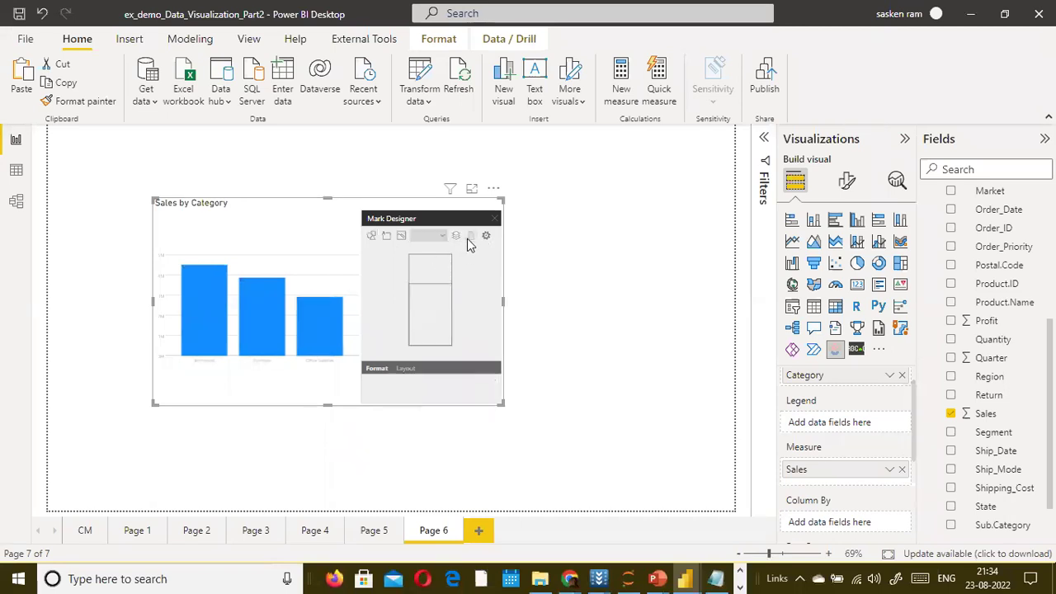
{"action": "left_click", "coordinate": [373, 236]}
{"action": "left_click", "coordinate": [474, 298]}
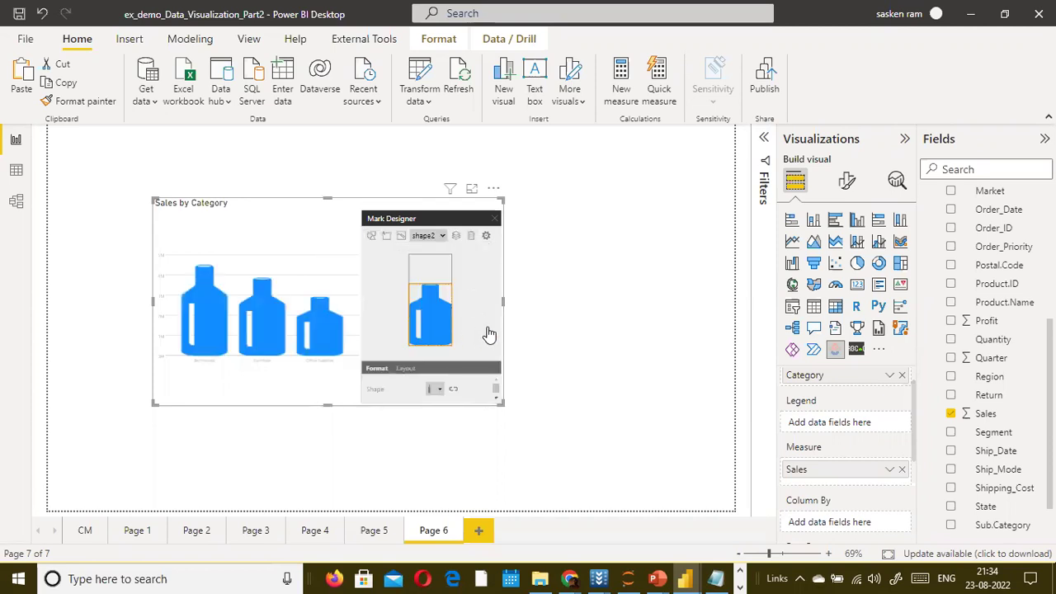
{"action": "left_click", "coordinate": [487, 237]}
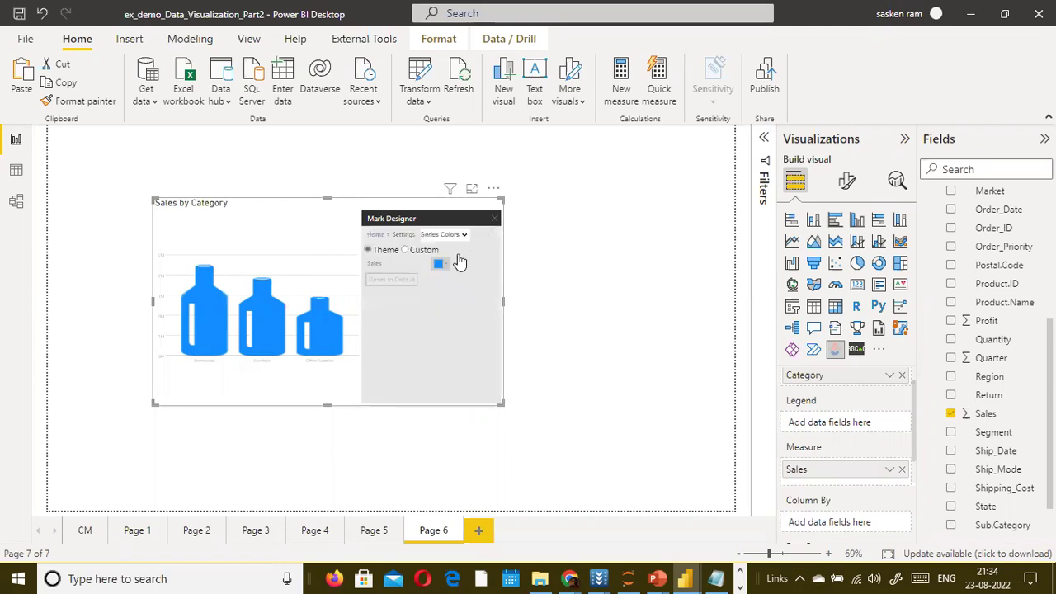
{"action": "left_click", "coordinate": [376, 236]}
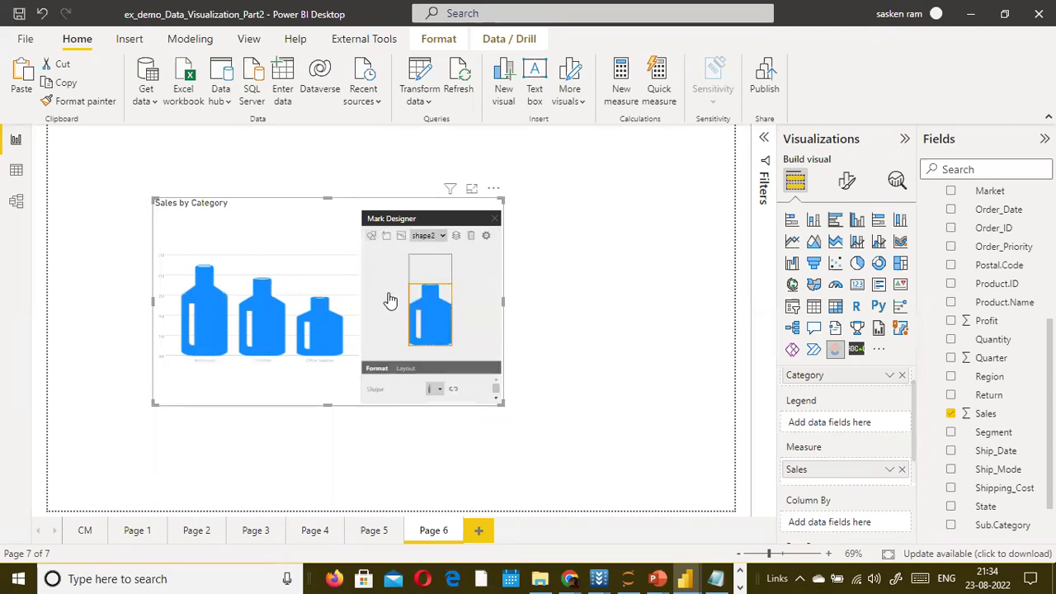
Add the Bike shape from the Transportation category to the mark and delete the bottle shape
{"action": "left_click", "coordinate": [372, 236]}
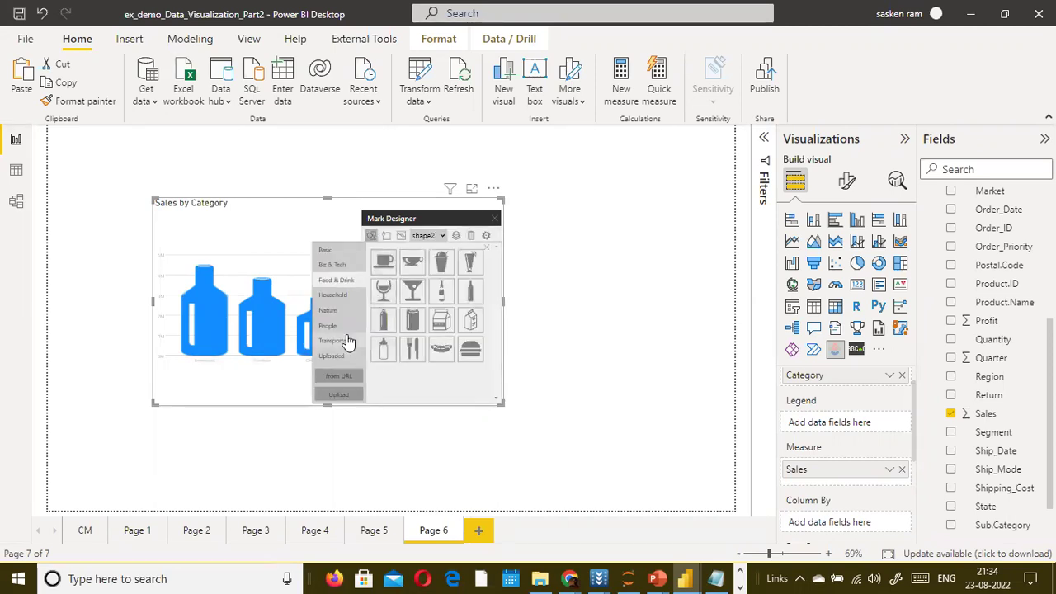
{"action": "left_click", "coordinate": [346, 340]}
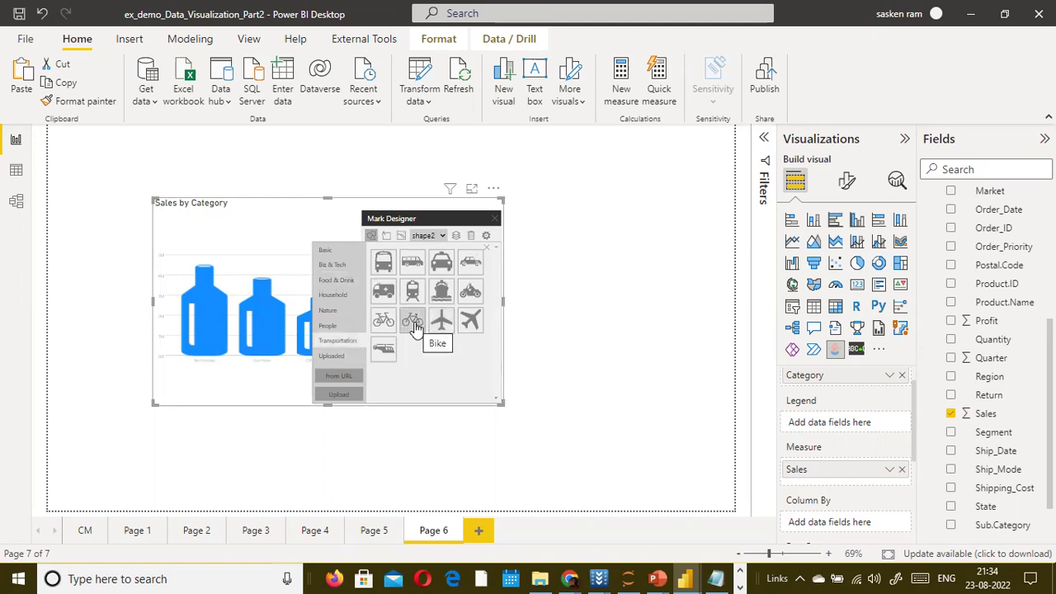
{"action": "left_click", "coordinate": [413, 324]}
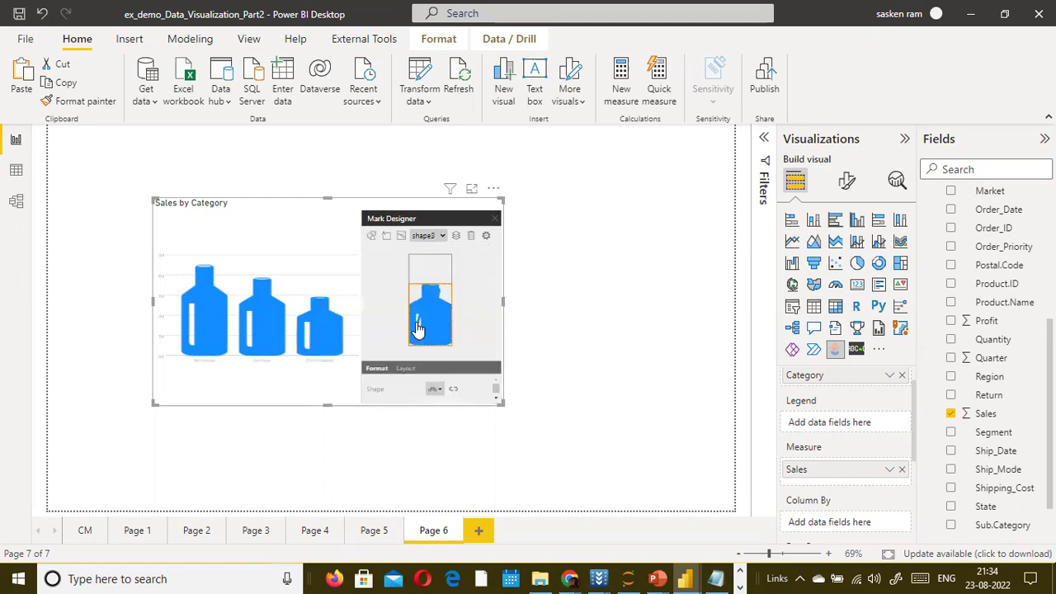
{"action": "left_click", "coordinate": [442, 236]}
{"action": "left_click", "coordinate": [435, 251]}
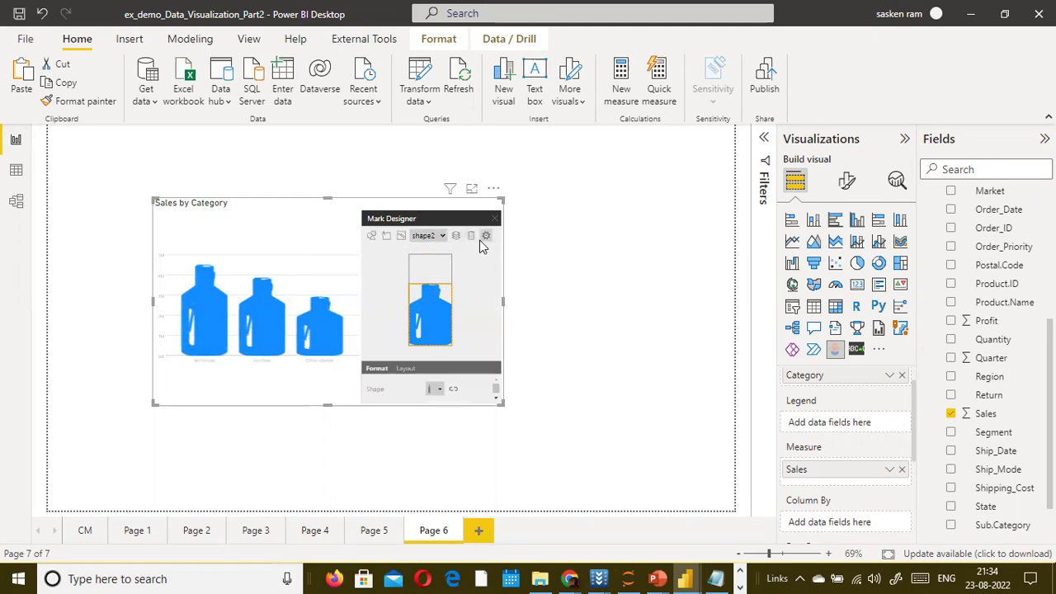
{"action": "left_click", "coordinate": [469, 237]}
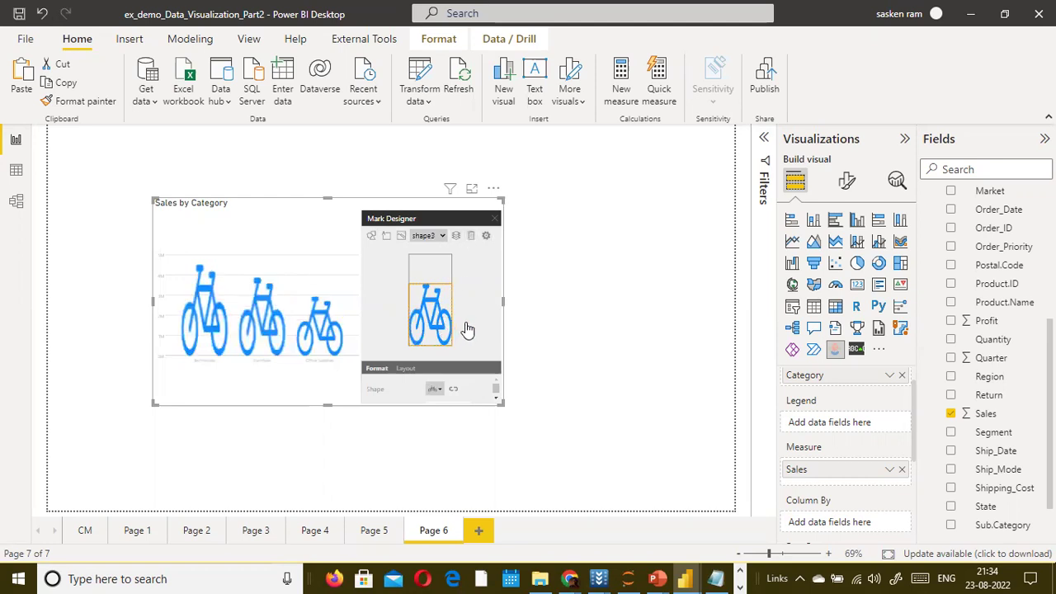
Add the round dollar coin and banknote shapes from the Biz & Tech category to the mark
{"action": "left_click", "coordinate": [370, 236]}
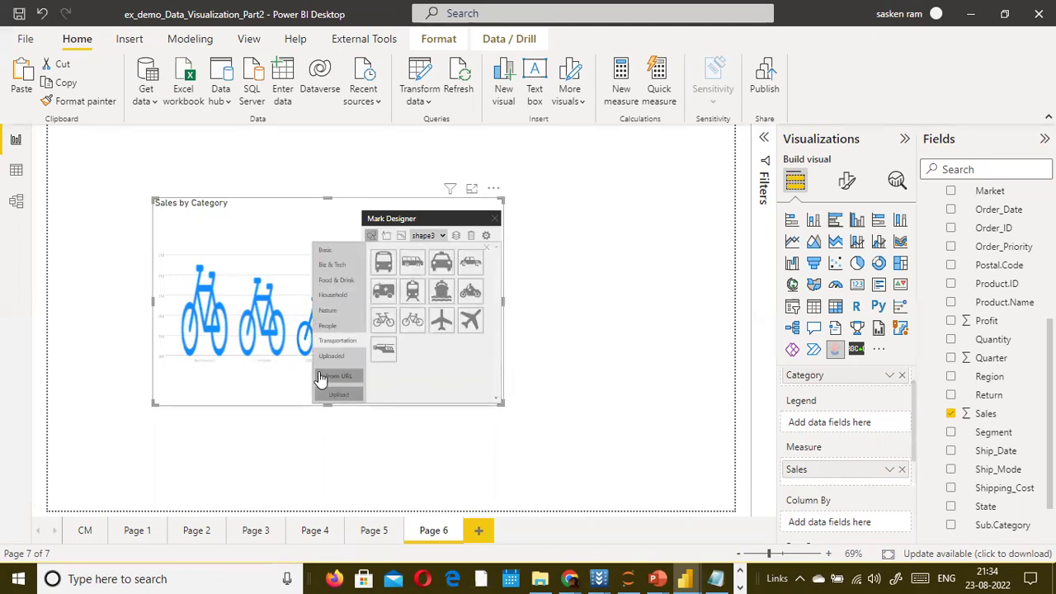
{"action": "left_click", "coordinate": [328, 359]}
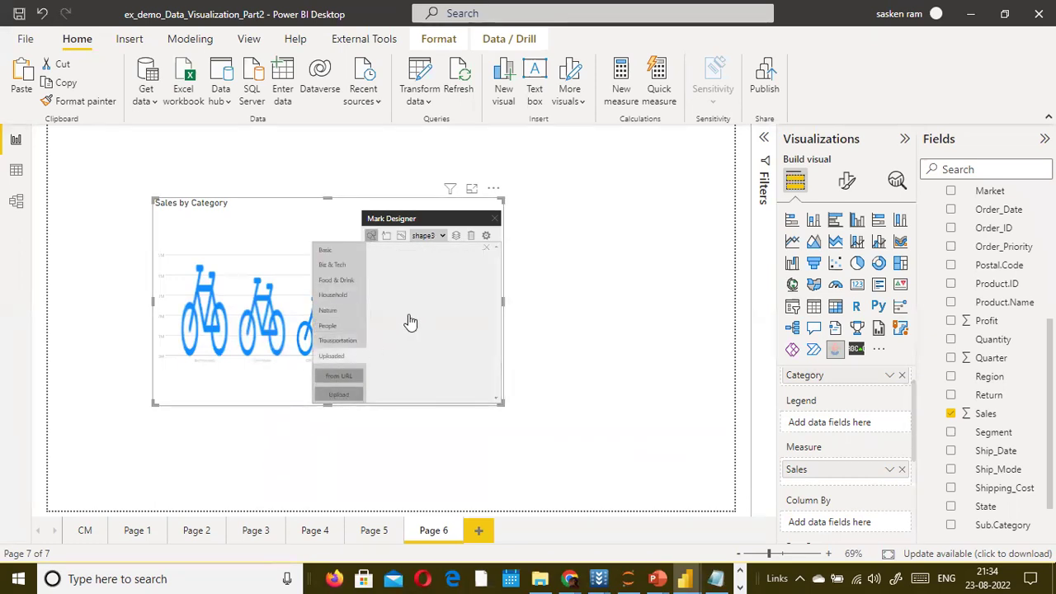
{"action": "left_click", "coordinate": [334, 265]}
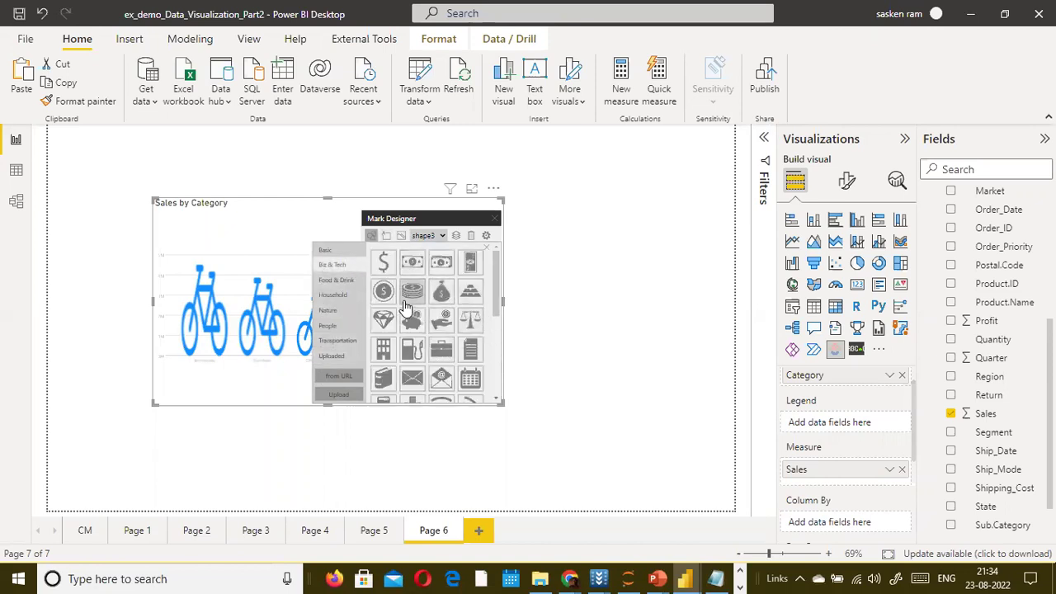
{"action": "left_click", "coordinate": [382, 294]}
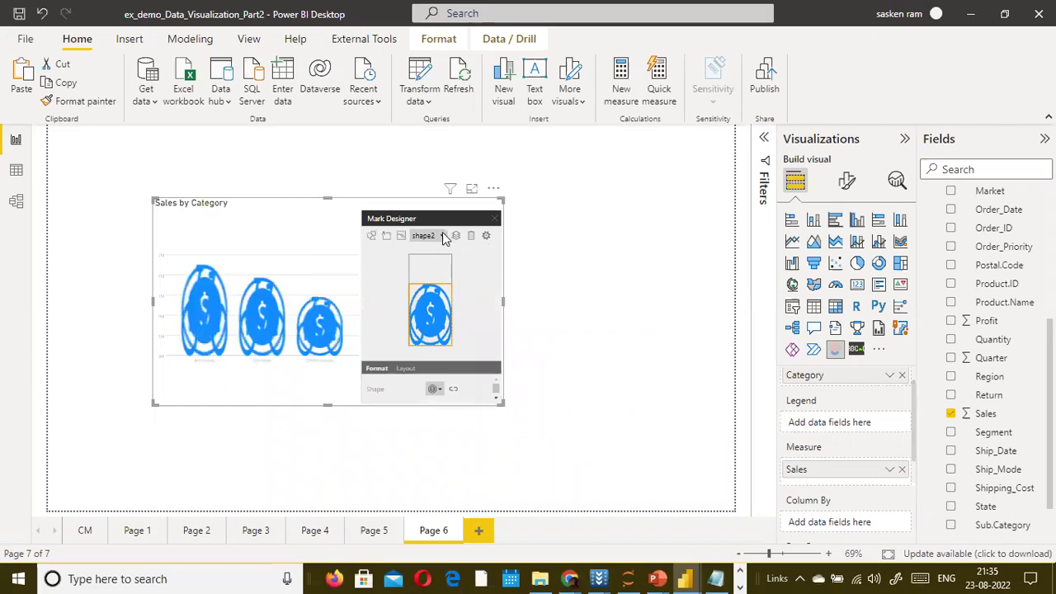
{"action": "left_click", "coordinate": [372, 236]}
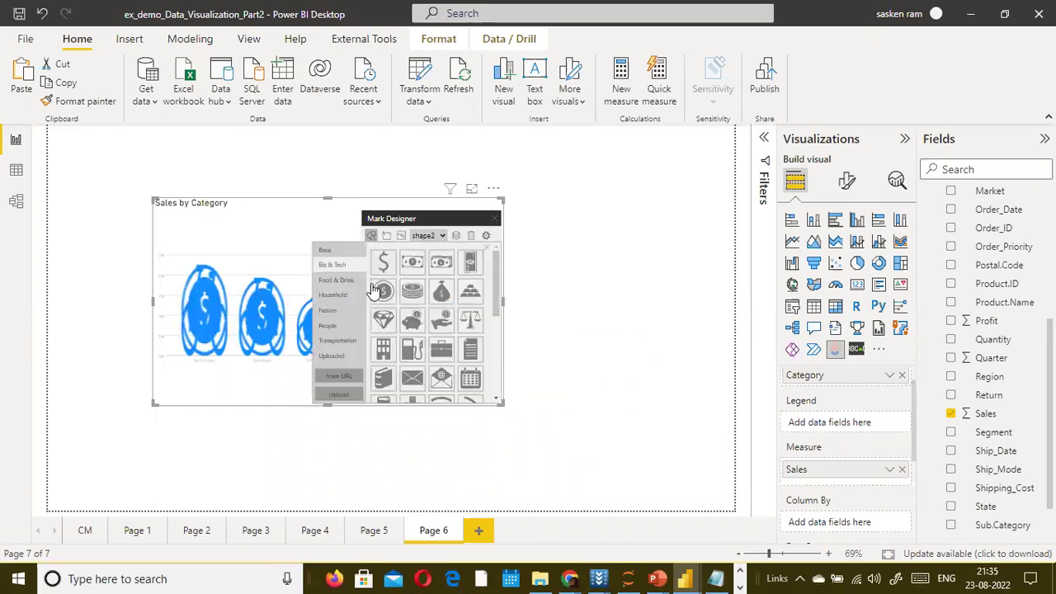
{"action": "scroll", "coordinate": [445, 284], "scroll_direction": "down", "scroll_amount": 3}
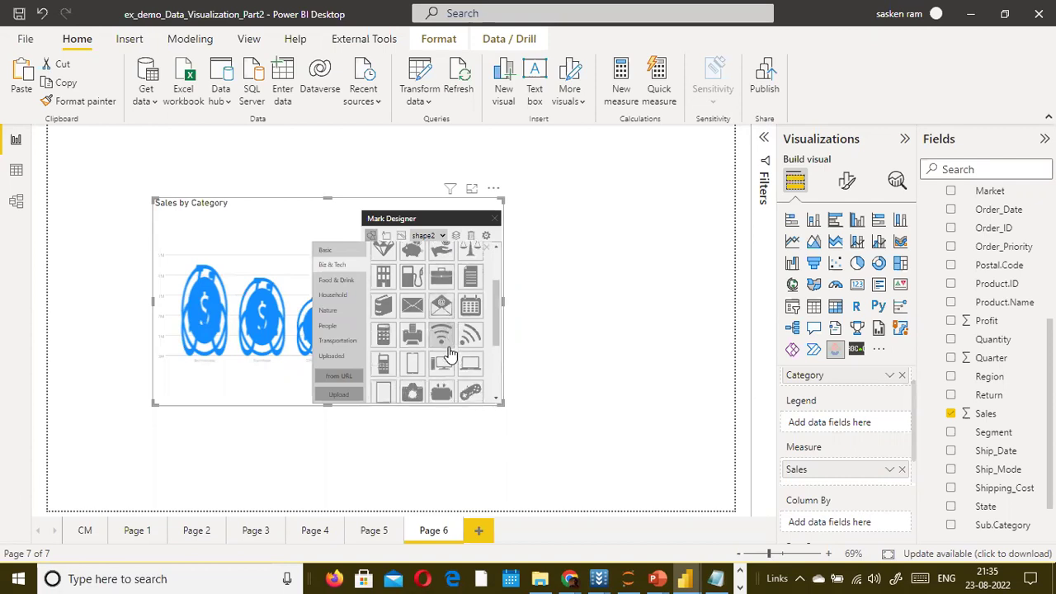
{"action": "scroll", "coordinate": [437, 314], "scroll_direction": "up", "scroll_amount": 2}
{"action": "left_click", "coordinate": [434, 272]}
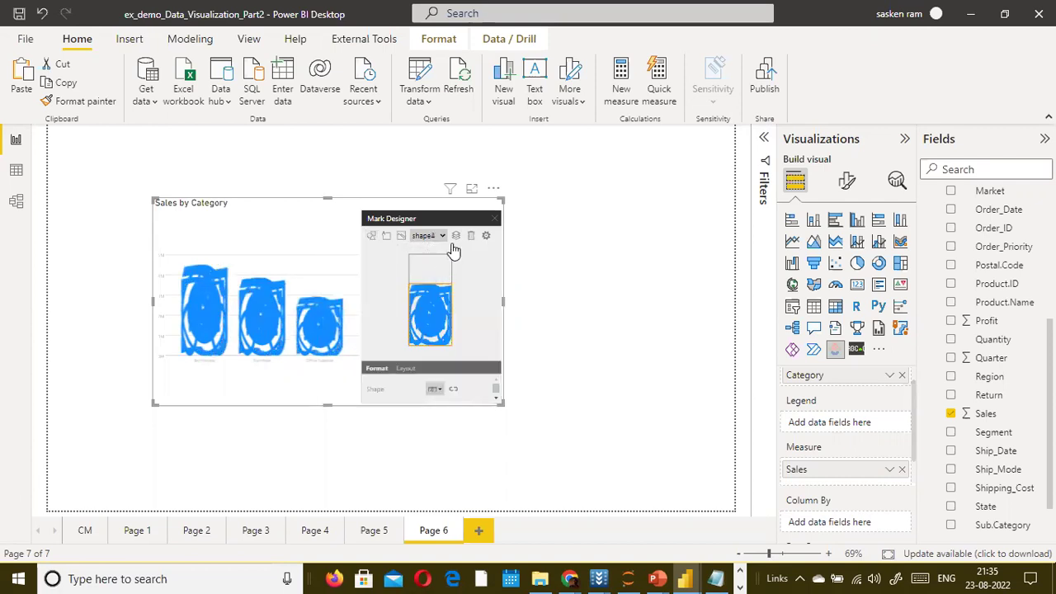
Delete all the overlapping shapes from the mark so that it is empty
{"action": "left_click", "coordinate": [443, 235]}
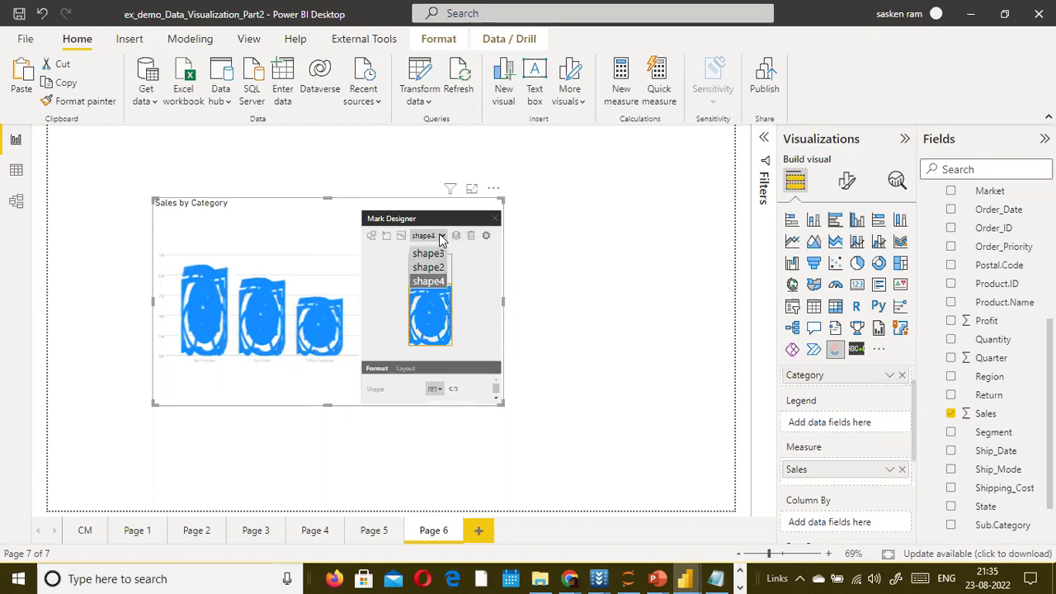
{"action": "left_click", "coordinate": [438, 236]}
{"action": "left_click", "coordinate": [426, 236]}
{"action": "left_click", "coordinate": [426, 255]}
{"action": "left_click", "coordinate": [471, 238]}
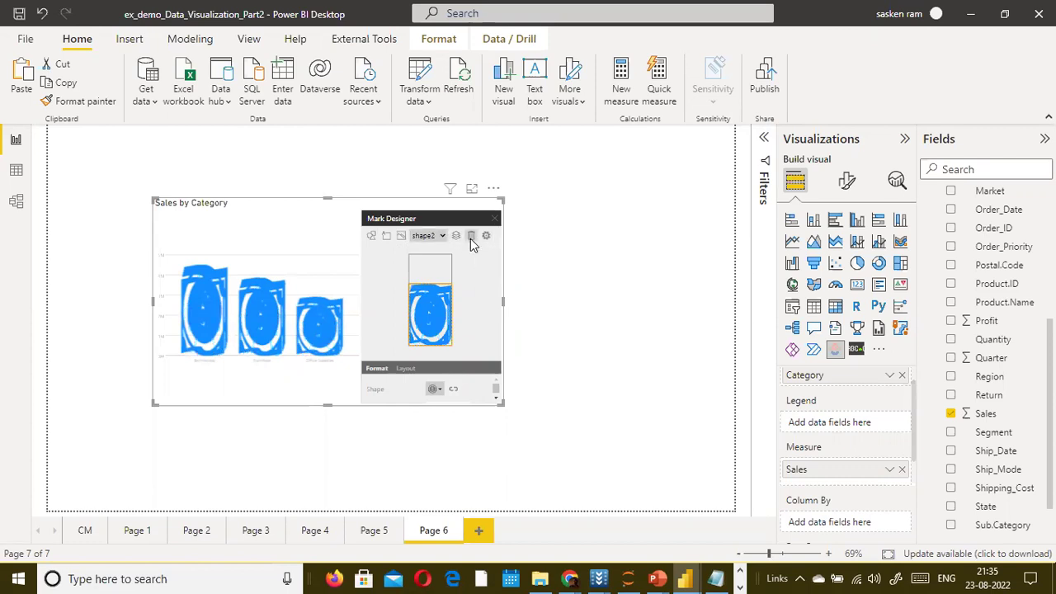
{"action": "left_click", "coordinate": [473, 238]}
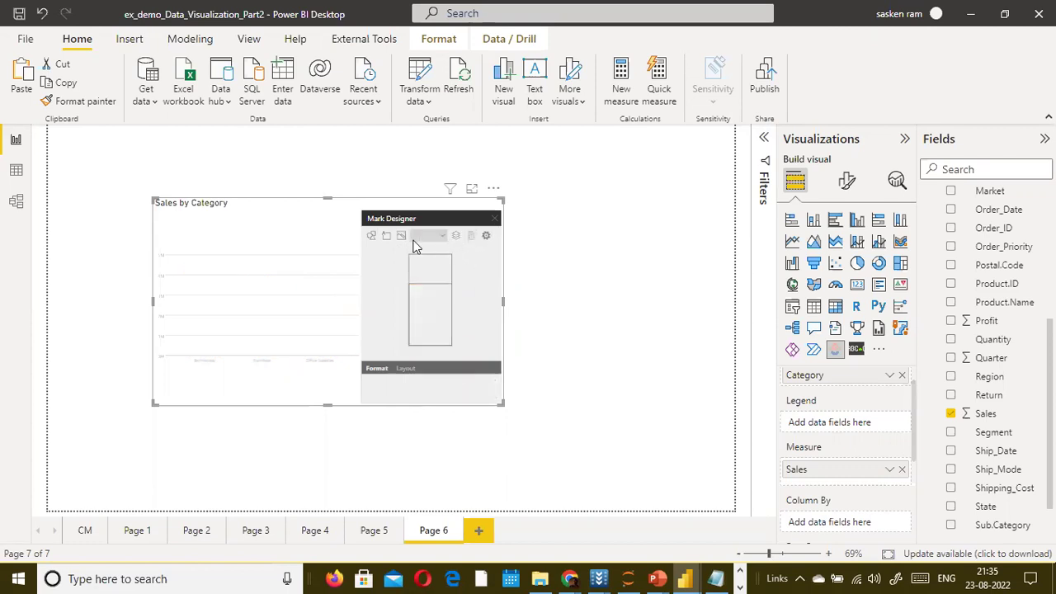
Insert the pine tree shape from the Nature category into the mark and widen the chart
{"action": "left_click", "coordinate": [373, 237]}
{"action": "scroll", "coordinate": [433, 354], "scroll_direction": "down", "scroll_amount": 2}
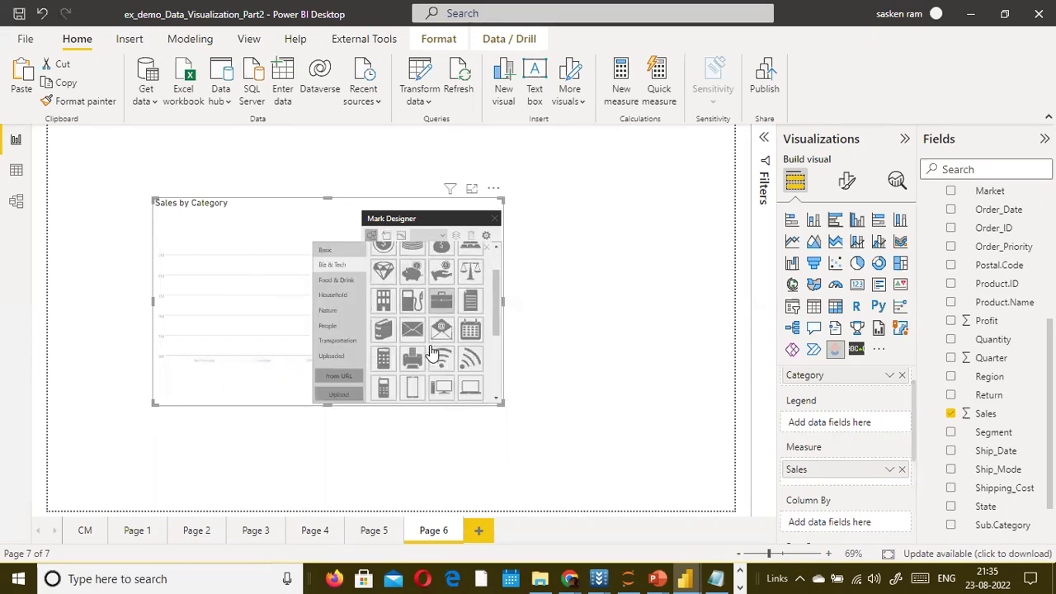
{"action": "left_click", "coordinate": [349, 284]}
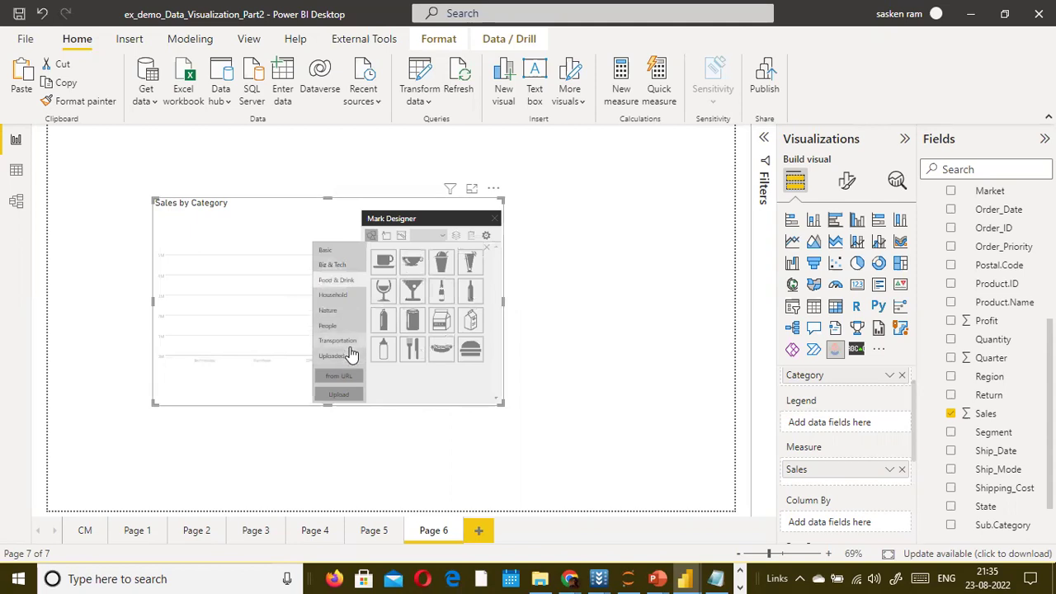
{"action": "left_click", "coordinate": [353, 341]}
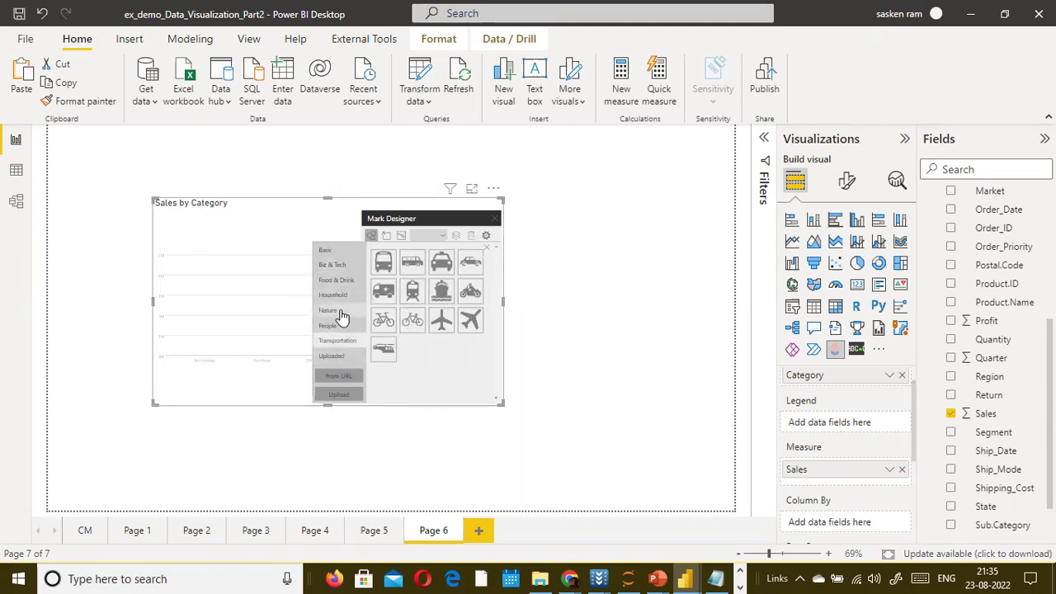
{"action": "left_click", "coordinate": [347, 311]}
{"action": "left_click", "coordinate": [443, 321]}
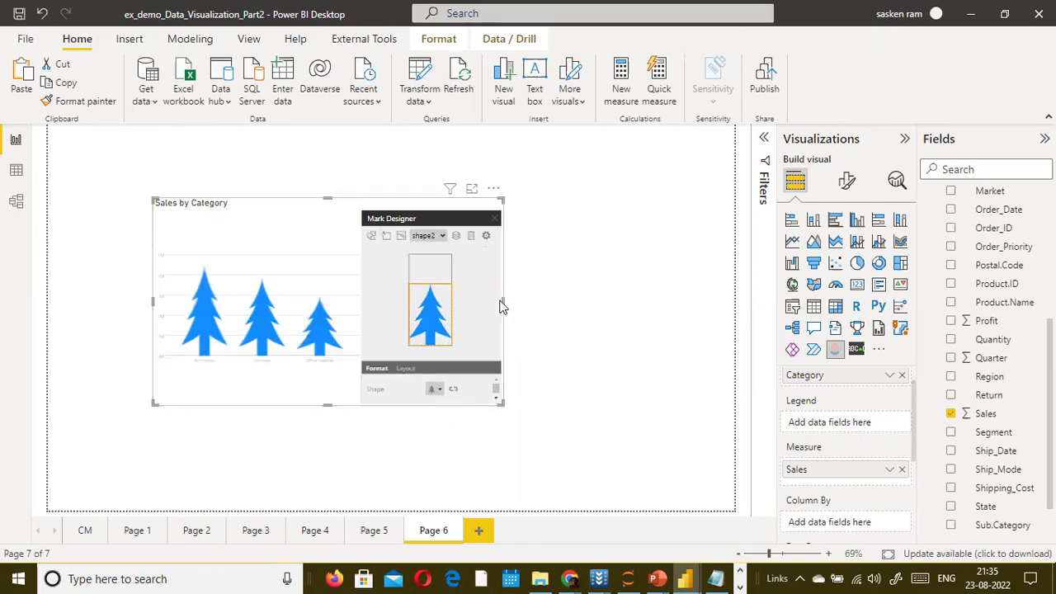
{"action": "left_click_drag", "start_coordinate": [504, 300], "coordinate": [558, 302]}
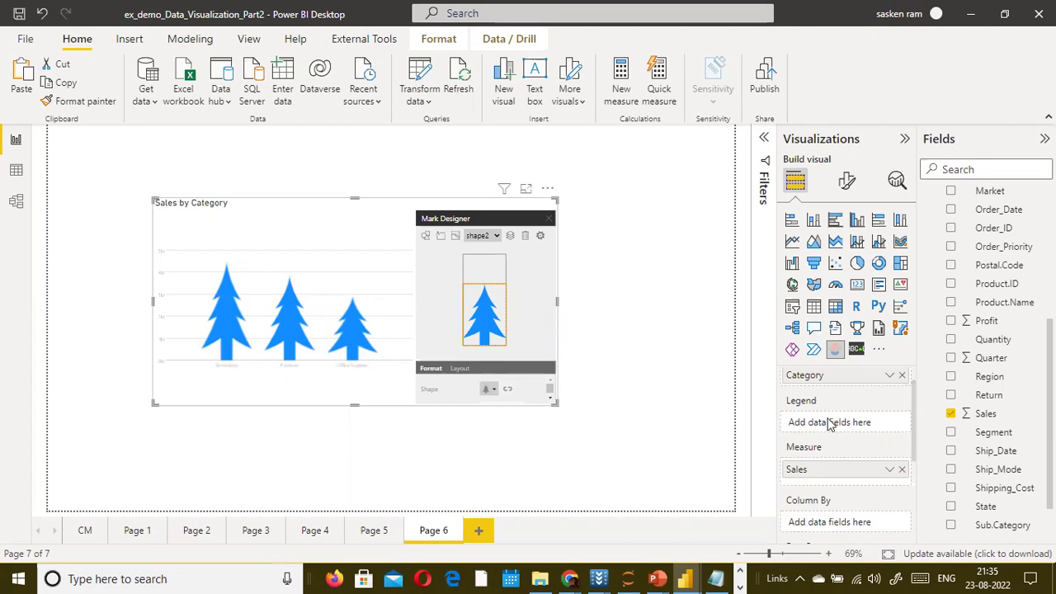
Assign the Segment field as the chart's legend and close the Mark Designer
{"action": "scroll", "coordinate": [1005, 396], "scroll_direction": "up", "scroll_amount": 3}
{"action": "scroll", "coordinate": [1004, 396], "scroll_direction": "down", "scroll_amount": 5}
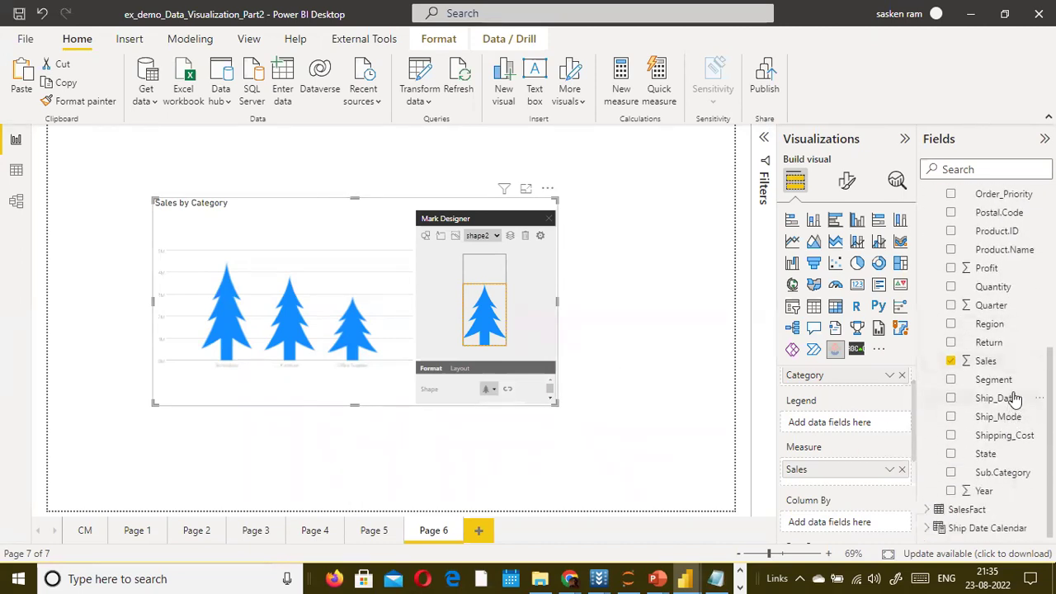
{"action": "left_click_drag", "start_coordinate": [1011, 388], "coordinate": [837, 432]}
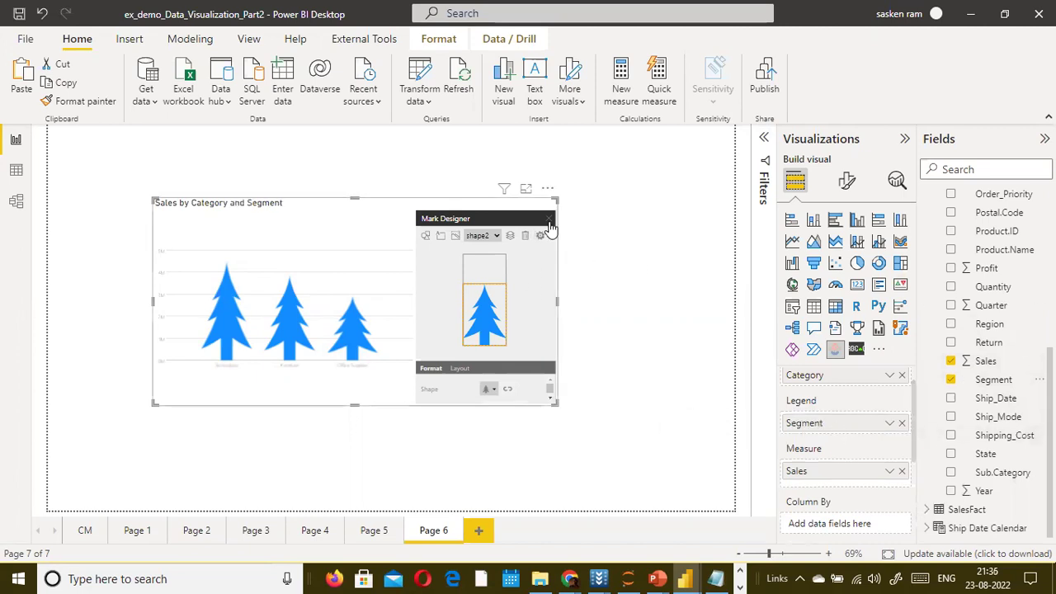
{"action": "left_click", "coordinate": [549, 223]}
{"action": "left_click", "coordinate": [614, 345]}
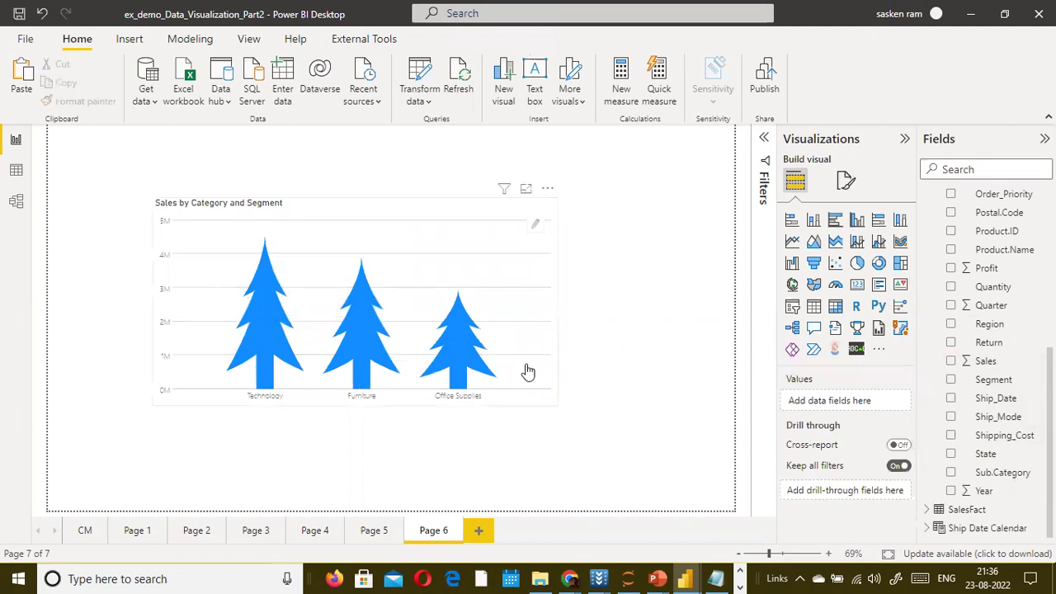
Replace the pine tree in the chart's mark with the office chair shape from the Household category
{"action": "left_click", "coordinate": [528, 372]}
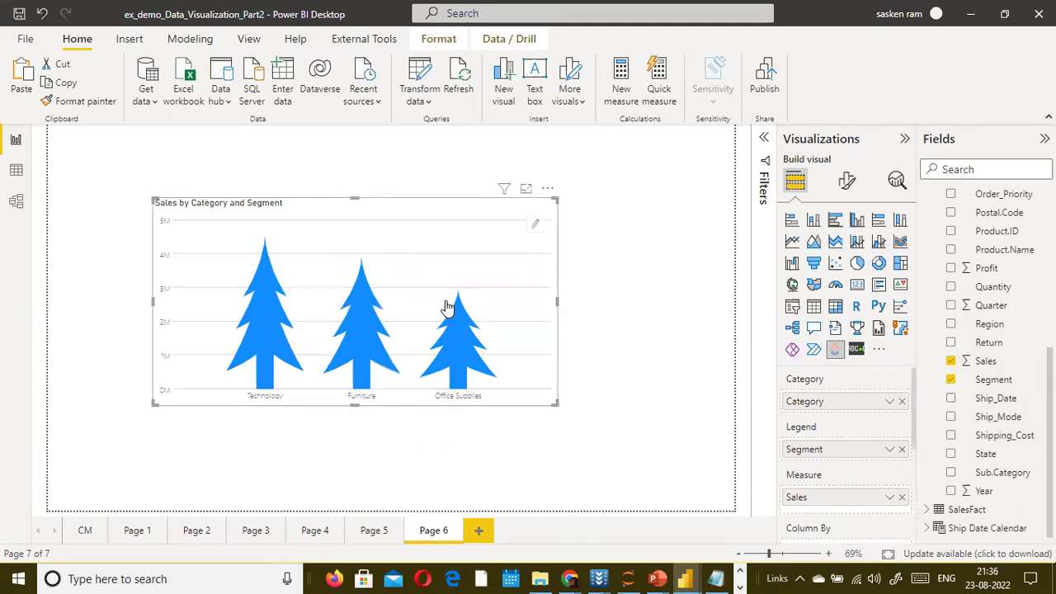
{"action": "left_click", "coordinate": [540, 228]}
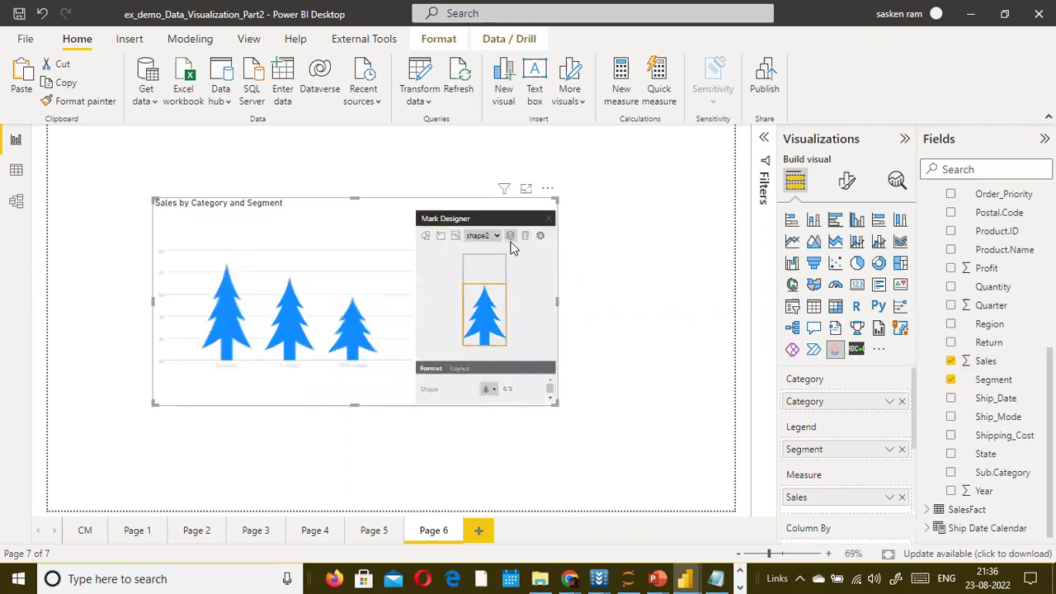
{"action": "left_click", "coordinate": [524, 237]}
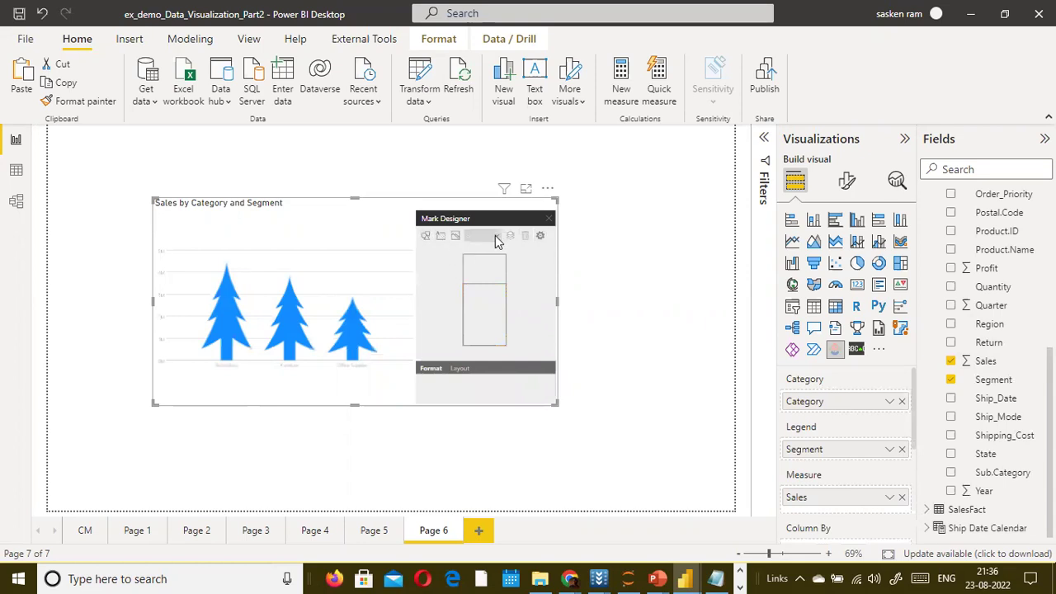
{"action": "left_click", "coordinate": [425, 236]}
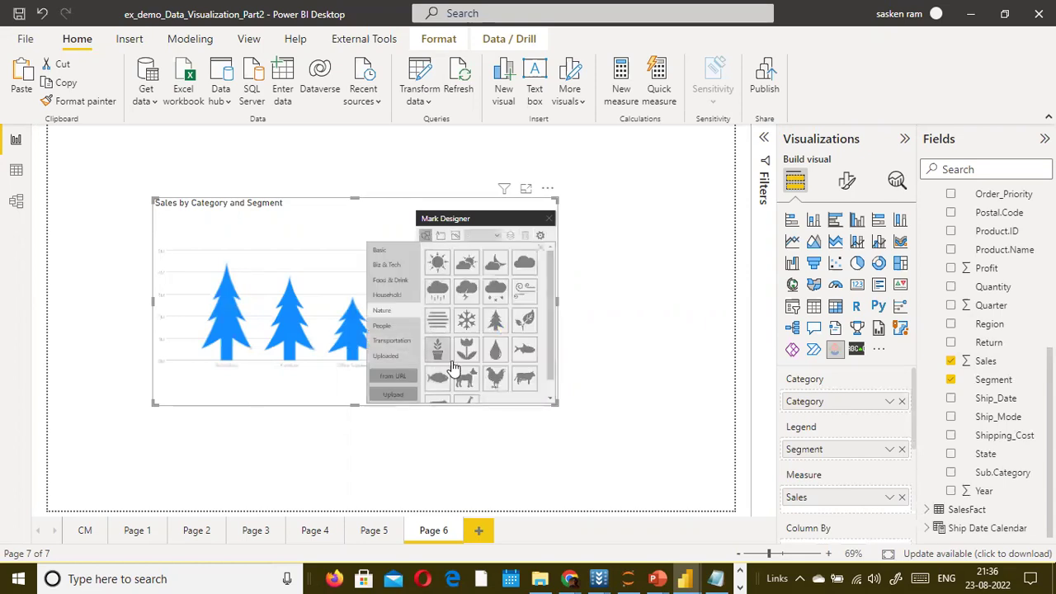
{"action": "left_click", "coordinate": [394, 298]}
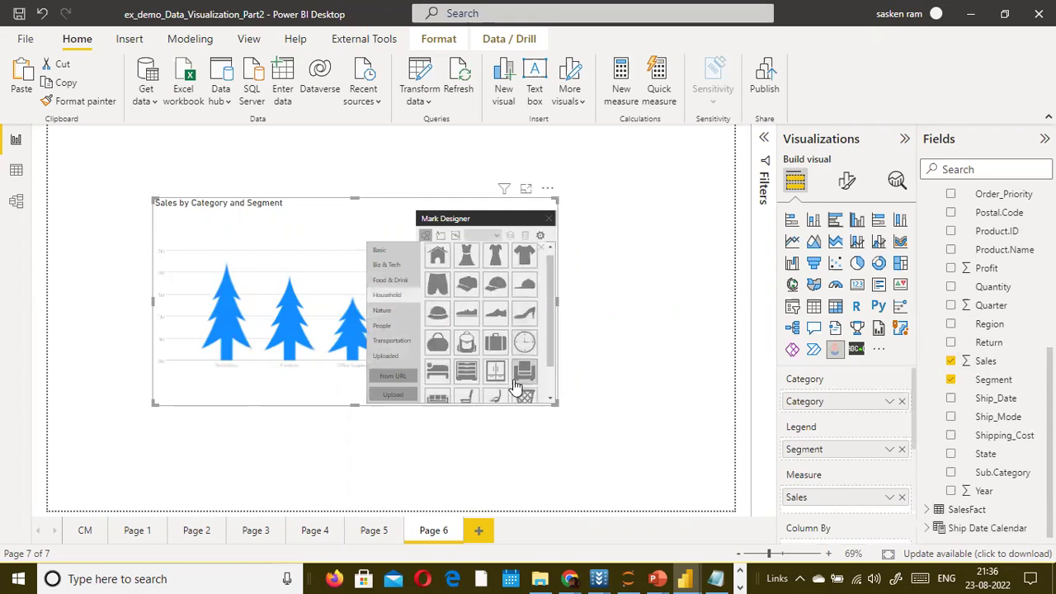
{"action": "scroll", "coordinate": [516, 384], "scroll_direction": "up", "scroll_amount": 1}
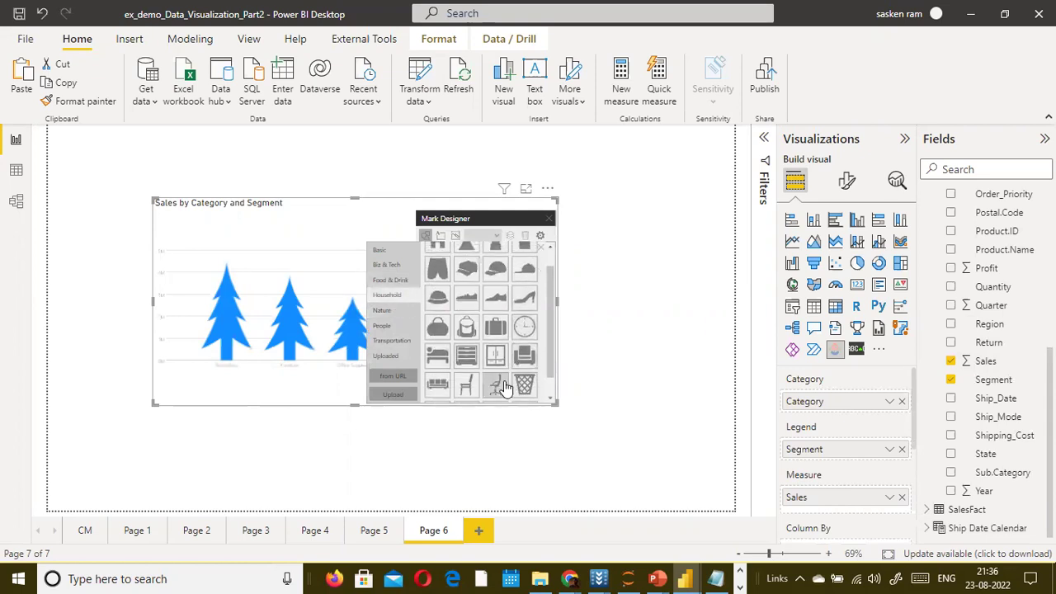
{"action": "left_click", "coordinate": [504, 388]}
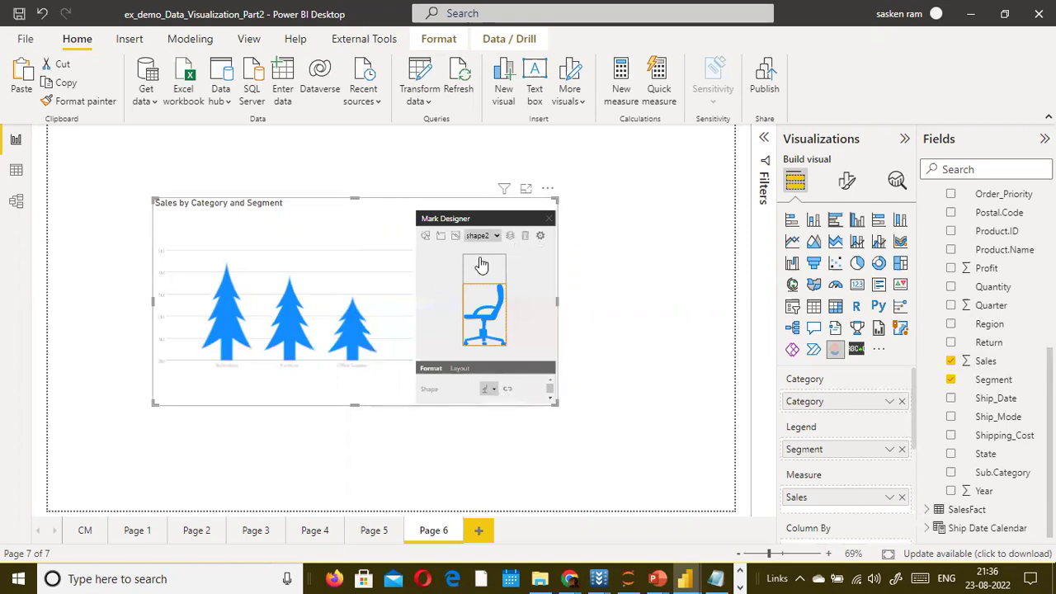
Swap the office chair in the mark for the backpack shape from the Household category
{"action": "left_click", "coordinate": [525, 236]}
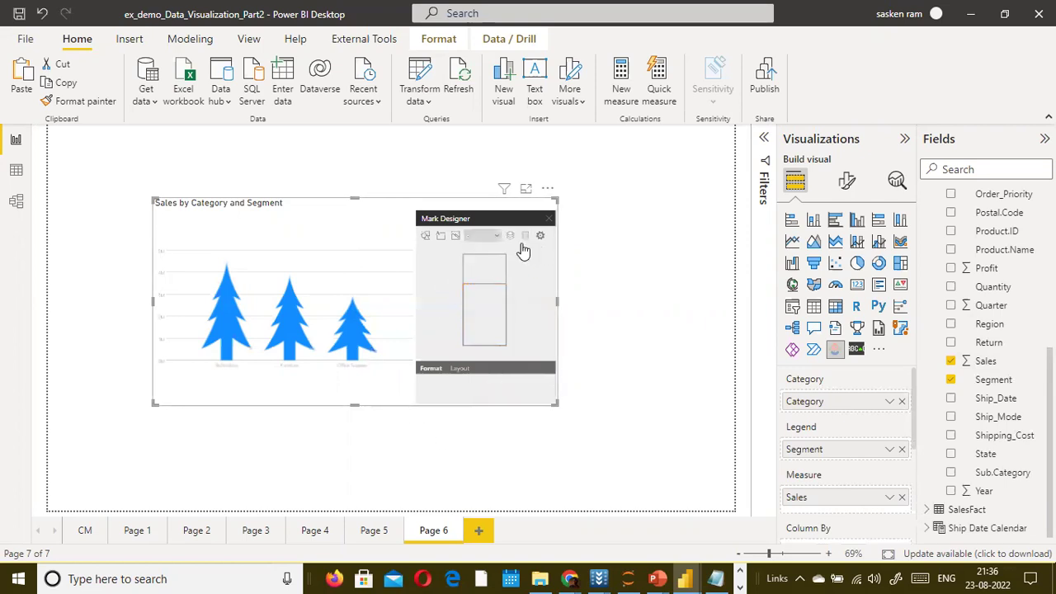
{"action": "left_click", "coordinate": [426, 236]}
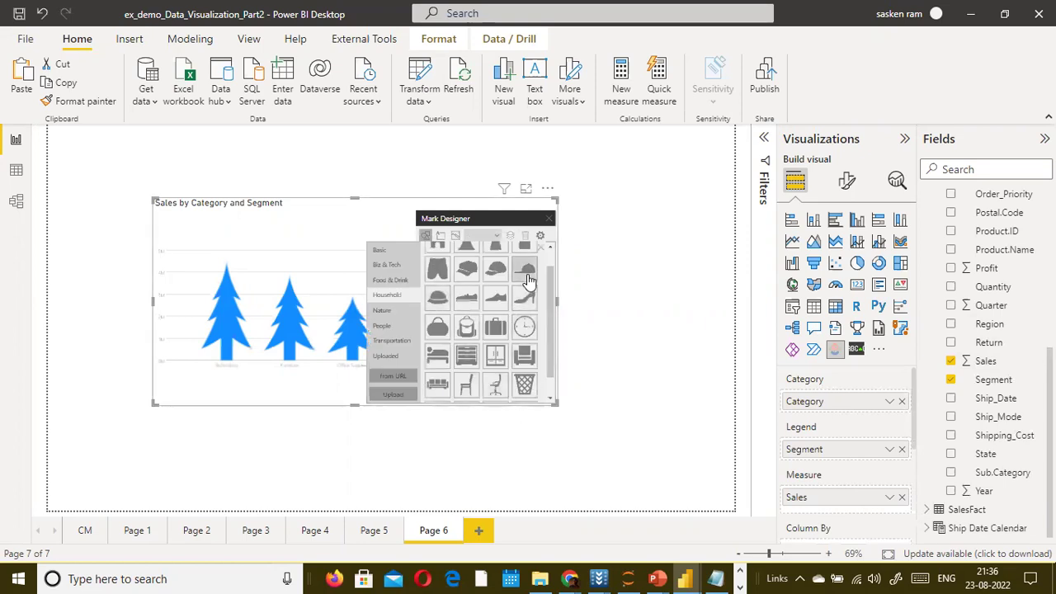
{"action": "scroll", "coordinate": [476, 364], "scroll_direction": "down", "scroll_amount": 1}
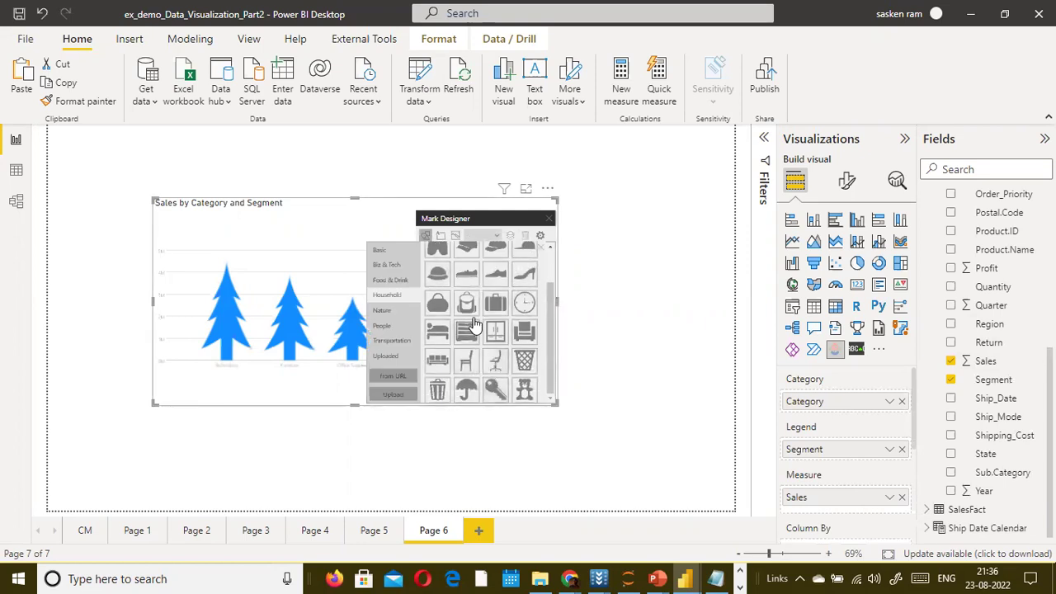
{"action": "left_click", "coordinate": [468, 307]}
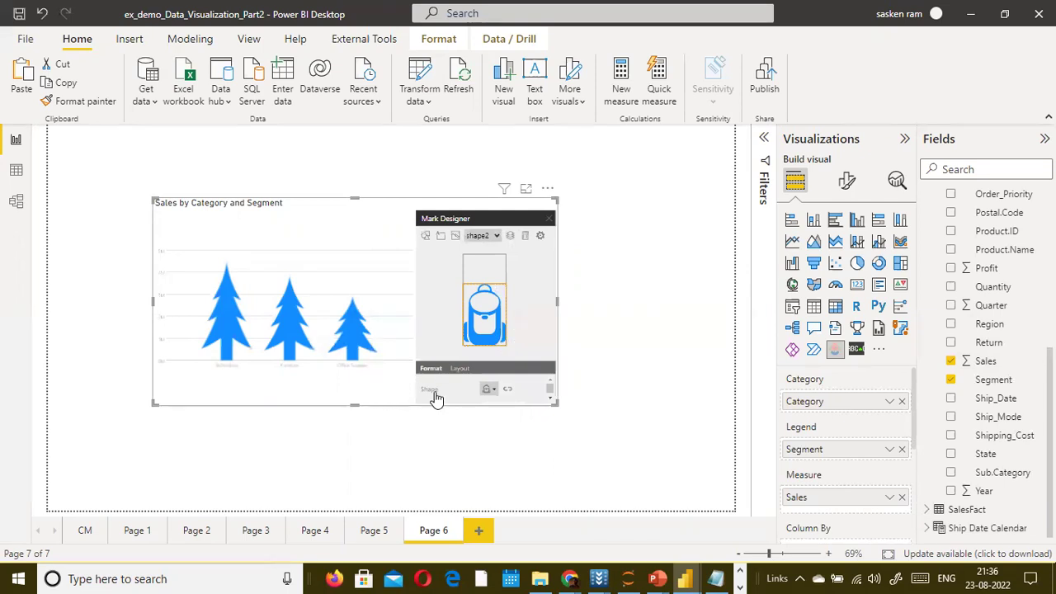
Open the data-binding settings of the backpack shape and close the Mark Designer
{"action": "left_click", "coordinate": [508, 390]}
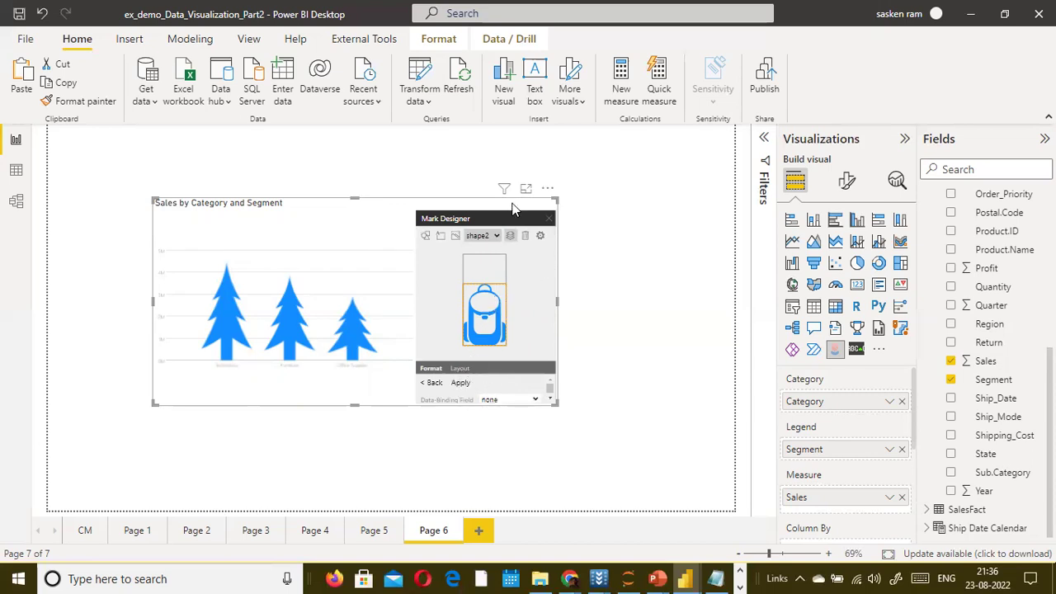
{"action": "left_click", "coordinate": [482, 235]}
{"action": "left_click", "coordinate": [481, 256]}
{"action": "left_click", "coordinate": [467, 330]}
{"action": "left_click", "coordinate": [549, 218]}
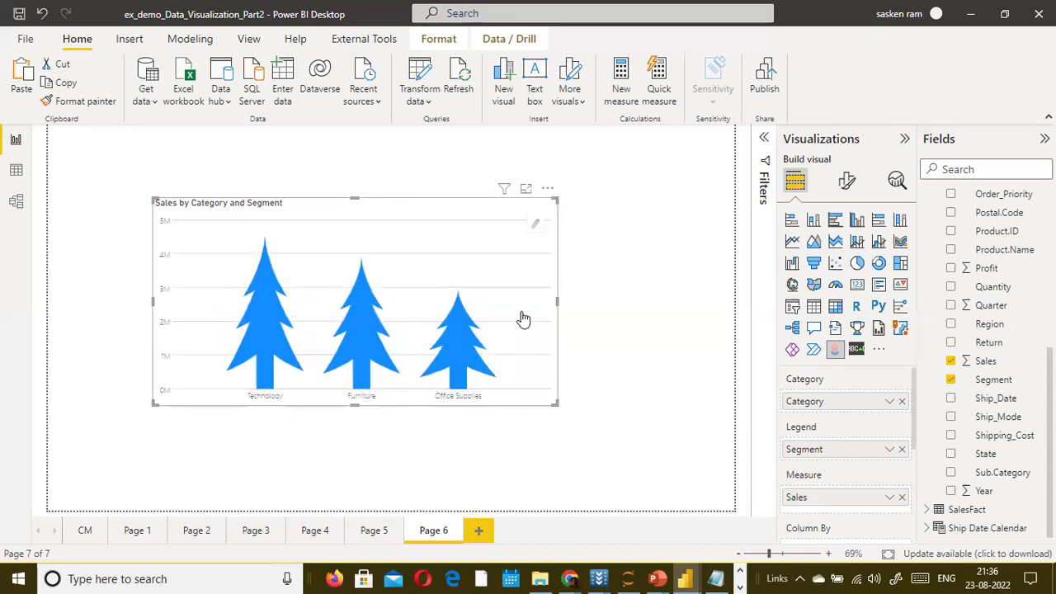
Delete the Sales by Category and Segment chart from Page 6
{"action": "left_click", "coordinate": [536, 226]}
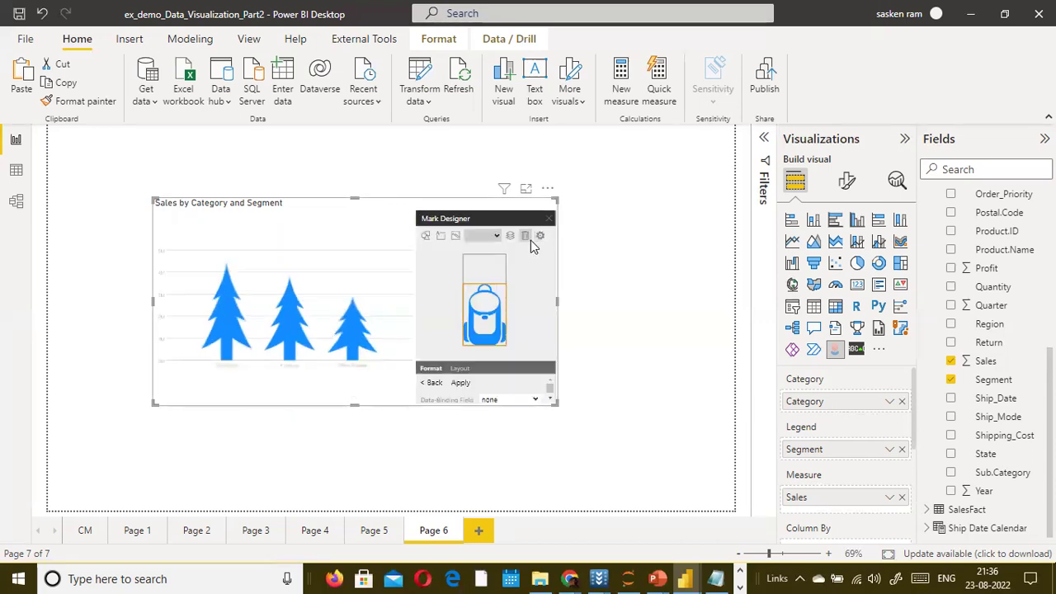
{"action": "left_click", "coordinate": [547, 190]}
{"action": "left_click", "coordinate": [593, 244]}
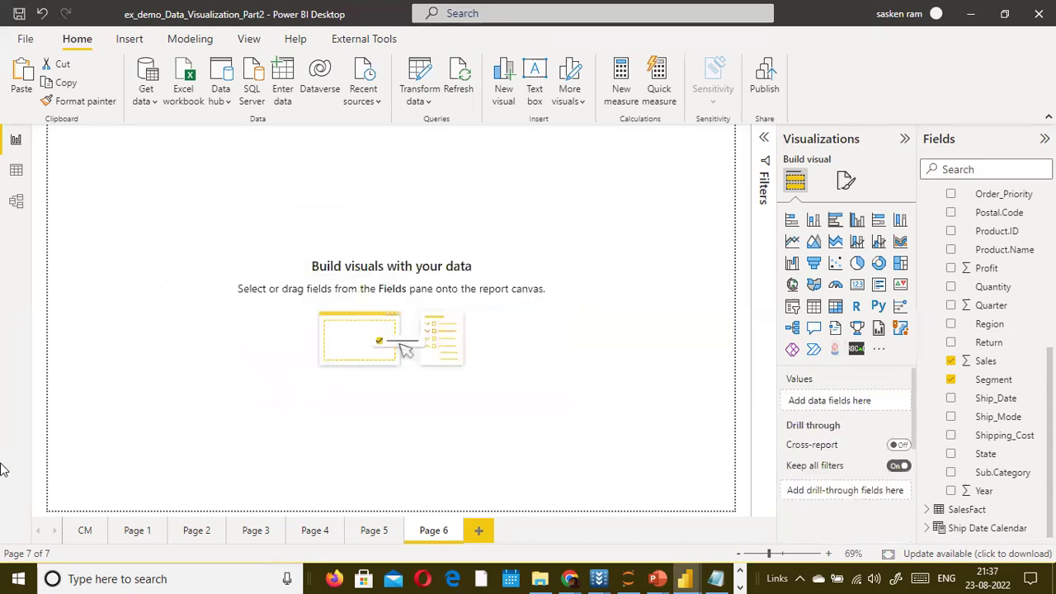
Add a new Infographic Designer visual to Page 6 and assign the Category field as its category
{"action": "left_click", "coordinate": [836, 349]}
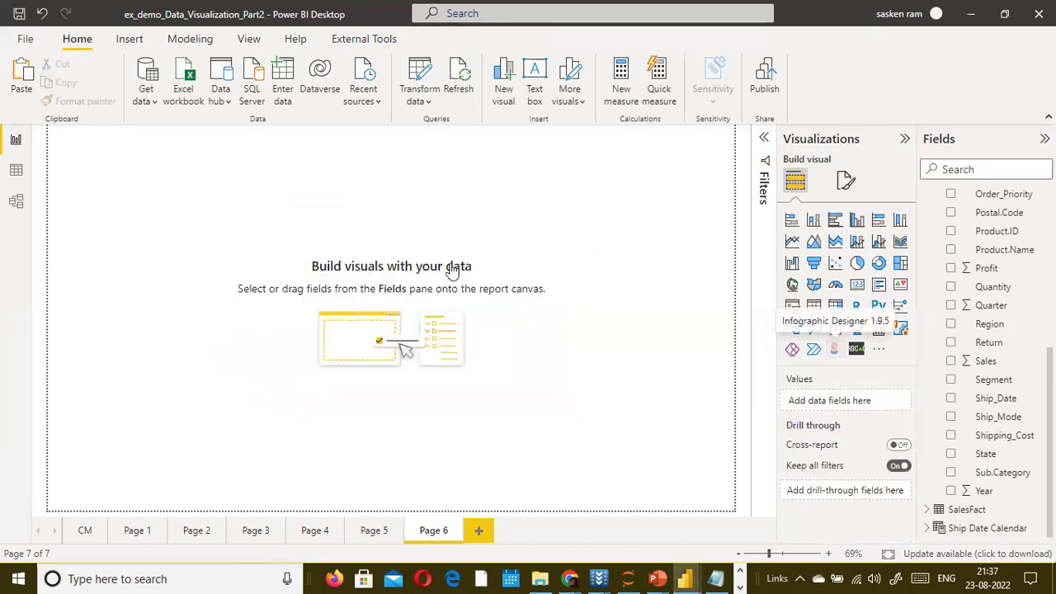
{"action": "left_click_drag", "start_coordinate": [158, 192], "coordinate": [529, 329]}
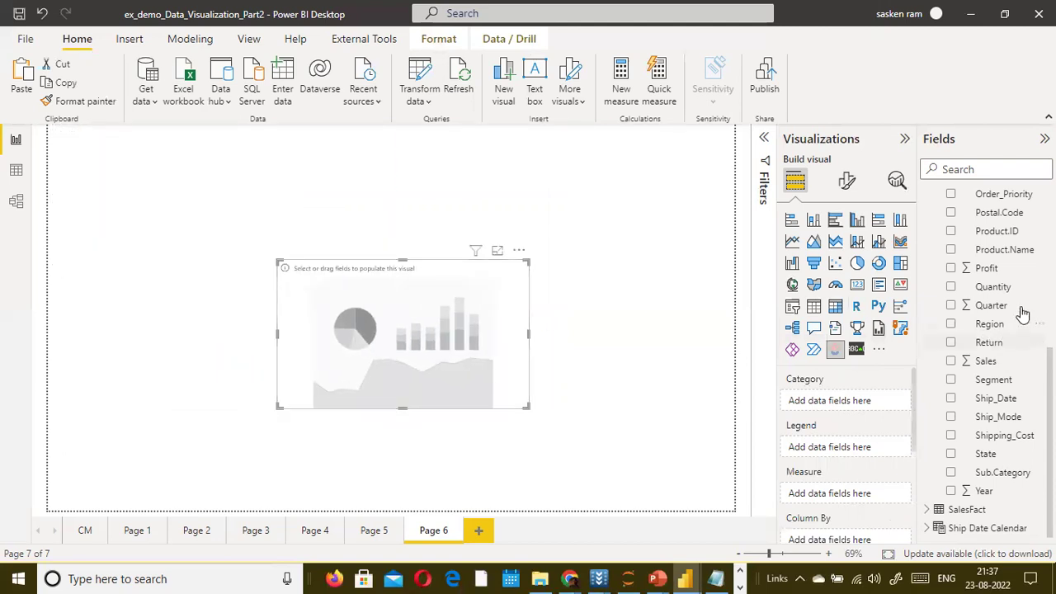
{"action": "scroll", "coordinate": [1020, 313], "scroll_direction": "up", "scroll_amount": 4}
{"action": "left_click_drag", "start_coordinate": [1016, 283], "coordinate": [870, 418]}
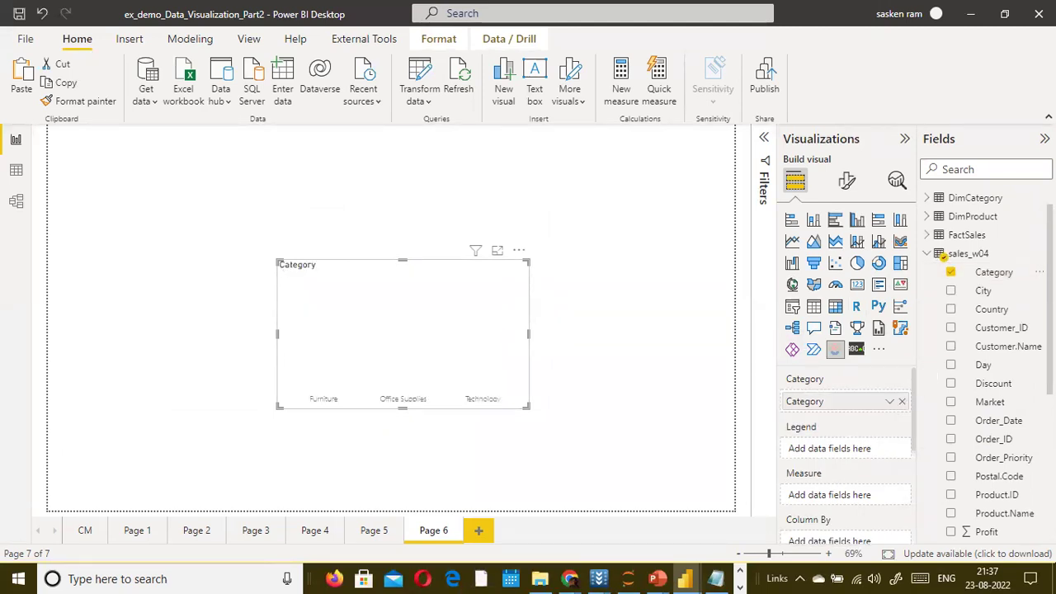
Assign Segment as the legend and Sales as the measure of the new infographic visual
{"action": "scroll", "coordinate": [990, 388], "scroll_direction": "down", "scroll_amount": 1}
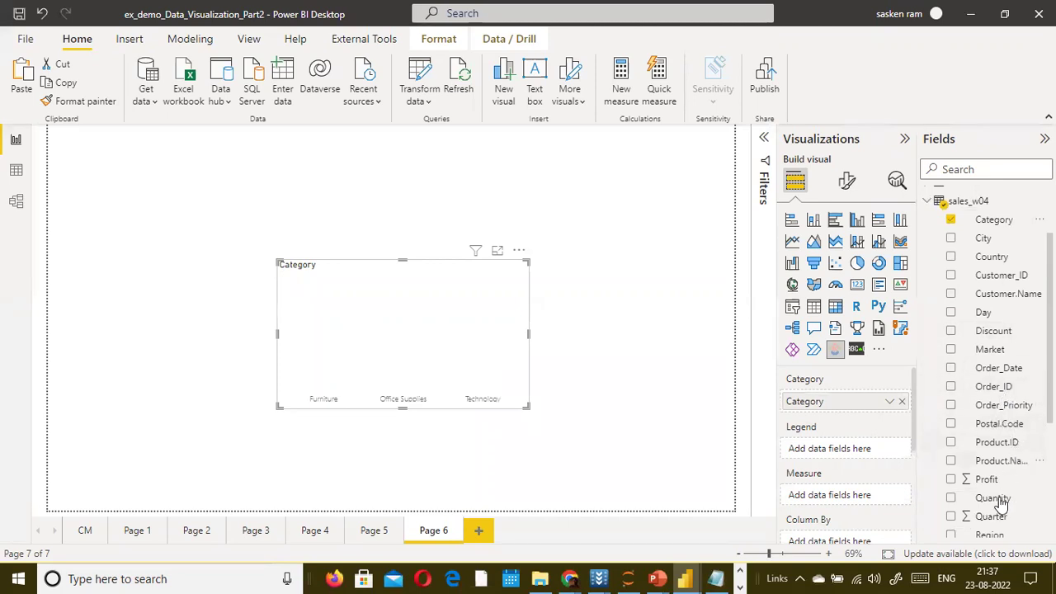
{"action": "scroll", "coordinate": [1015, 387], "scroll_direction": "down", "scroll_amount": 3}
{"action": "left_click_drag", "start_coordinate": [1012, 439], "coordinate": [846, 457]}
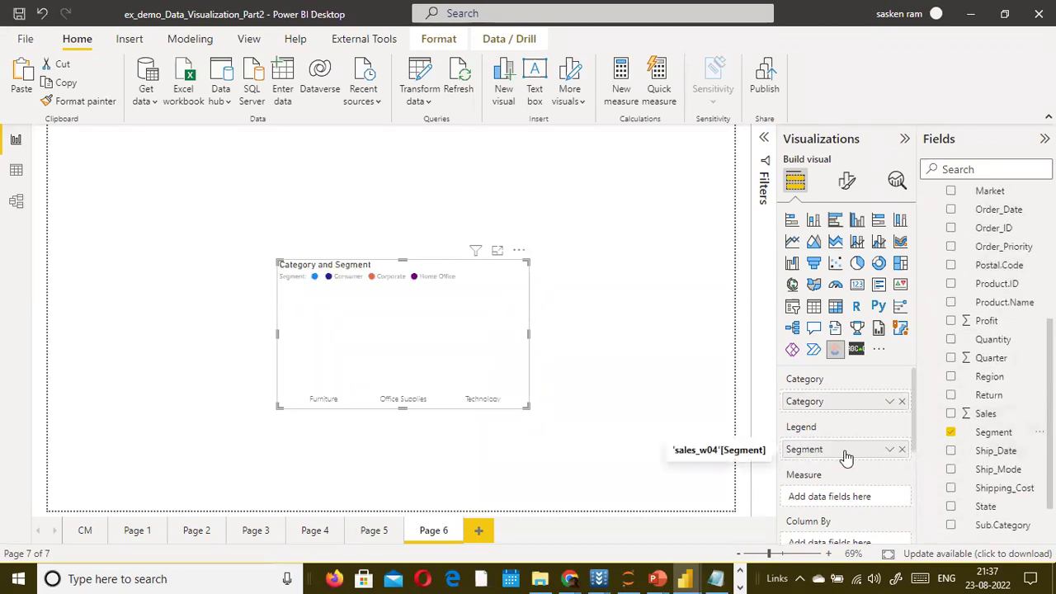
{"action": "scroll", "coordinate": [1031, 503], "scroll_direction": "down", "scroll_amount": 1}
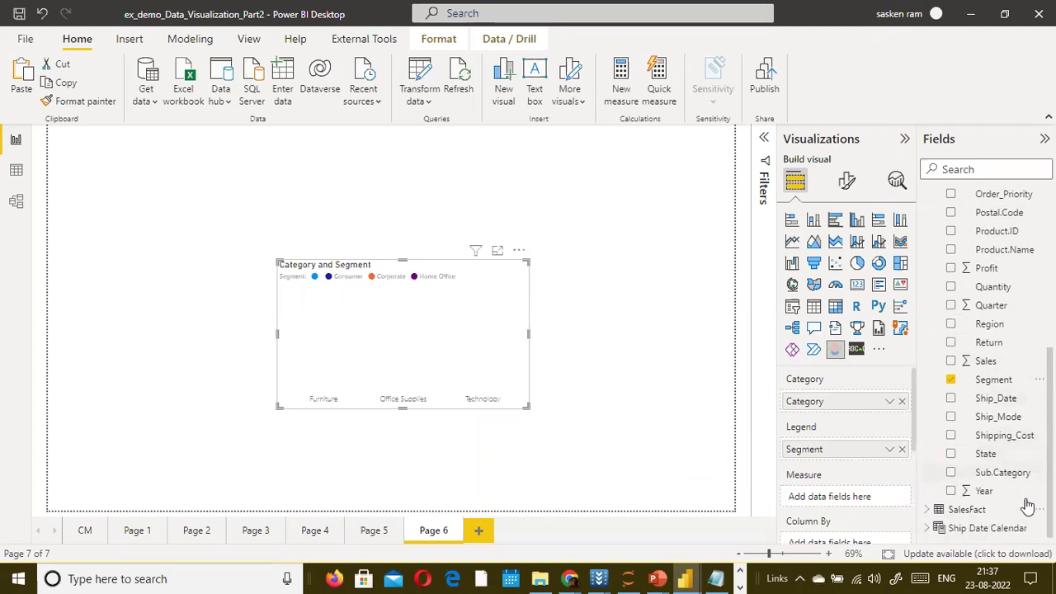
{"action": "left_click_drag", "start_coordinate": [986, 361], "coordinate": [854, 503]}
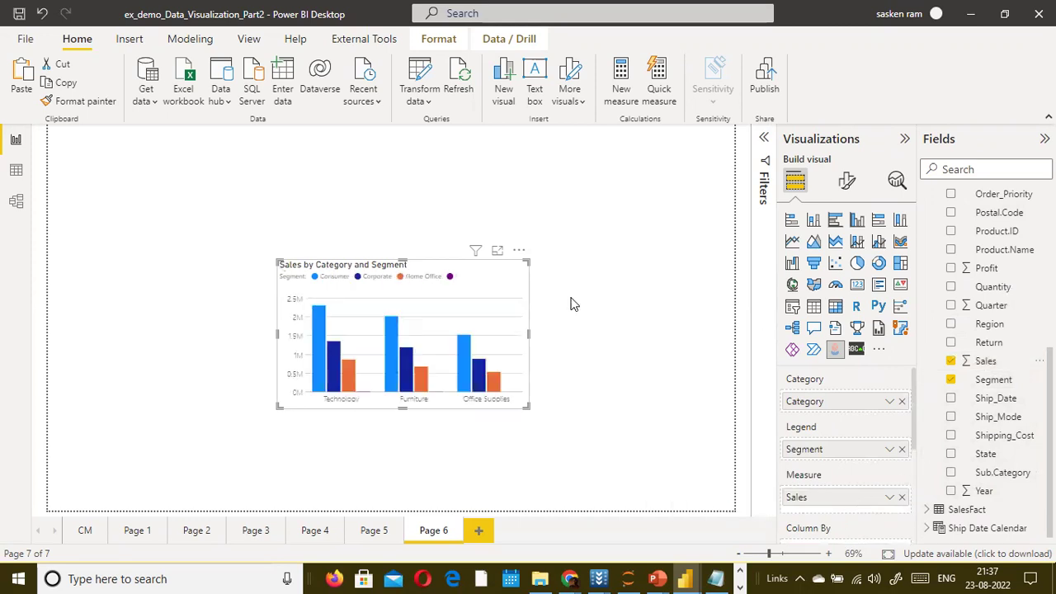
Enlarge the Sales by Category and Segment chart by widening it on both sides and raising its upper edge
{"action": "left_click_drag", "start_coordinate": [527, 331], "coordinate": [602, 333]}
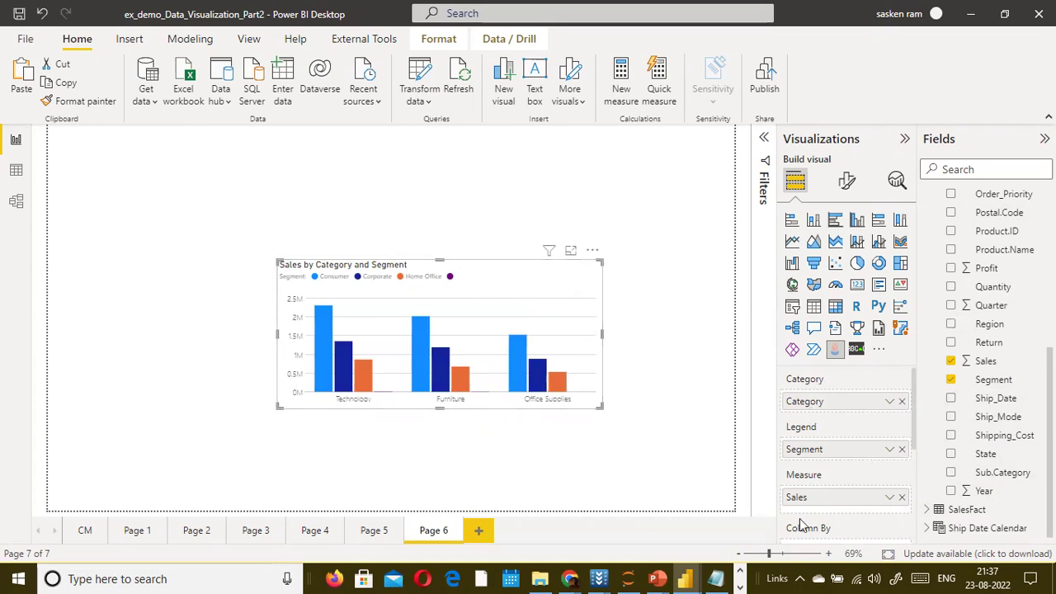
{"action": "left_click_drag", "start_coordinate": [277, 333], "coordinate": [193, 319]}
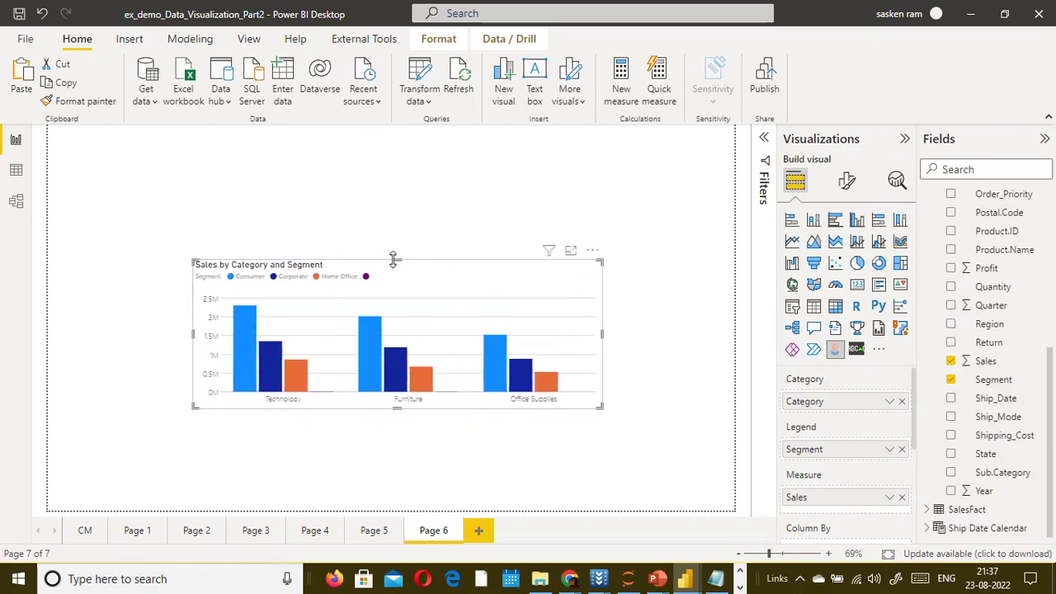
{"action": "left_click_drag", "start_coordinate": [398, 259], "coordinate": [401, 186]}
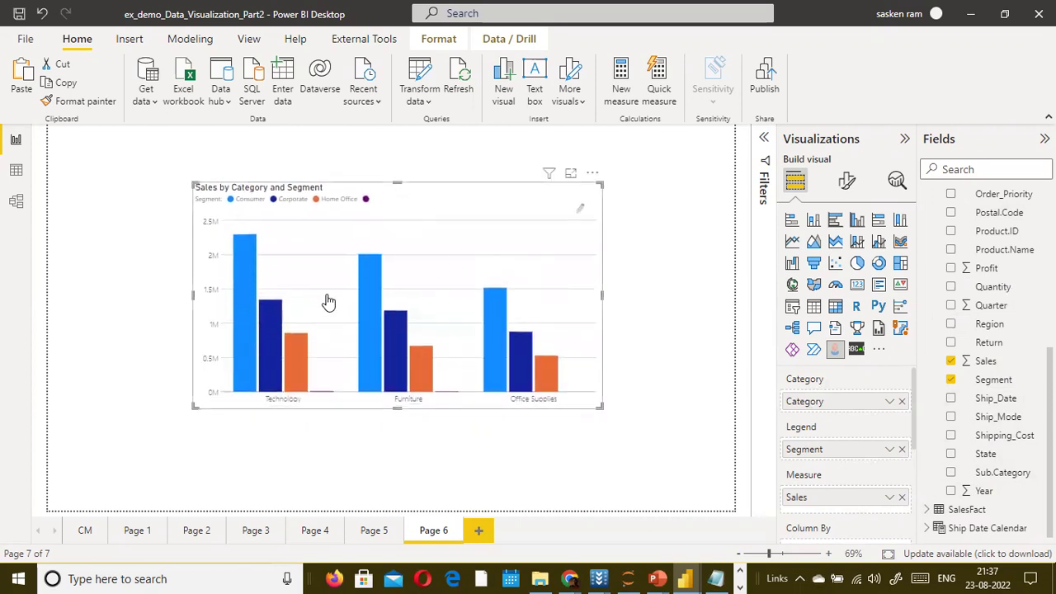
Add the pine tree shape from the Nature category to the chart's mark in the Mark Designer
{"action": "left_click", "coordinate": [582, 211]}
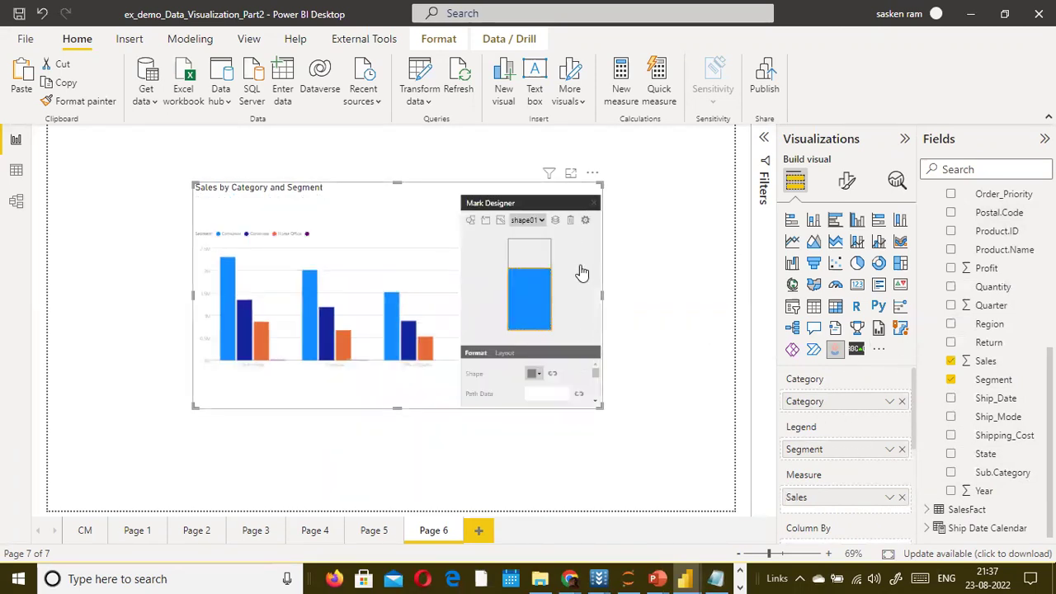
{"action": "left_click", "coordinate": [470, 220]}
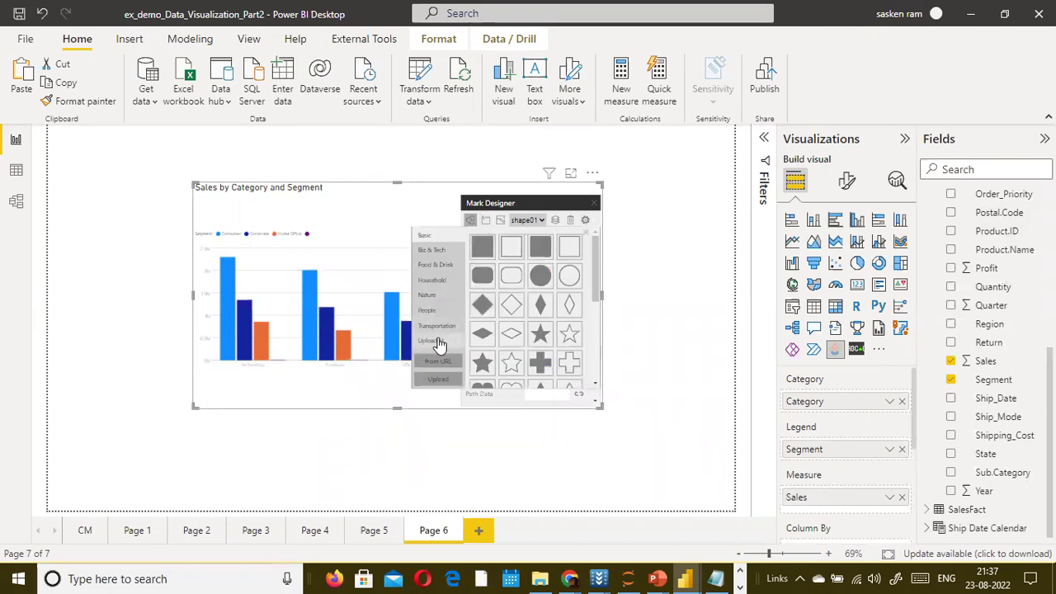
{"action": "left_click", "coordinate": [437, 295]}
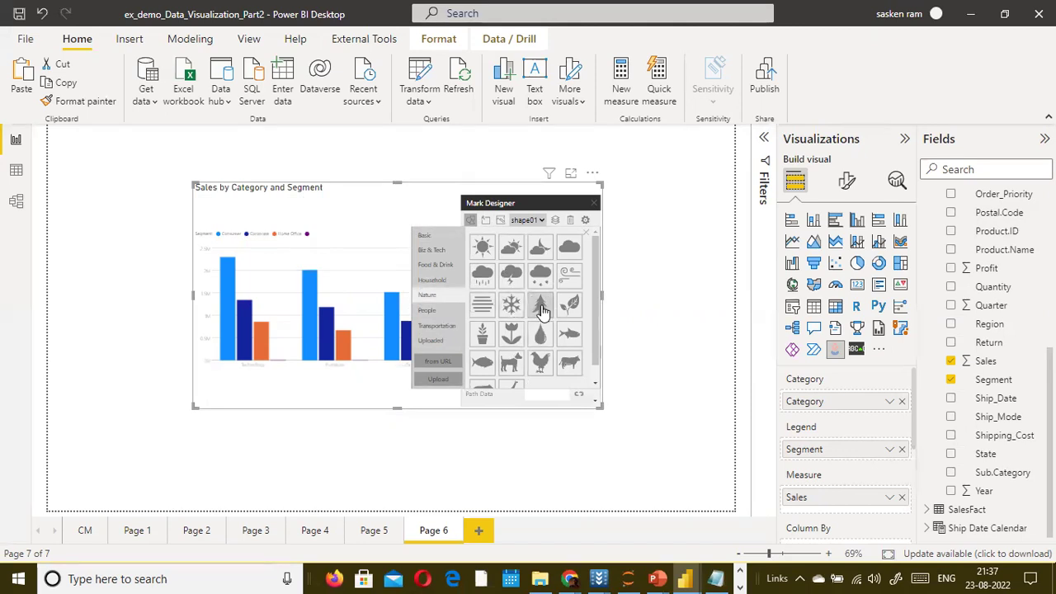
{"action": "left_click", "coordinate": [542, 313]}
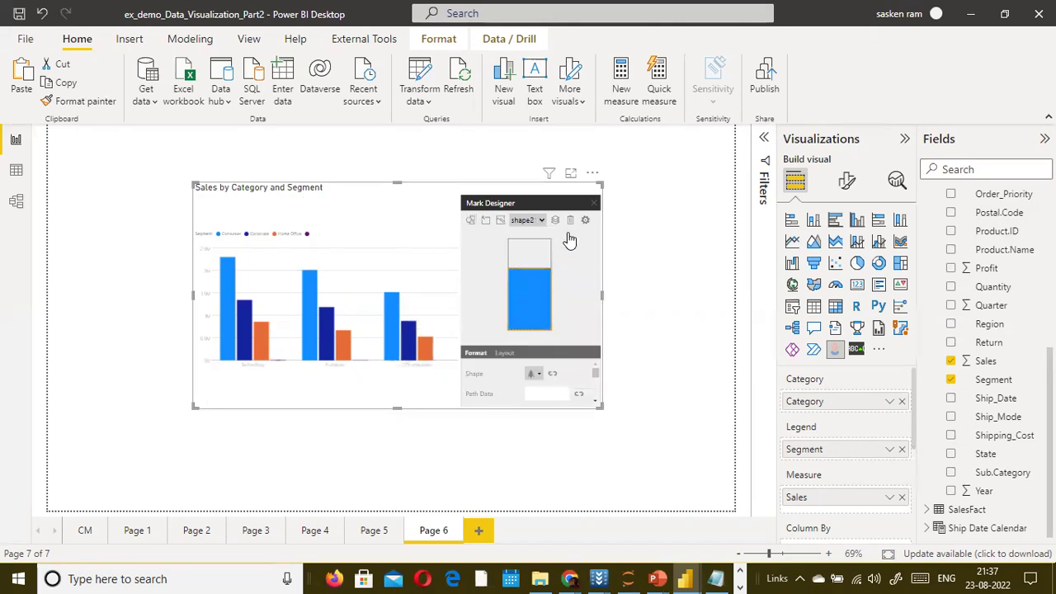
Delete the default rectangle shape from the mark and close the Mark Designer
{"action": "left_click", "coordinate": [528, 219]}
{"action": "left_click", "coordinate": [523, 233]}
{"action": "left_click", "coordinate": [567, 220]}
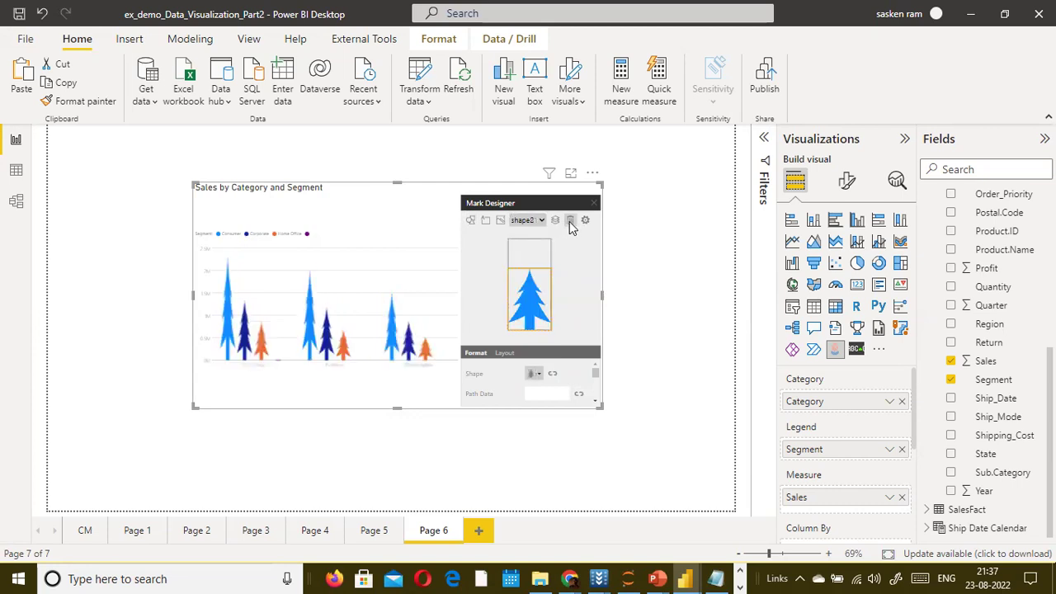
{"action": "left_click", "coordinate": [653, 317]}
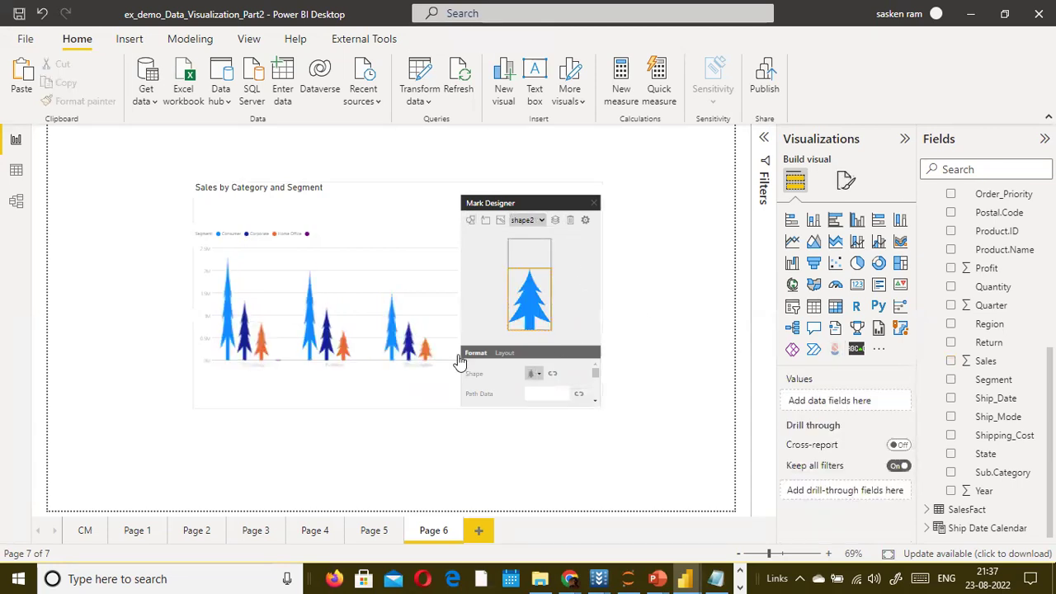
{"action": "left_click", "coordinate": [594, 203]}
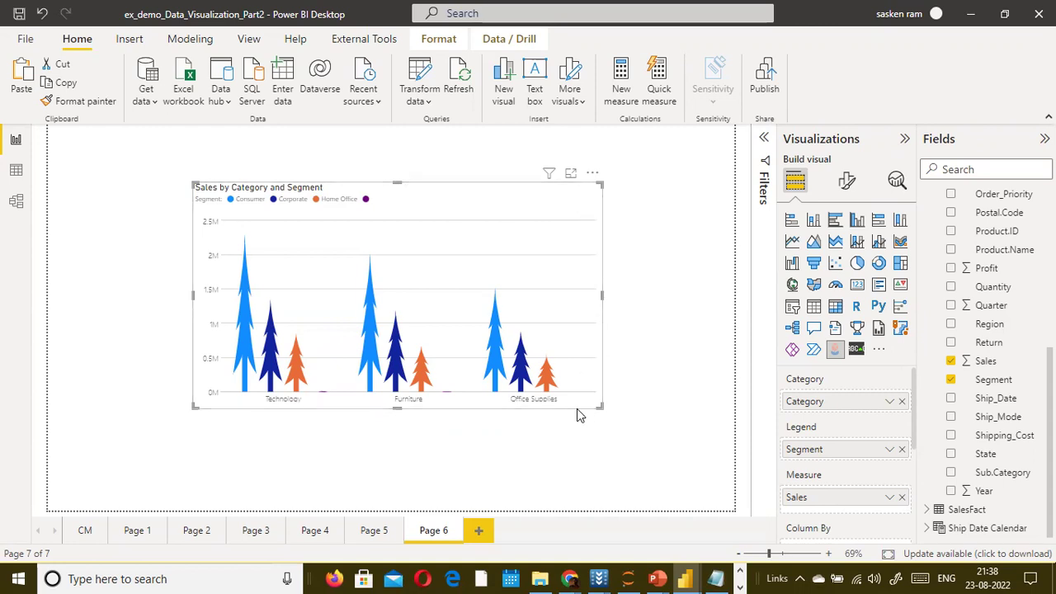
Move the pine tree chart to the upper-left corner of the report page
{"action": "left_click_drag", "start_coordinate": [391, 400], "coordinate": [335, 295]}
{"action": "left_click", "coordinate": [334, 294]}
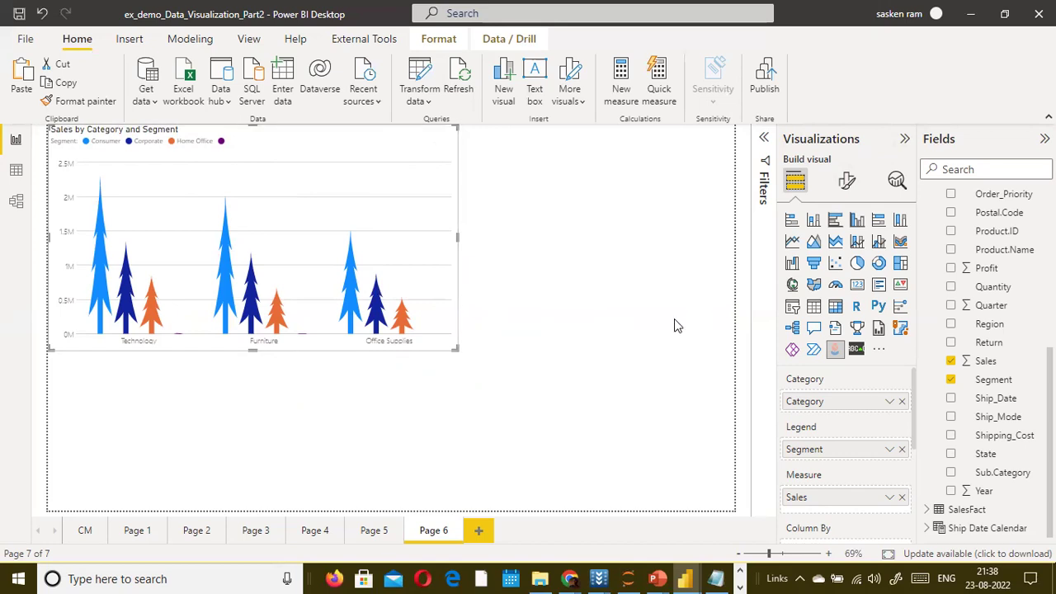
Add the imported IBC custom visual to Page 6 and place it below the pine tree chart
{"action": "left_click", "coordinate": [580, 225]}
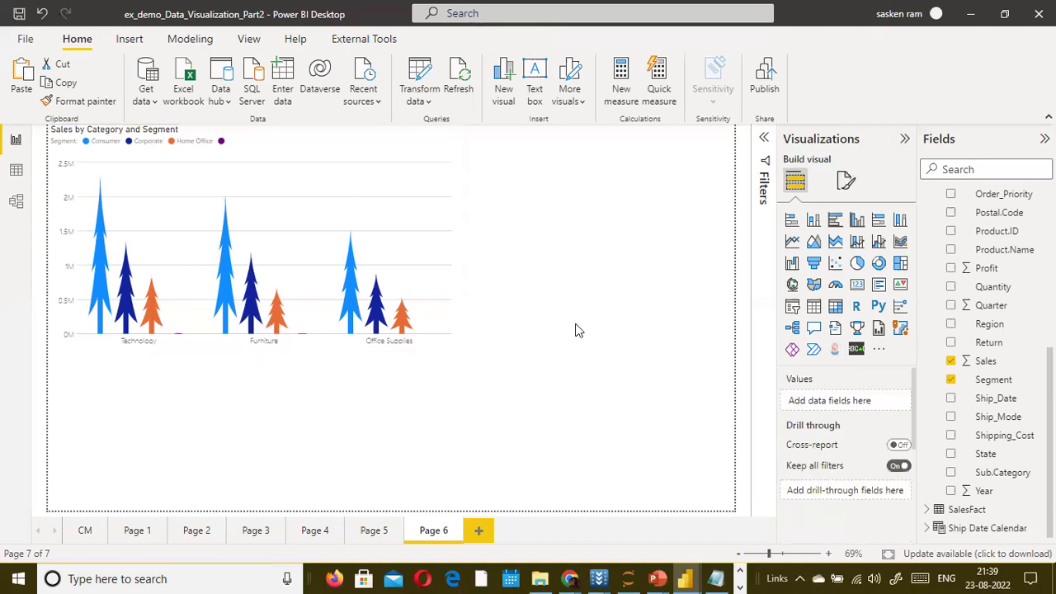
{"action": "left_click", "coordinate": [856, 348]}
{"action": "left_click_drag", "start_coordinate": [288, 462], "coordinate": [482, 474]}
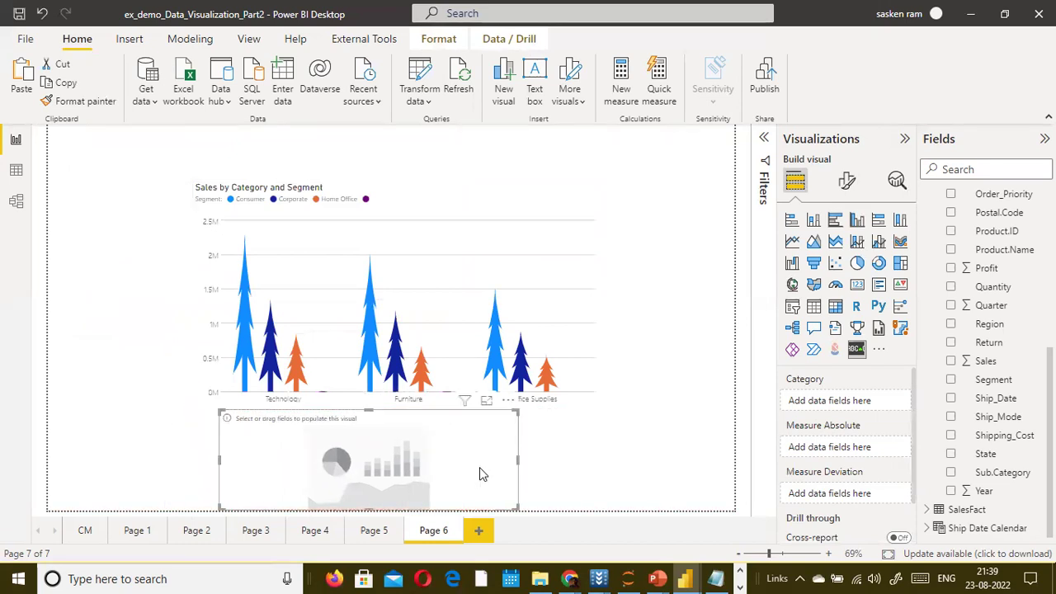
Assign Region as the category and Sales as the absolute measure of the IBC visual
{"action": "scroll", "coordinate": [1015, 359], "scroll_direction": "up", "scroll_amount": 5}
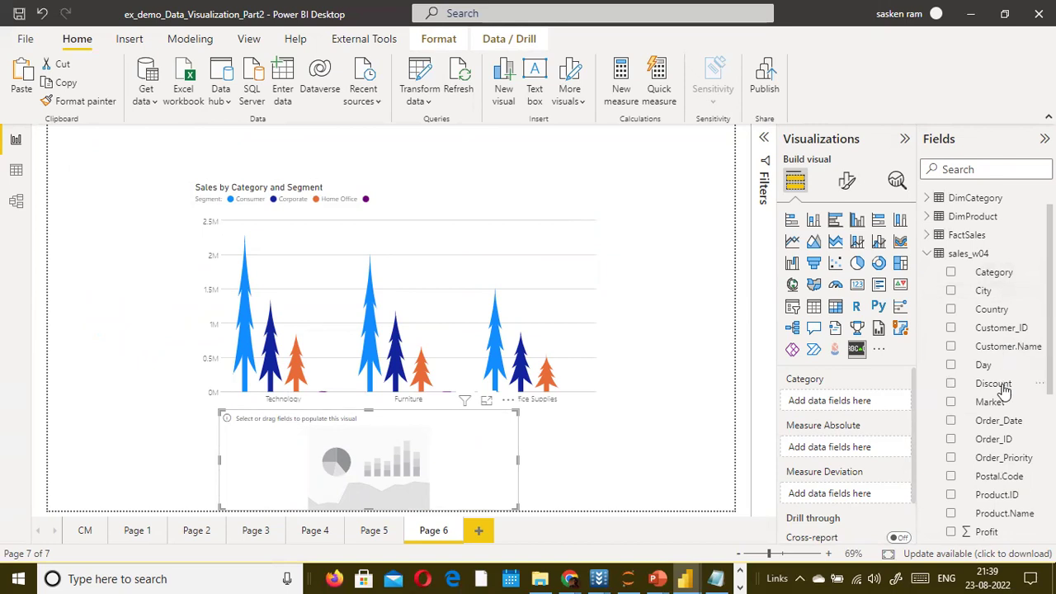
{"action": "scroll", "coordinate": [1002, 395], "scroll_direction": "down", "scroll_amount": 5}
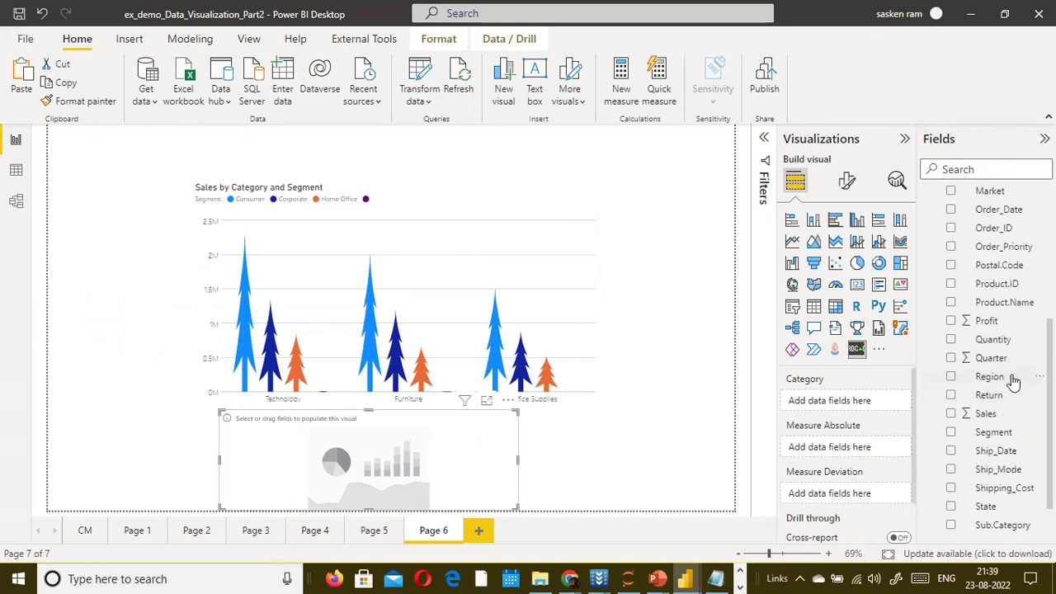
{"action": "left_click_drag", "start_coordinate": [1005, 381], "coordinate": [857, 402]}
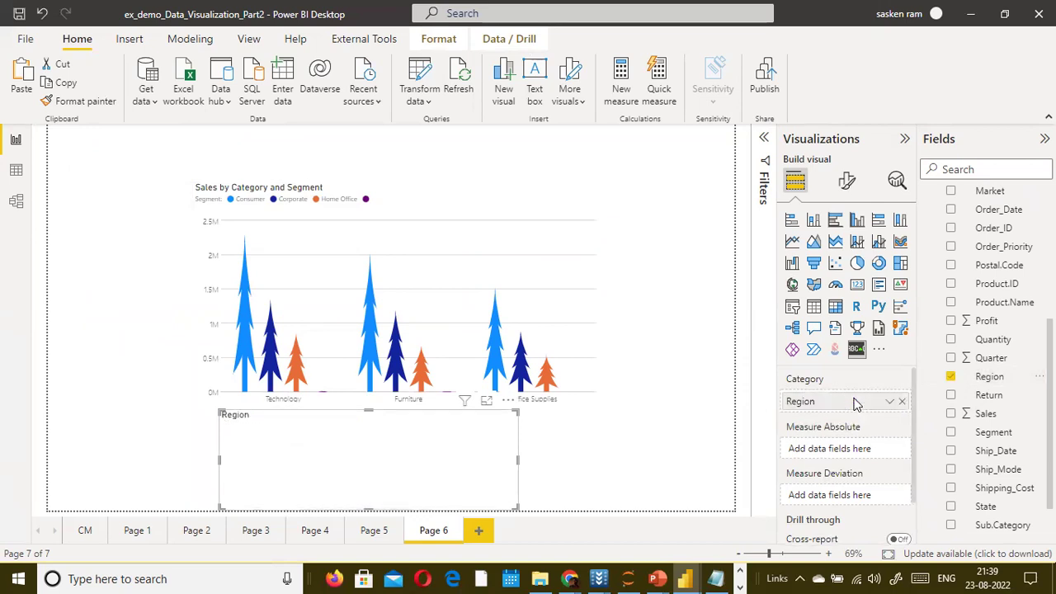
{"action": "left_click_drag", "start_coordinate": [985, 415], "coordinate": [833, 447]}
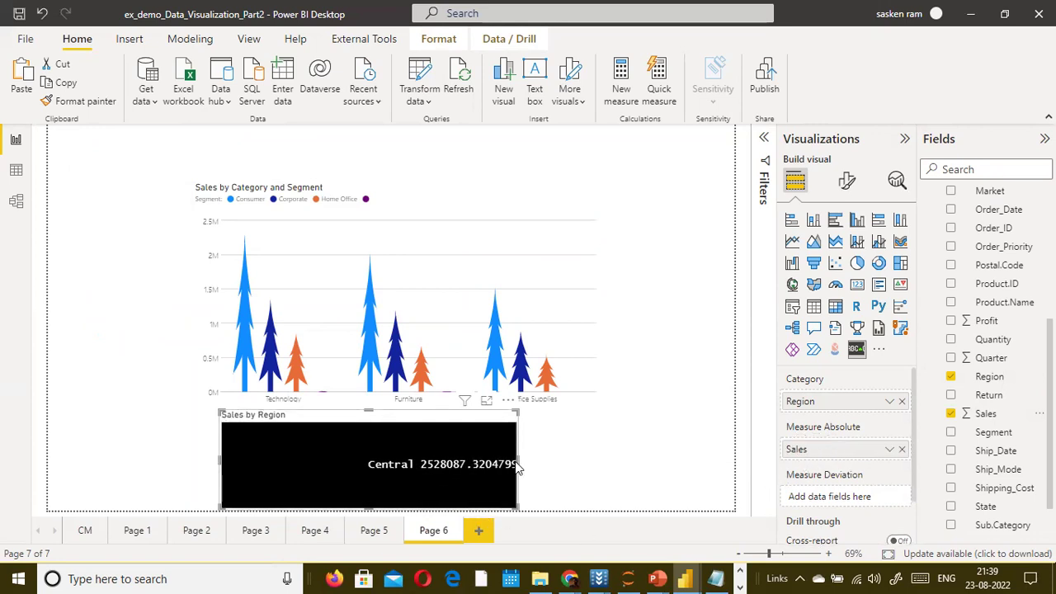
Widen the Sales by Region ticker into a thin strip and position it along the bottom edge of the report page
{"action": "left_click_drag", "start_coordinate": [517, 461], "coordinate": [716, 462]}
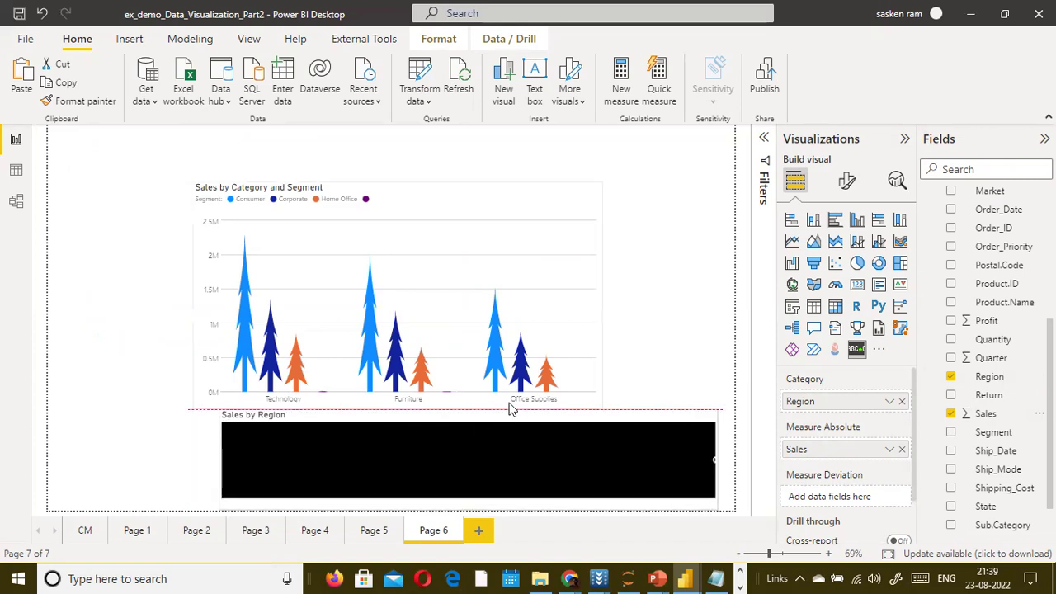
{"action": "left_click_drag", "start_coordinate": [495, 415], "coordinate": [446, 463]}
{"action": "left_click_drag", "start_coordinate": [642, 493], "coordinate": [737, 496]}
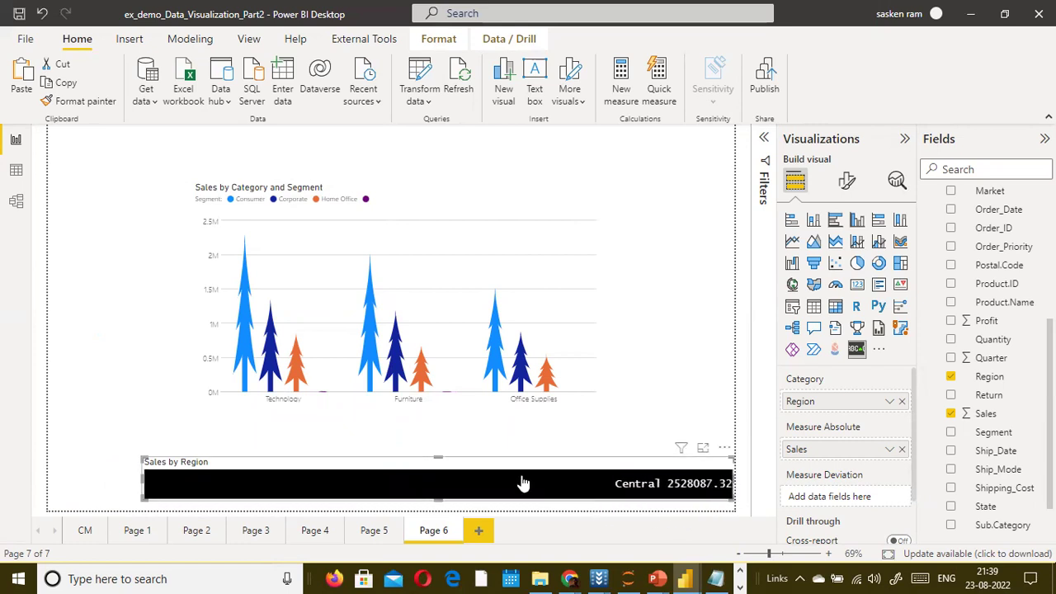
{"action": "mouse_move", "coordinate": [532, 461]}
{"action": "left_mouse_down"}
{"action": "mouse_move", "coordinate": [485, 463]}
{"action": "mouse_move", "coordinate": [520, 464]}
{"action": "left_mouse_up"}
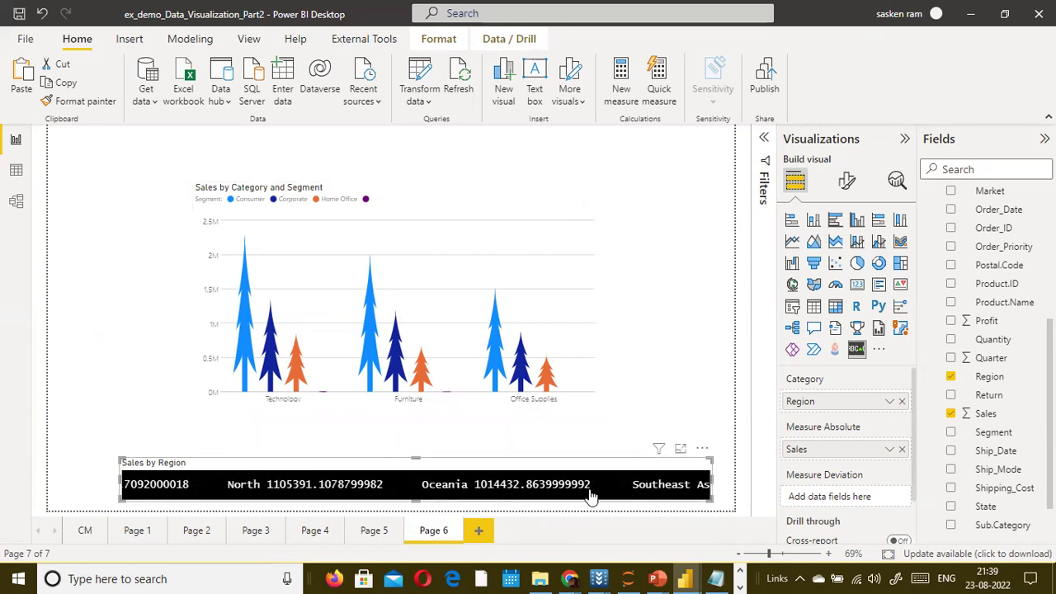
{"action": "left_click", "coordinate": [693, 334]}
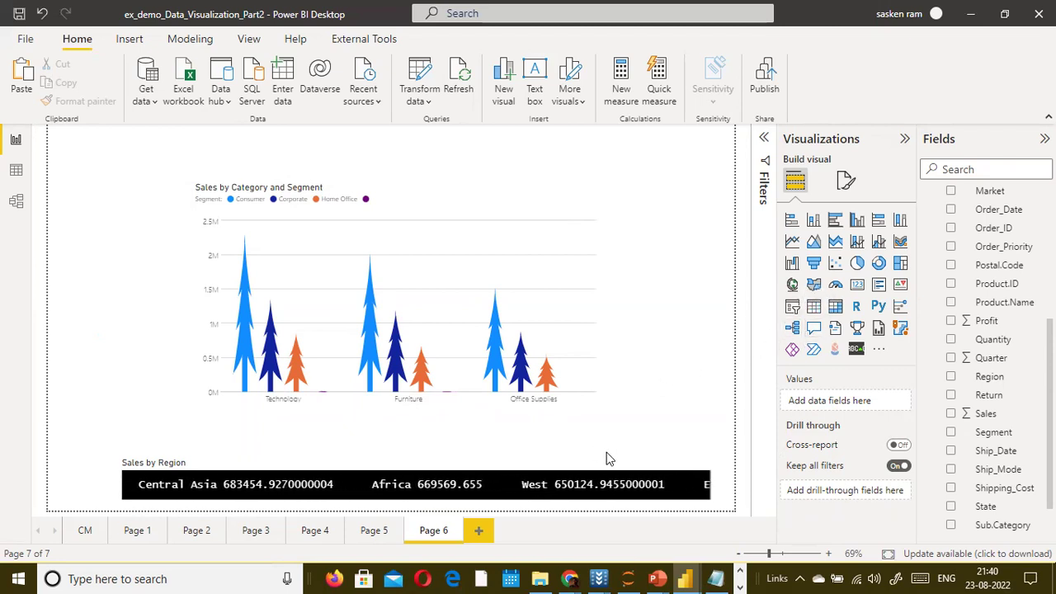
{"action": "left_click", "coordinate": [879, 349]}
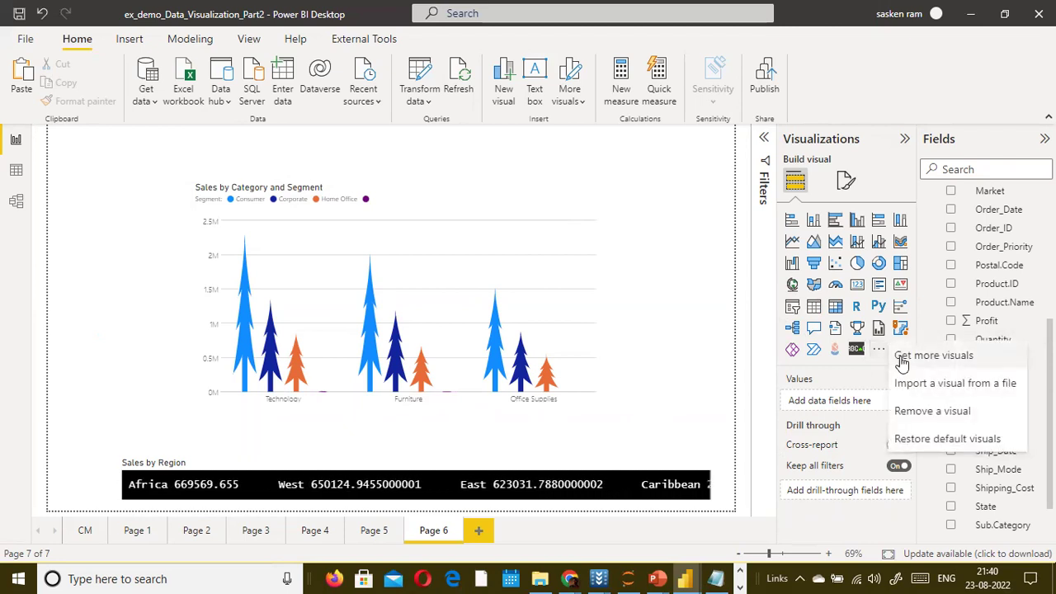
{"action": "left_click", "coordinate": [685, 296]}
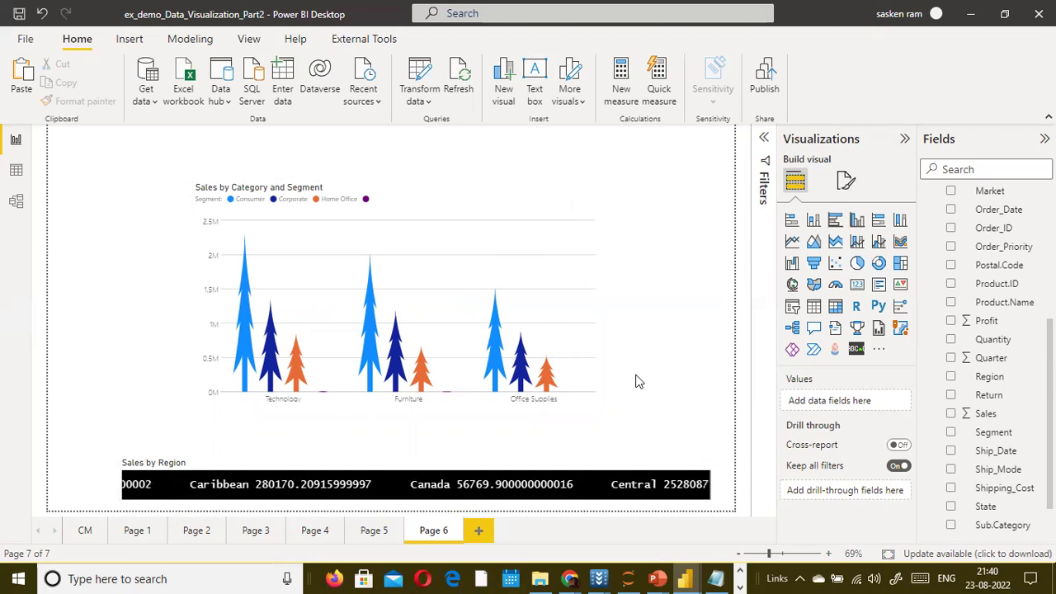
Add a blank report page after Page 6 and switch to the PowerPoint slide show
{"action": "left_click", "coordinate": [481, 529]}
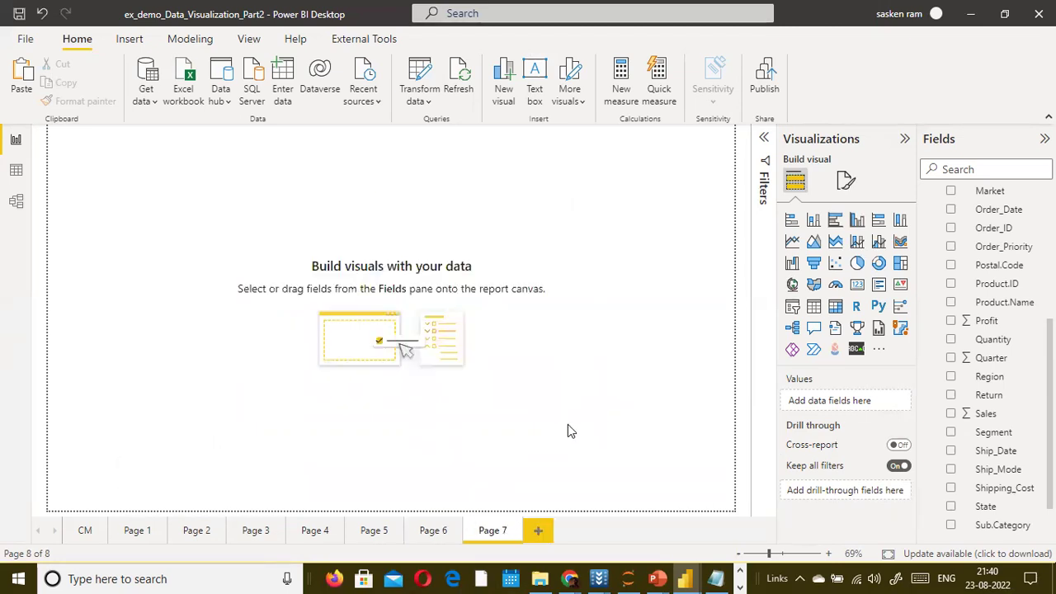
{"action": "key", "text": "alt+Tab"}
{"action": "key", "text": "alt+Tab"}
{"action": "key", "text": "alt+Tab"}
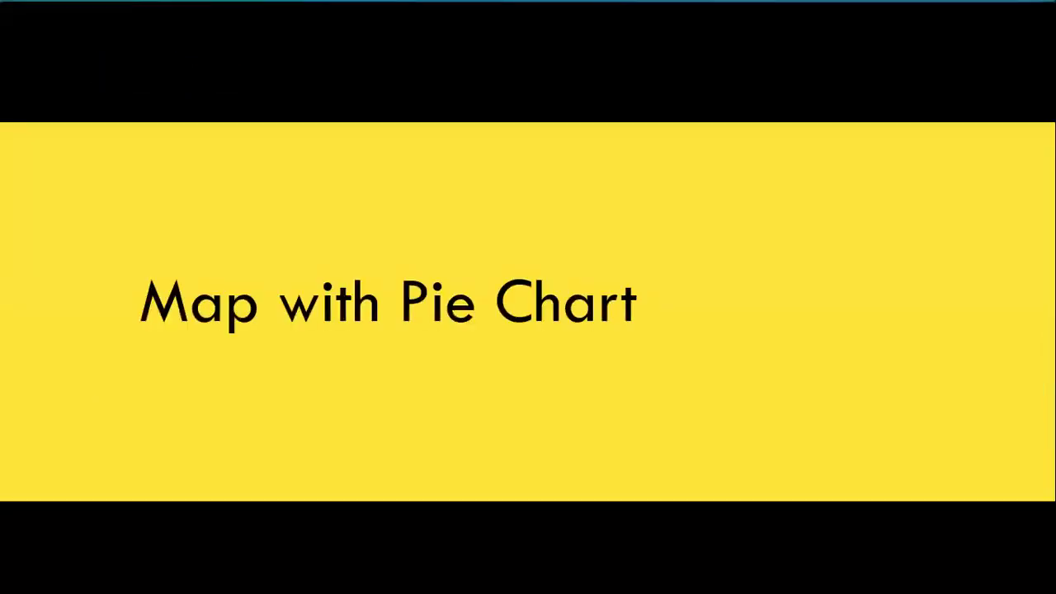
{"action": "key", "text": "Right"}
{"action": "key", "text": "Left"}
{"action": "key", "text": "Left"}
{"action": "key", "text": "Right"}
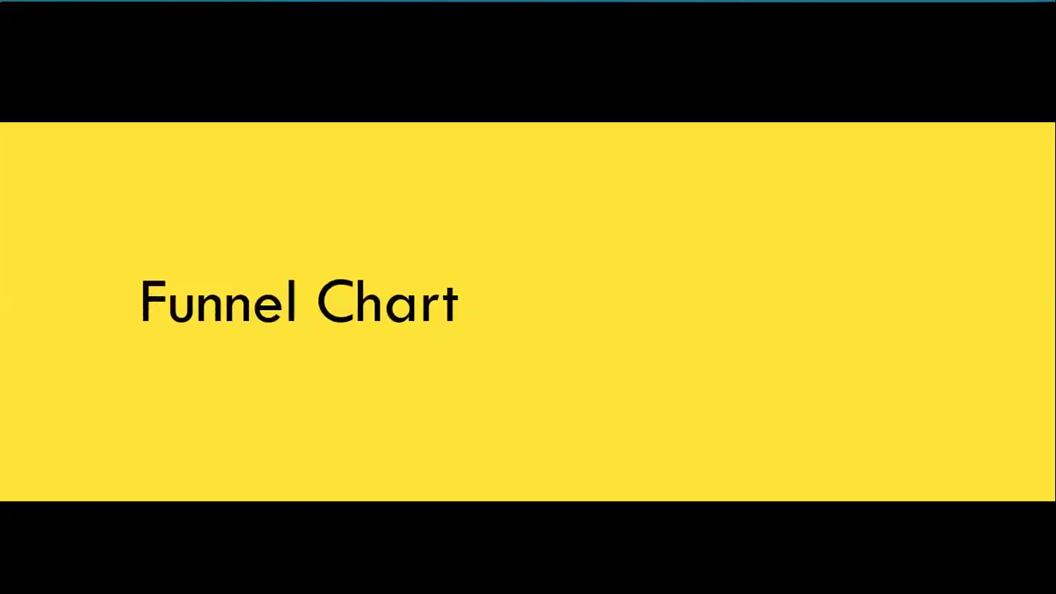